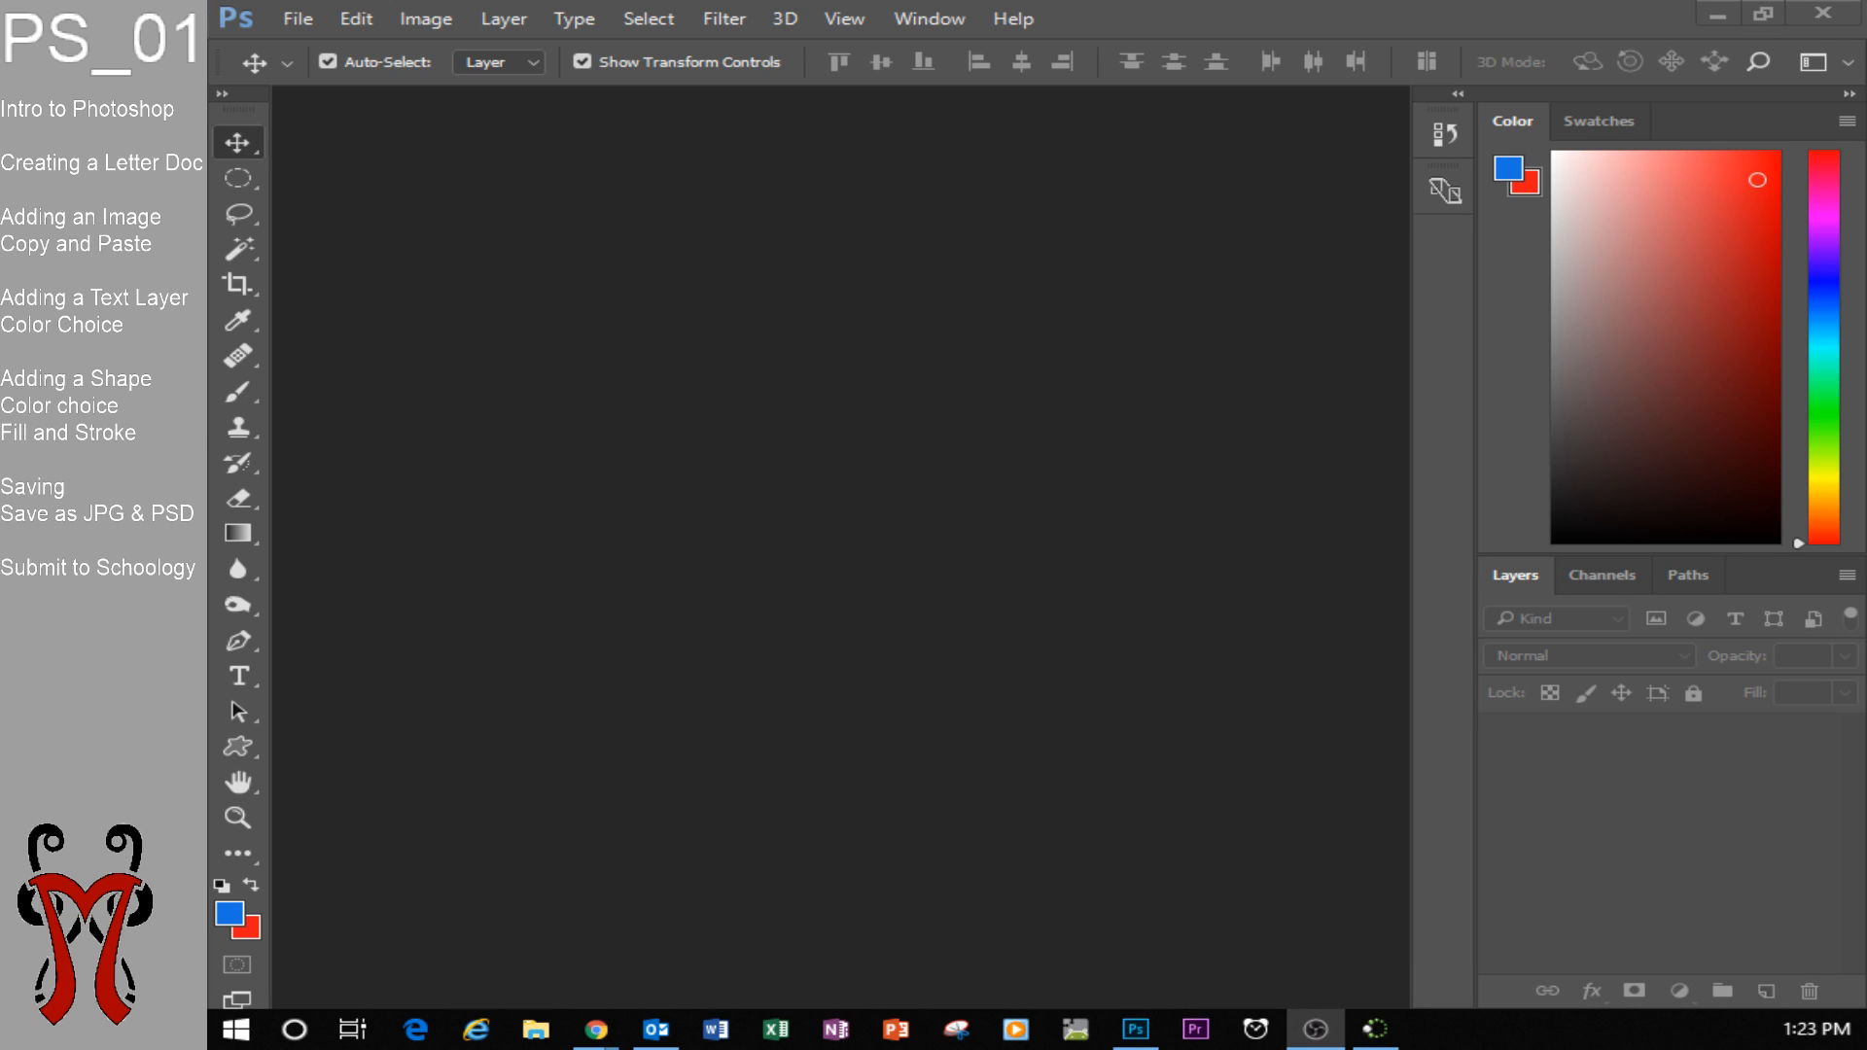
Check the computer's list of installed programs from the desktop and switch back to Photoshop.
click(1195, 4)
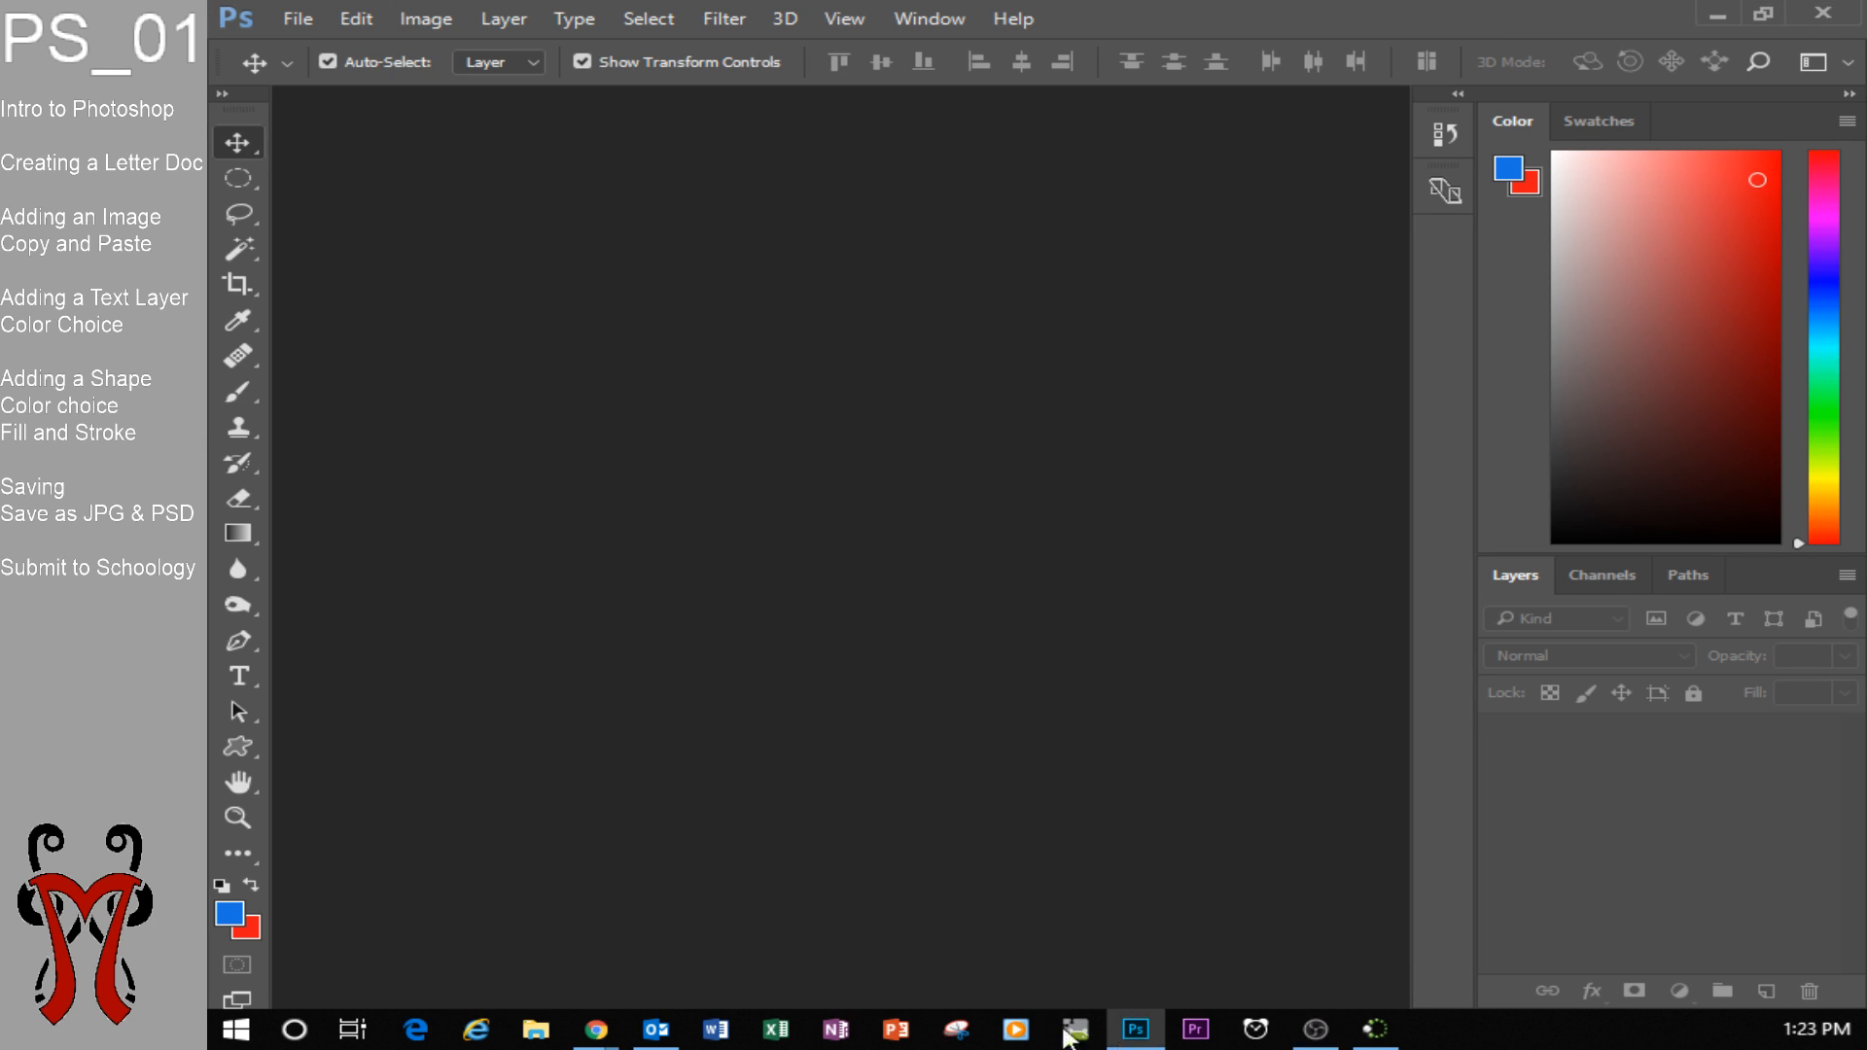
click(1806, 10)
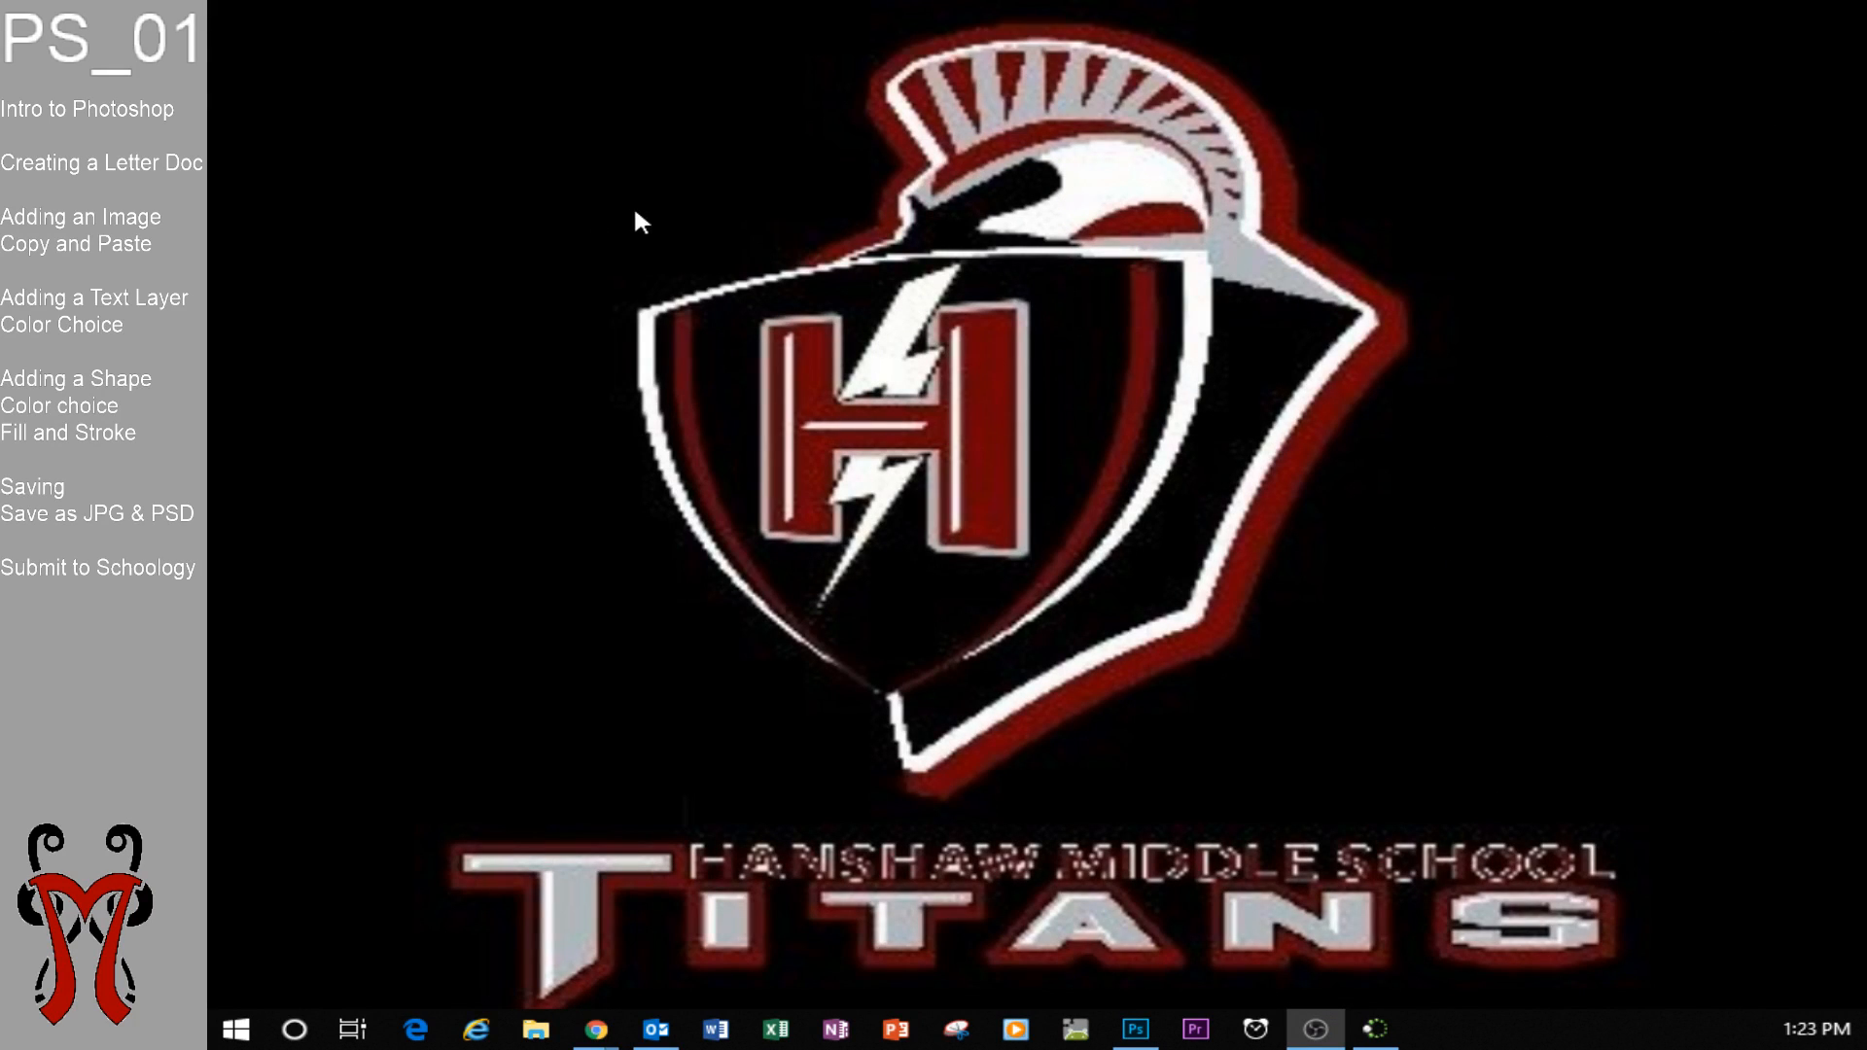
click(238, 1030)
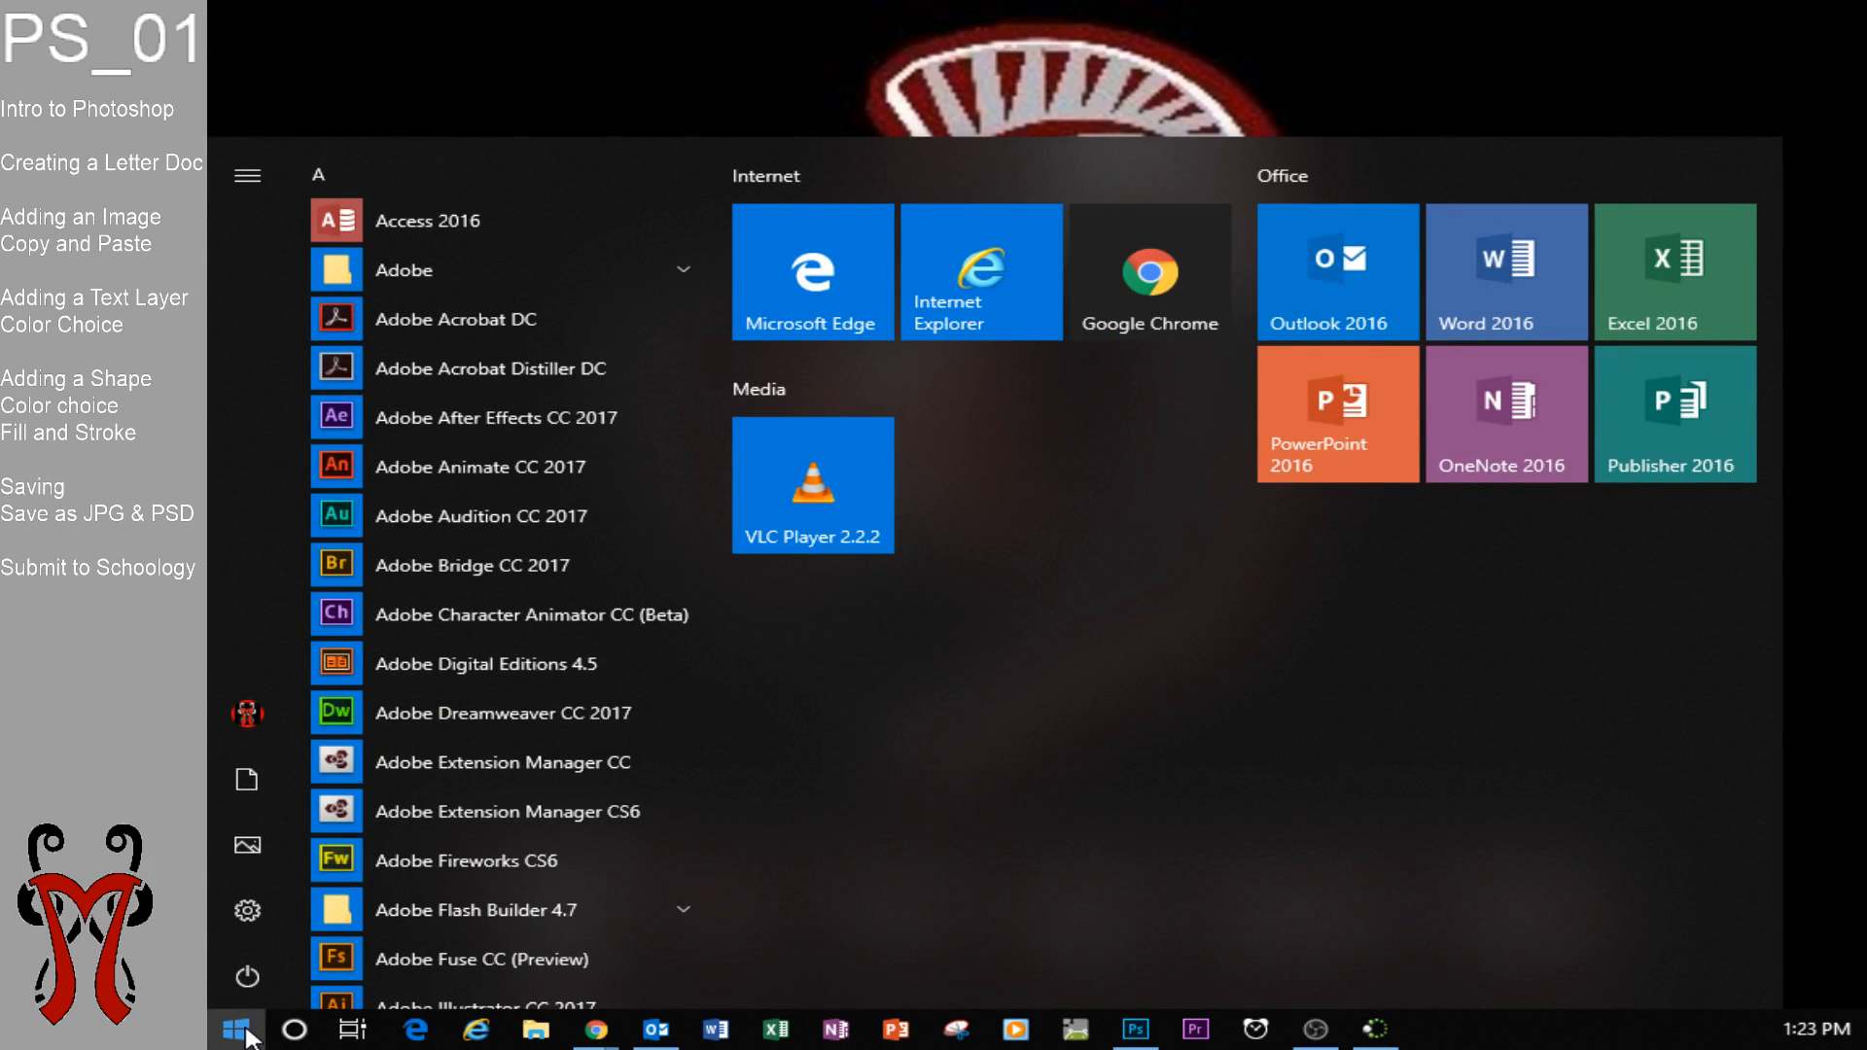
click(248, 1037)
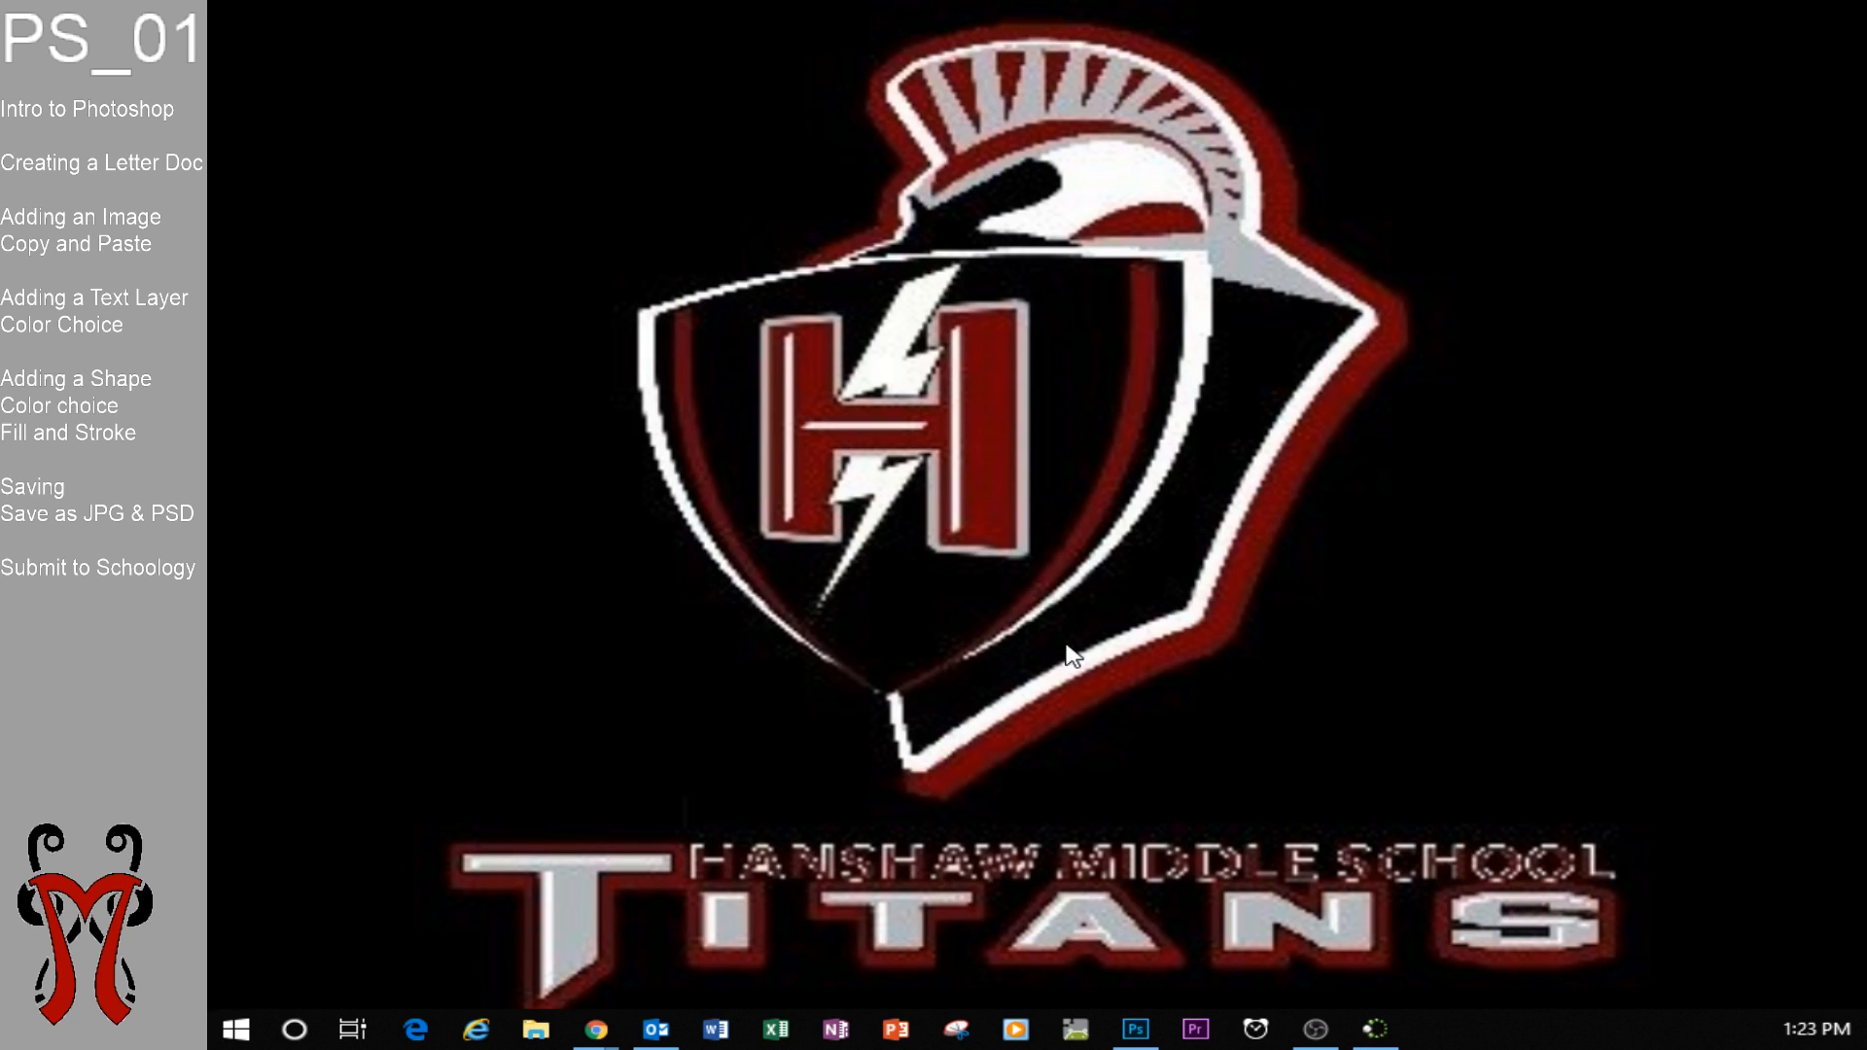
click(1147, 1031)
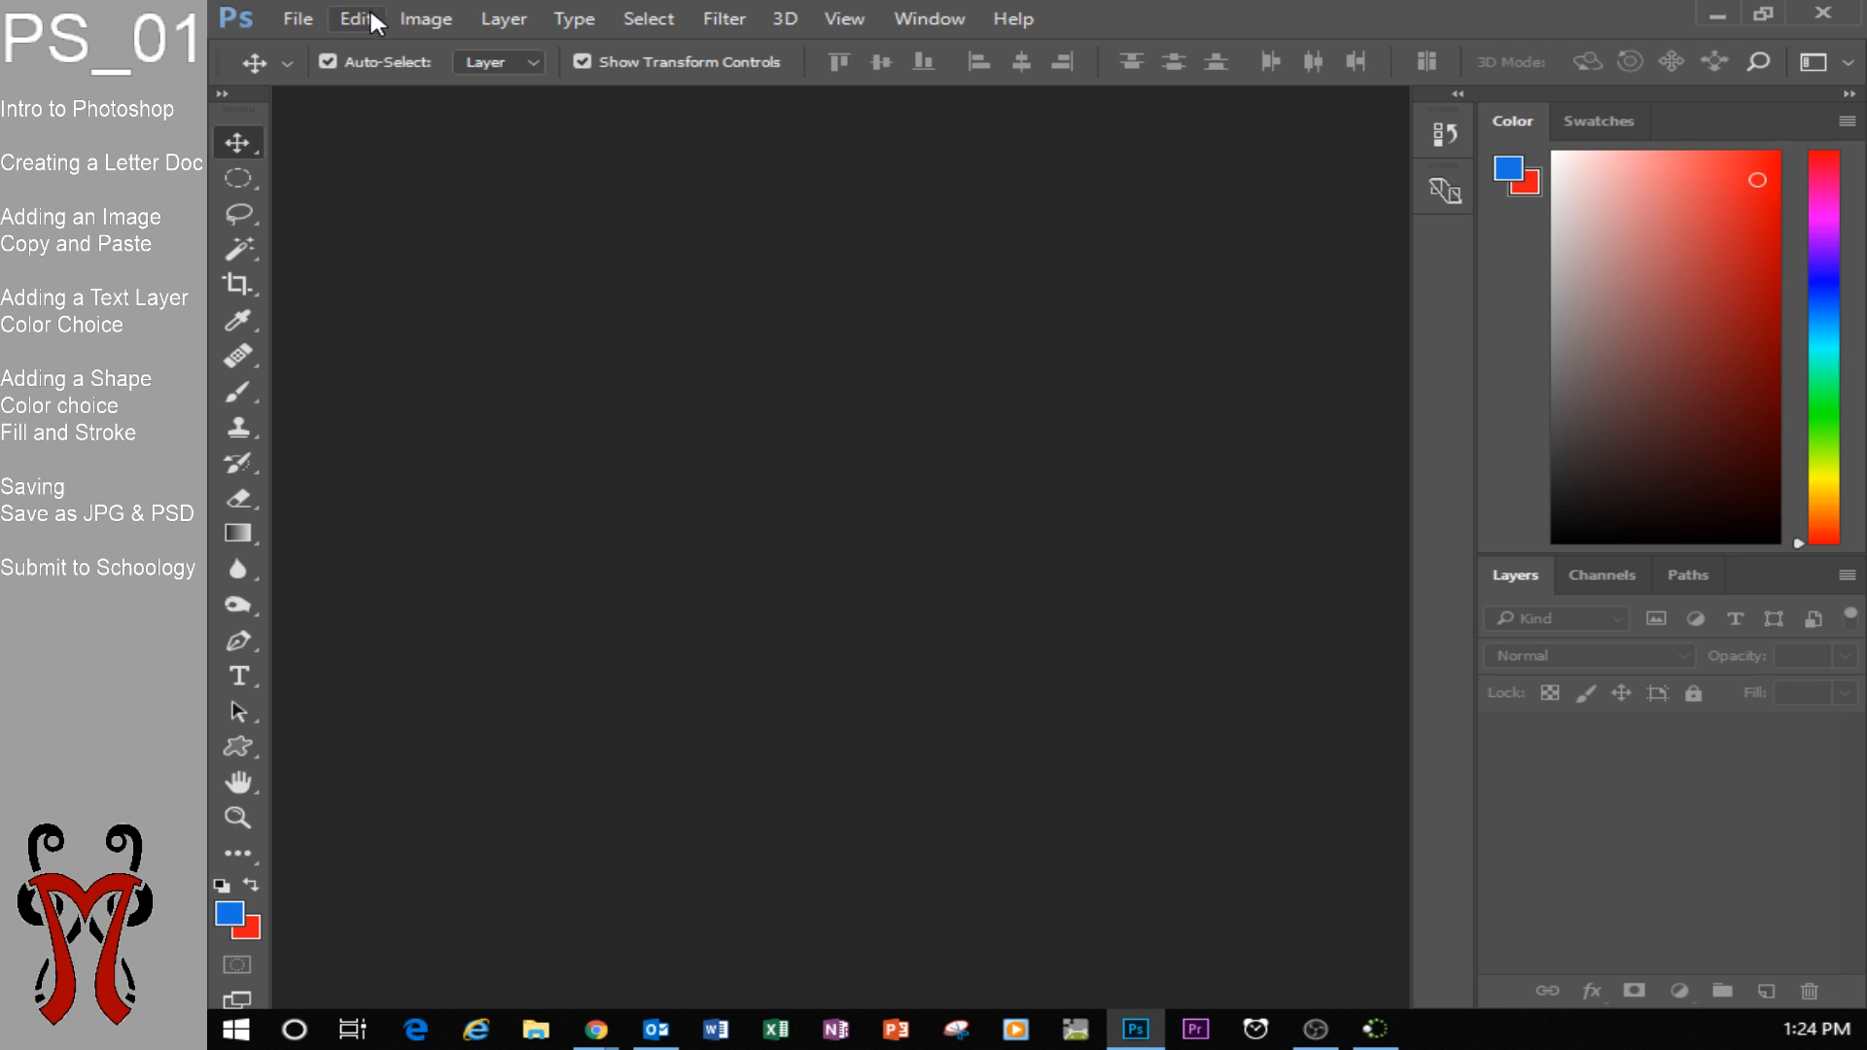
Start a new document and show the blank Print presets.
click(287, 27)
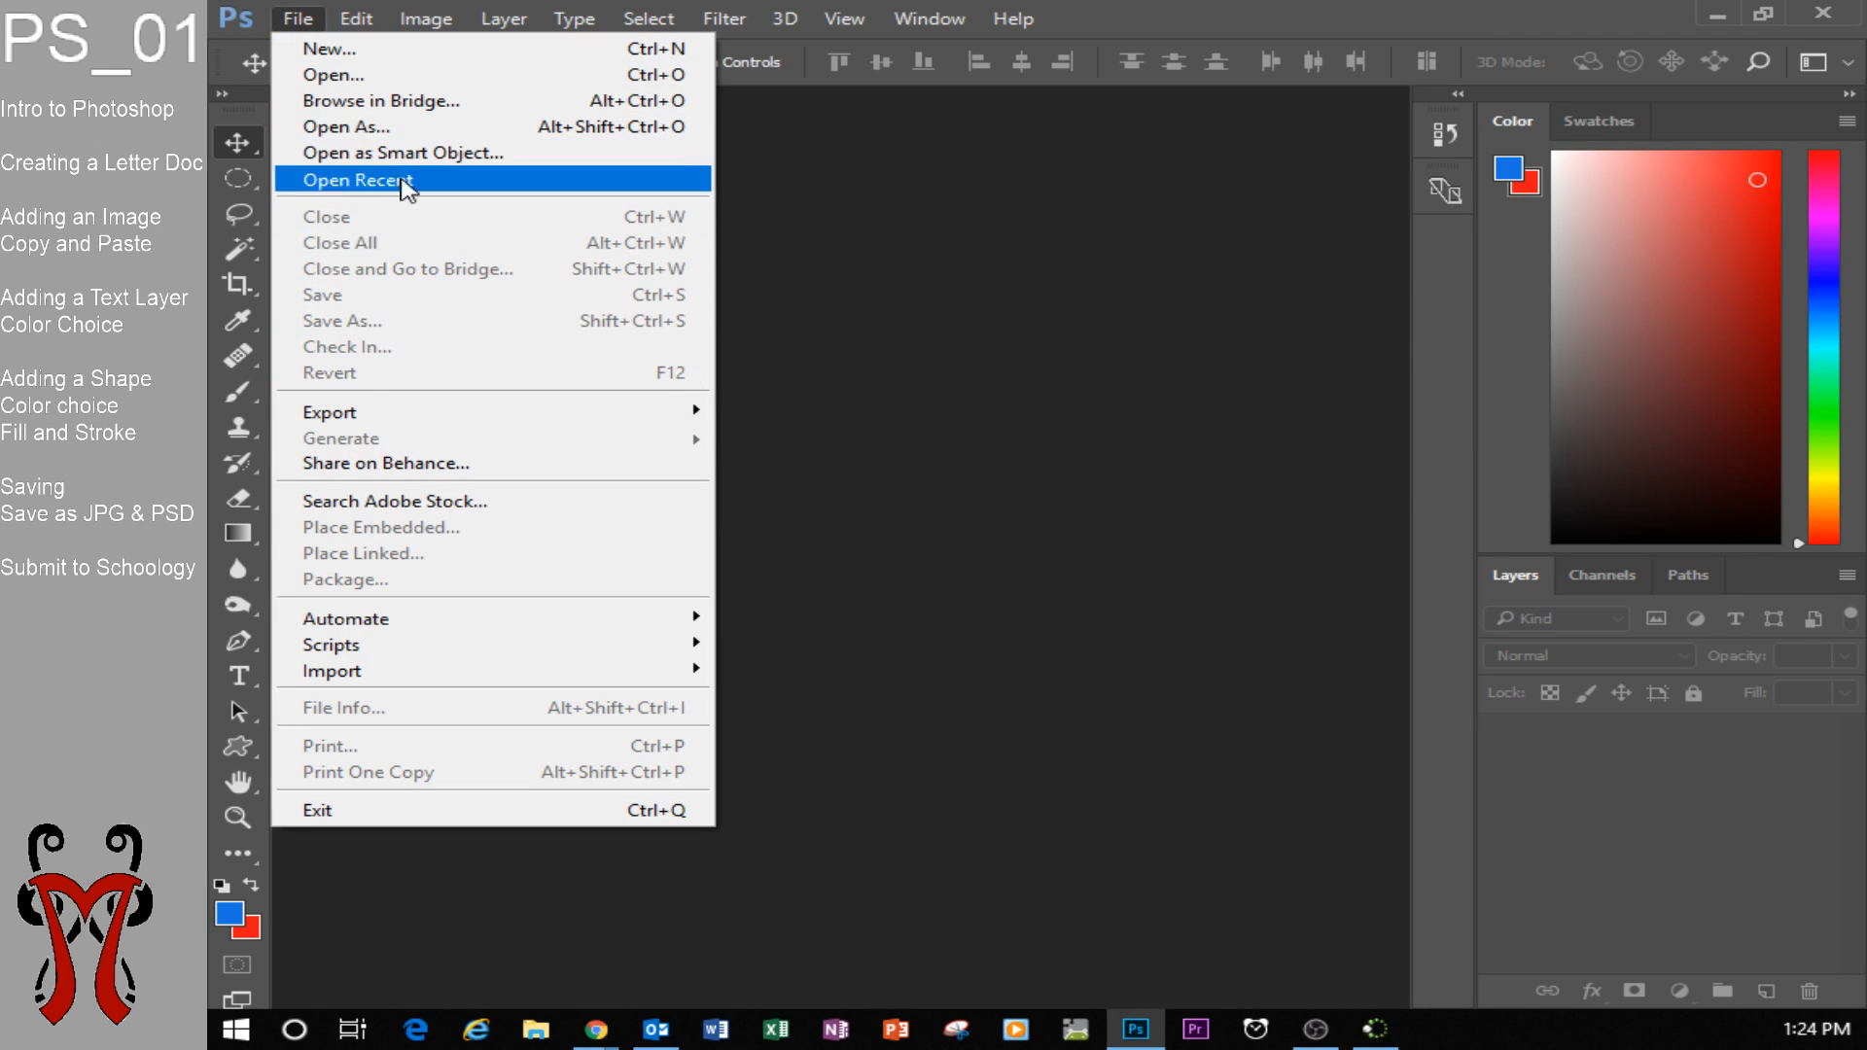
click(356, 54)
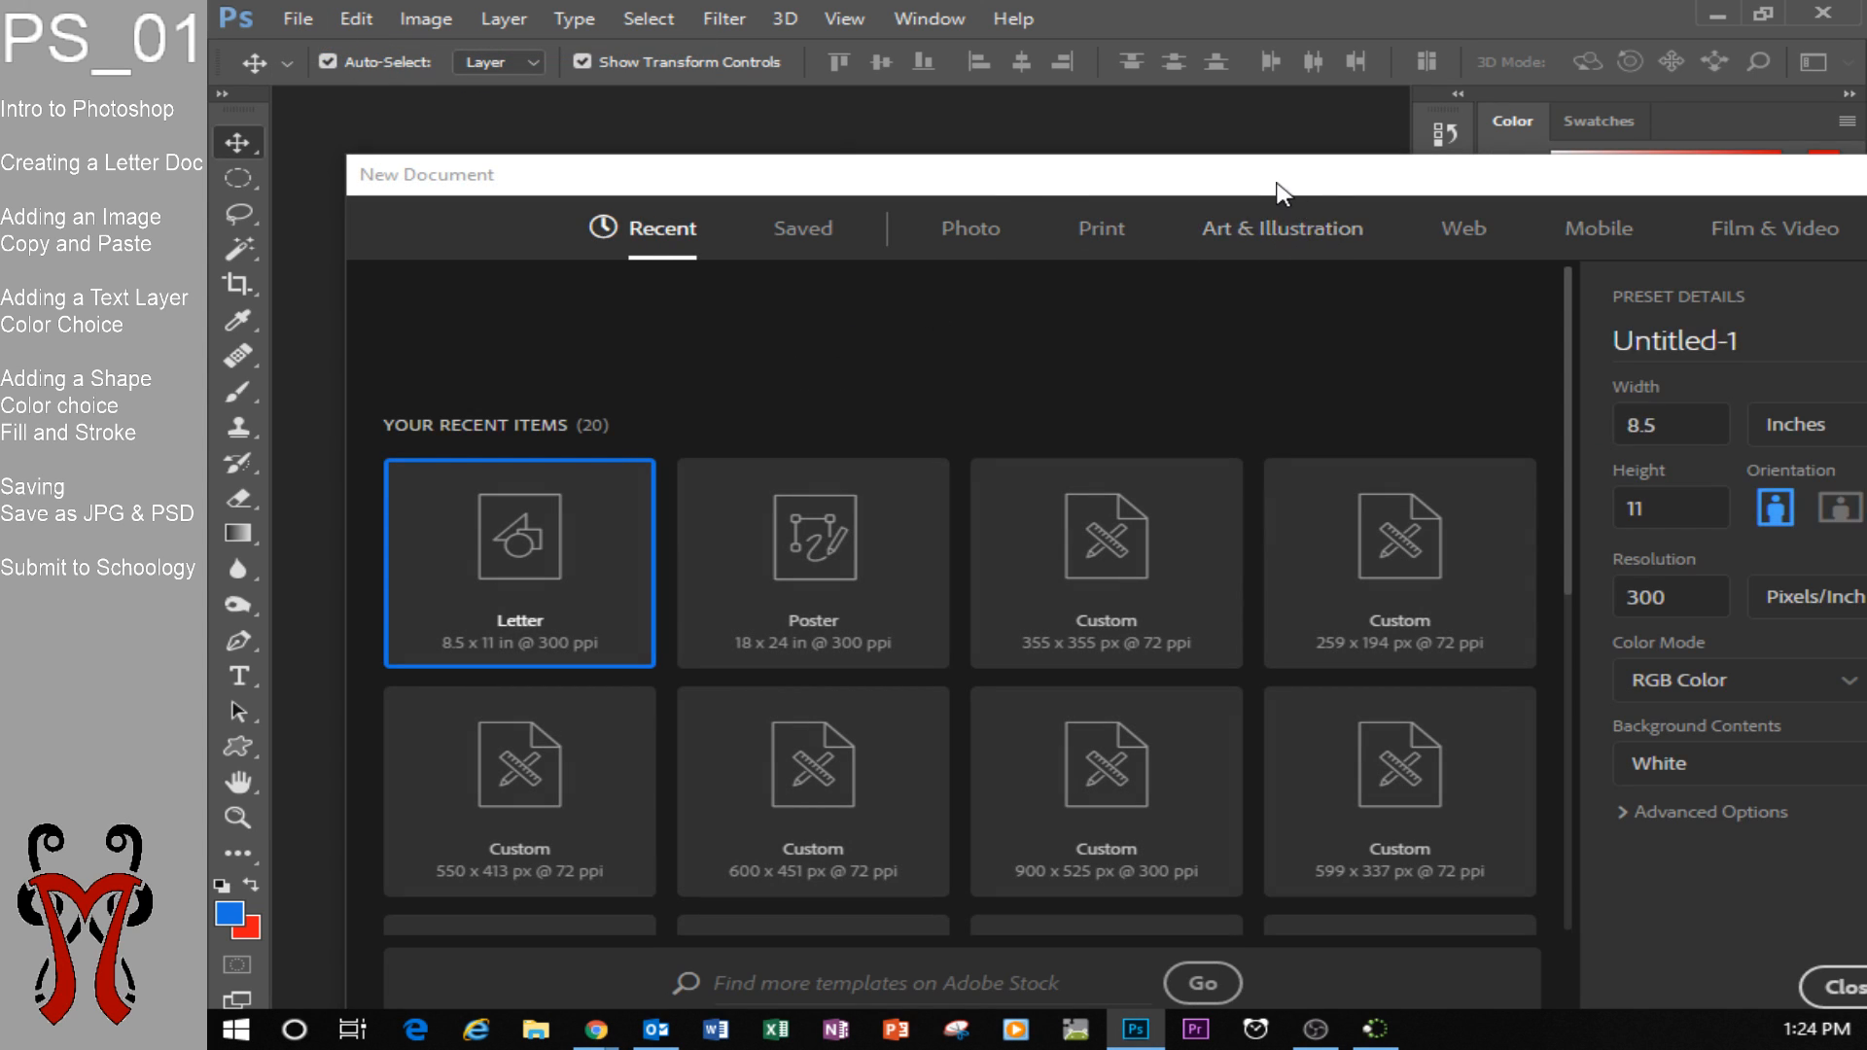
drag(1277, 181, 1223, 145)
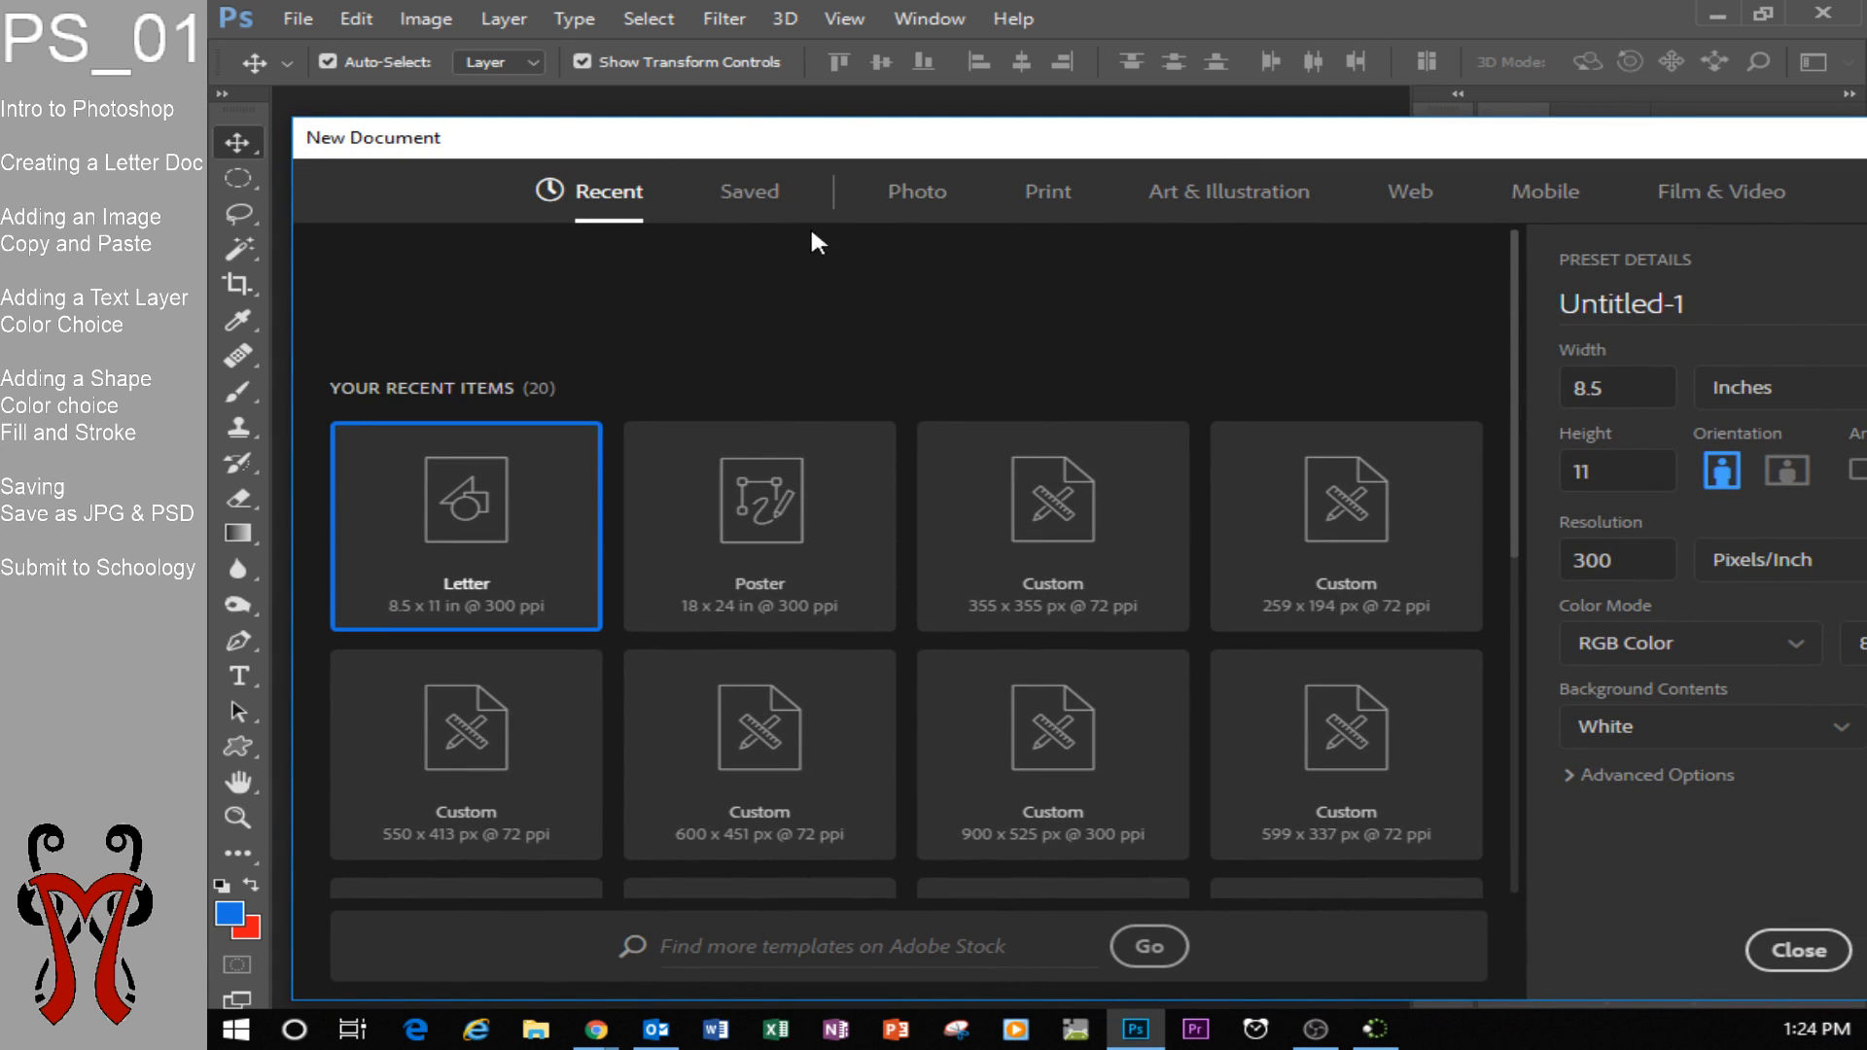
click(1056, 199)
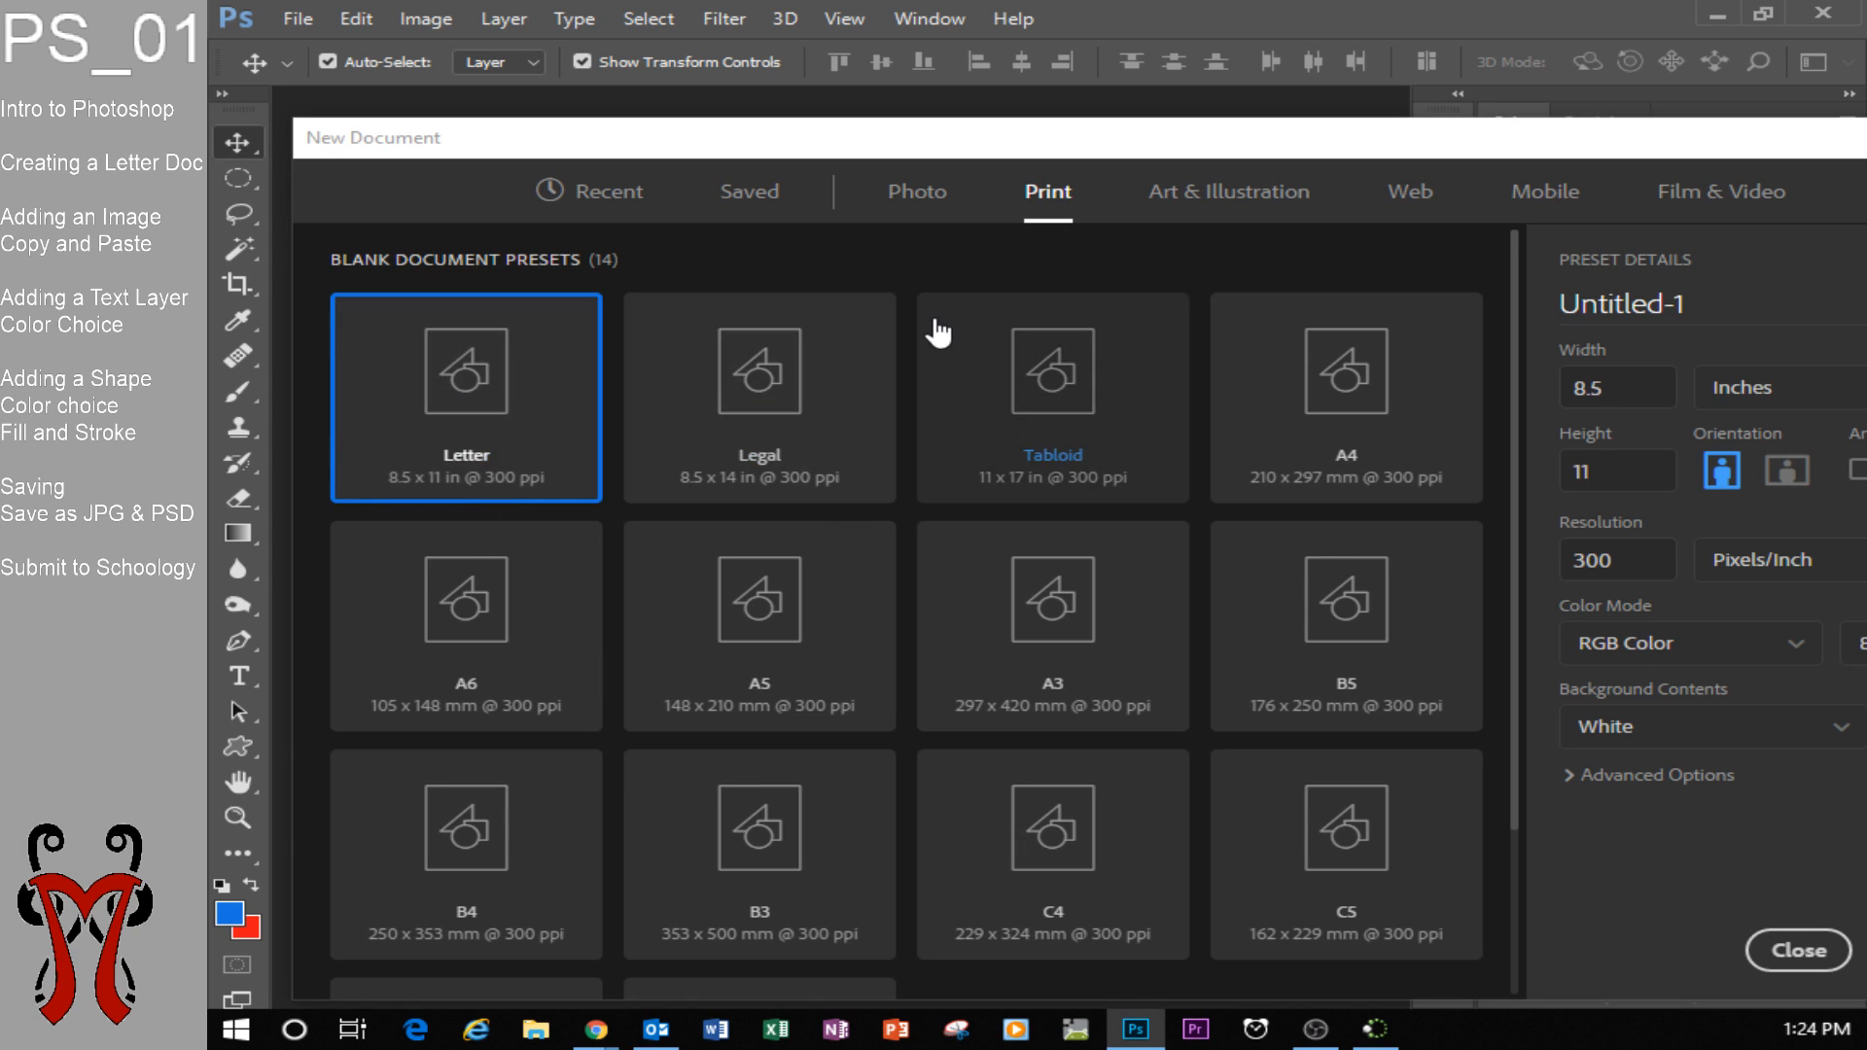
Name the document PS_01 and create it with the Letter preset, 8.5 x 11 in at 300 ppi.
drag(1692, 299, 1664, 309)
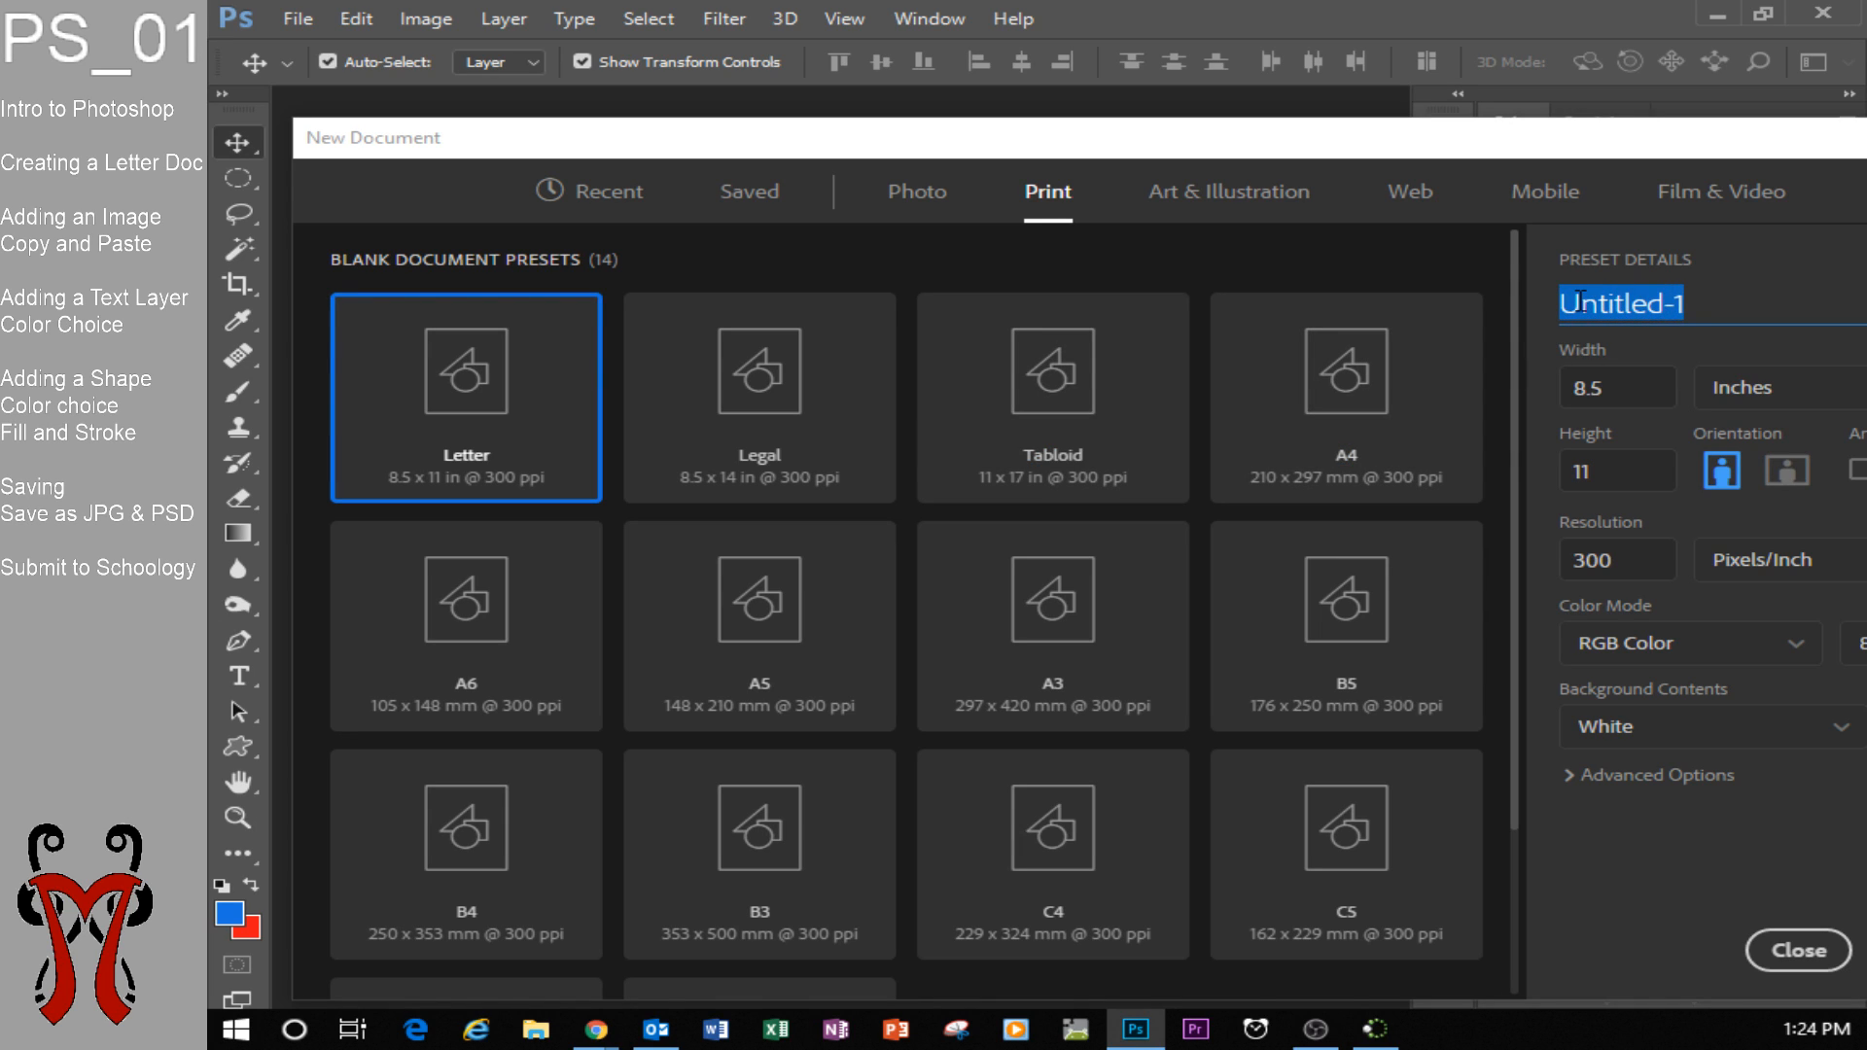
text(PS)
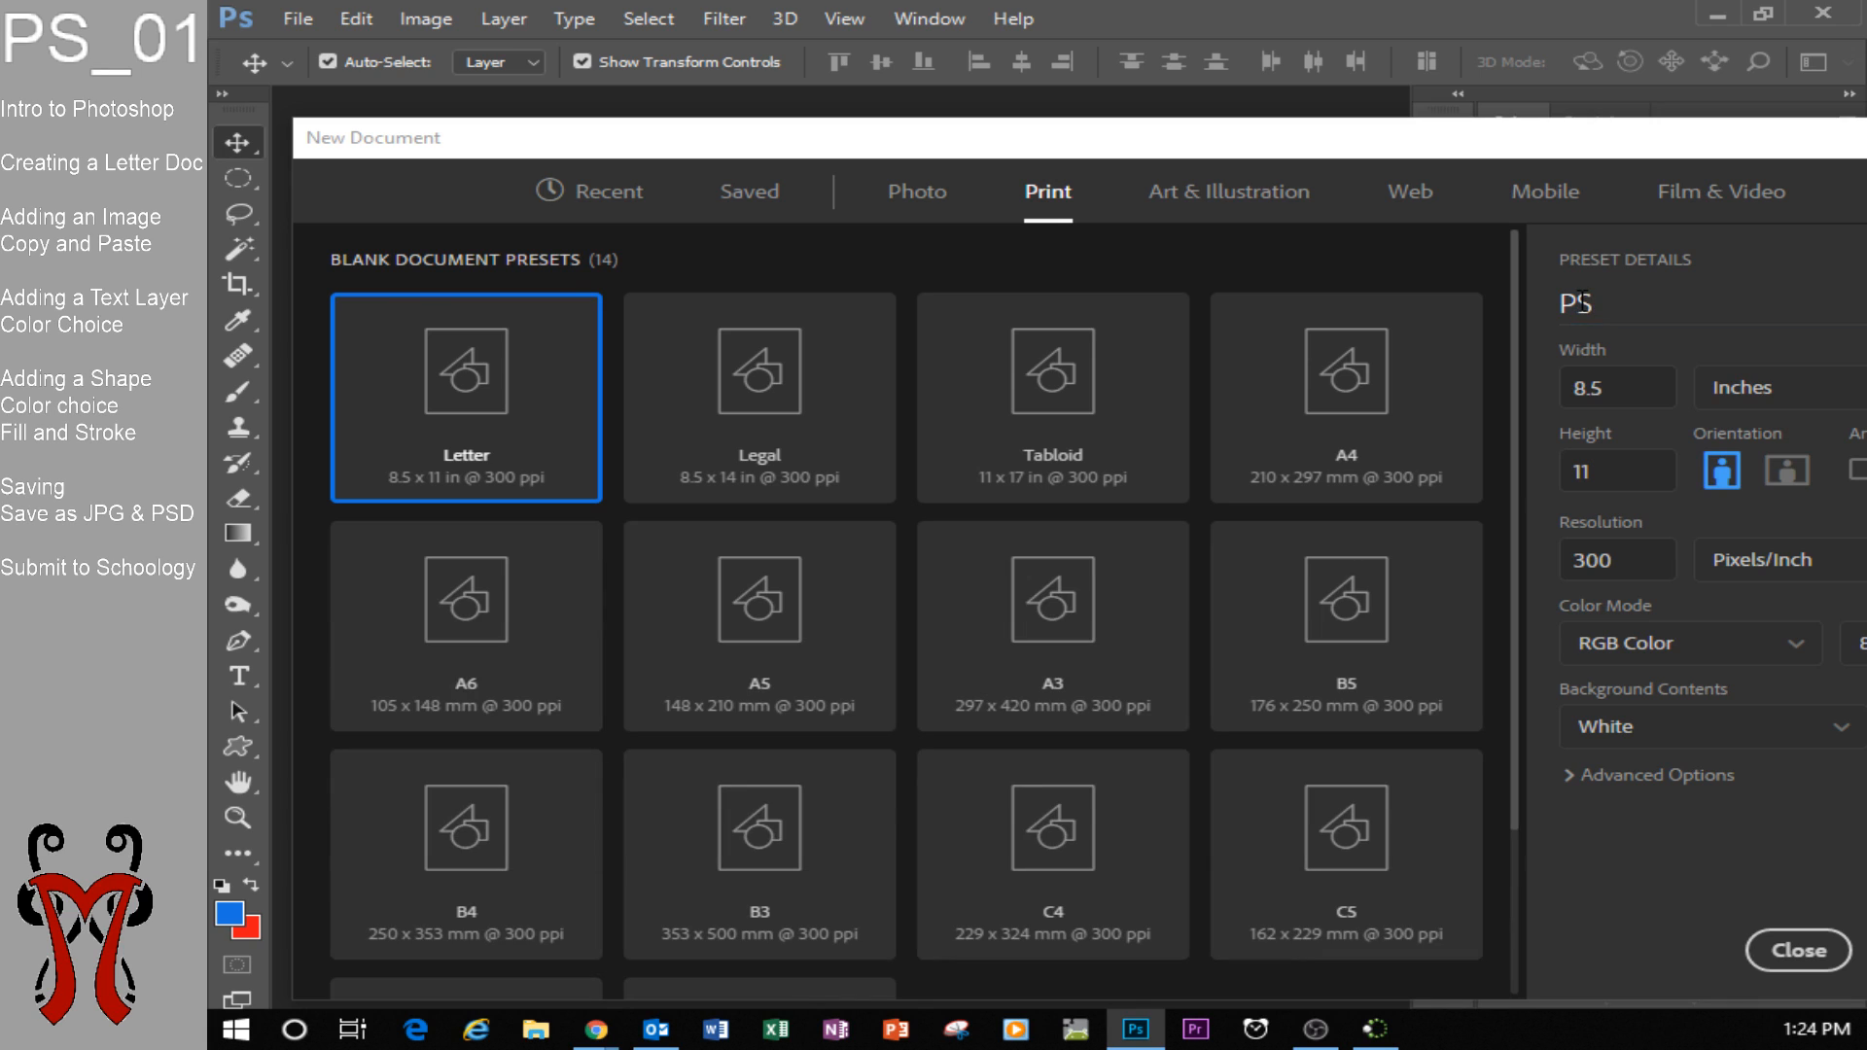
click(1726, 304)
click(1726, 305)
text(_01)
drag(1592, 143, 1502, 123)
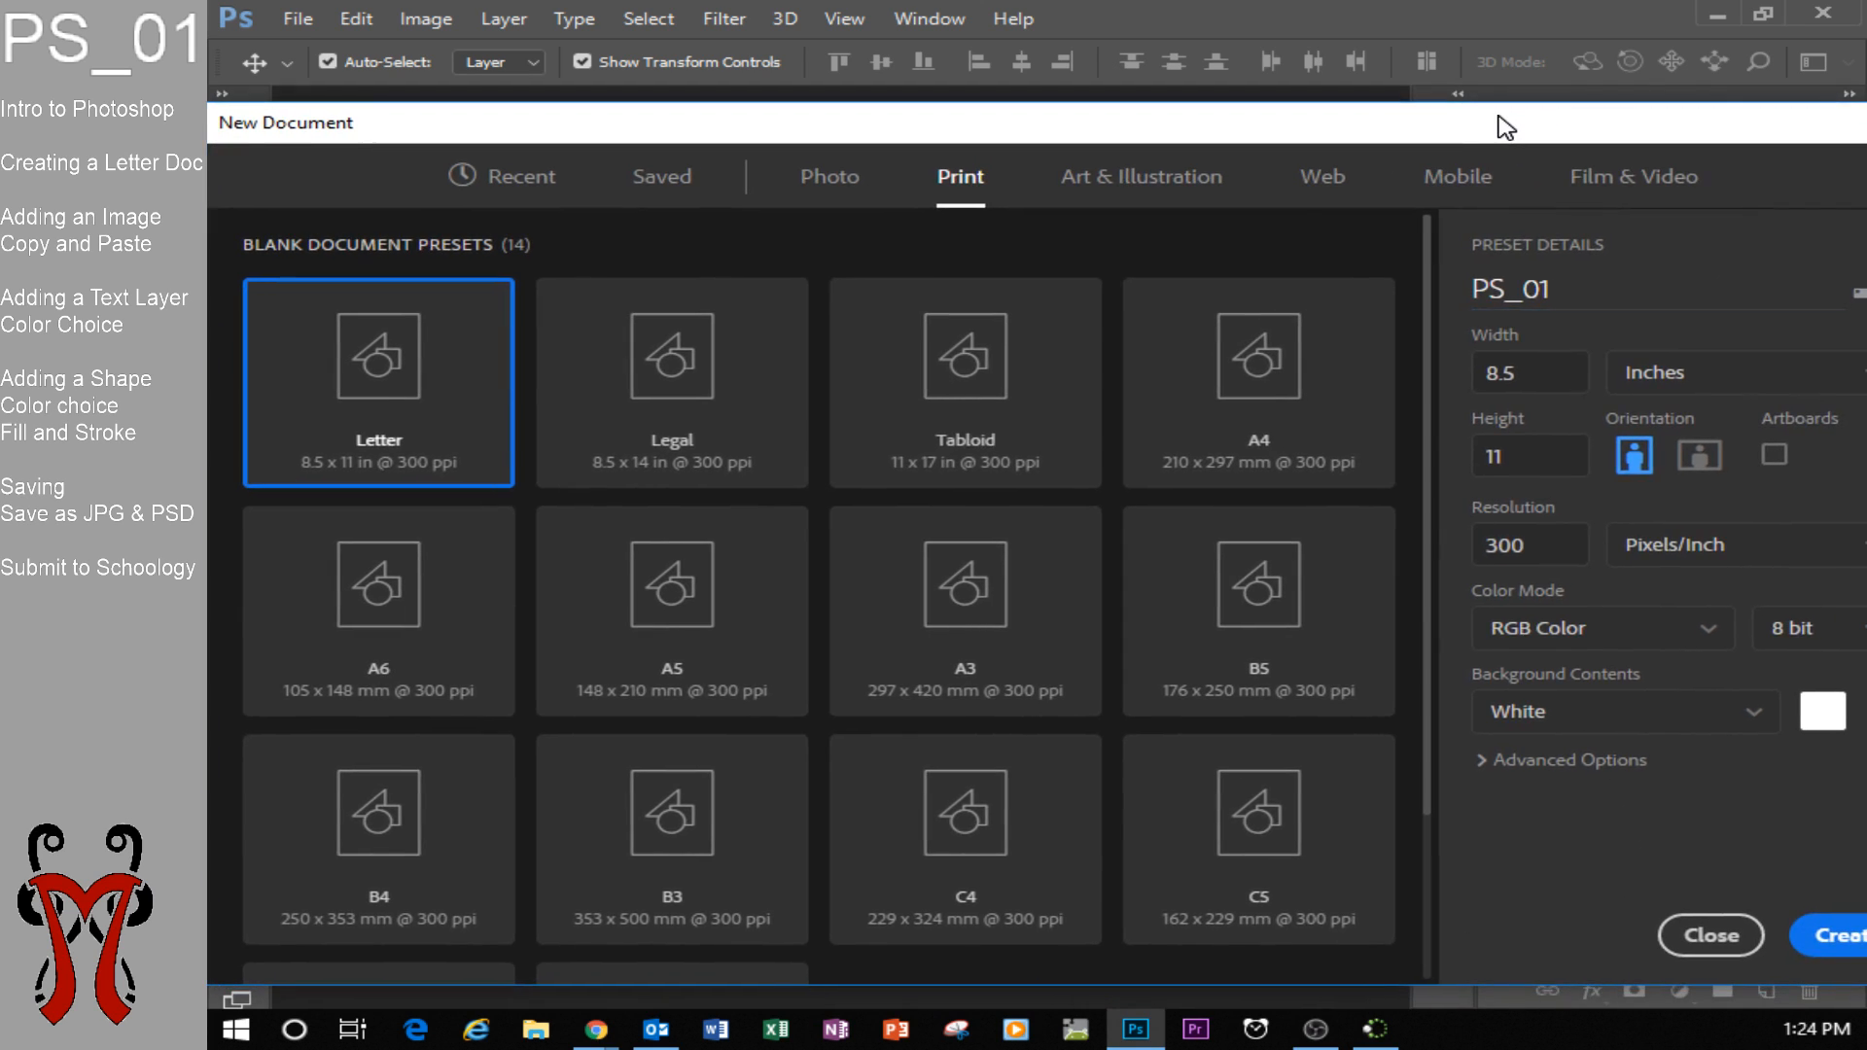
click(1841, 935)
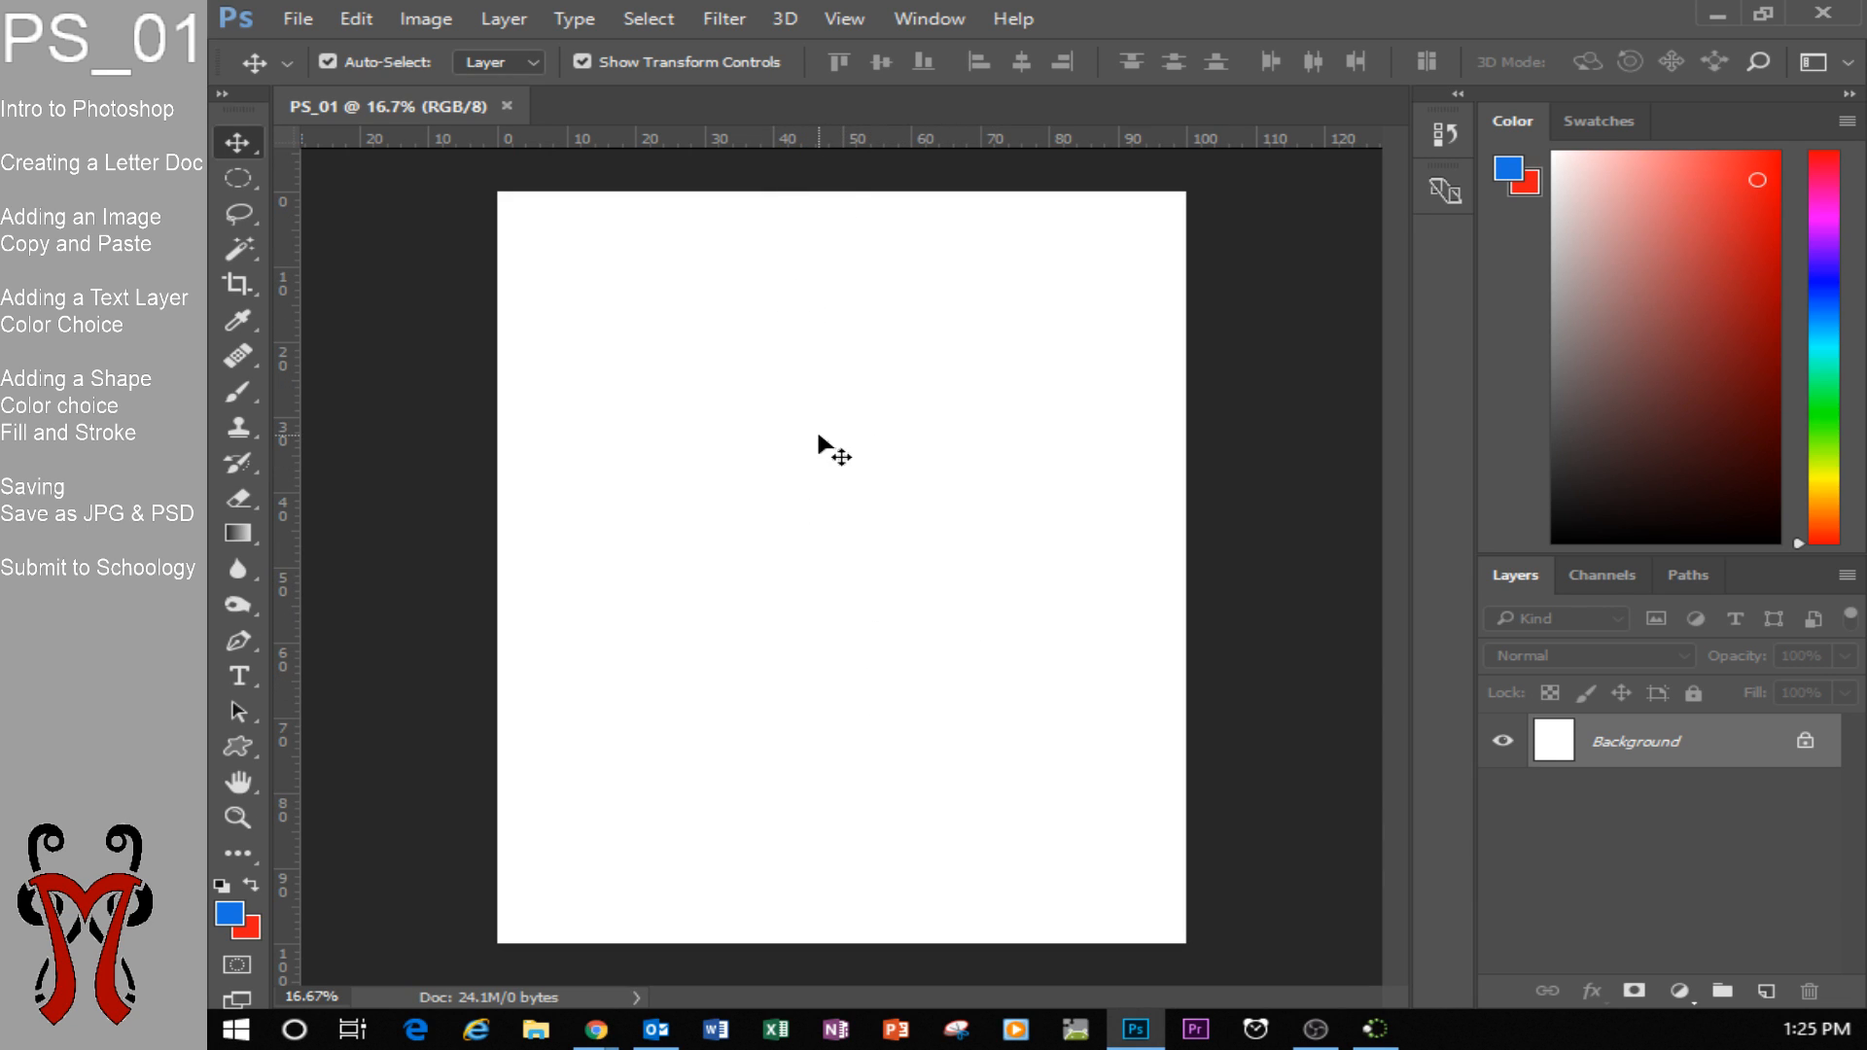
Hide the rulers and show them again.
click(844, 14)
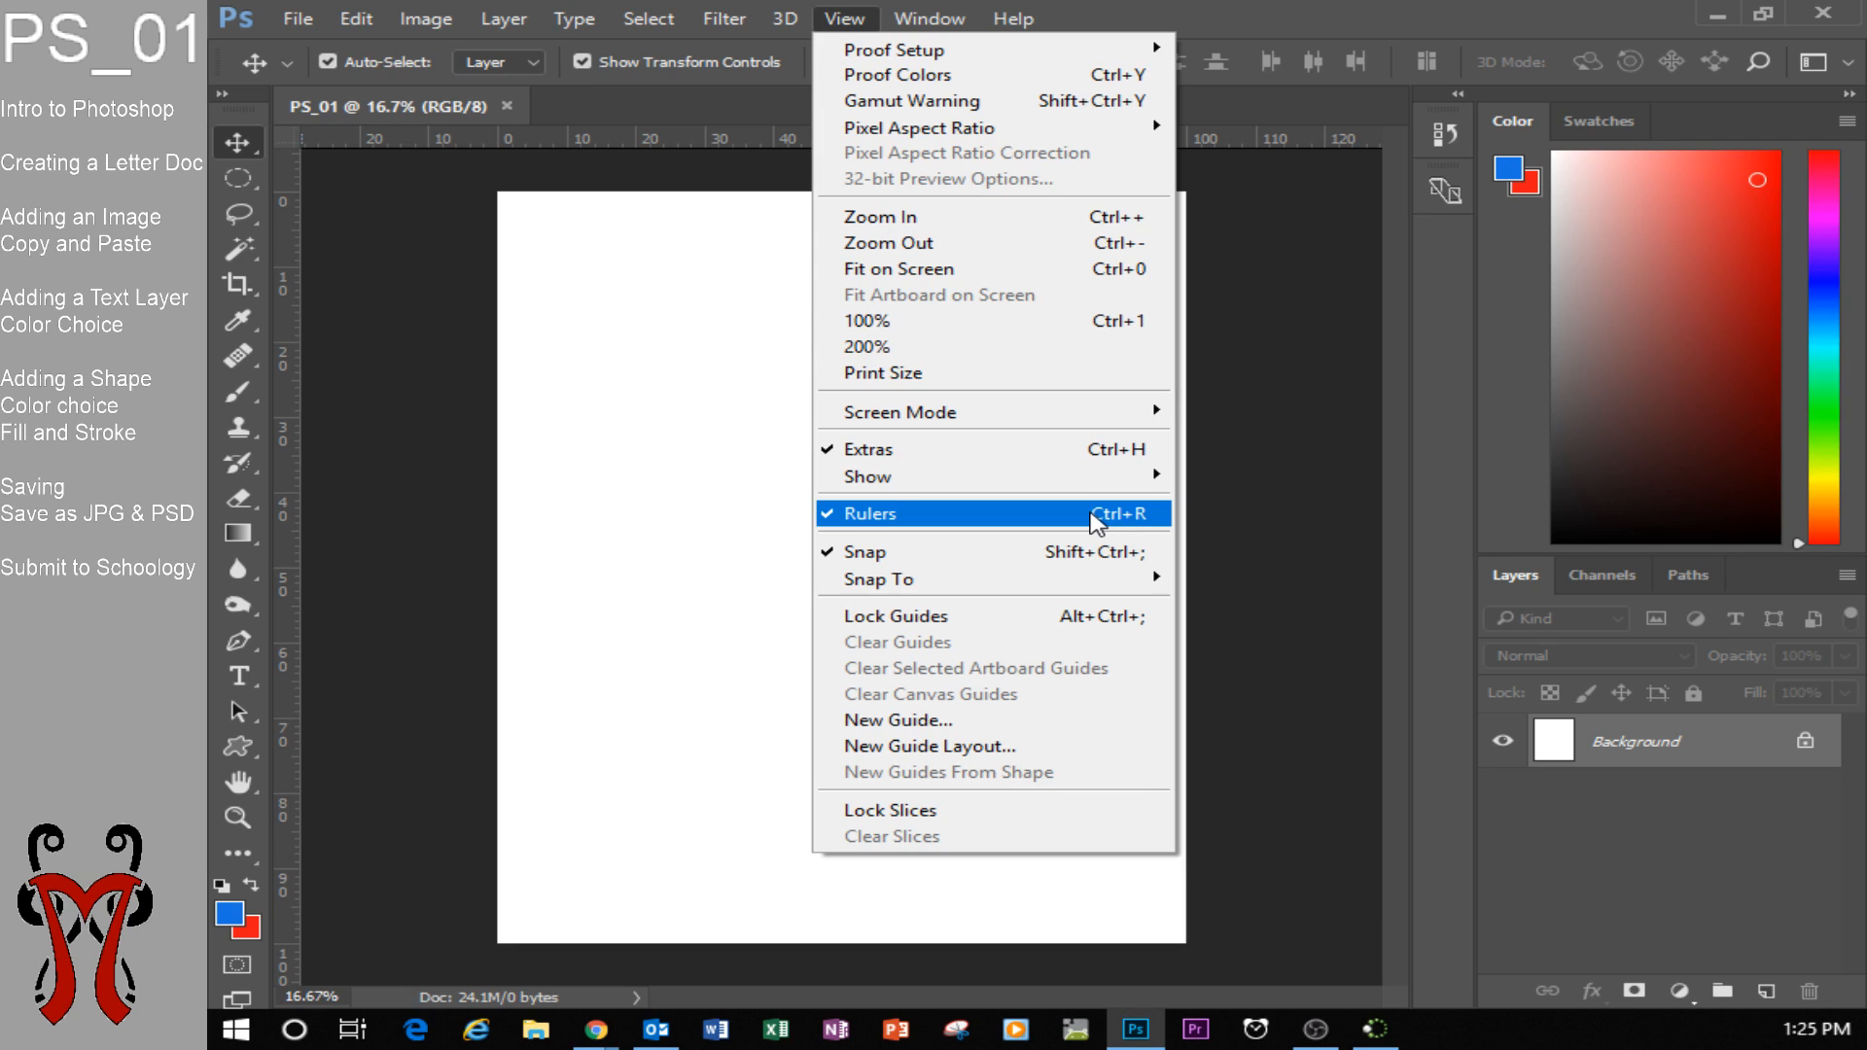
click(1097, 515)
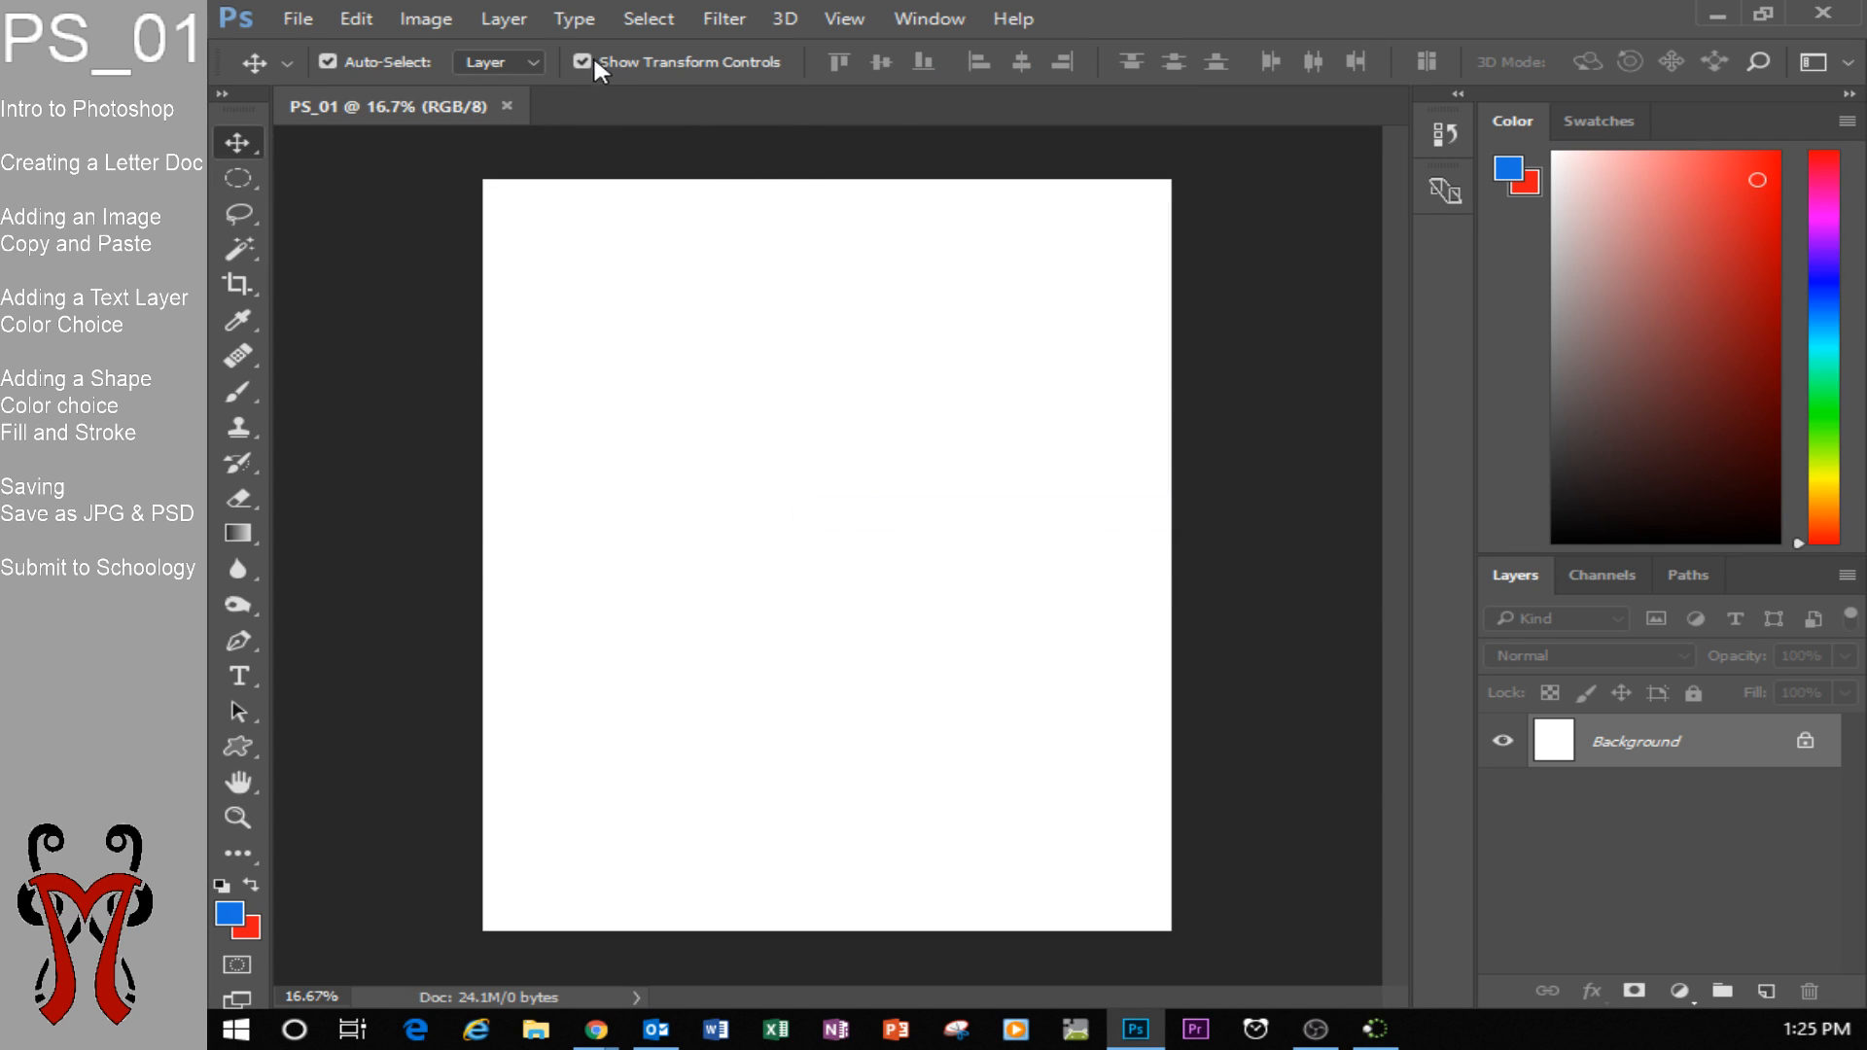
click(844, 19)
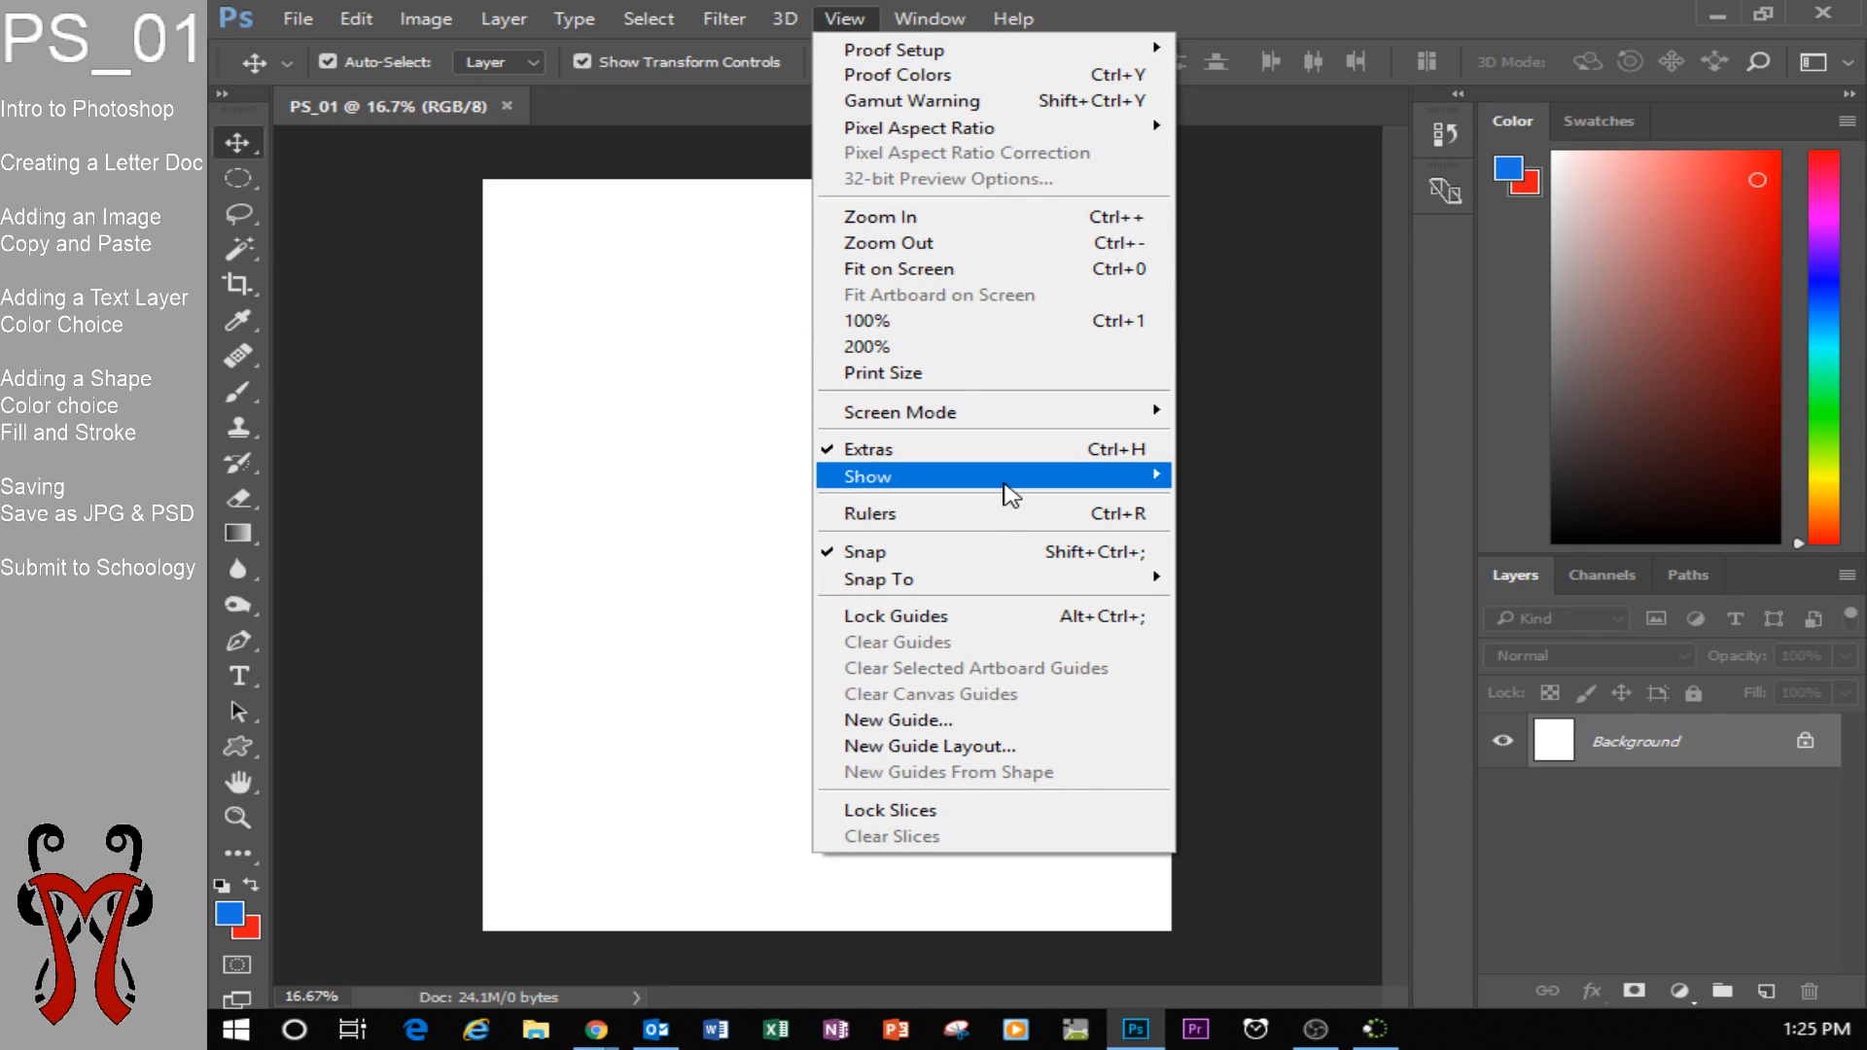
click(990, 516)
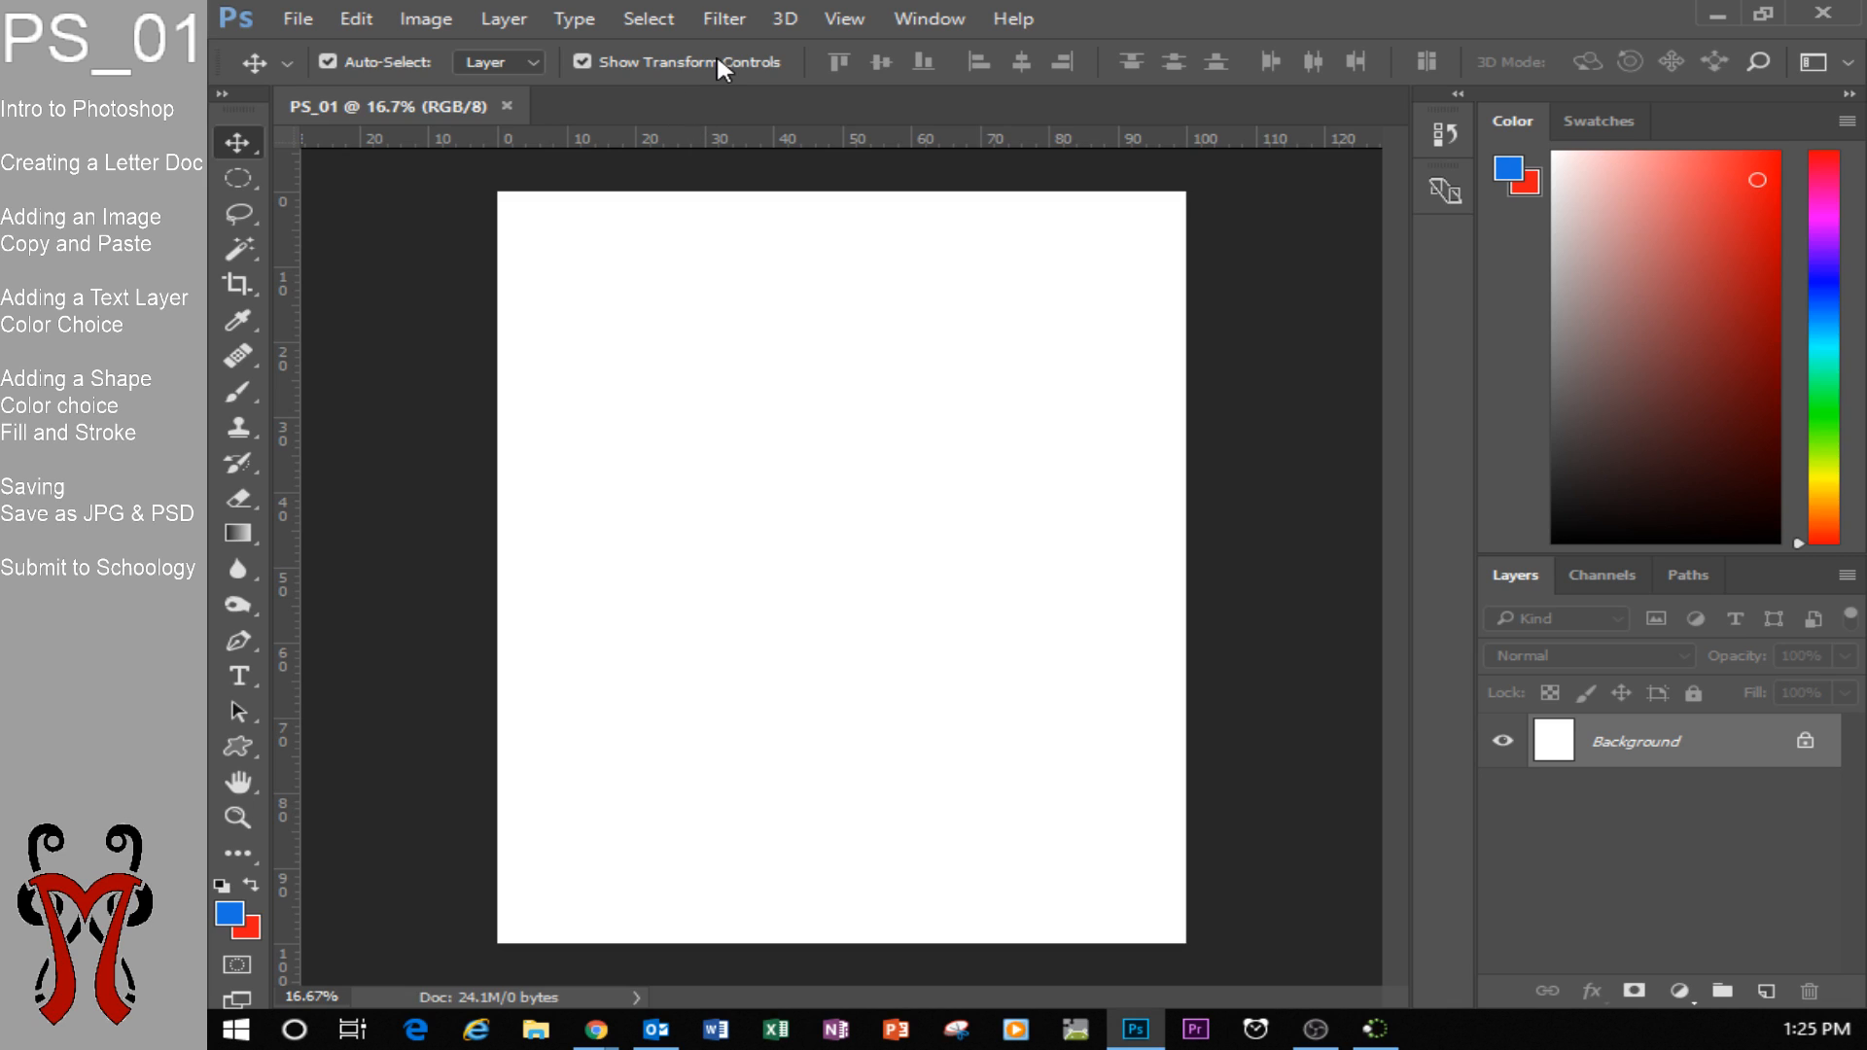
Set the ruler units to Percent and add a horizontal and a vertical guide crossing at 50% of the page.
right_click(801, 139)
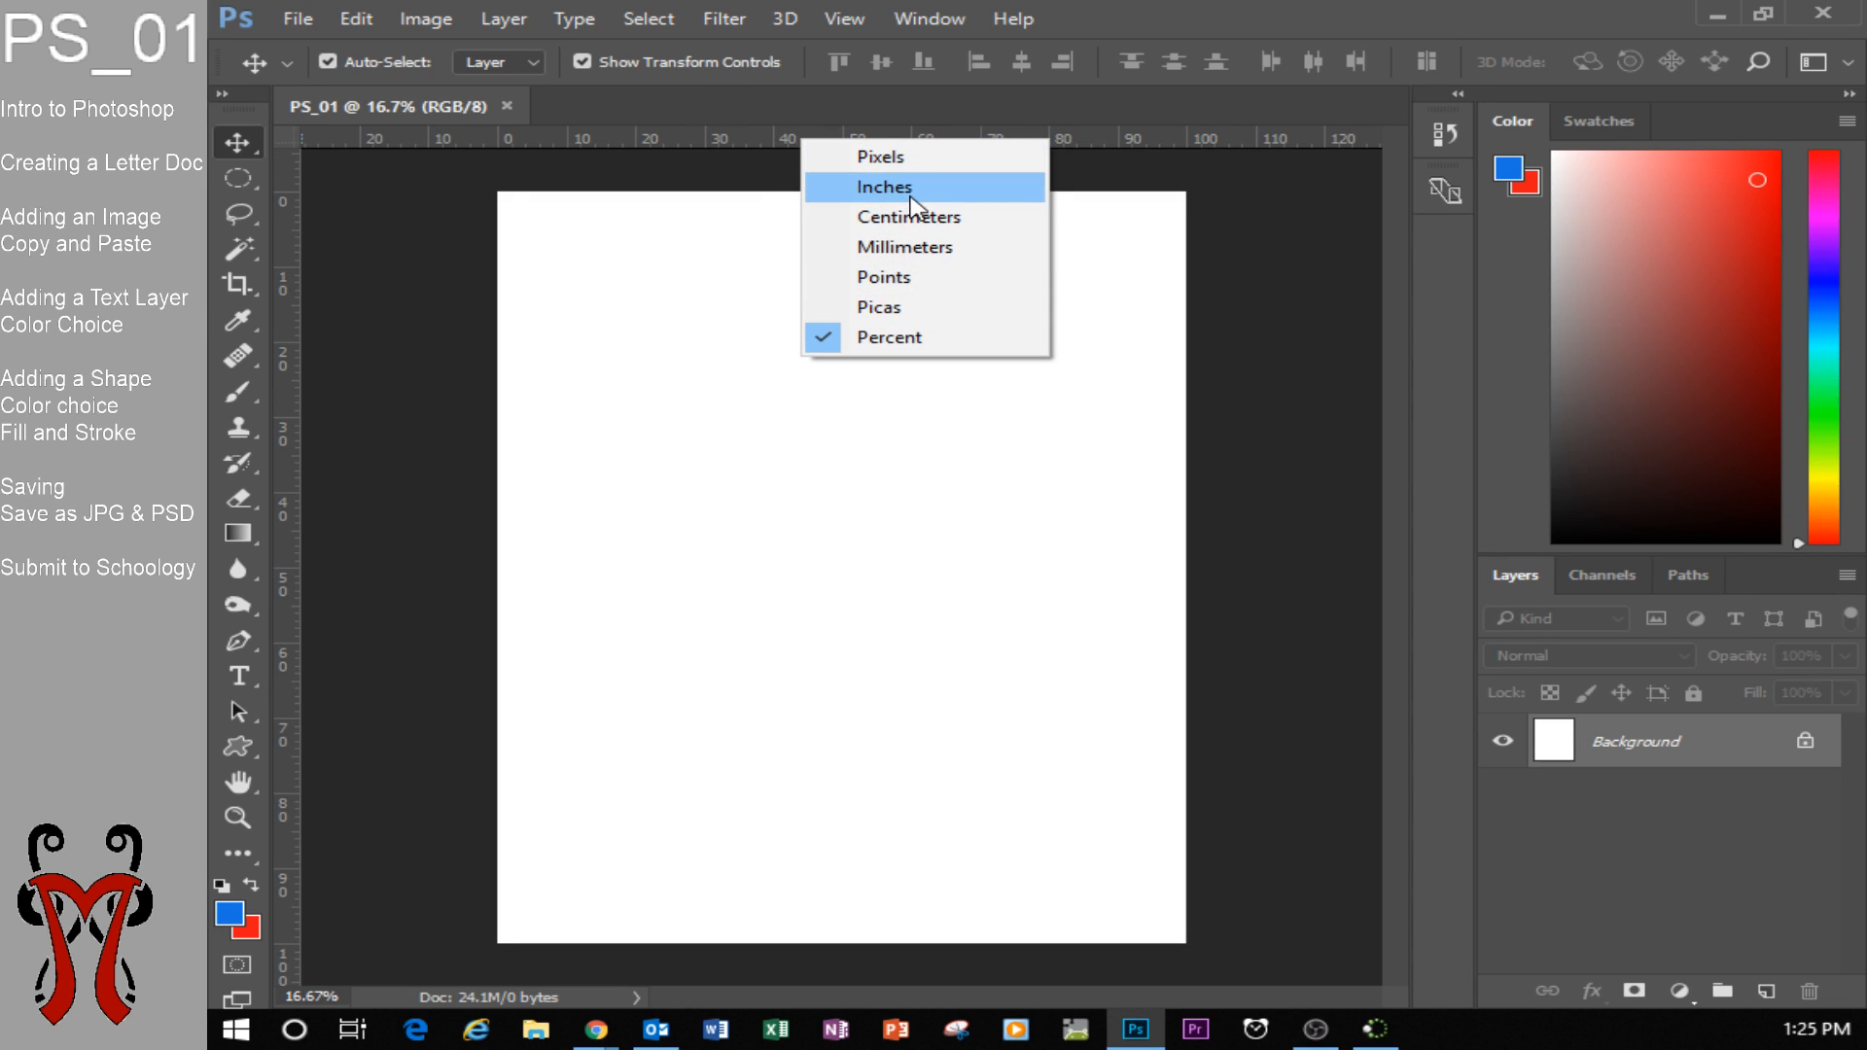
click(1211, 230)
right_click(977, 136)
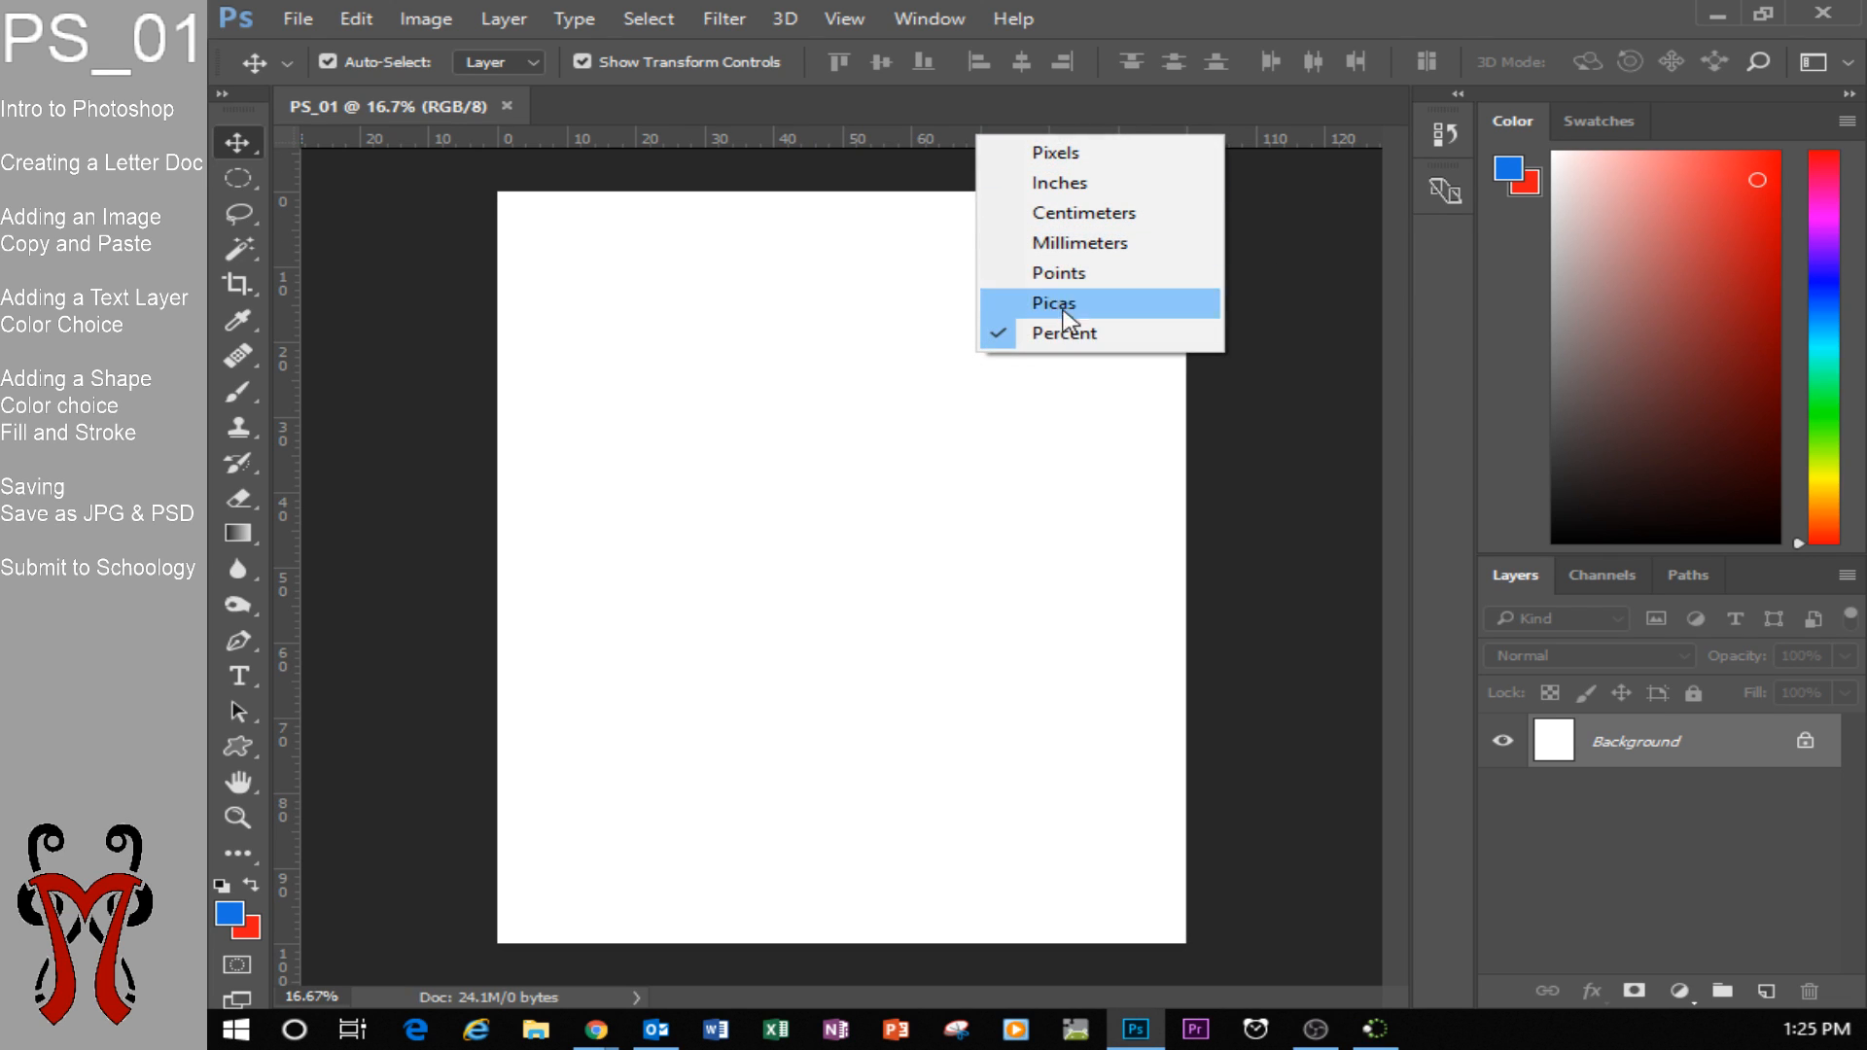
click(1075, 340)
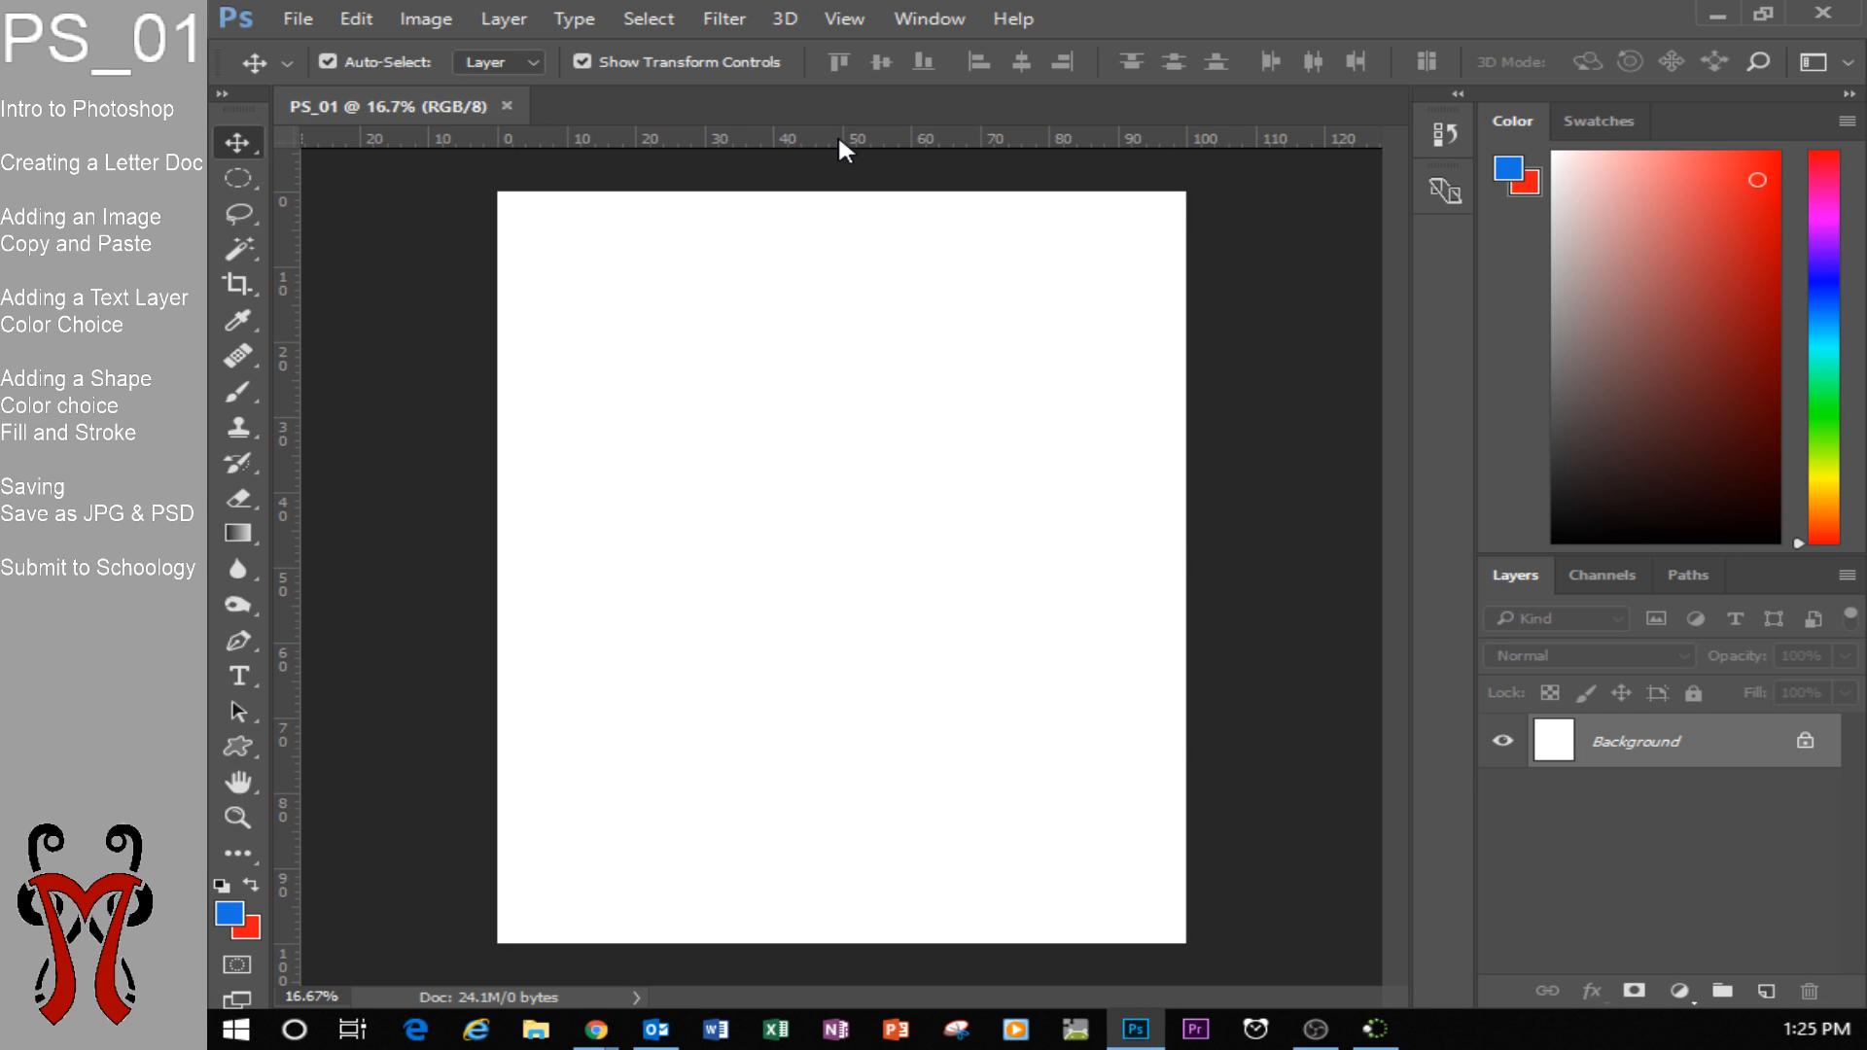
drag(838, 142, 865, 566)
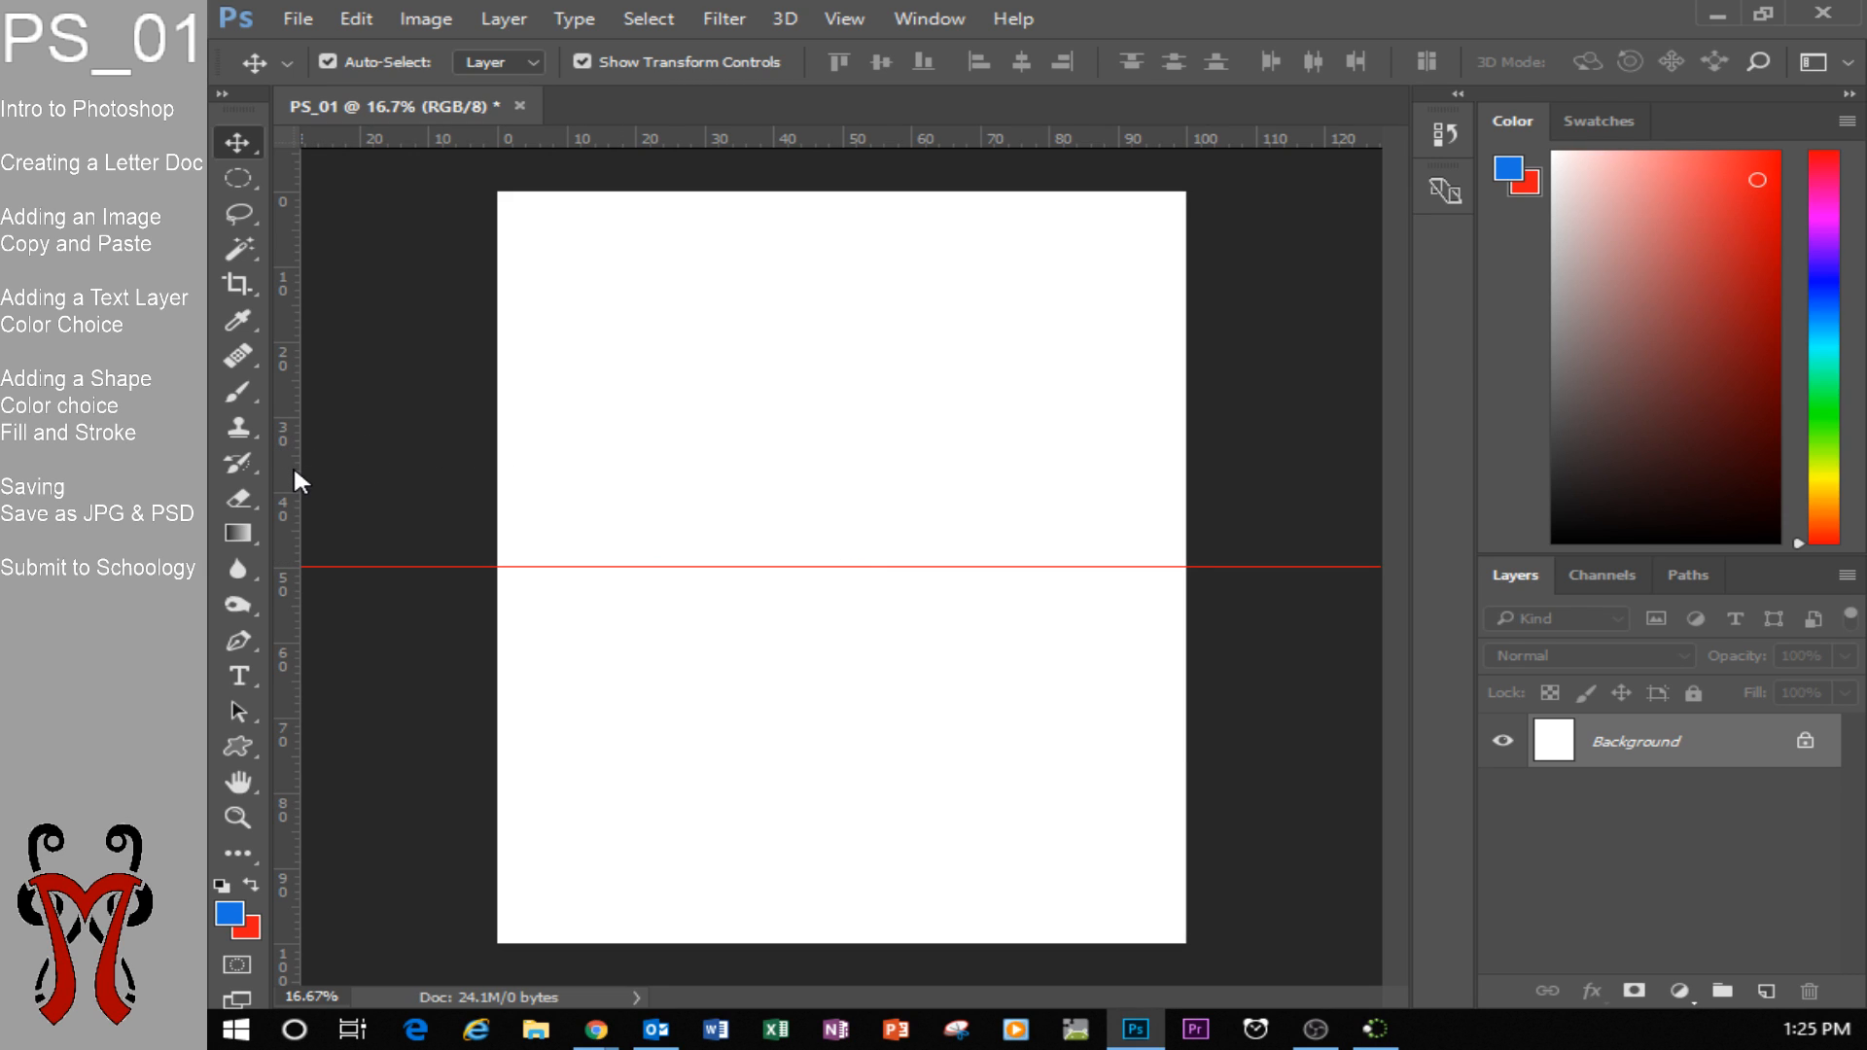
drag(294, 472, 846, 470)
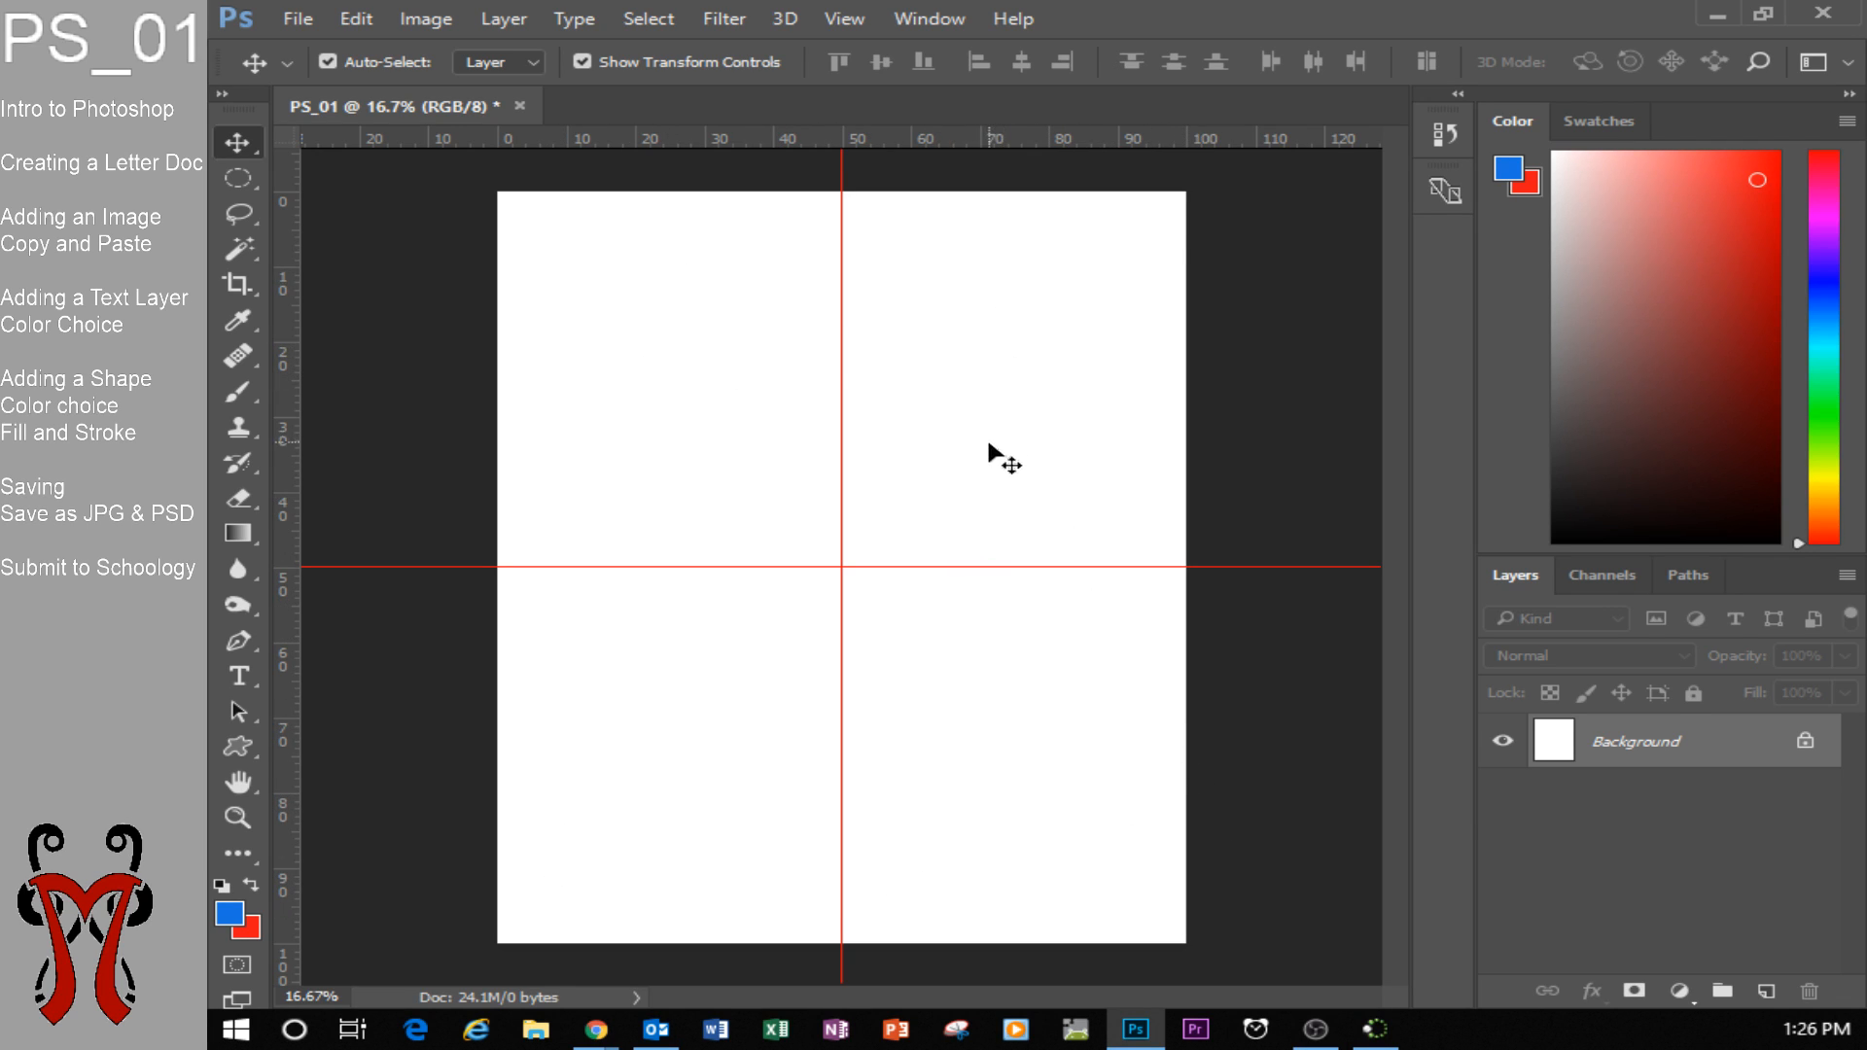
Switch to Chrome and search Google Images for "reaper dance".
mouse_move(614, 1036)
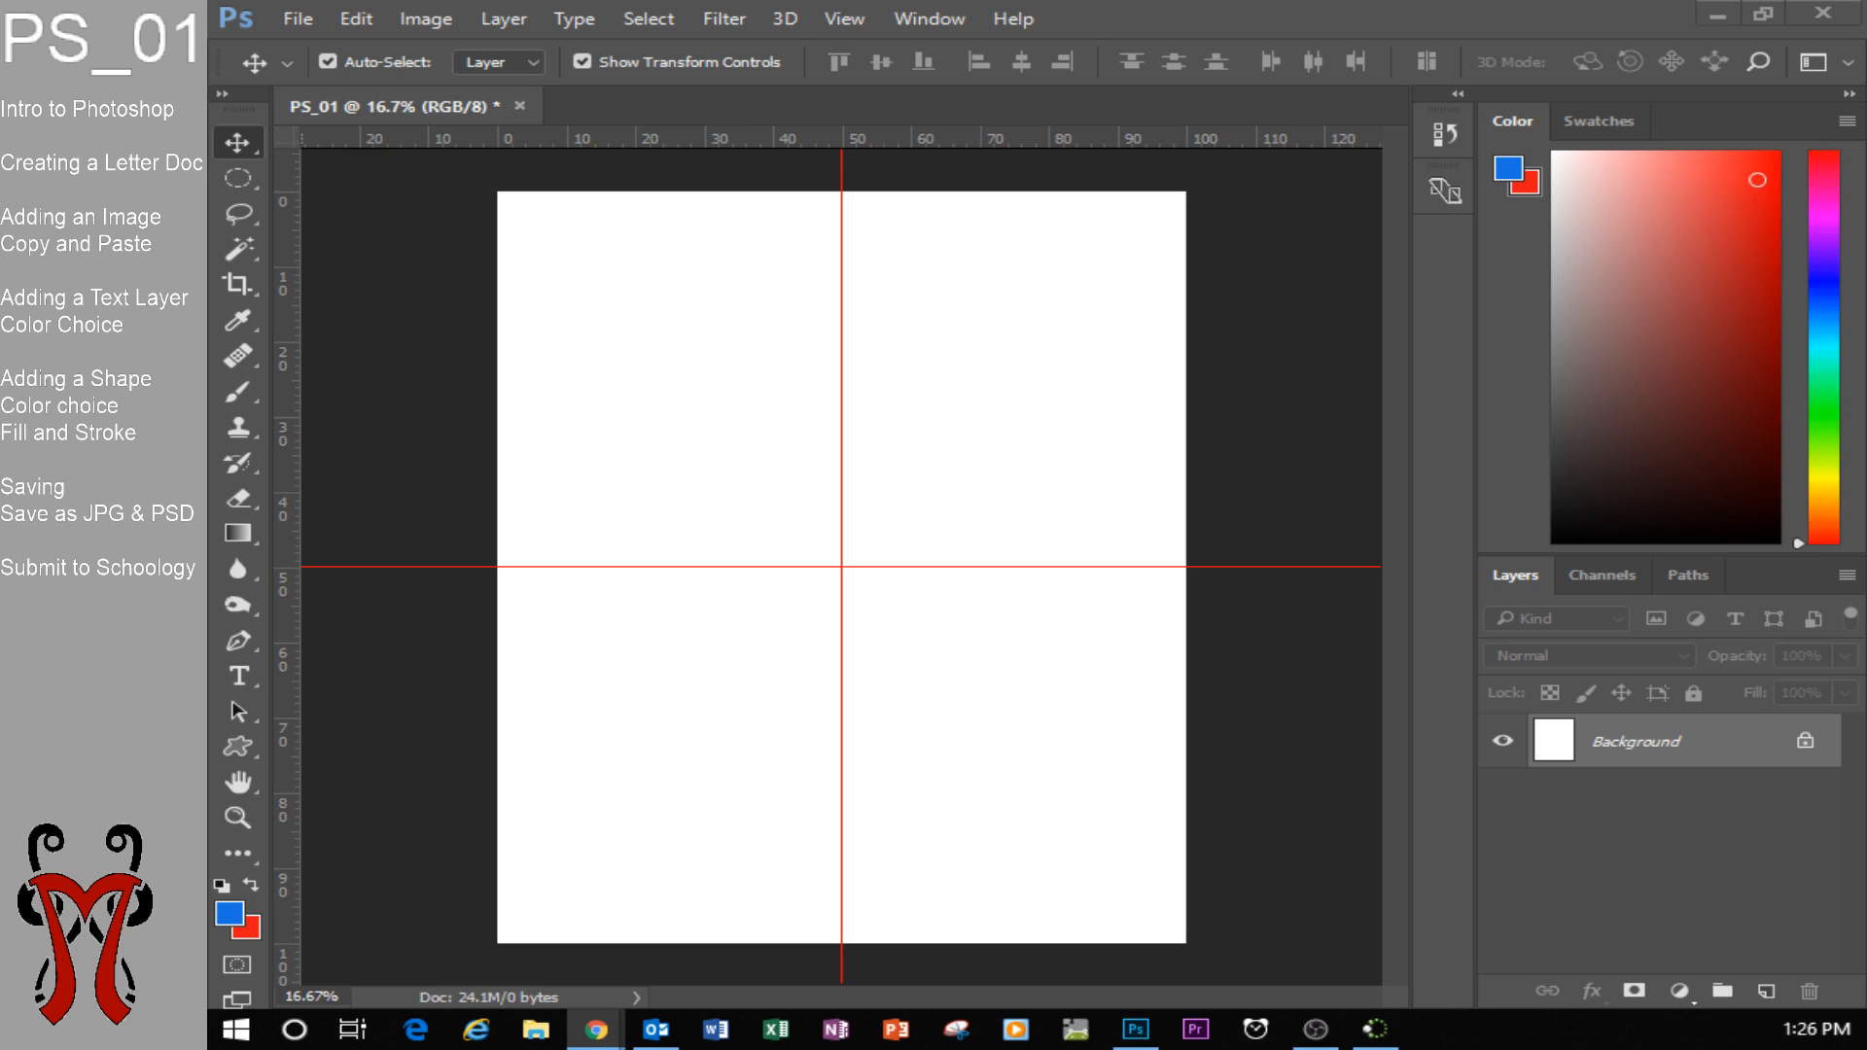
click(596, 1029)
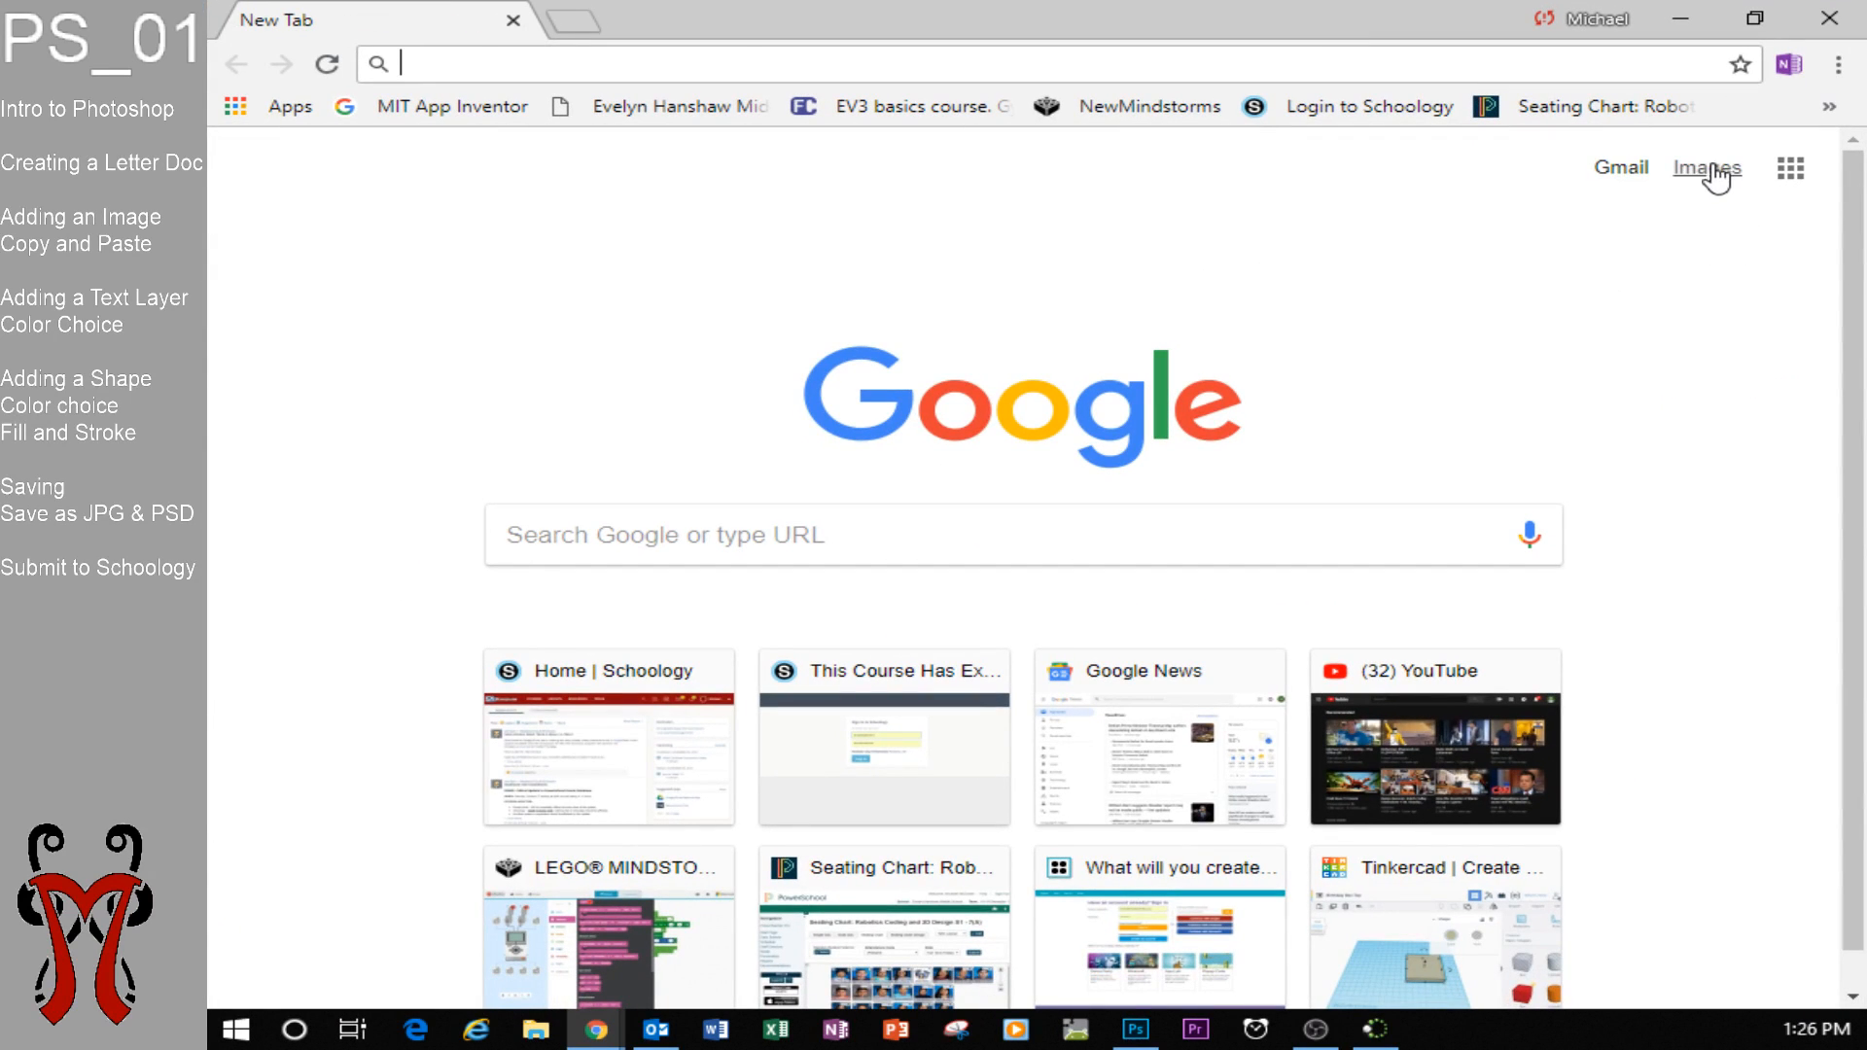
click(1716, 175)
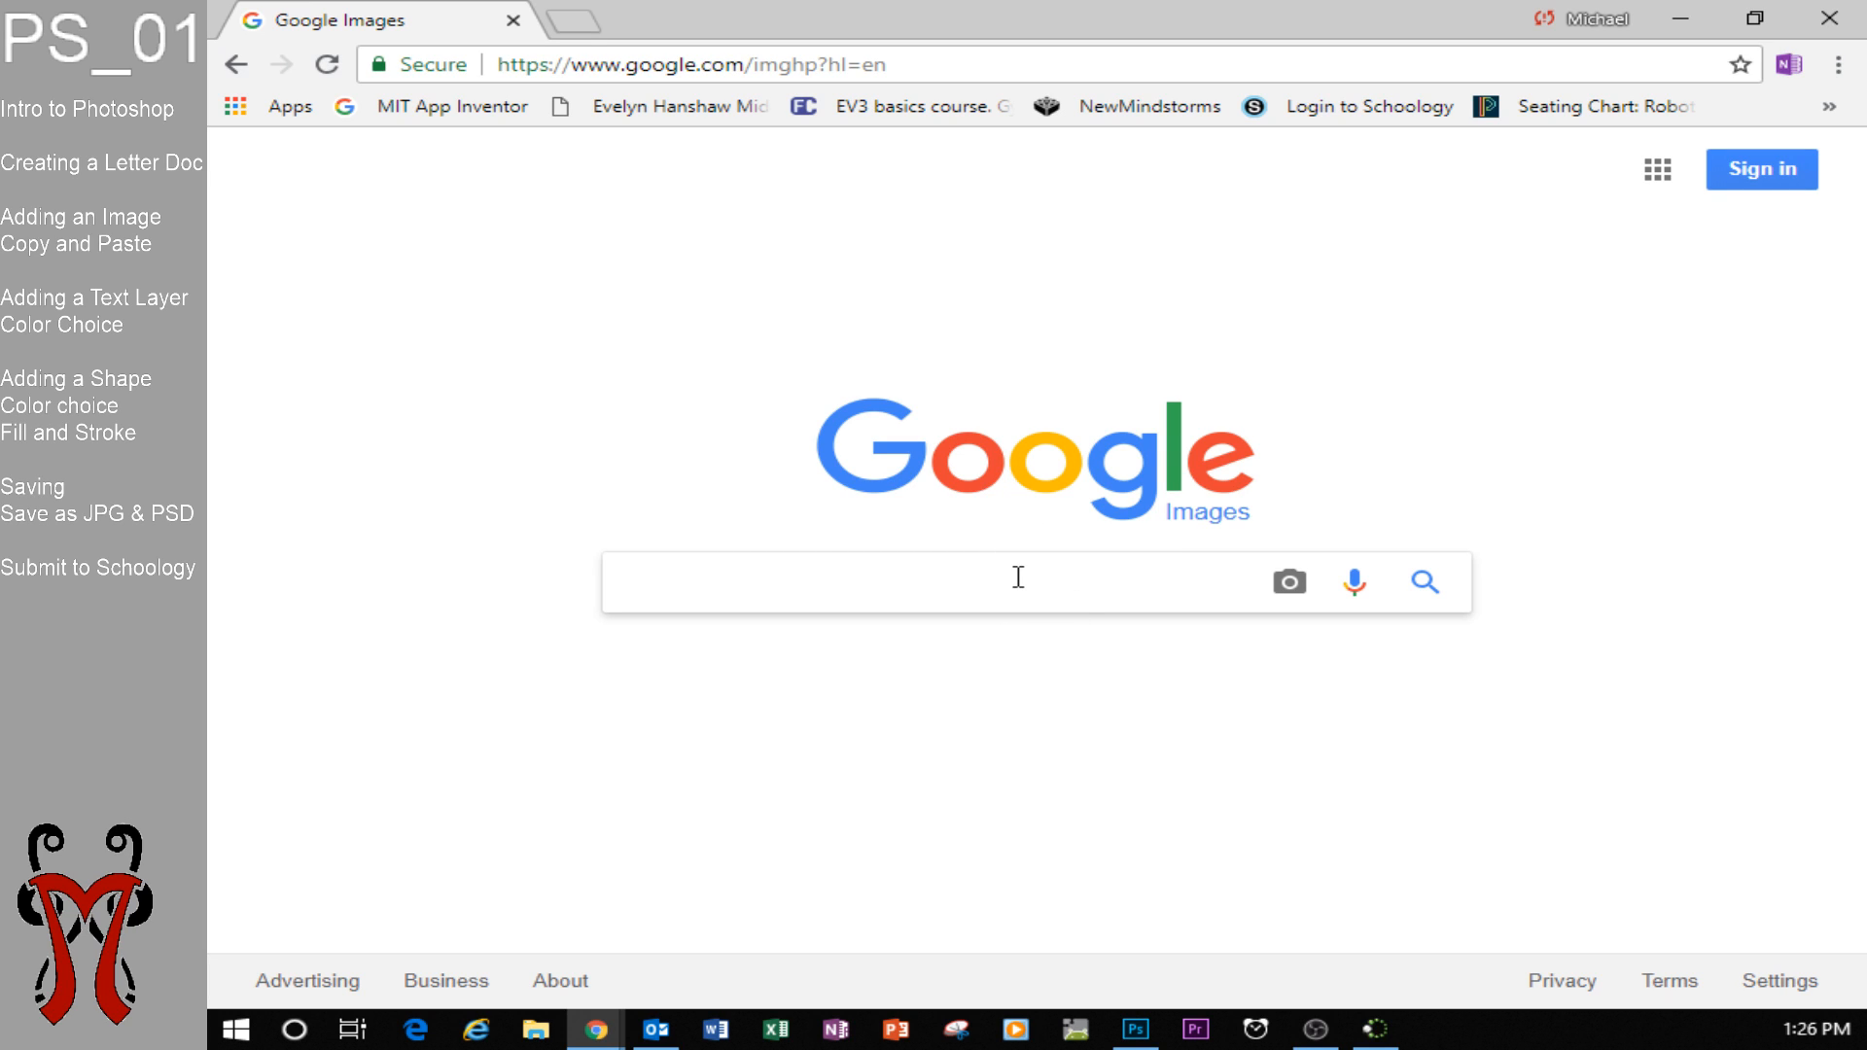
text(rea)
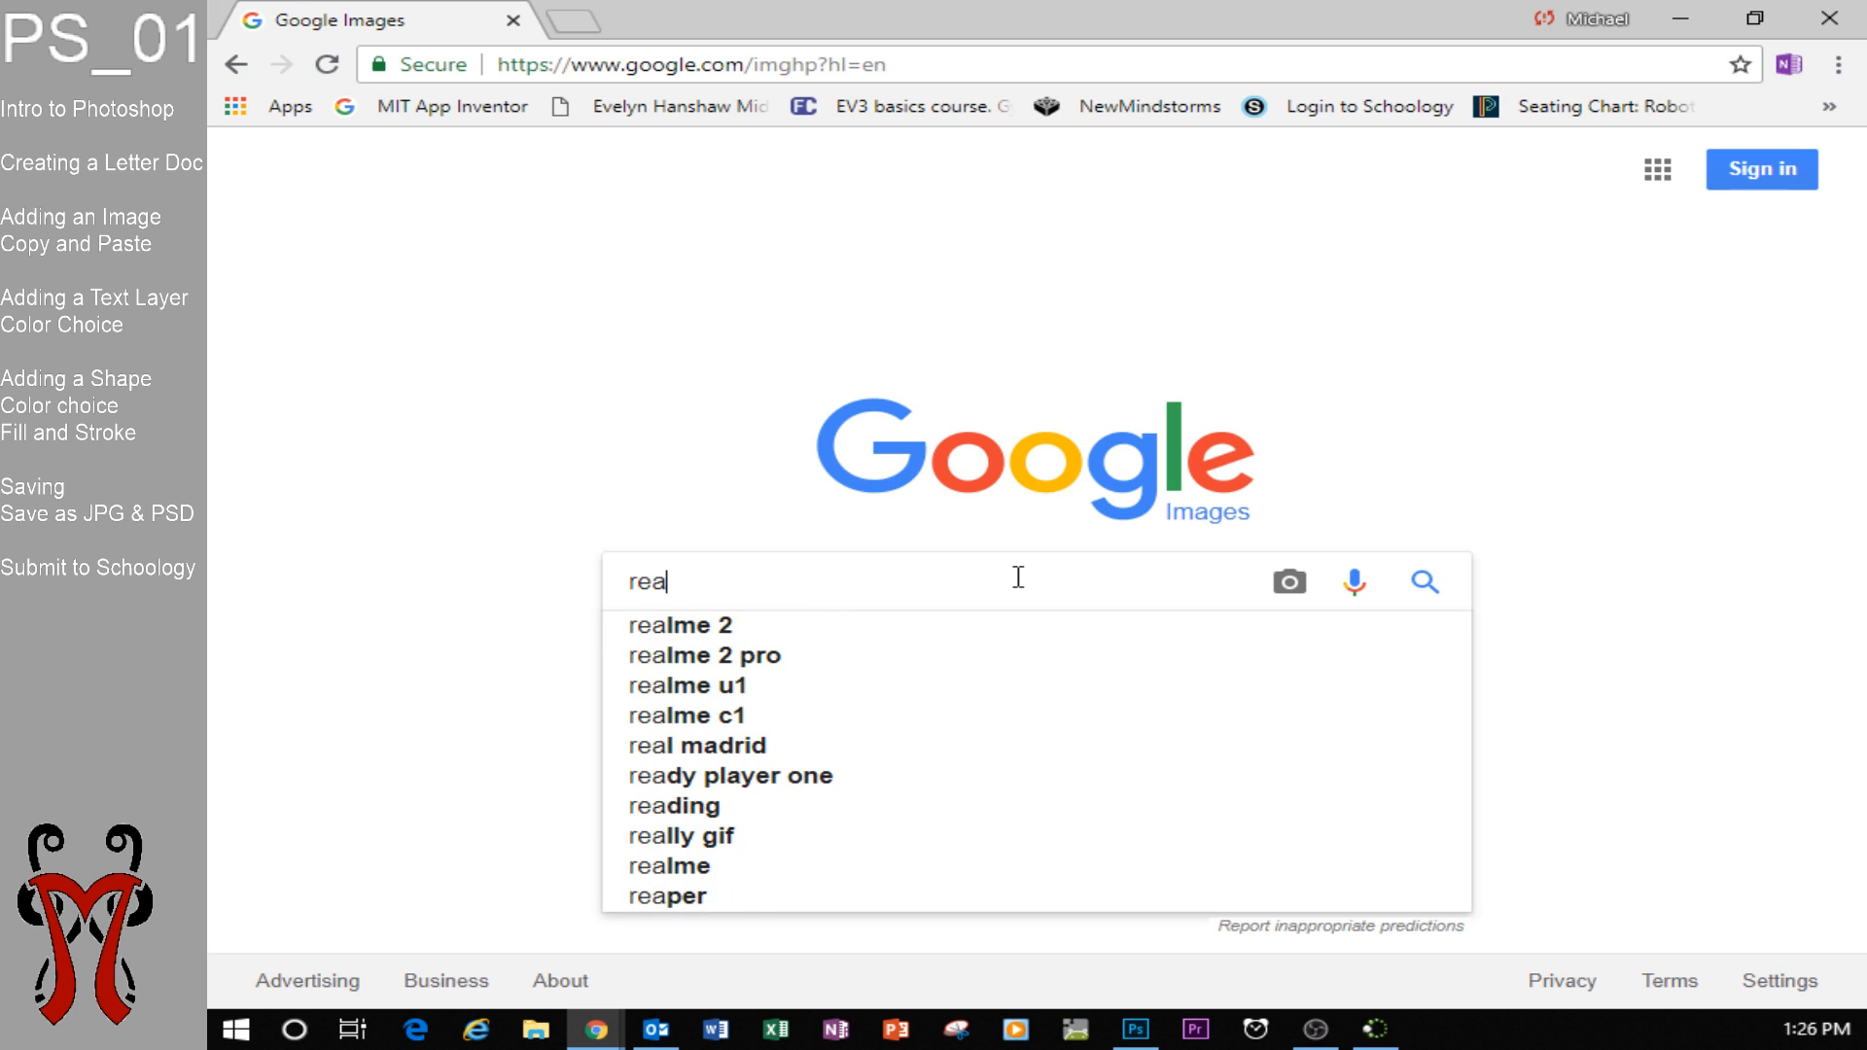
text(per dance)
key(Return)
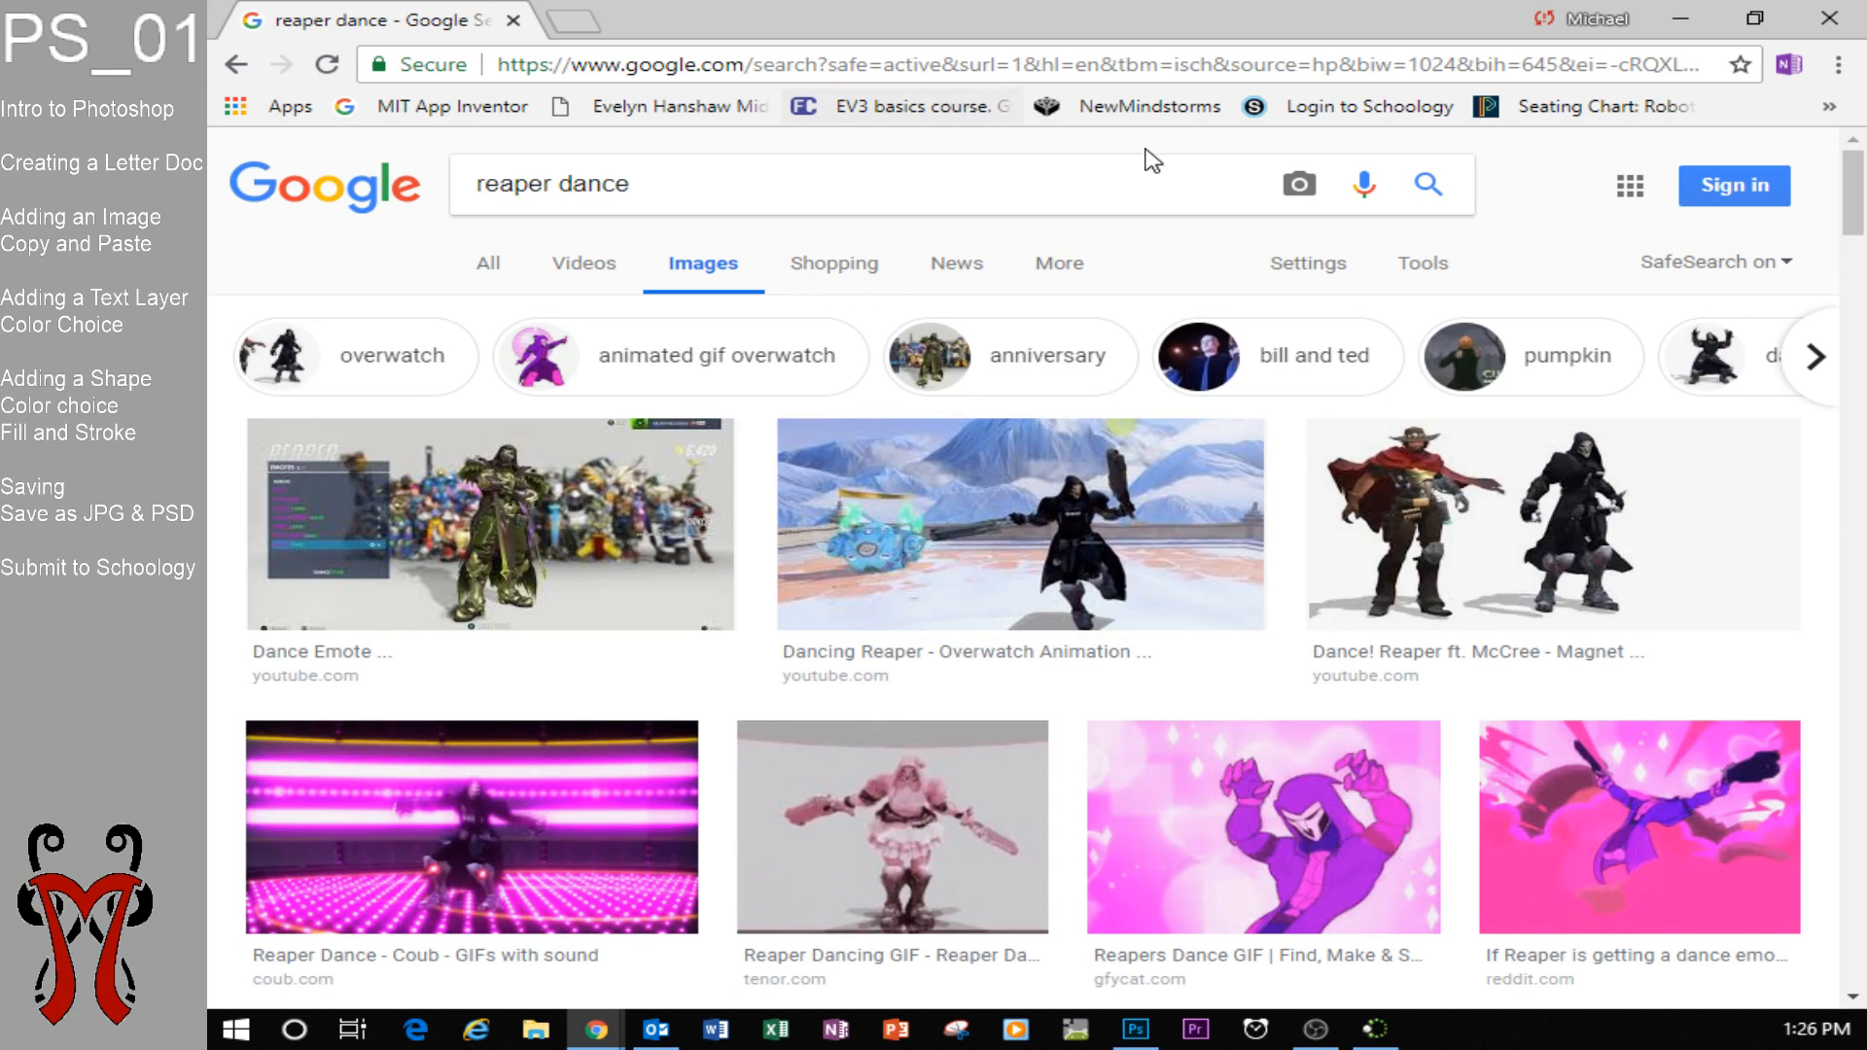
scroll(1456, 504, down, 2)
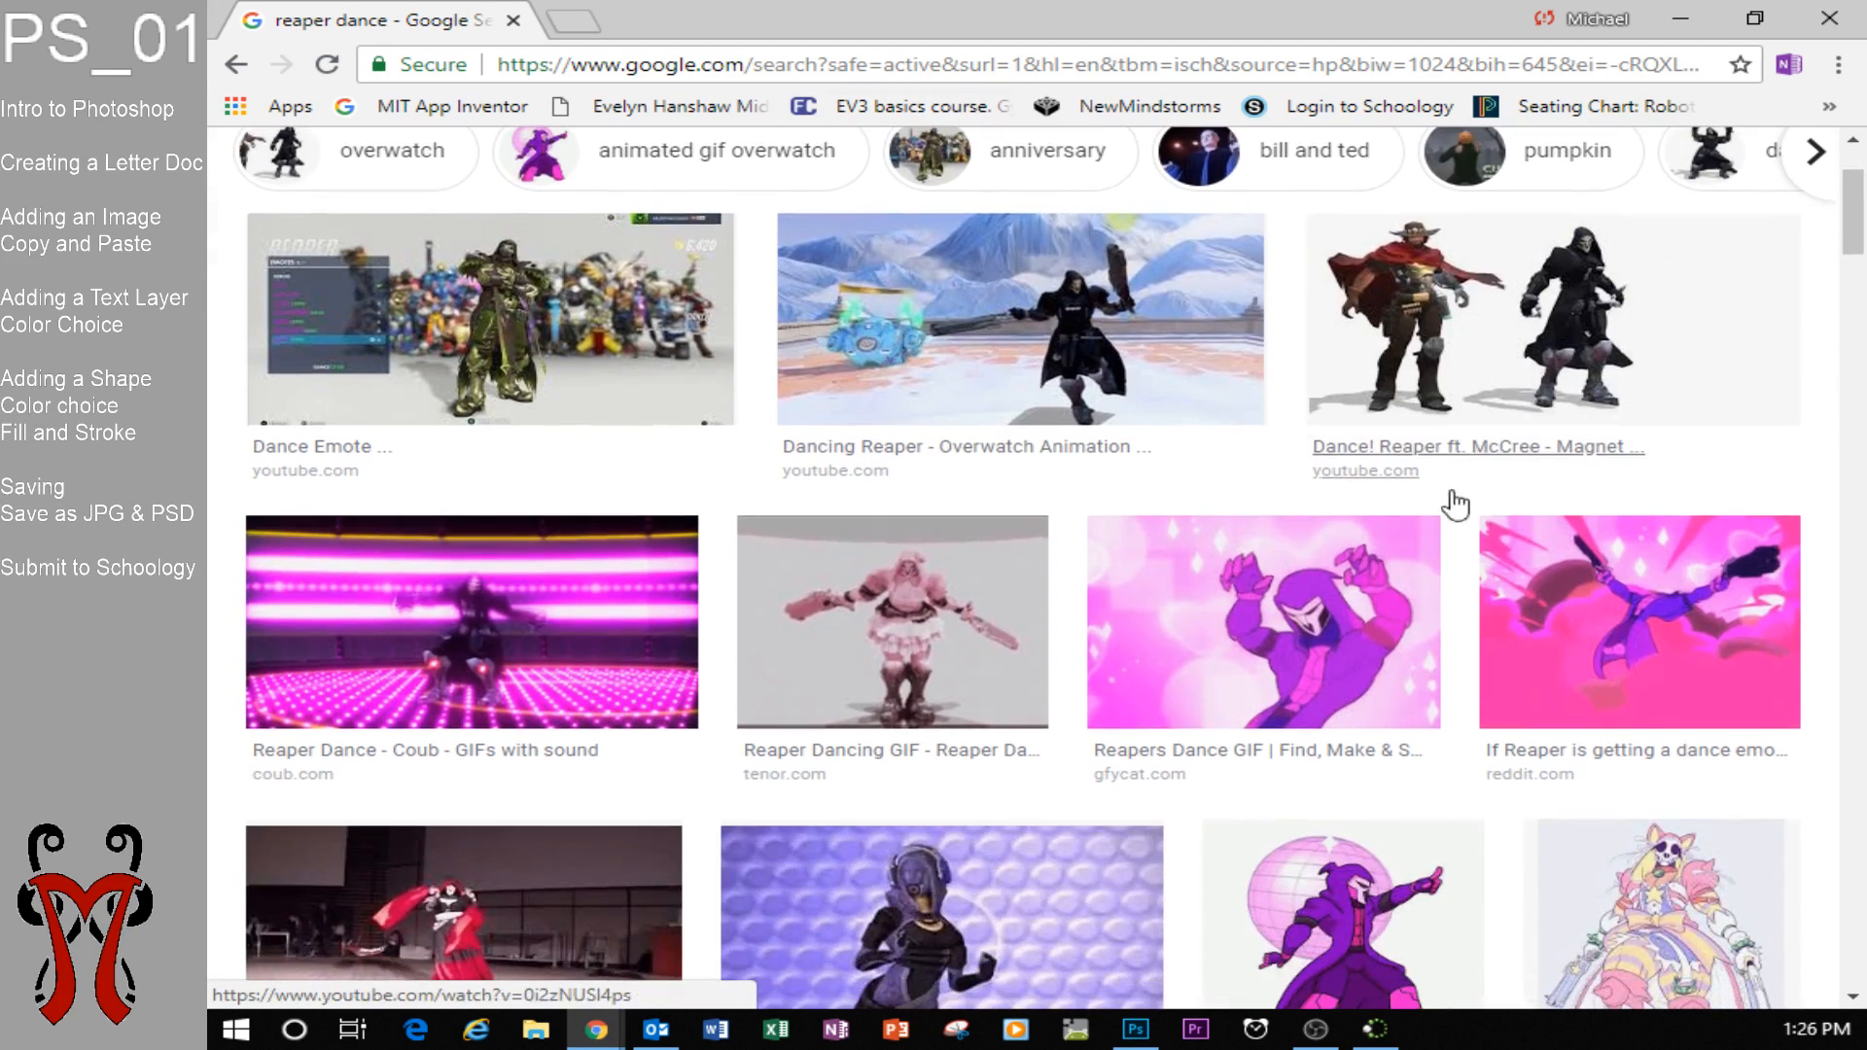
click(963, 608)
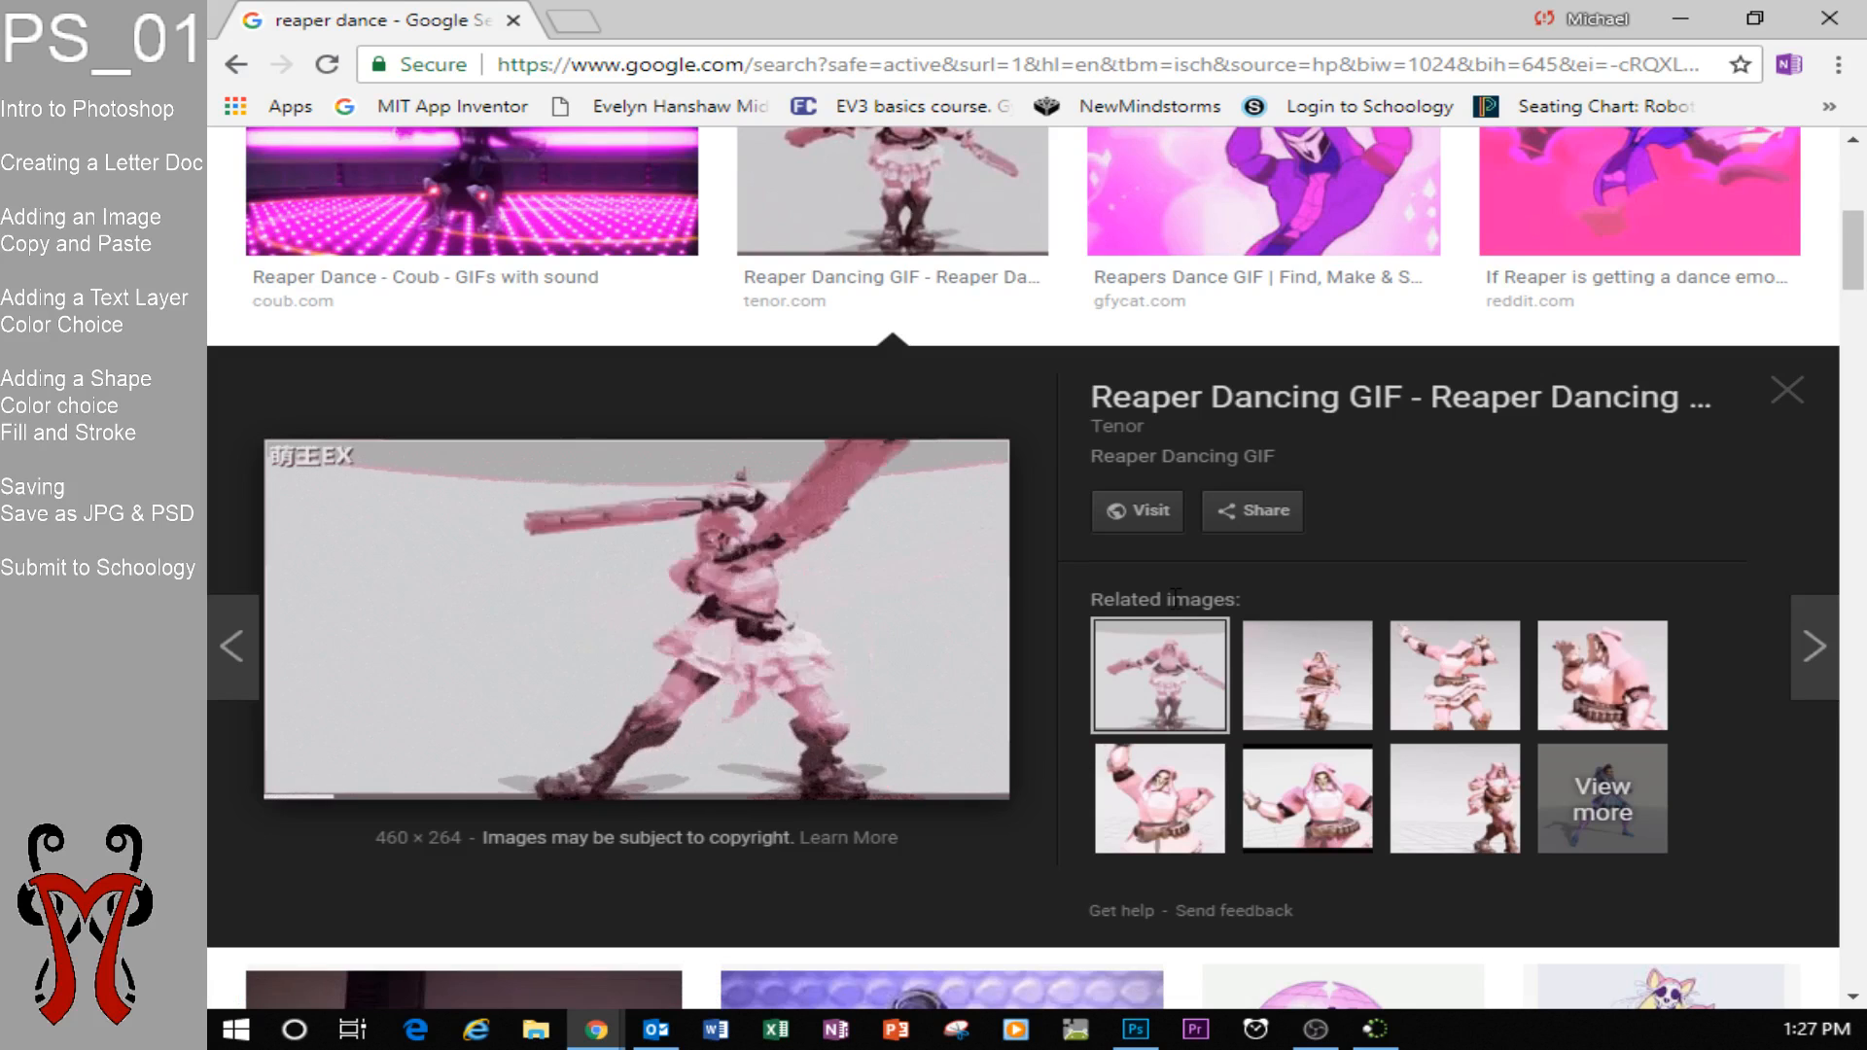
click(1799, 395)
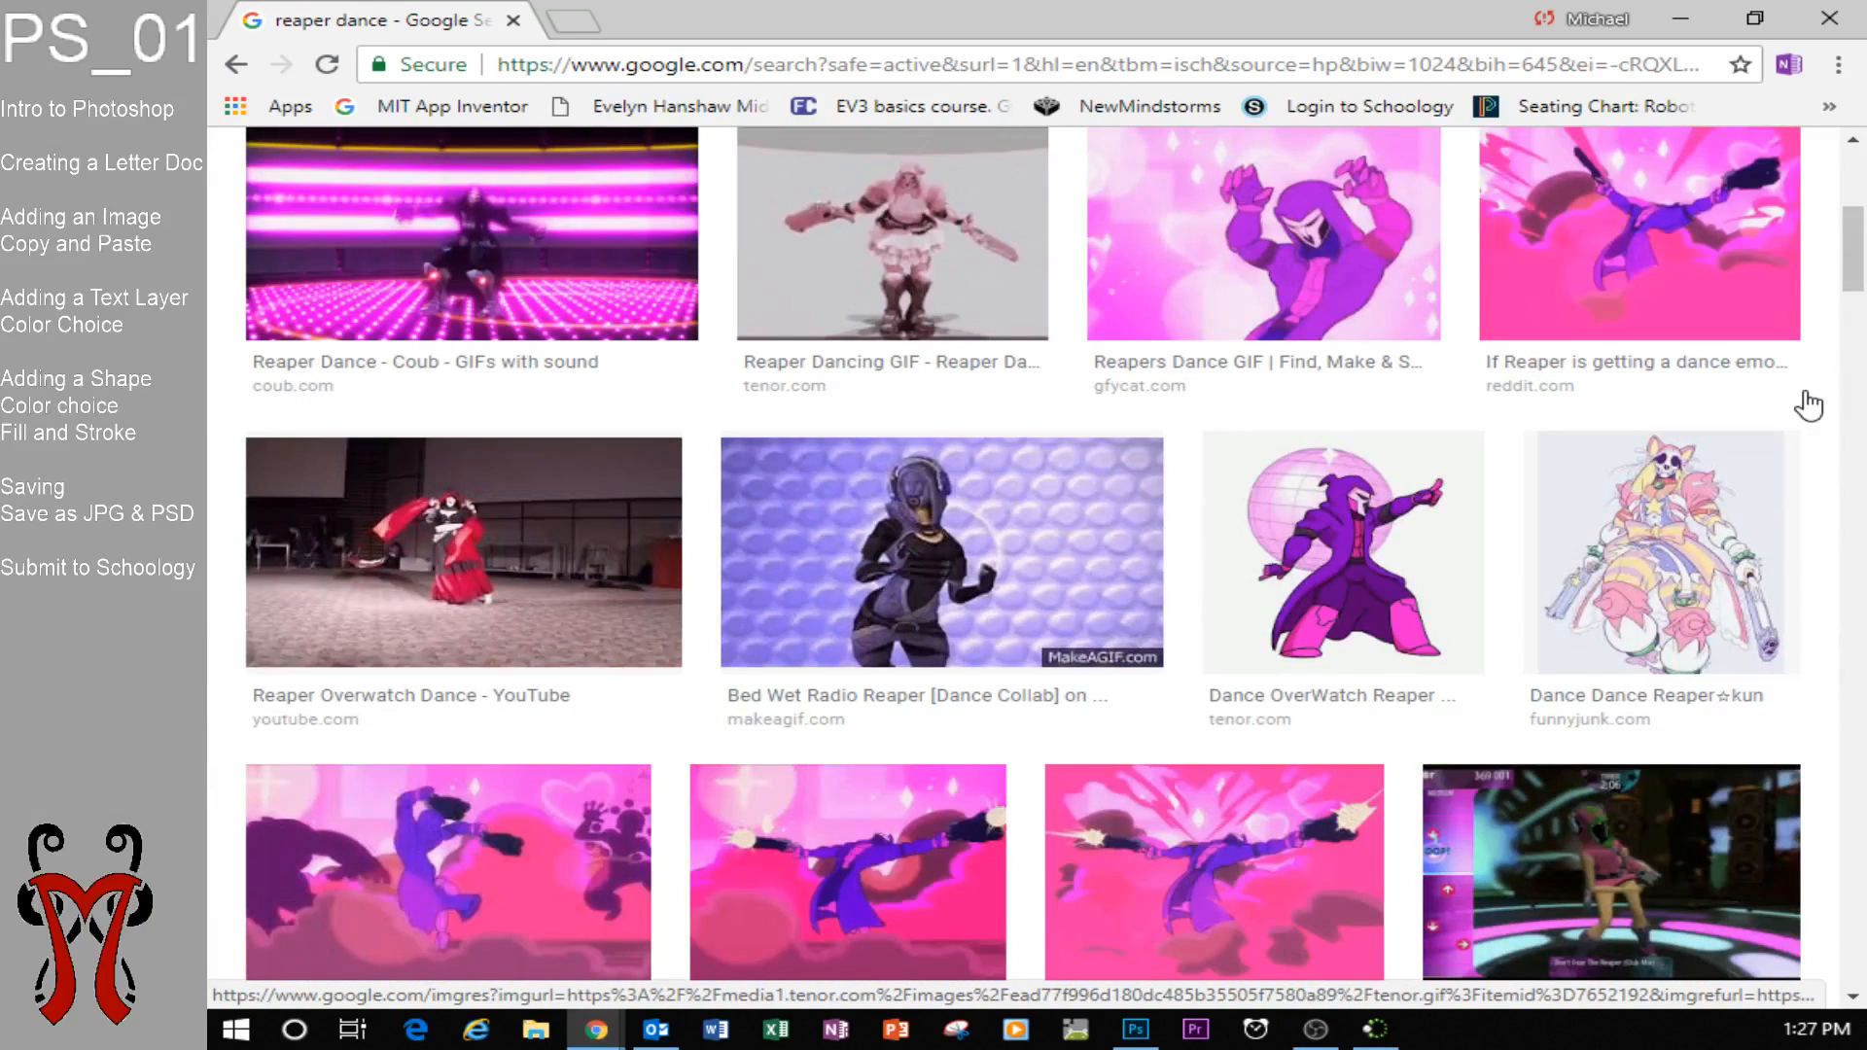
Open the preview of the purple Dance OverWatch Reaper image from tenor.com in the search results.
click(1410, 530)
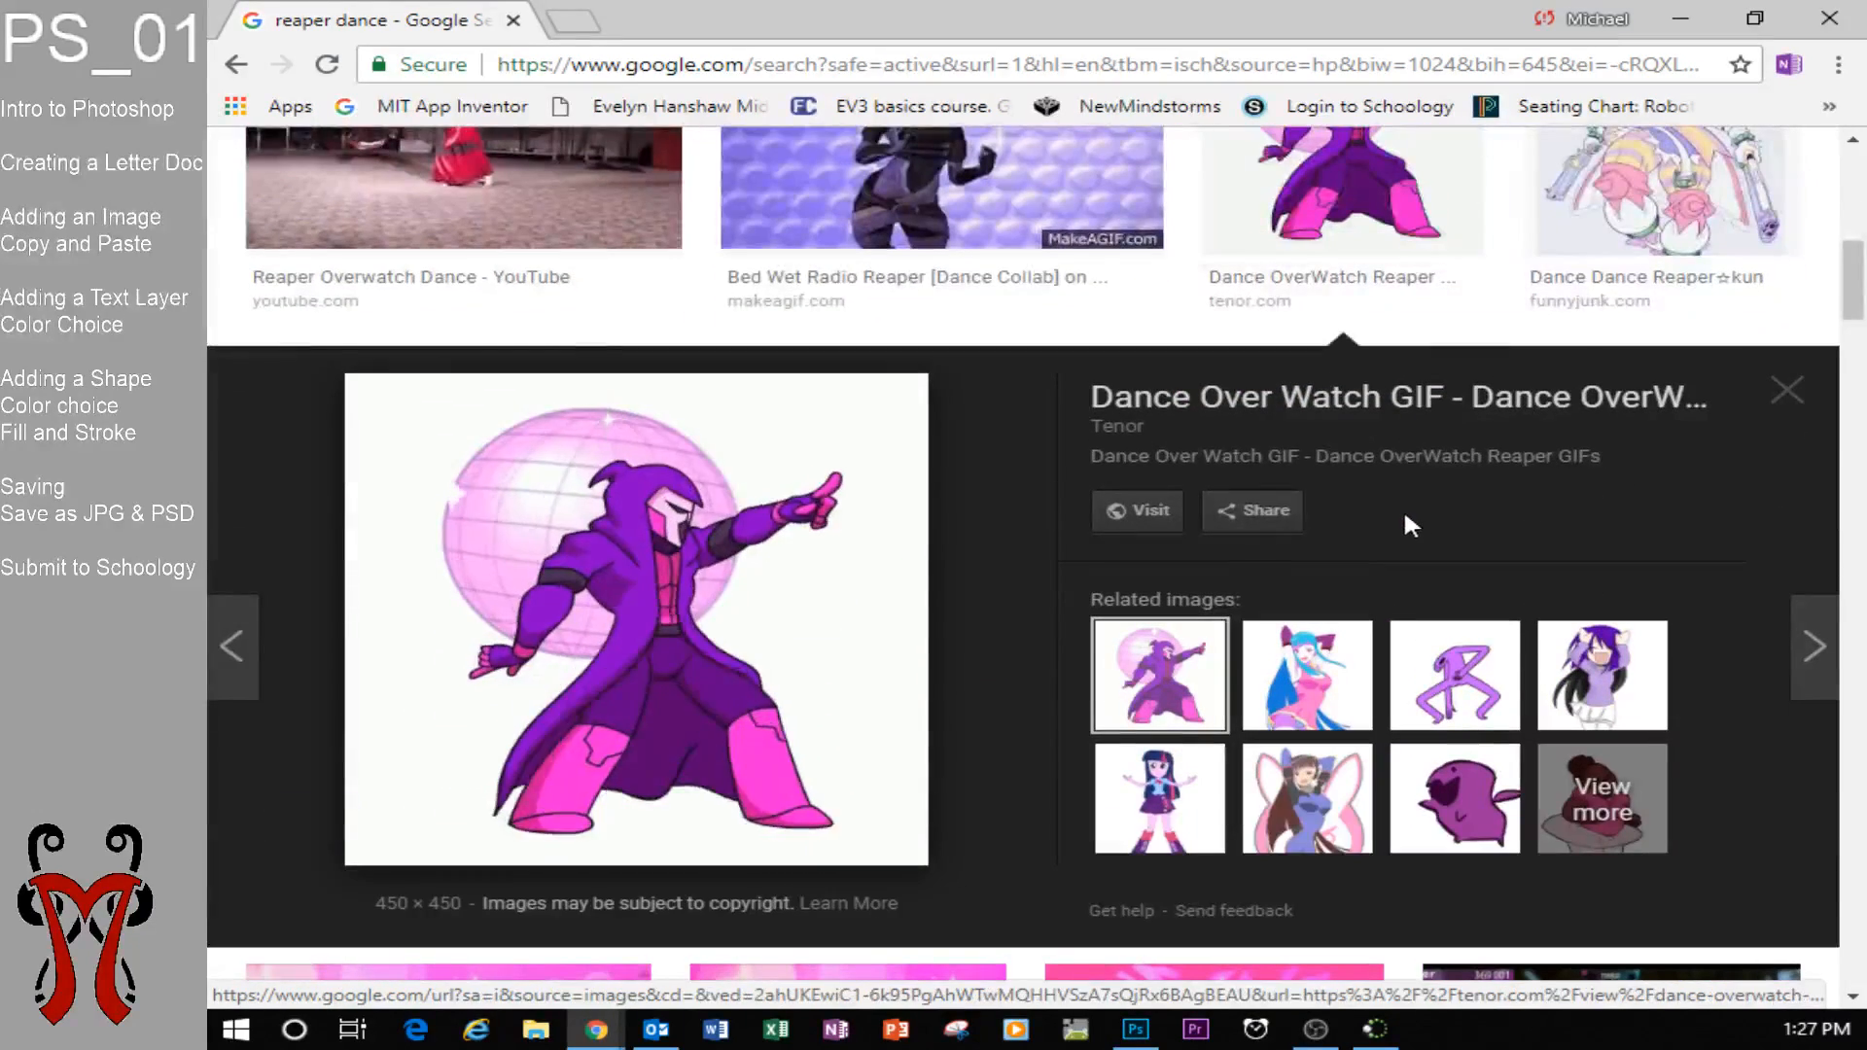
right_click(770, 563)
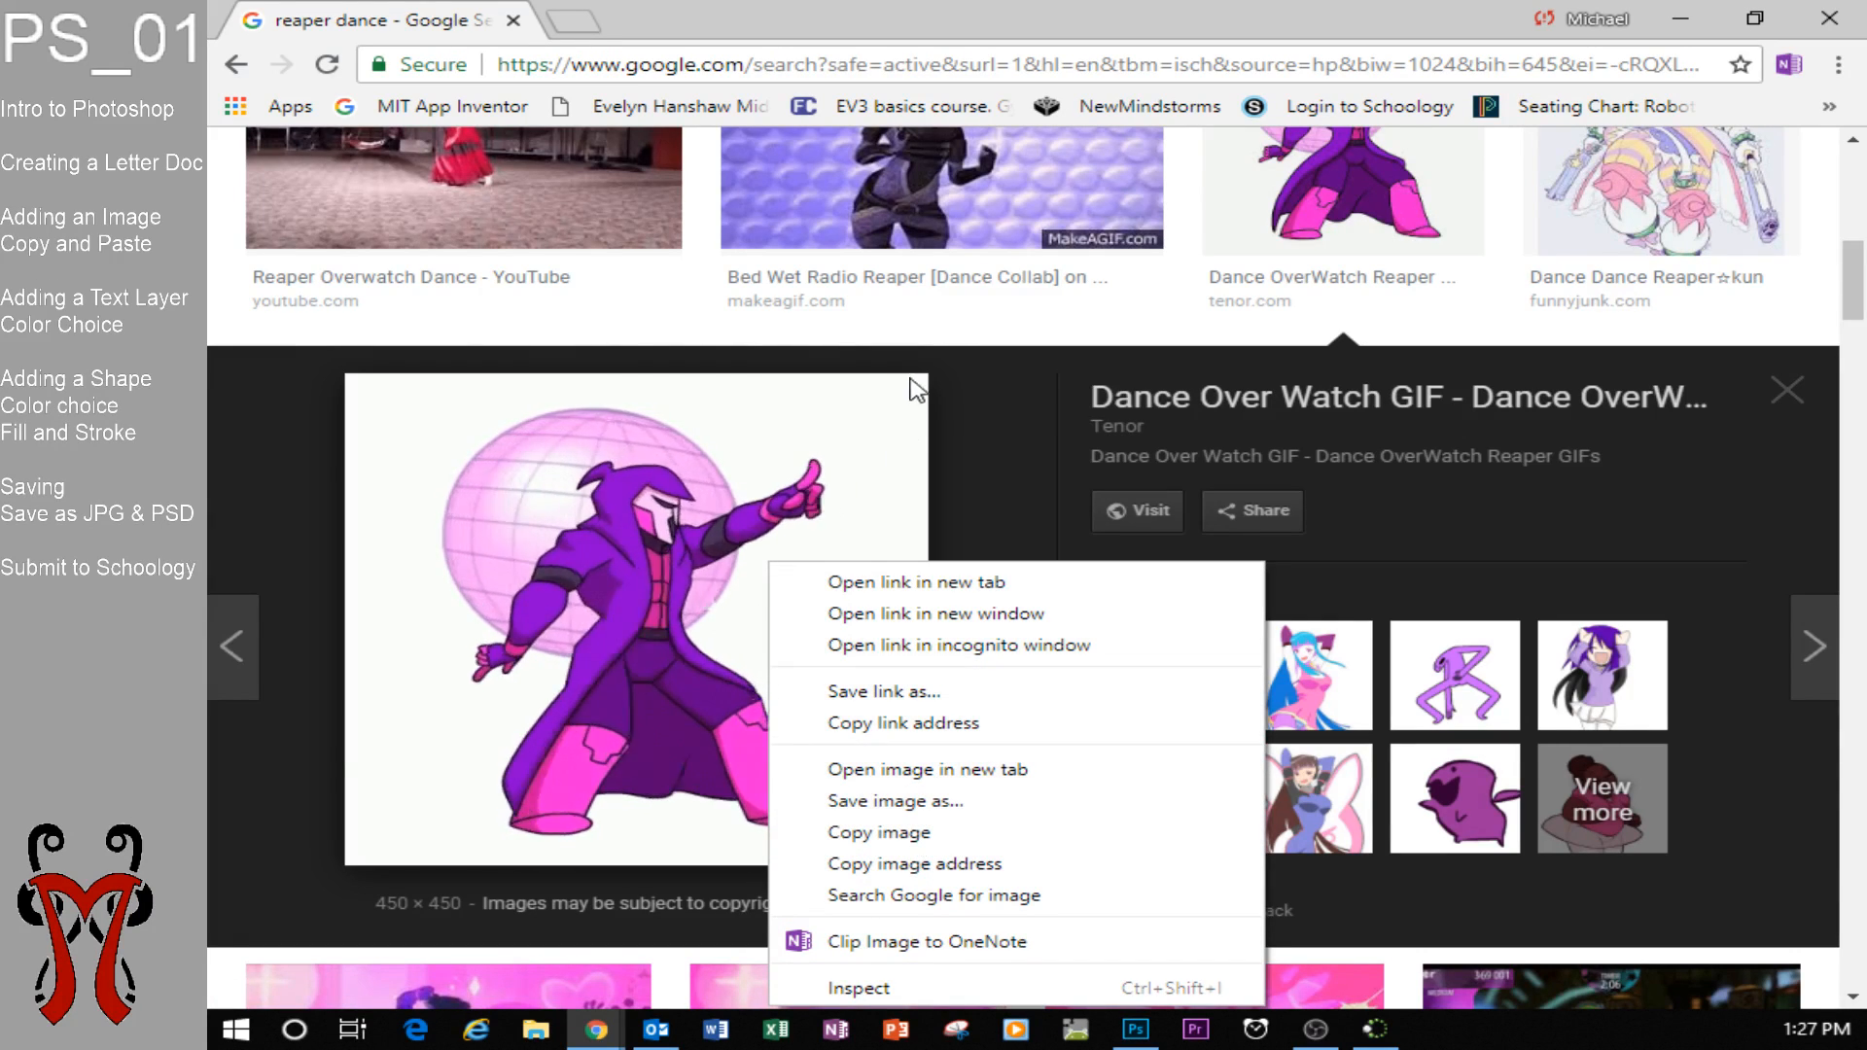
click(971, 352)
scroll(1196, 233, up, 4)
scroll(1196, 233, up, 2)
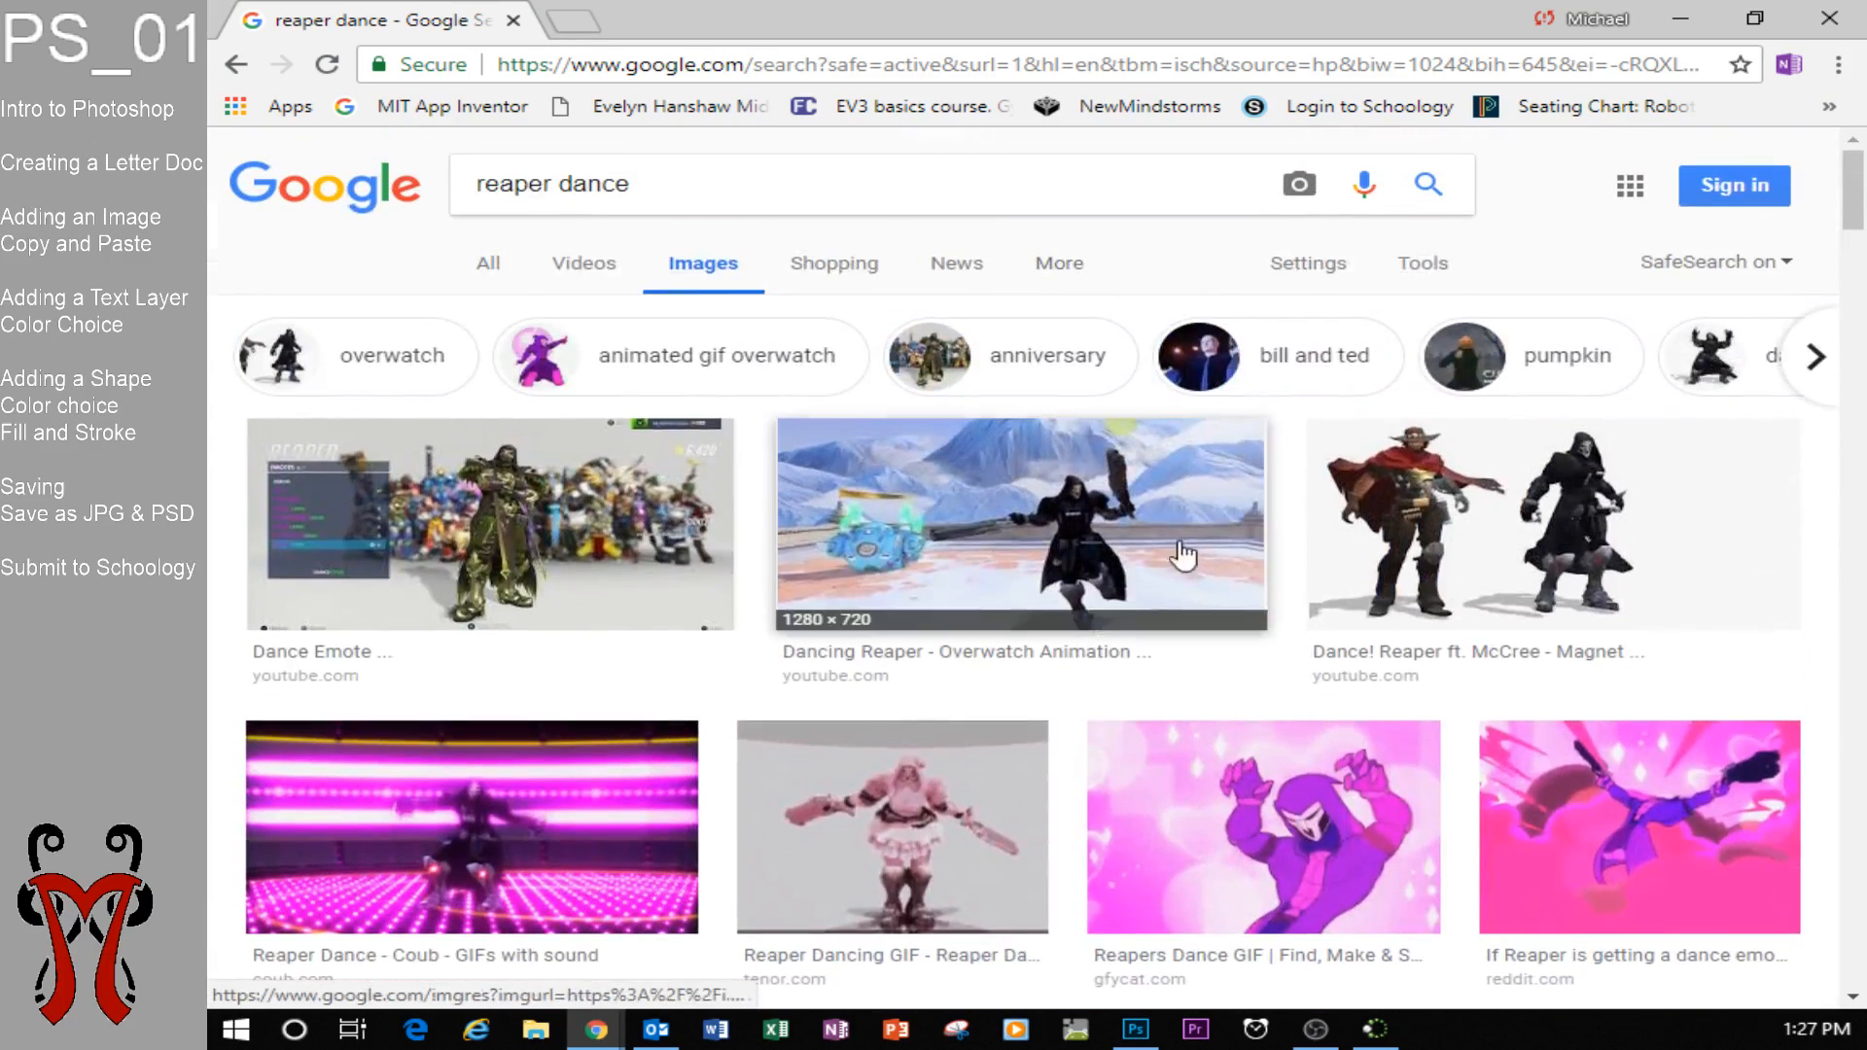
scroll(938, 762, down, 2)
scroll(1086, 791, down, 2)
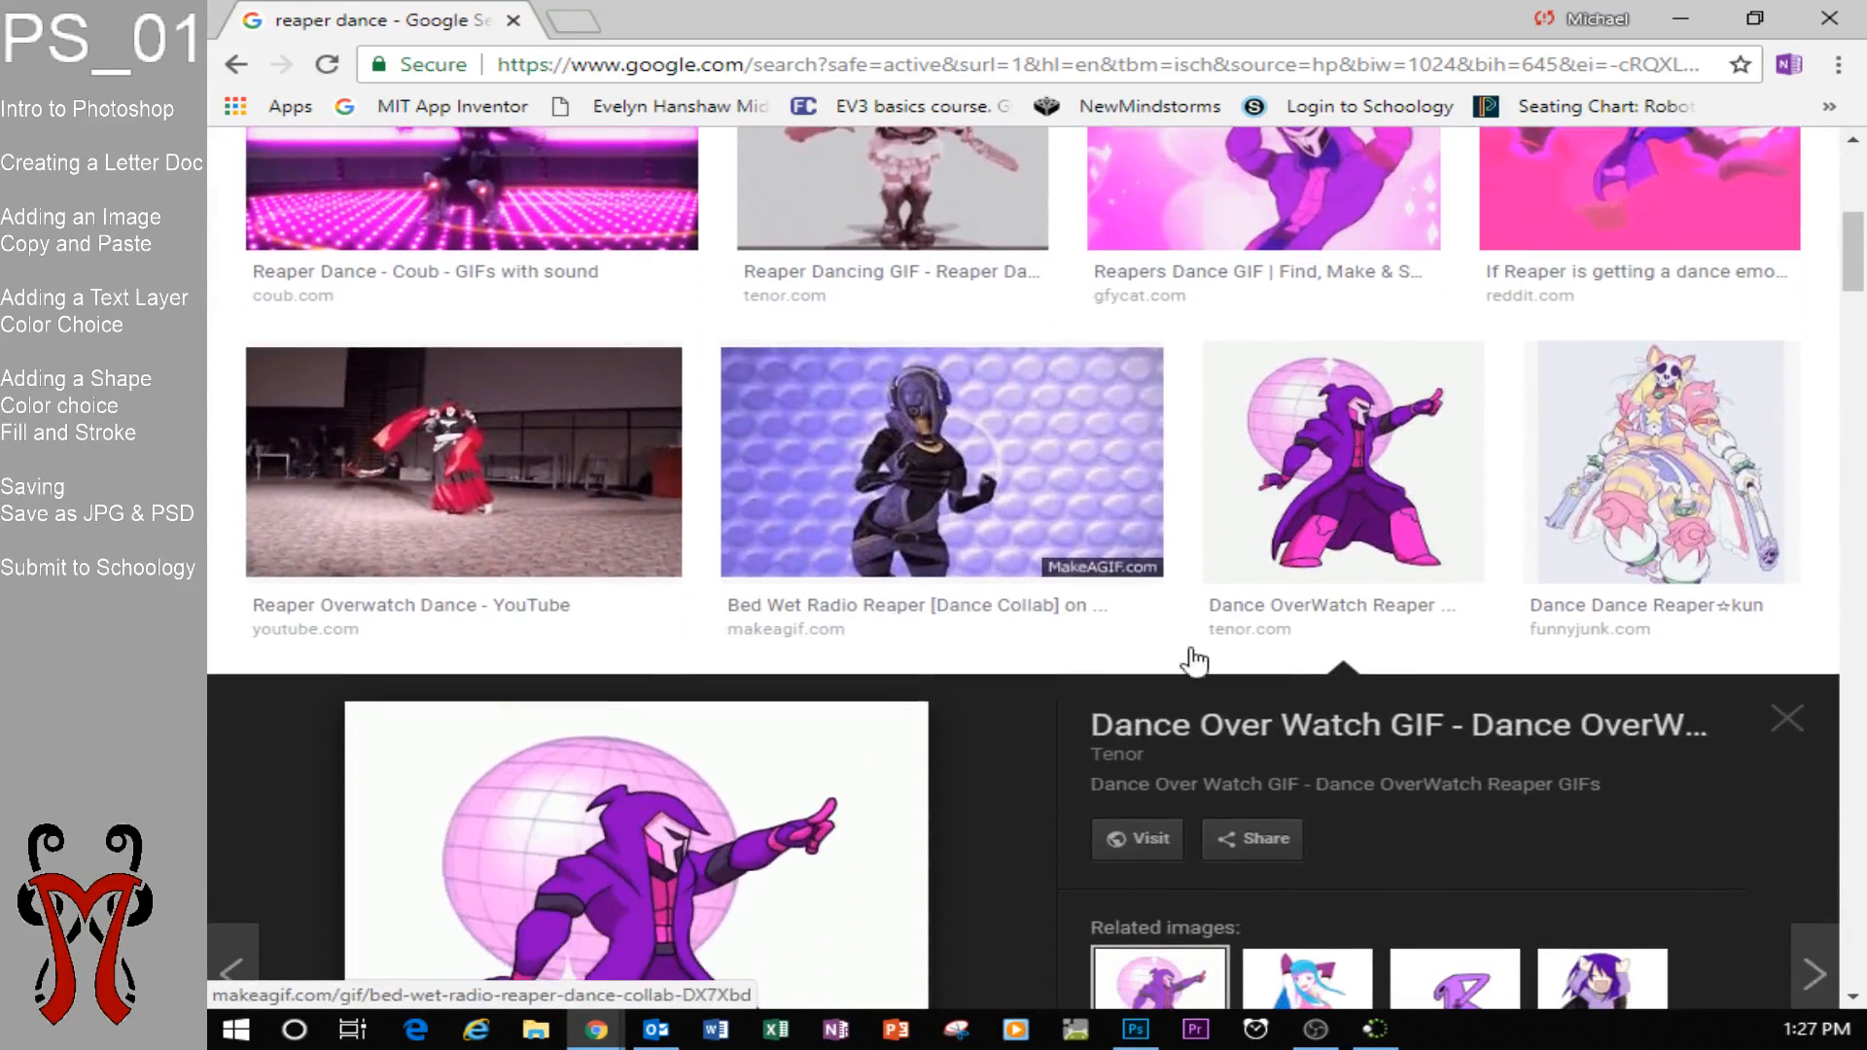
click(1348, 498)
click(1351, 497)
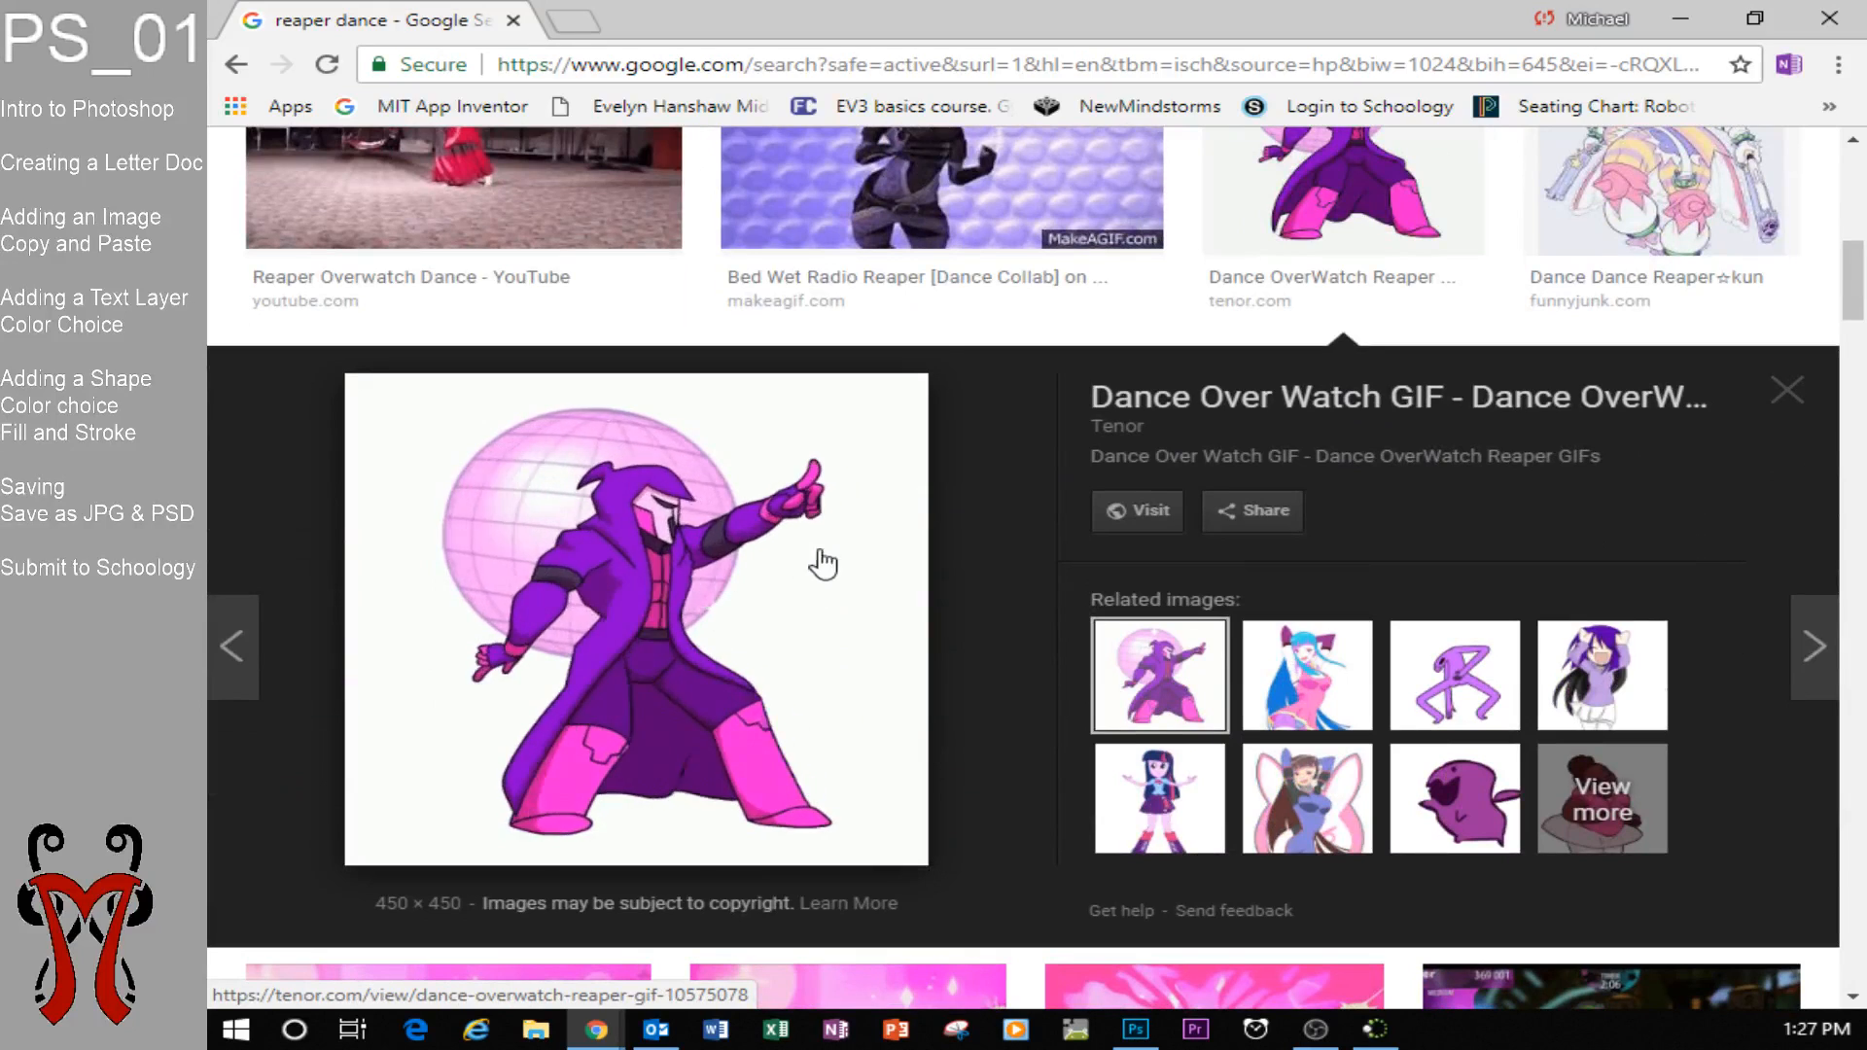
Copy the purple Reaper dance image from the search preview and paste it into the PS_01 document in Photoshop.
right_click(745, 477)
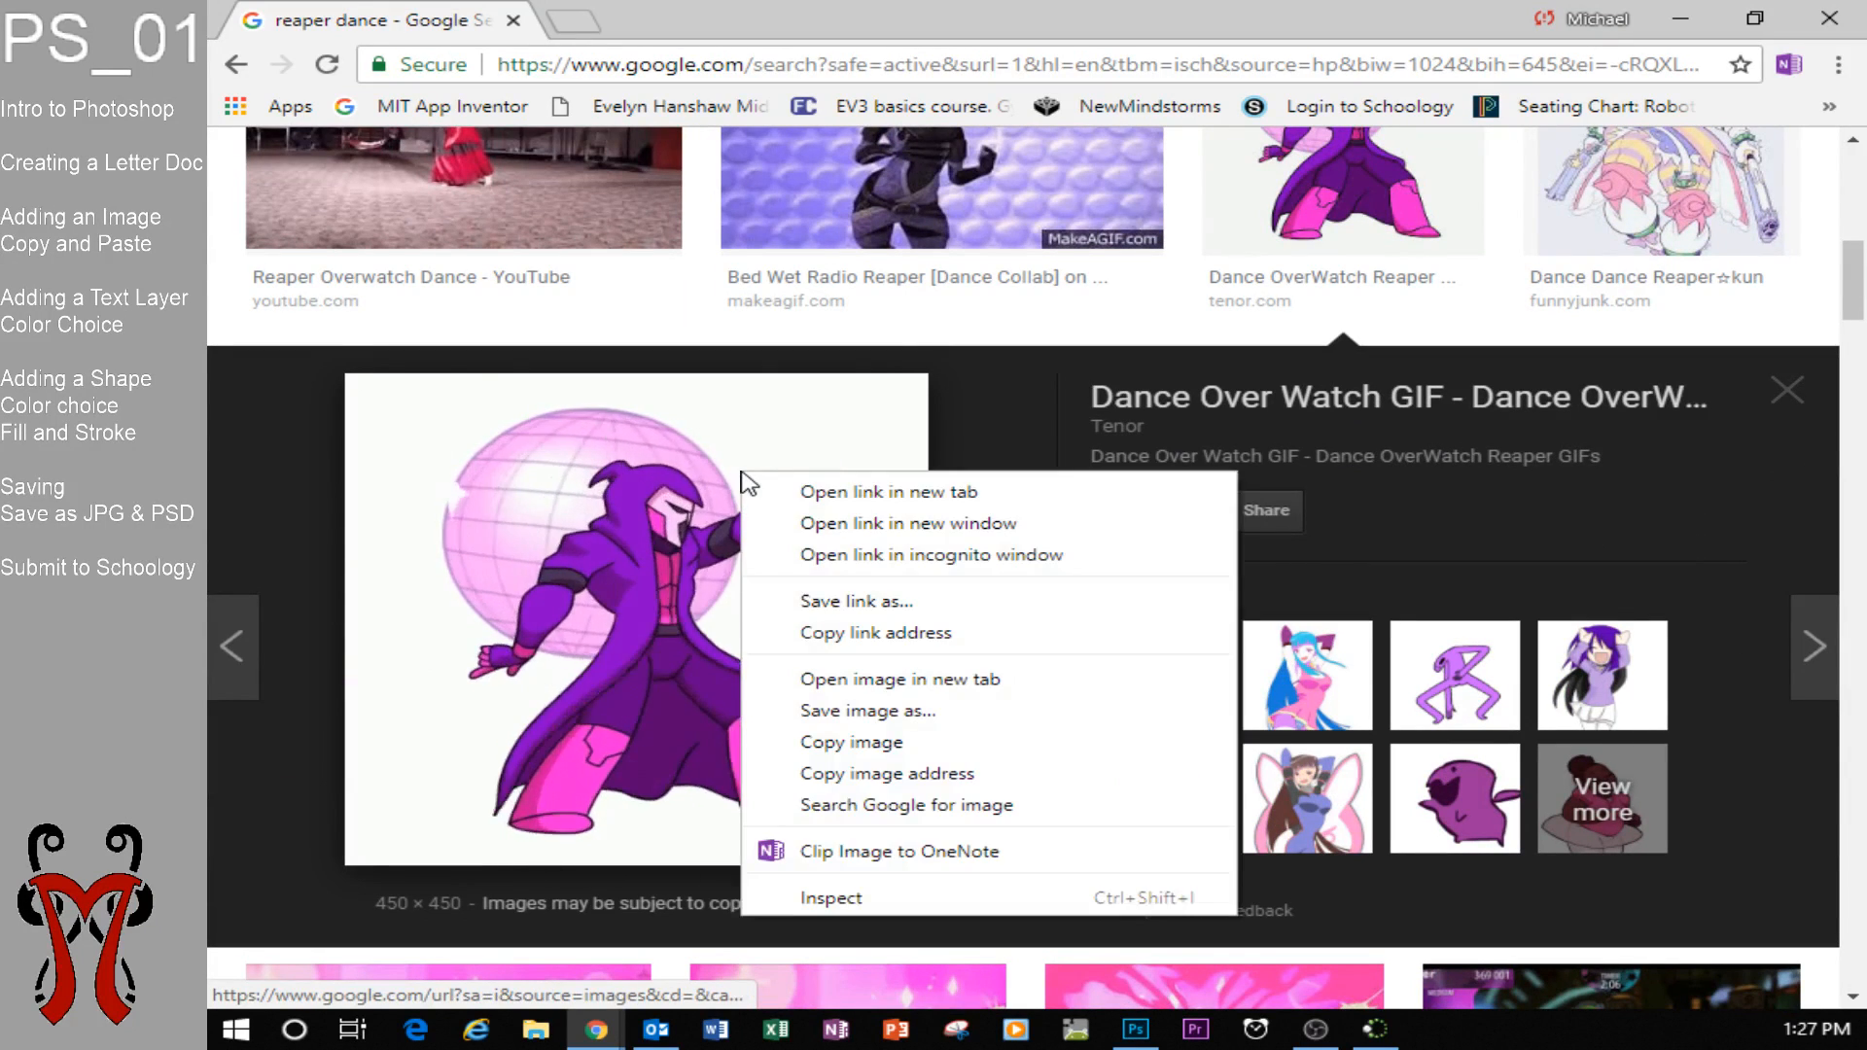
click(872, 741)
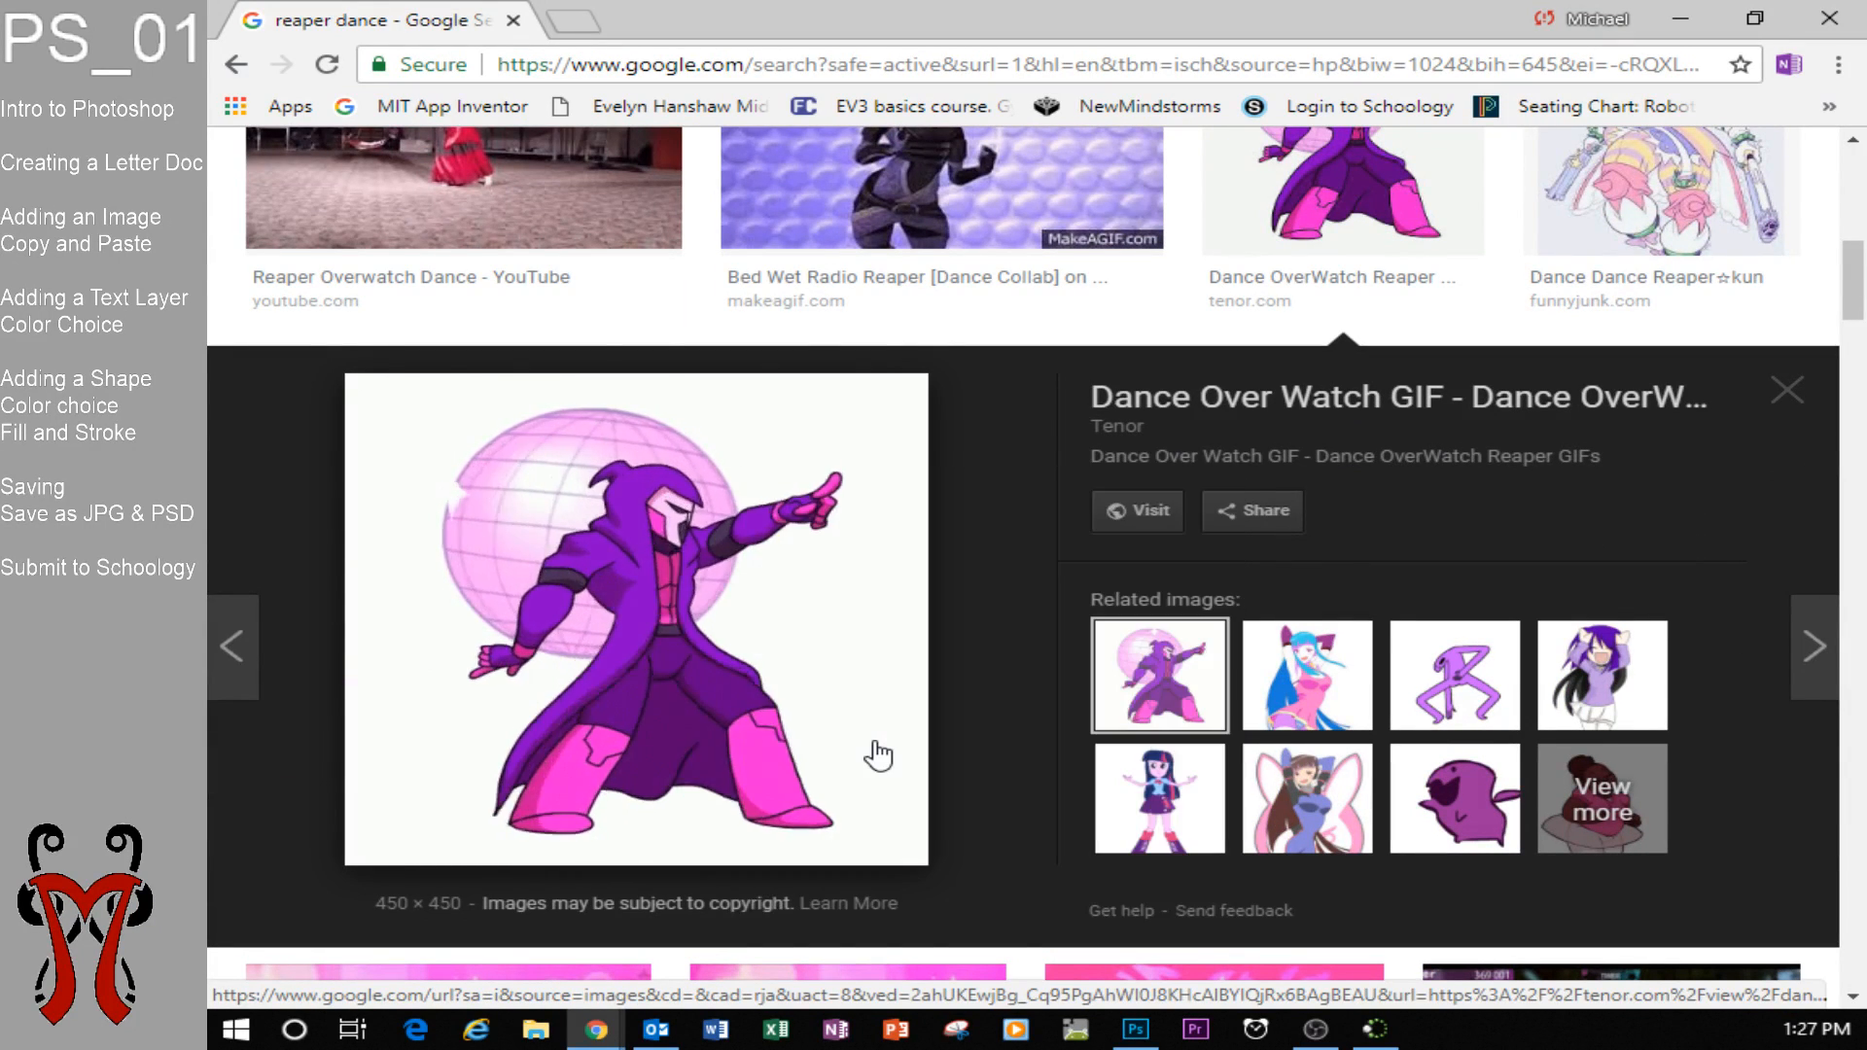
click(1138, 1036)
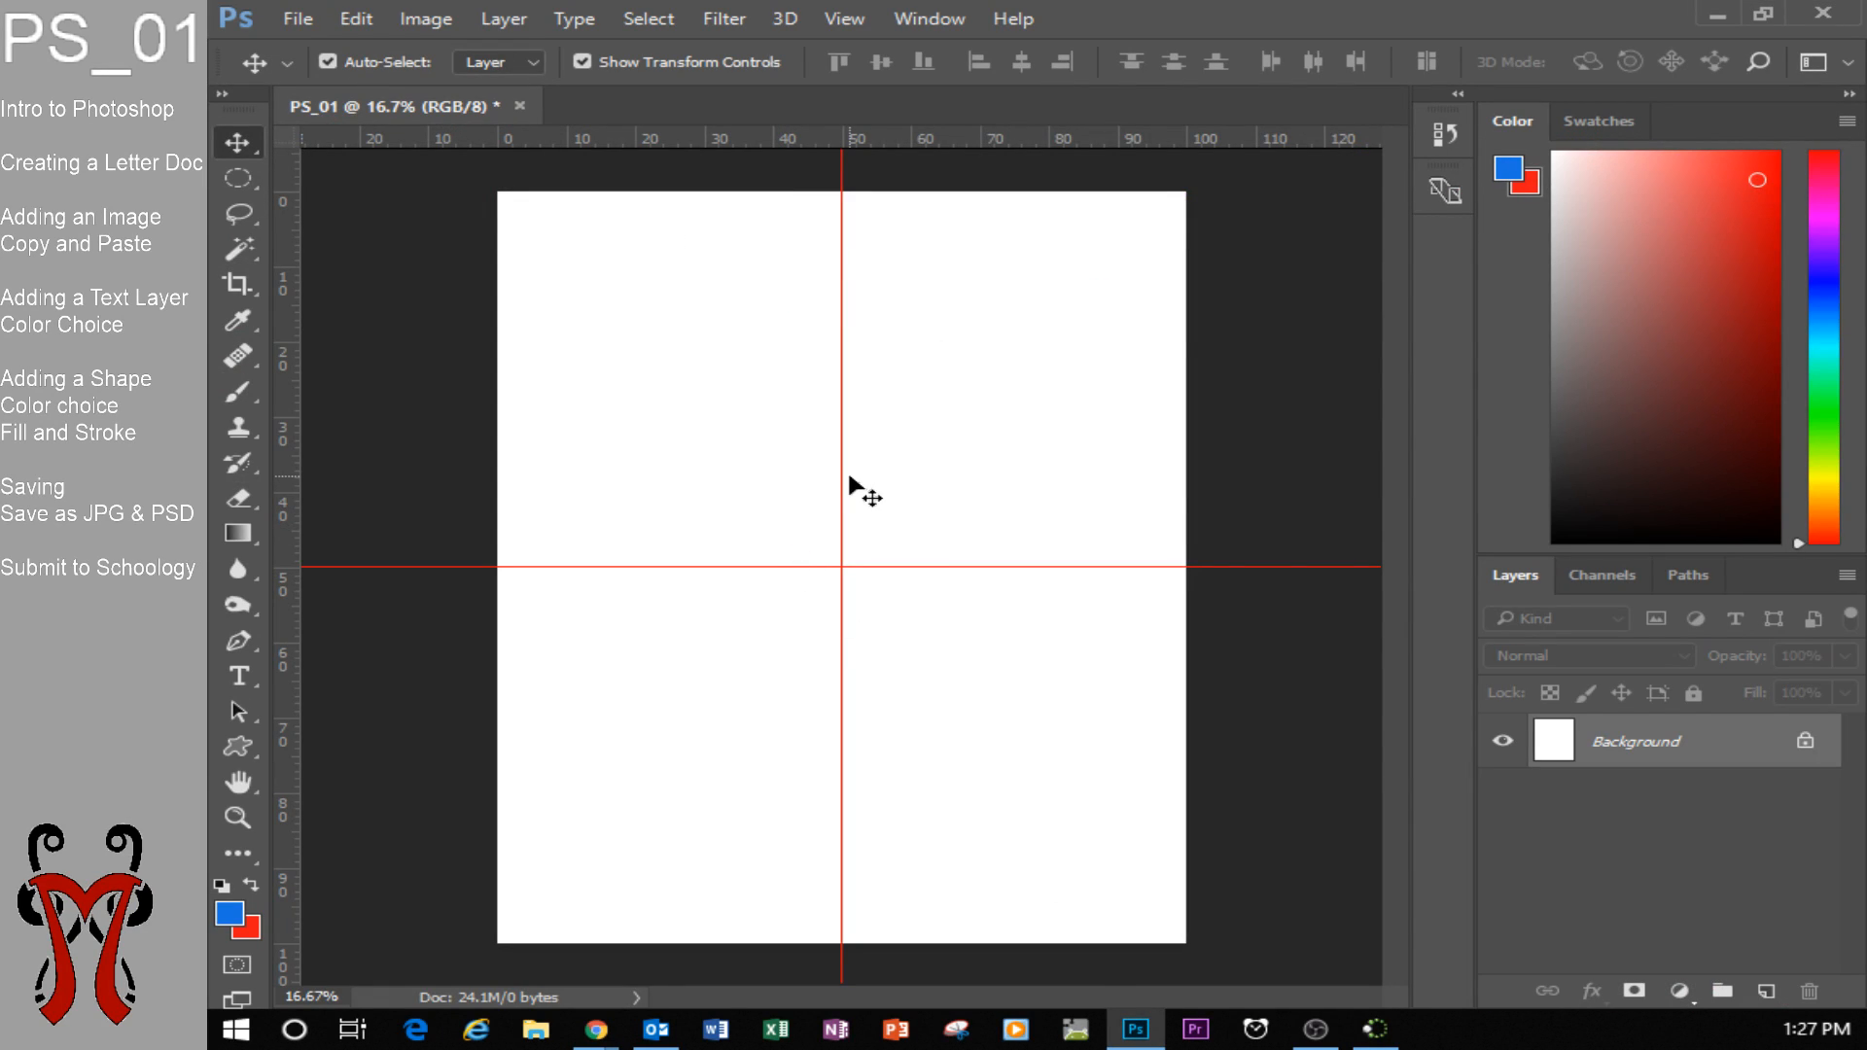
key(ctrl+v)
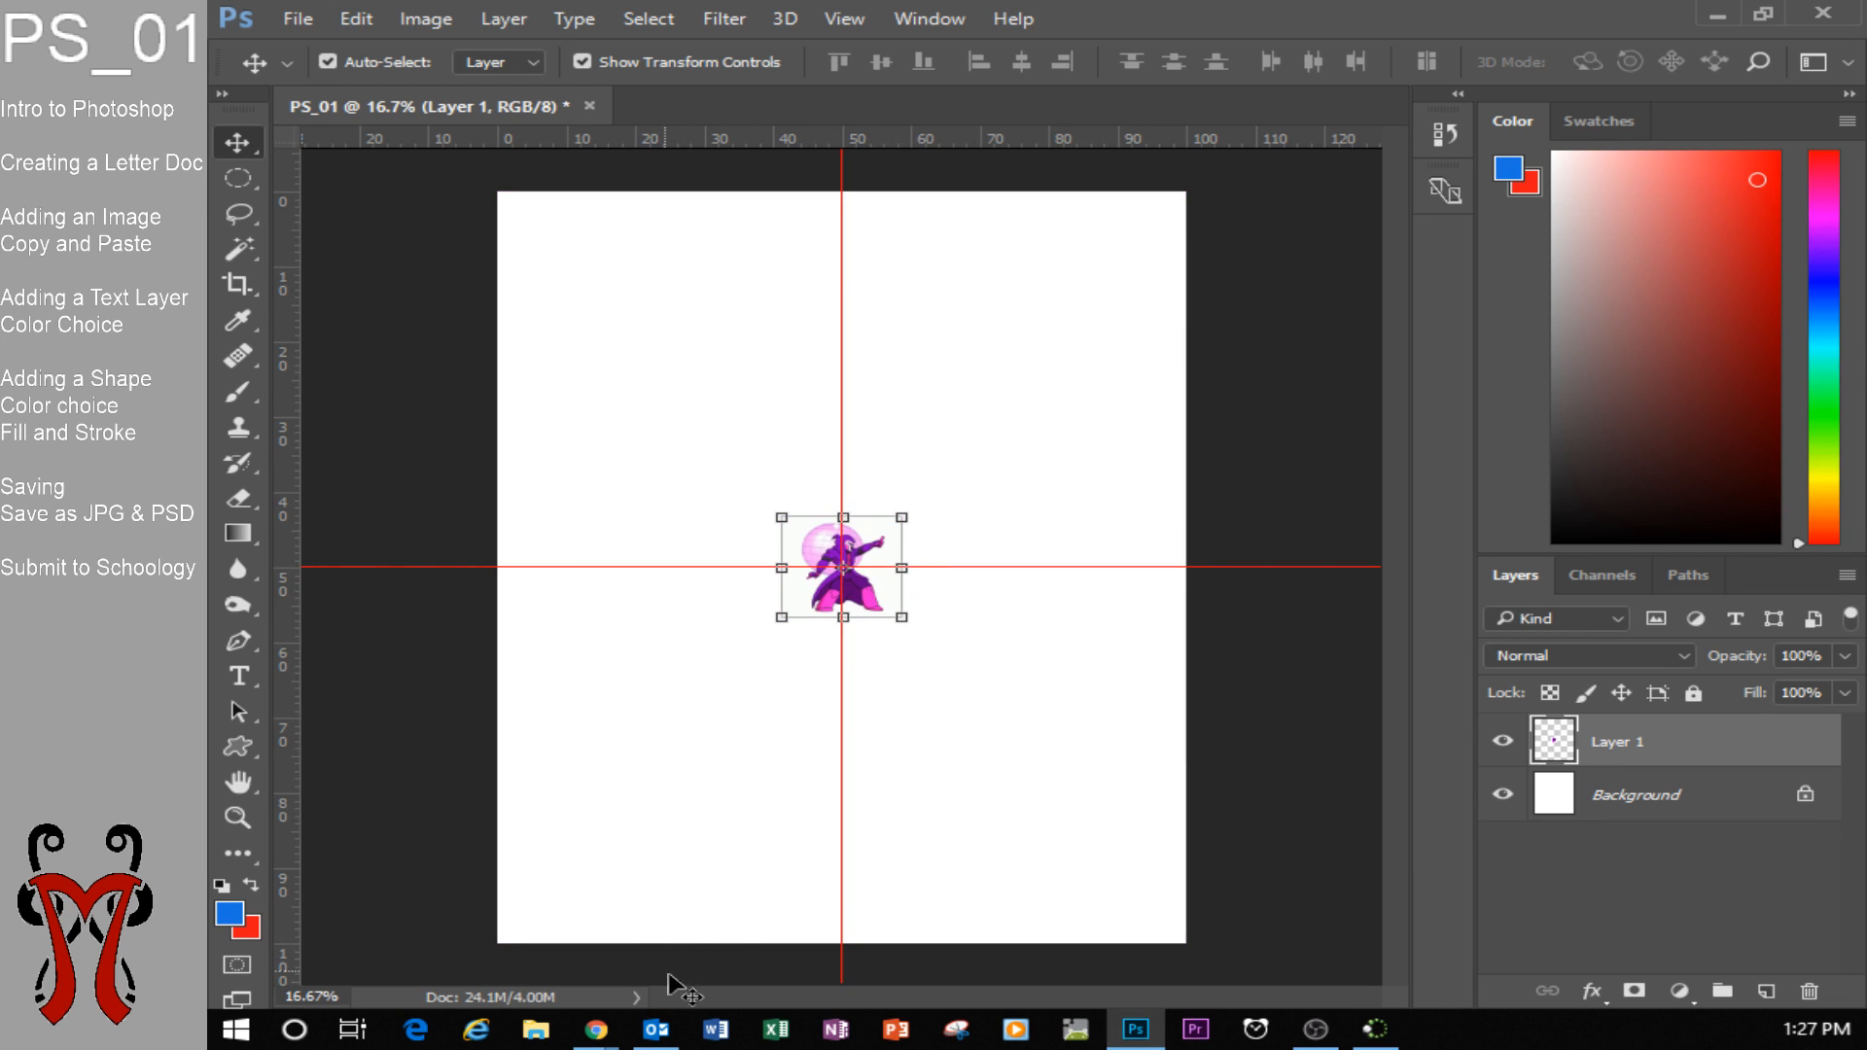
mouse_move(596, 1029)
click(1079, 899)
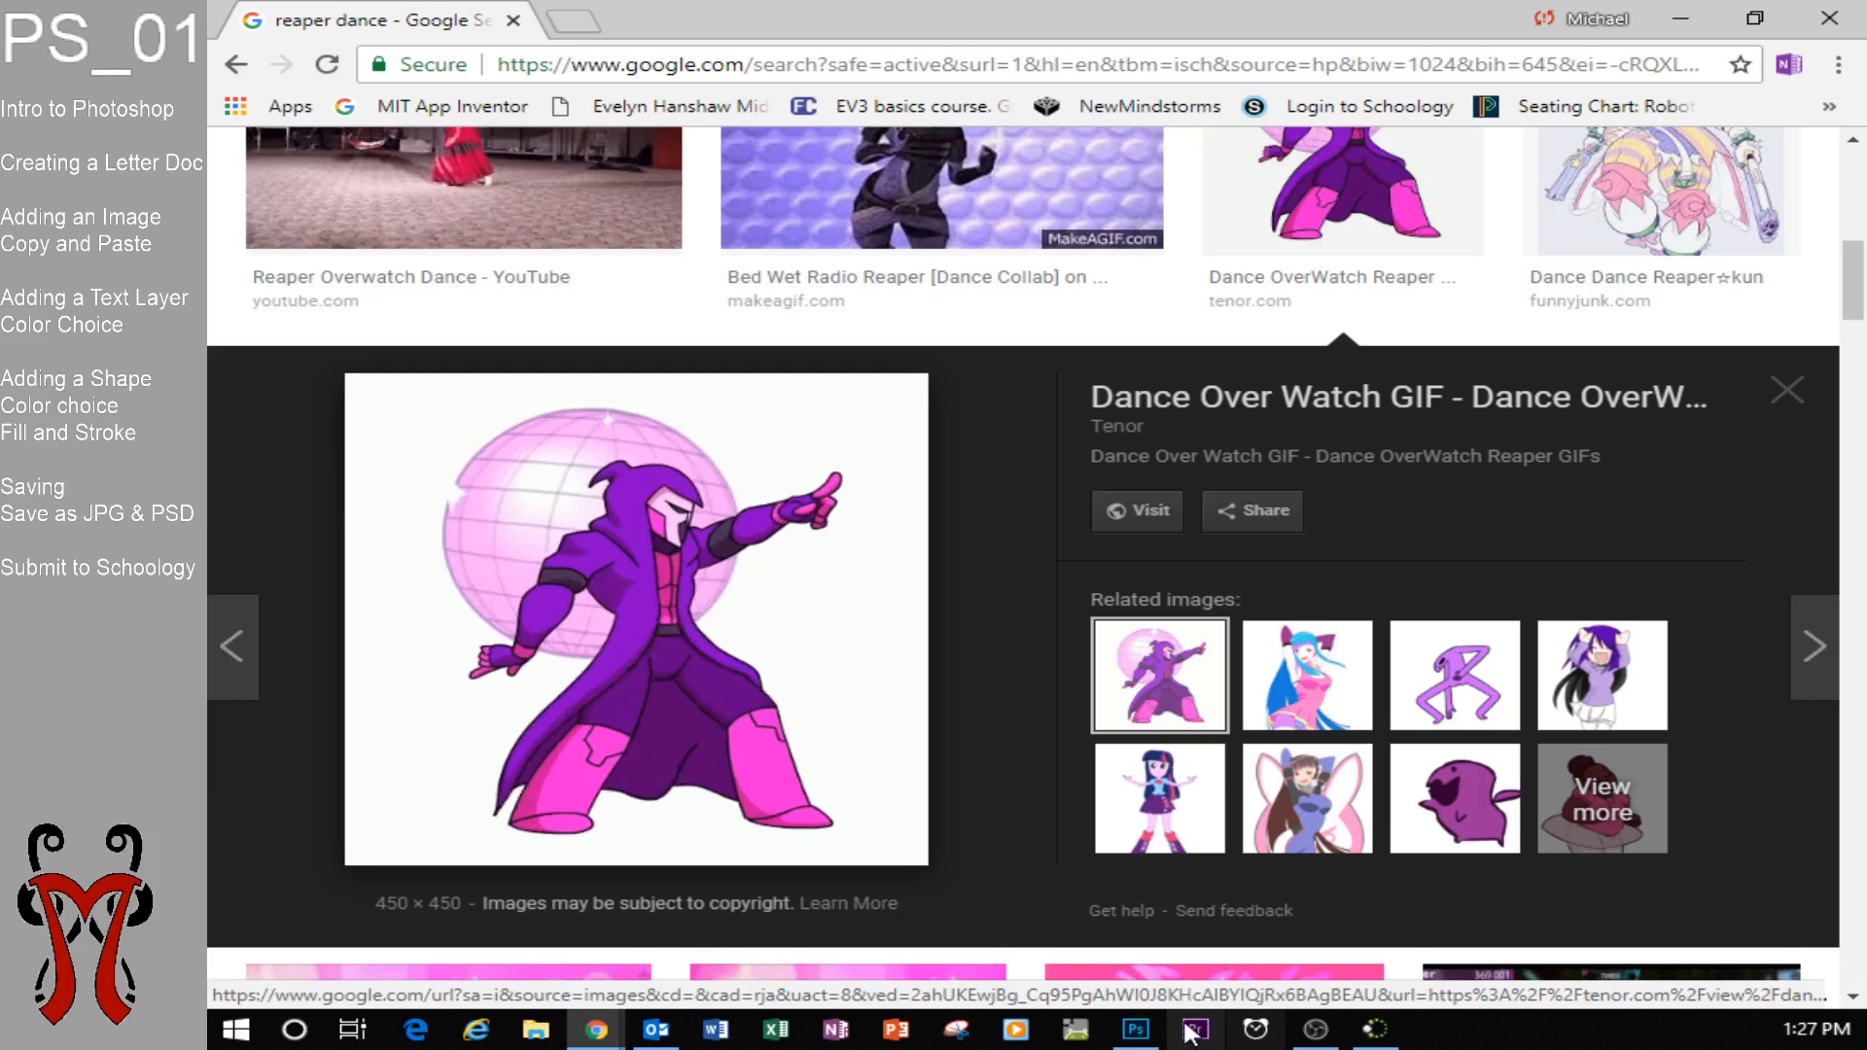
click(1147, 1031)
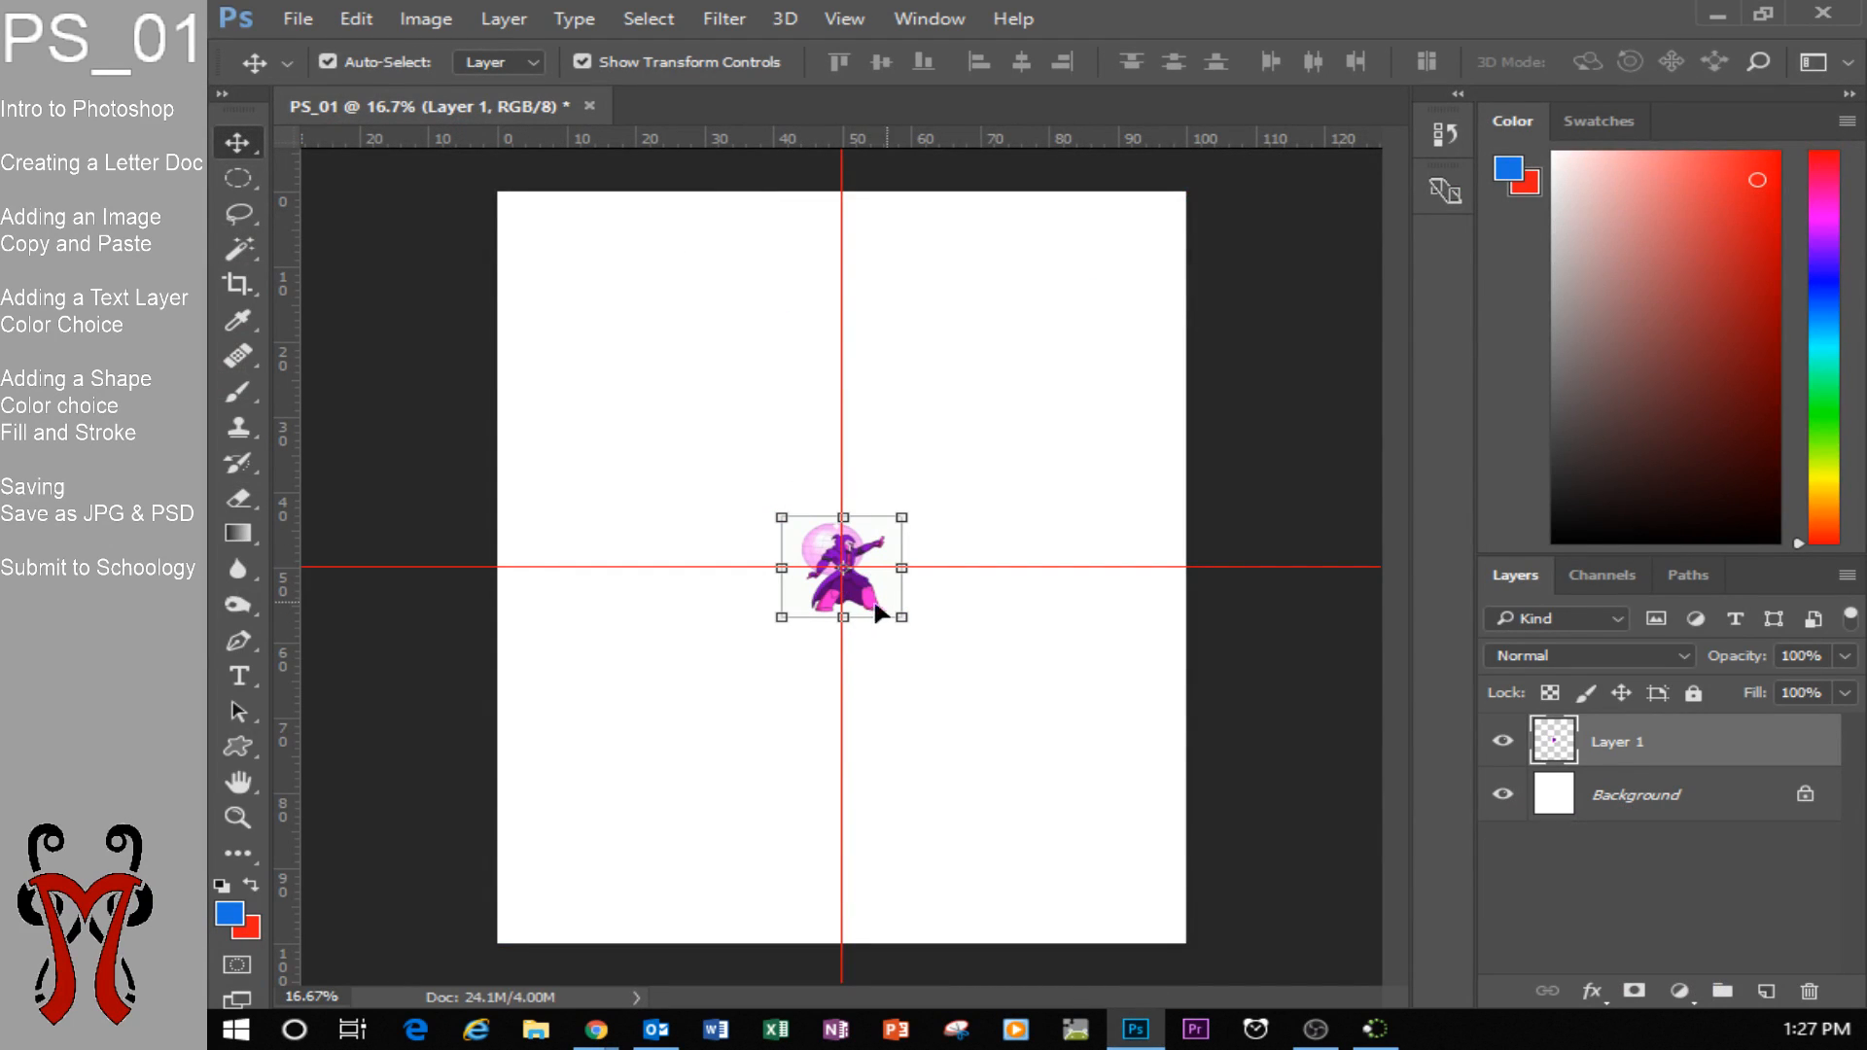
mouse_move(864, 598)
mouse_down()
mouse_move(932, 522)
mouse_move(856, 581)
mouse_up()
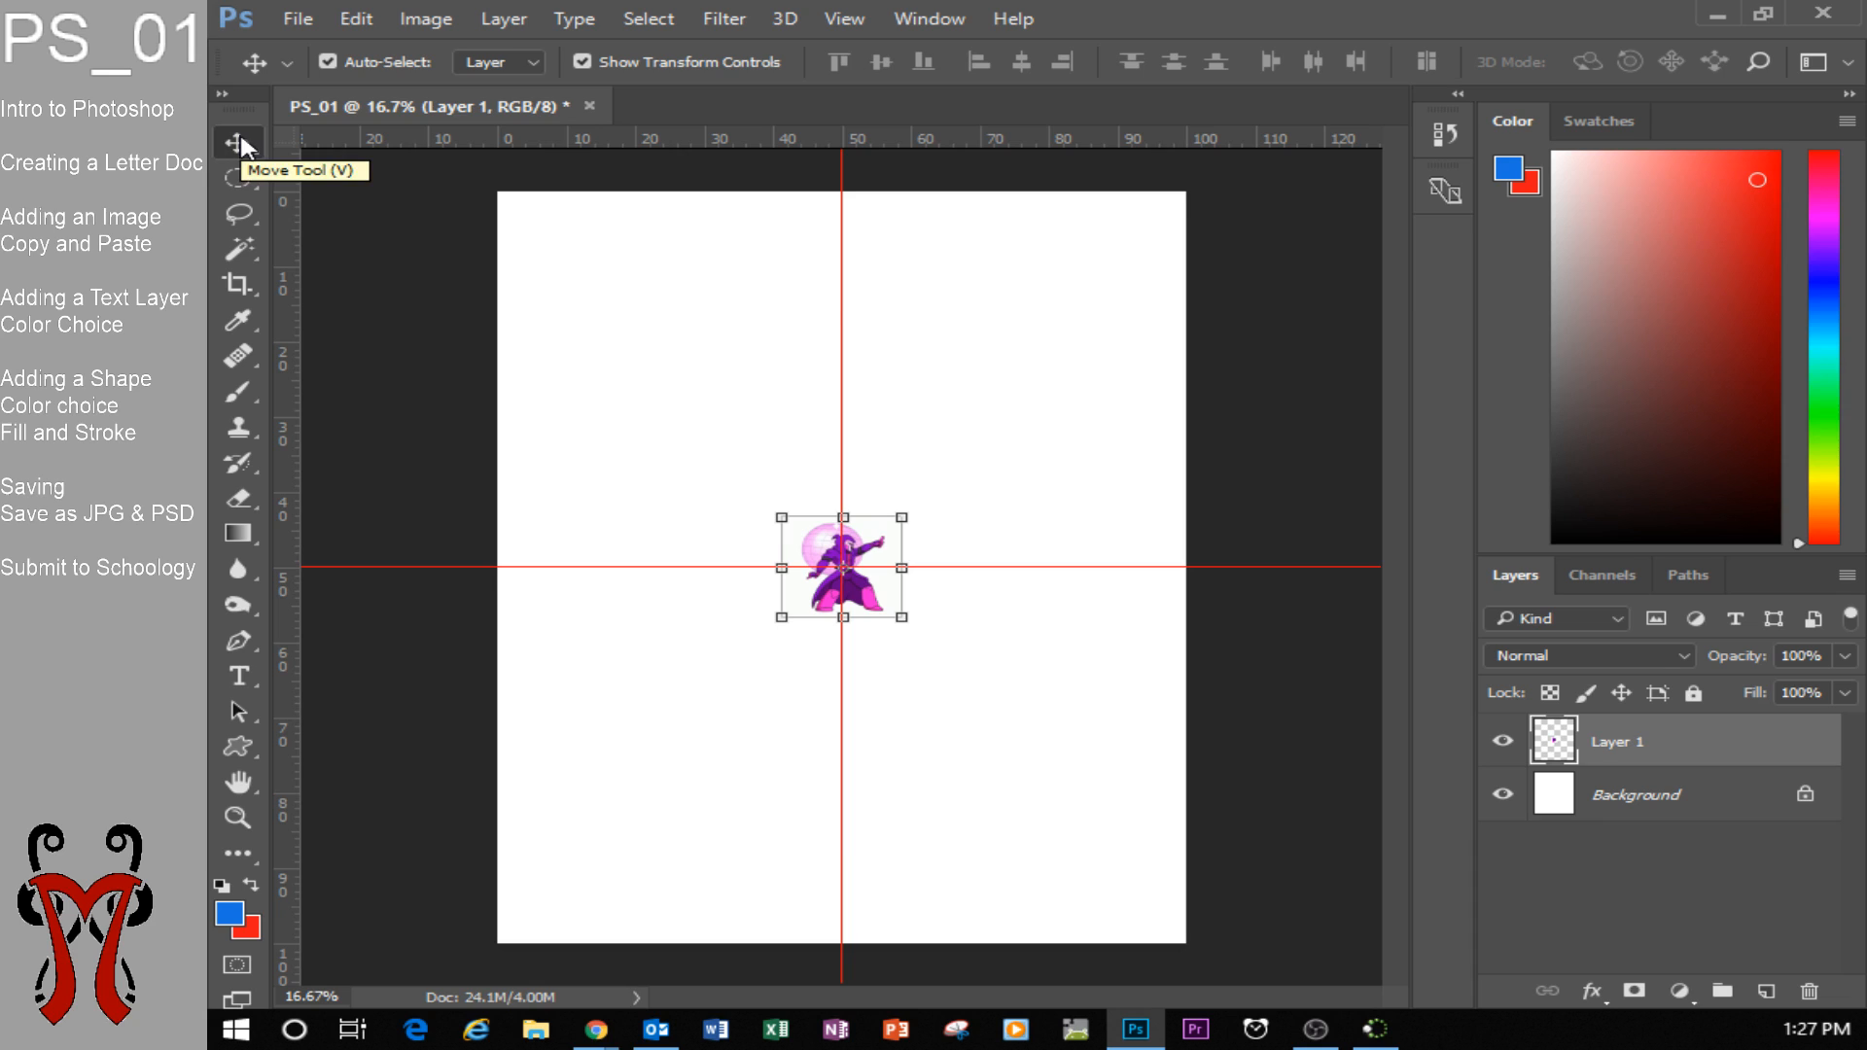
key(super+plus)
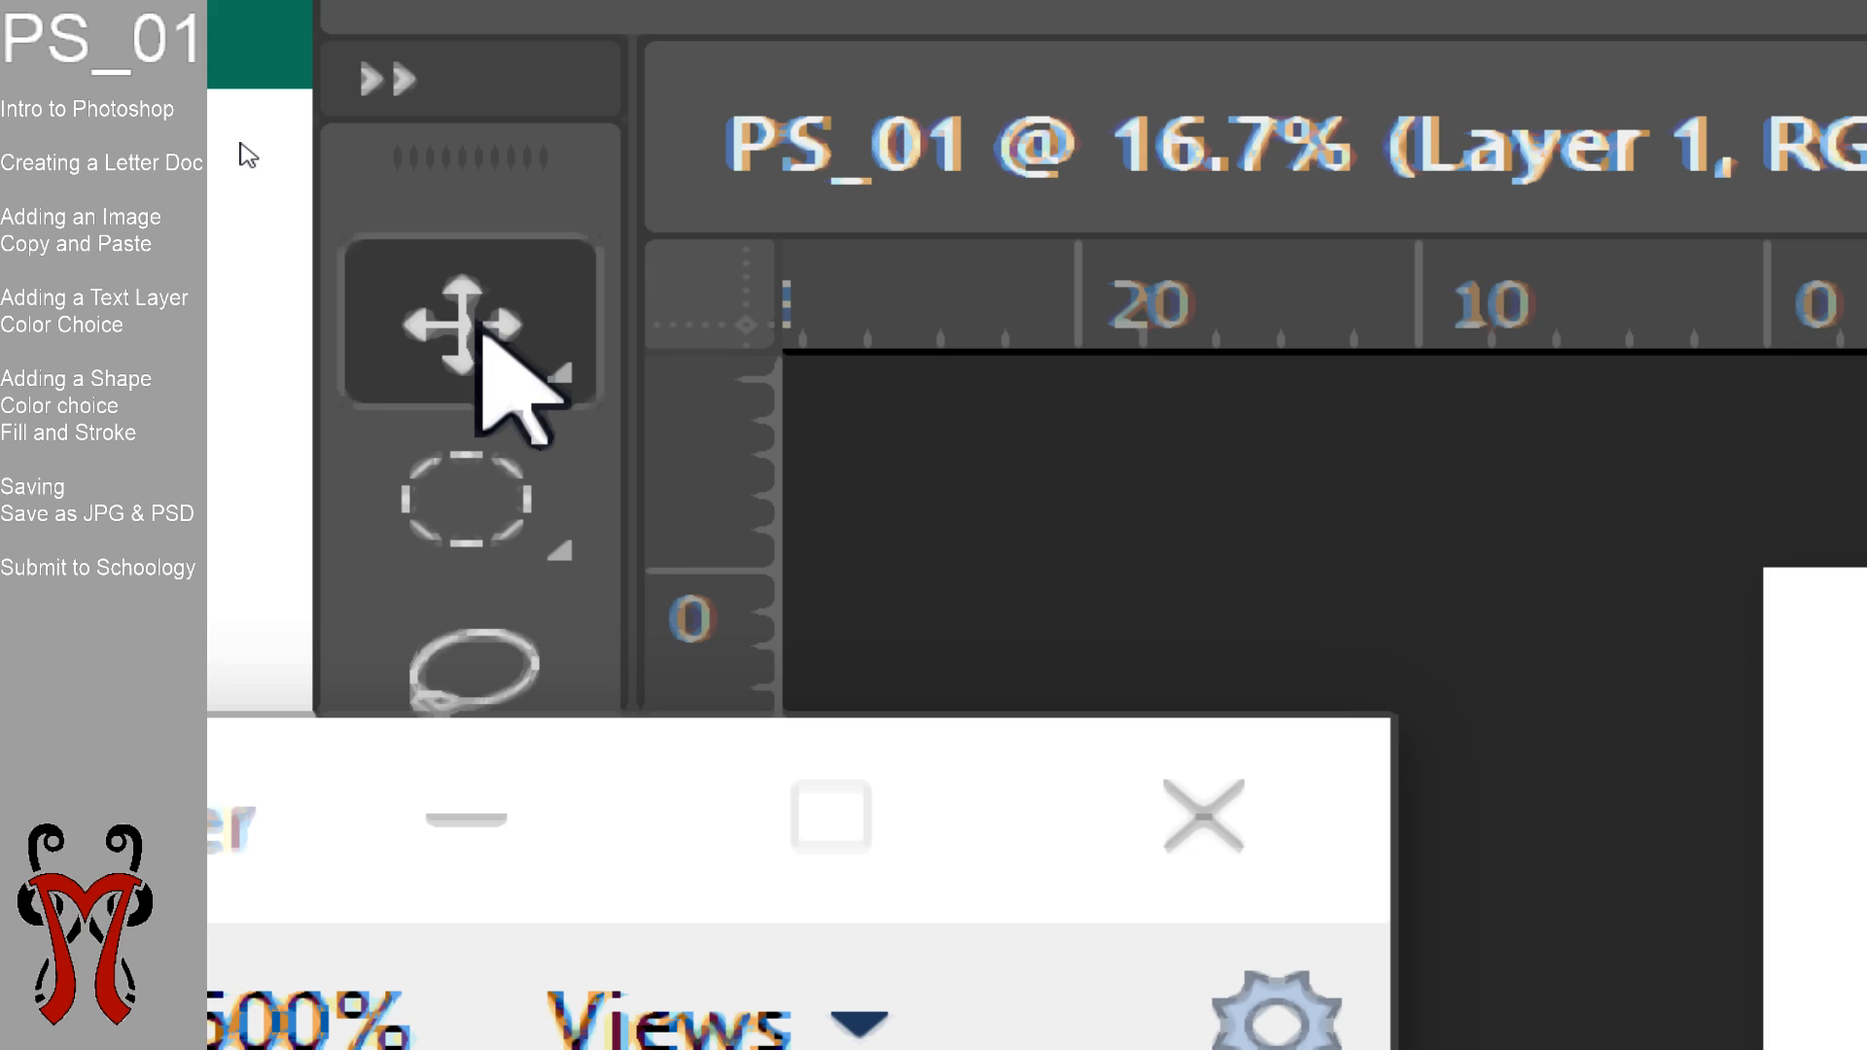
key(super+Escape)
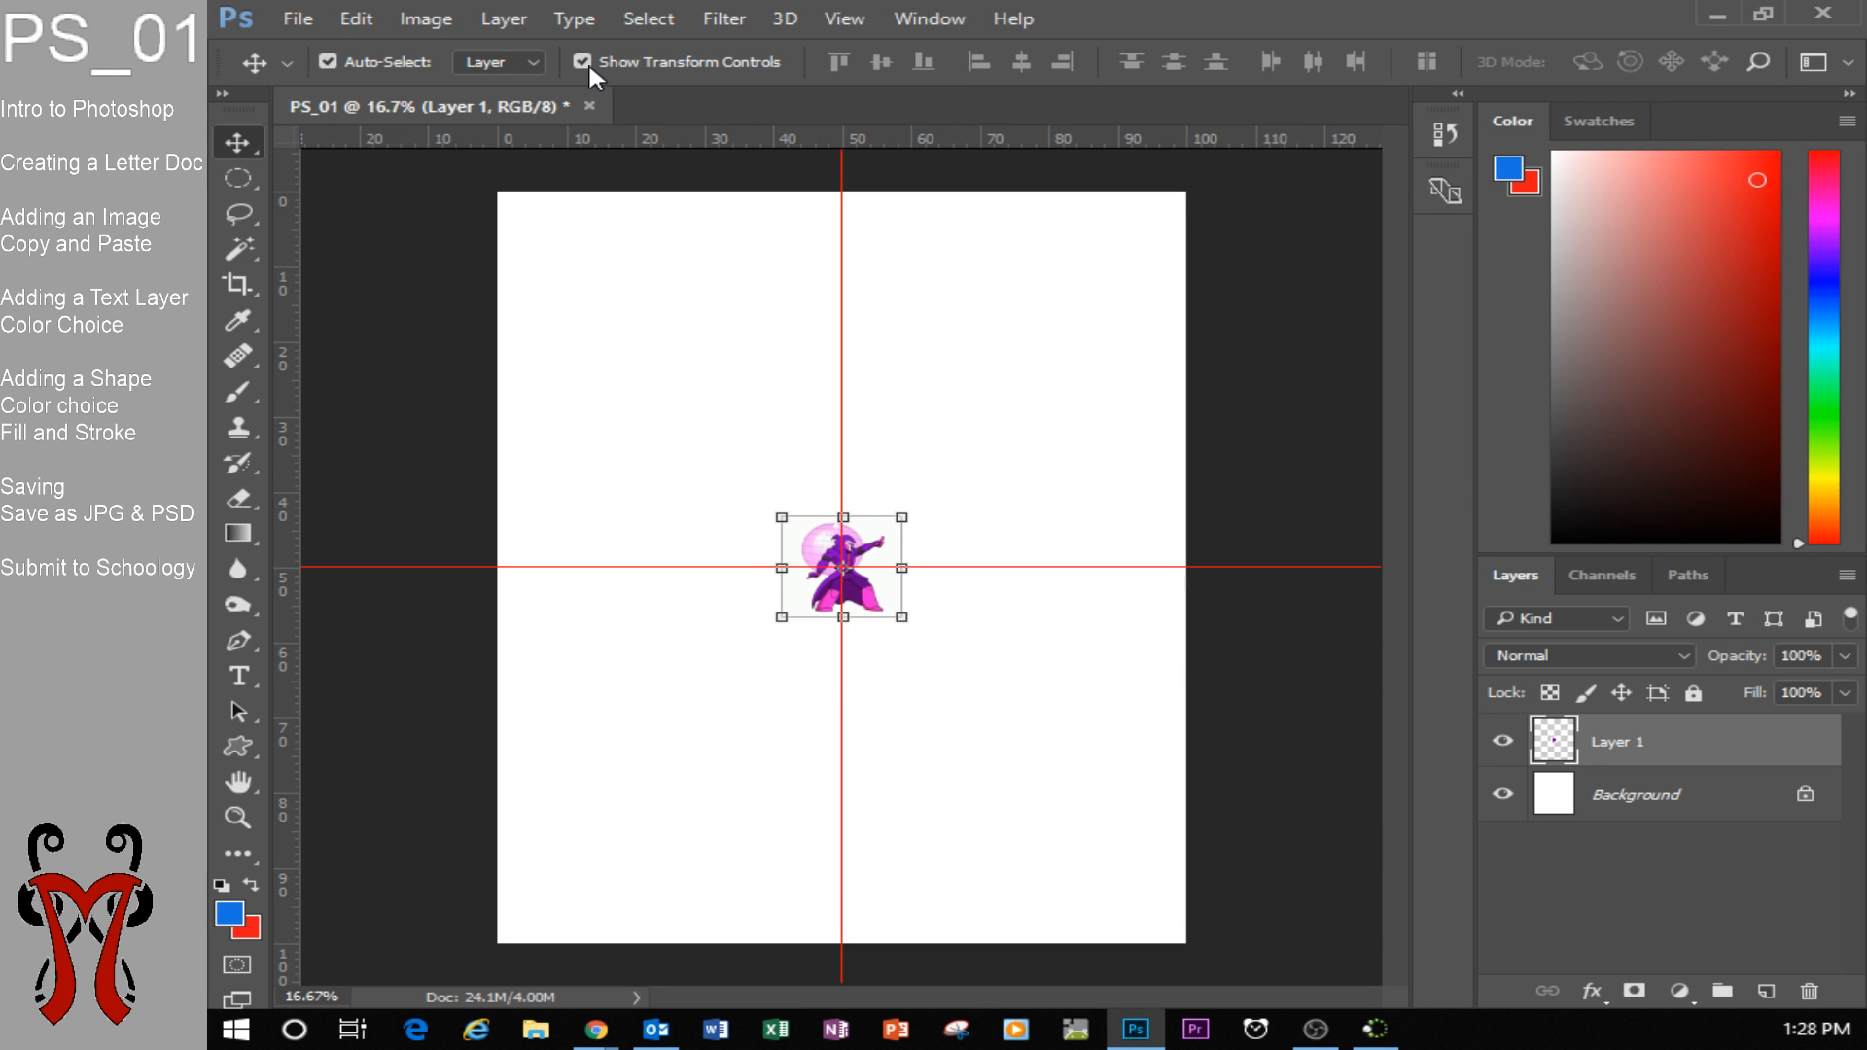
key(super+plus)
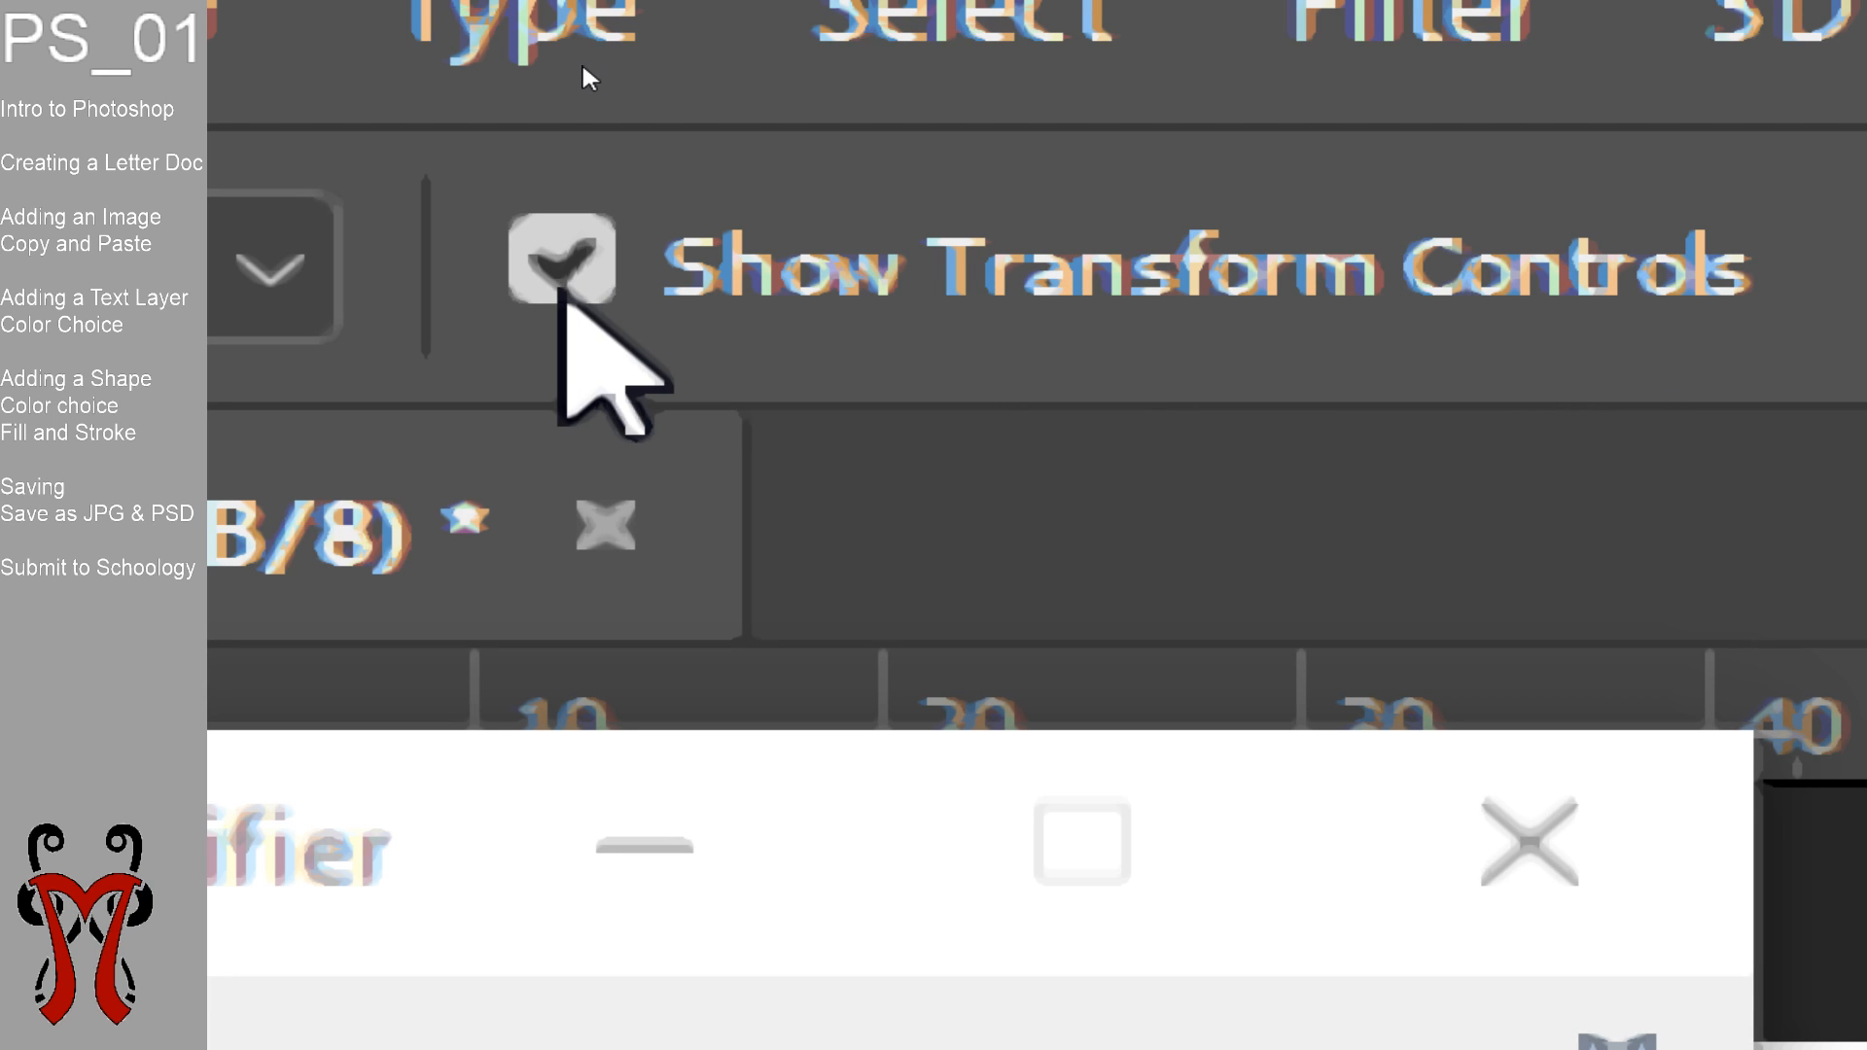
key(super+Escape)
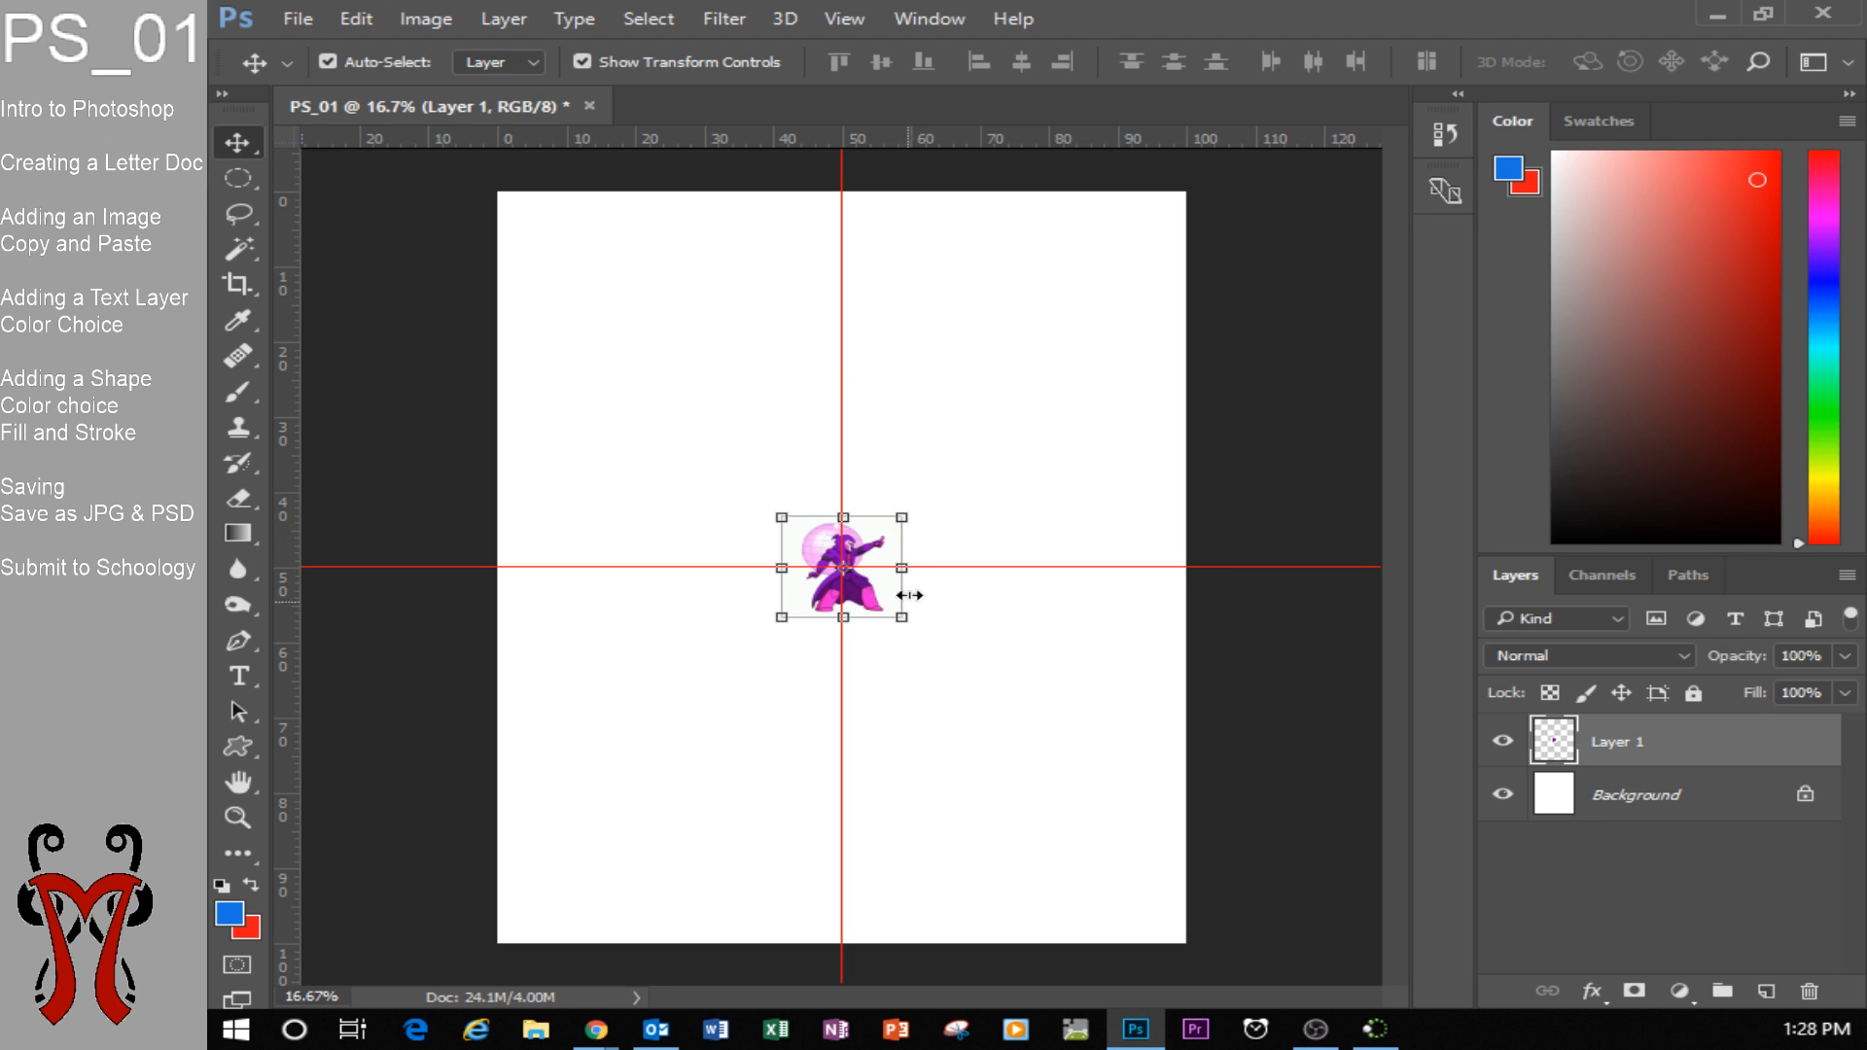
Stretch the pasted Reaper image to fill the whole page, about 566.67% wide and 733.33% high, and apply the transform.
drag(902, 517, 1184, 190)
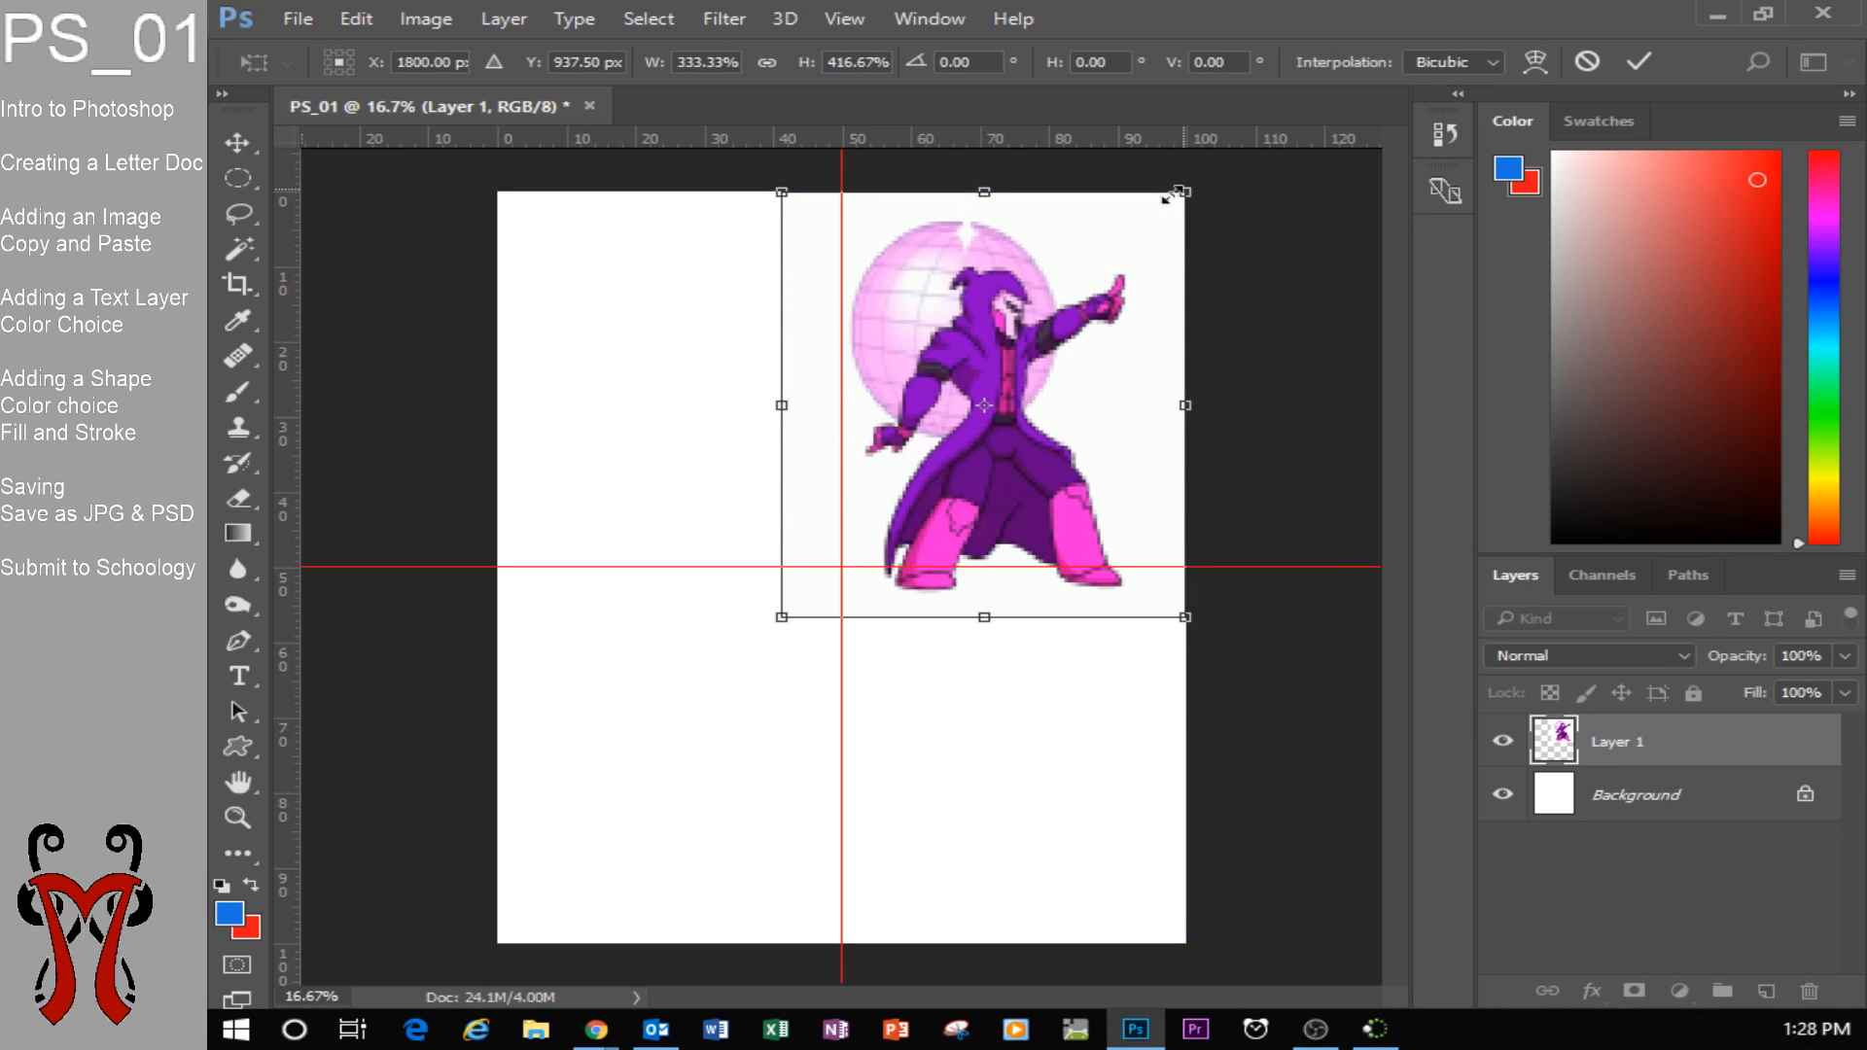
drag(780, 616, 498, 941)
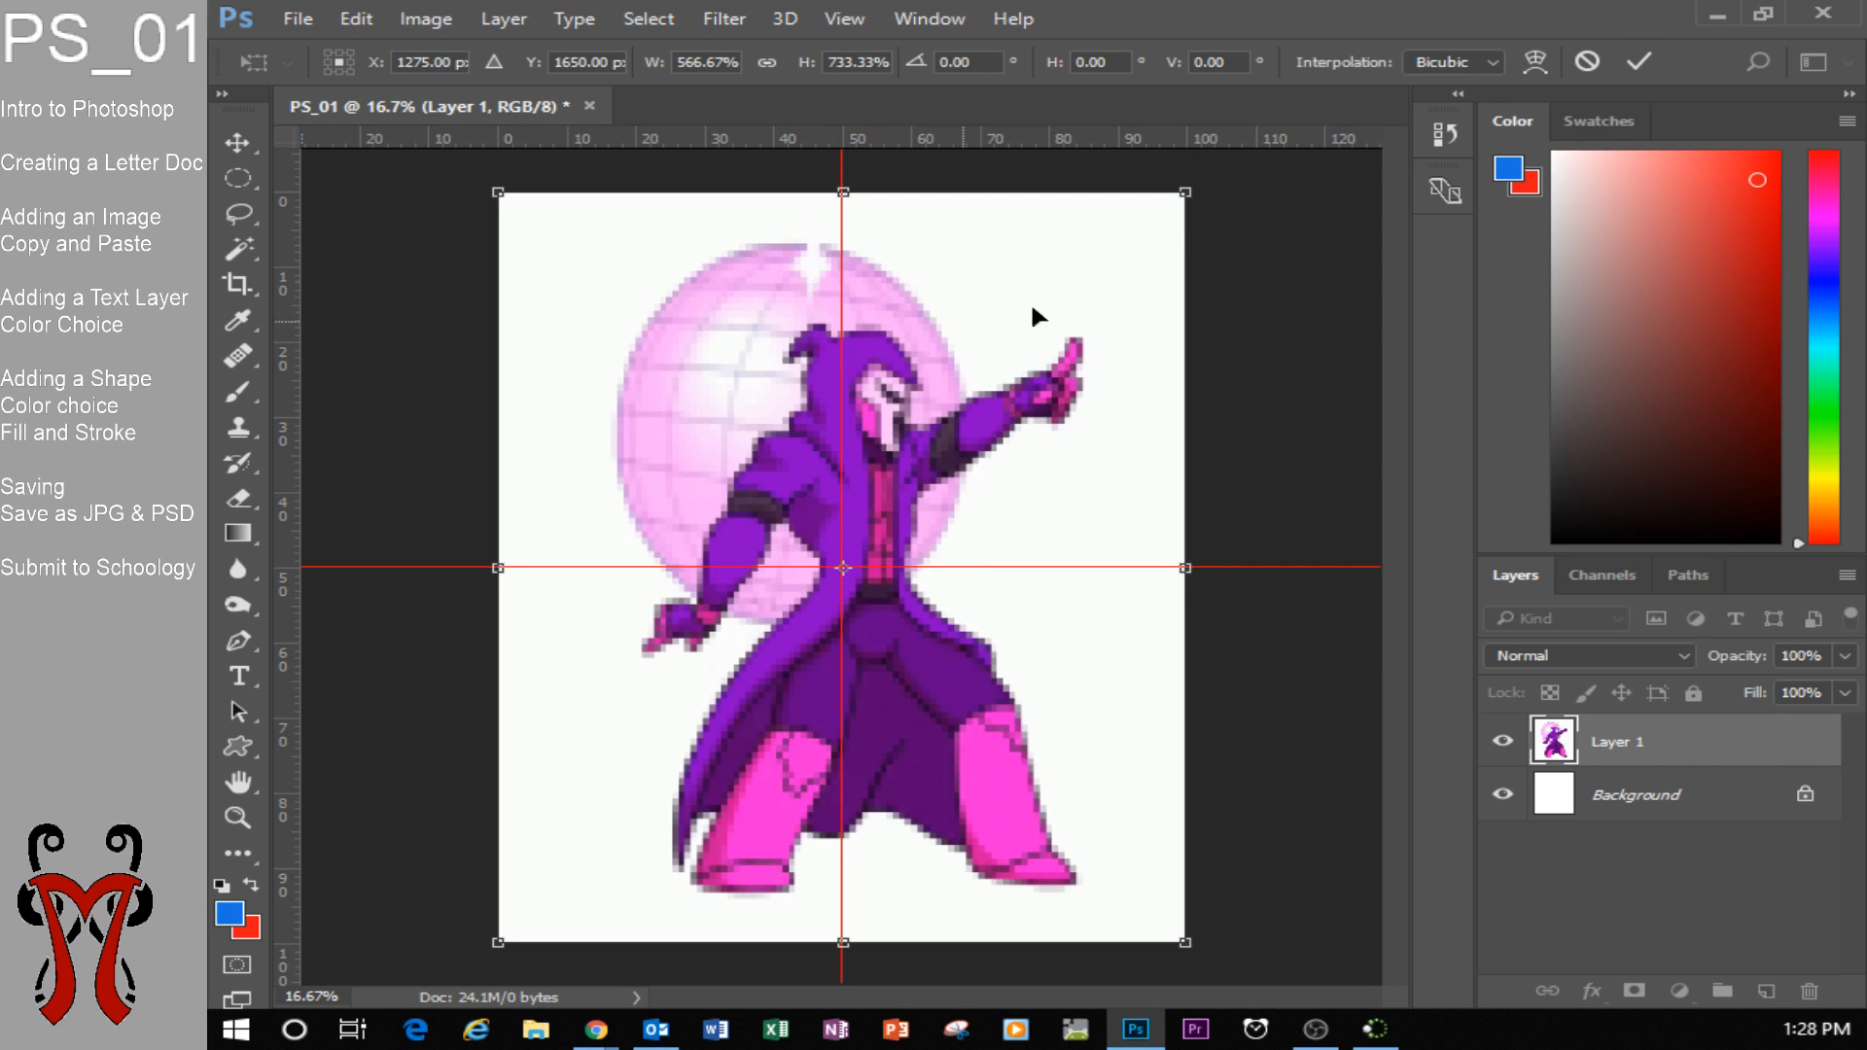
click(1640, 63)
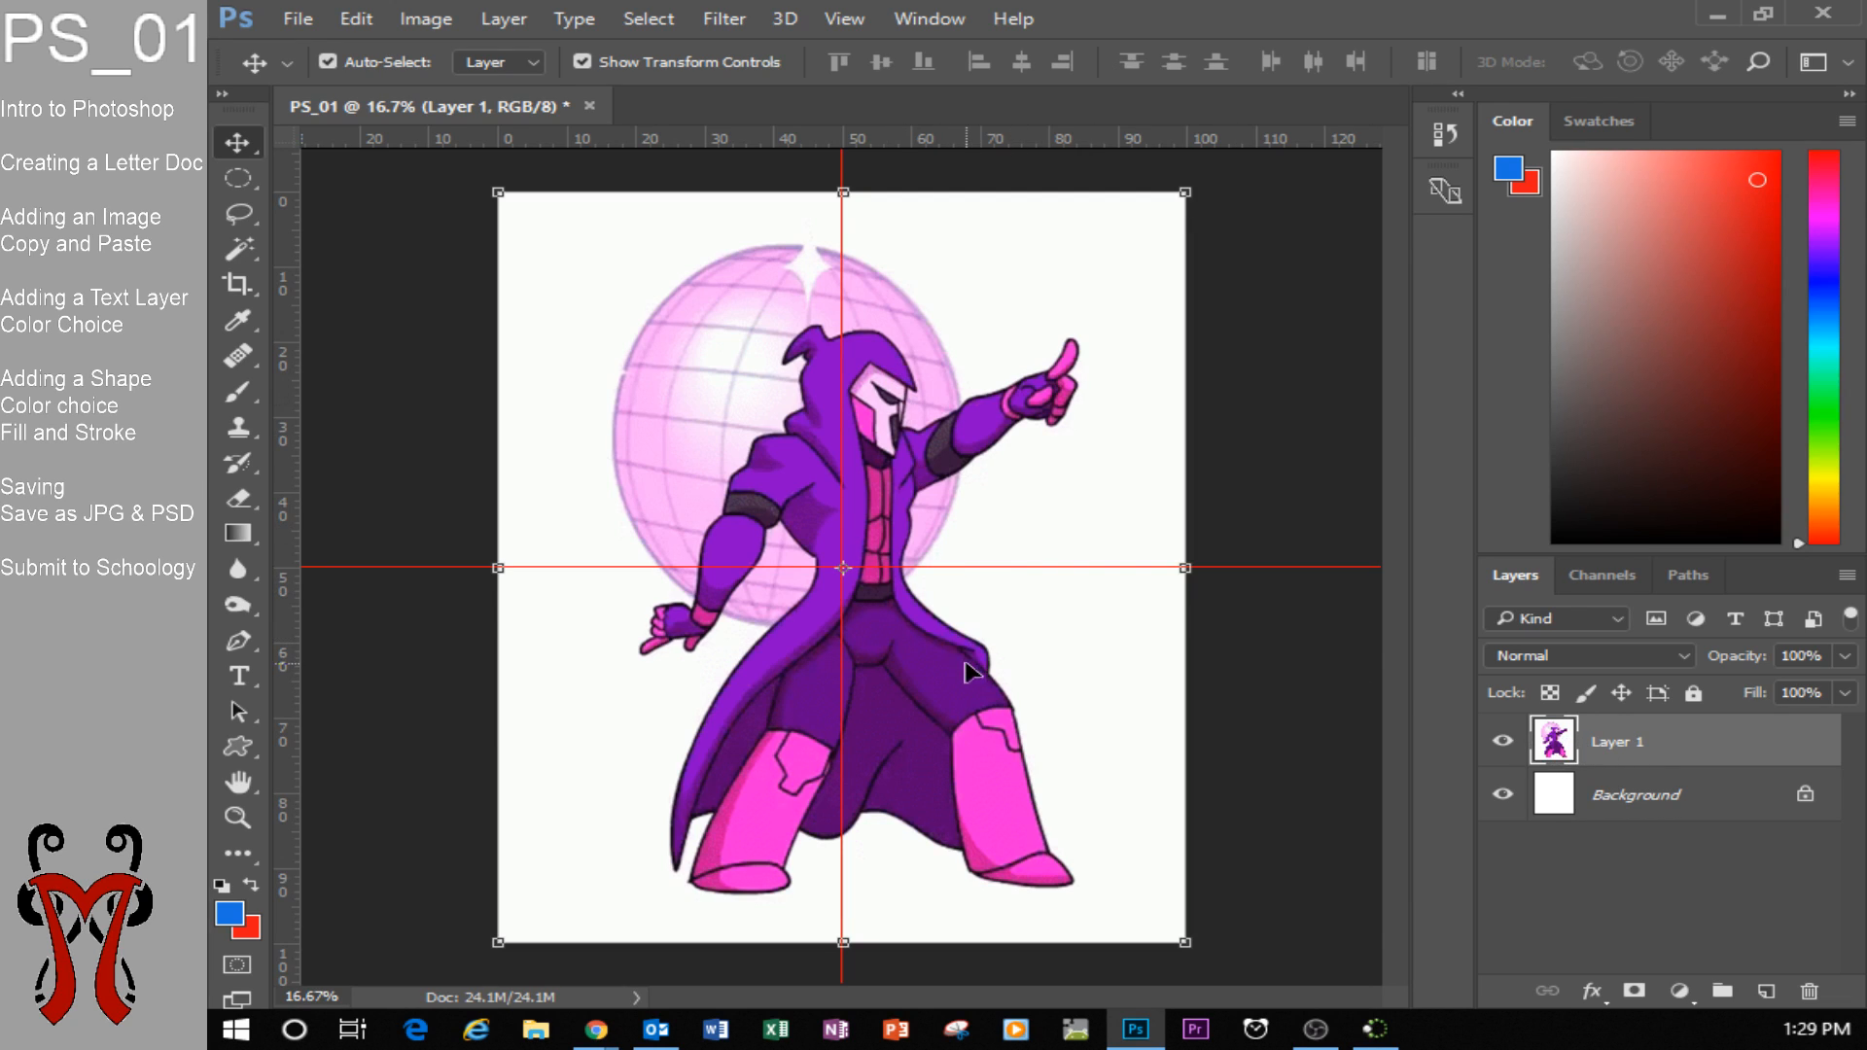
Rename the image layer as Reaper Dance.
double_click(1611, 744)
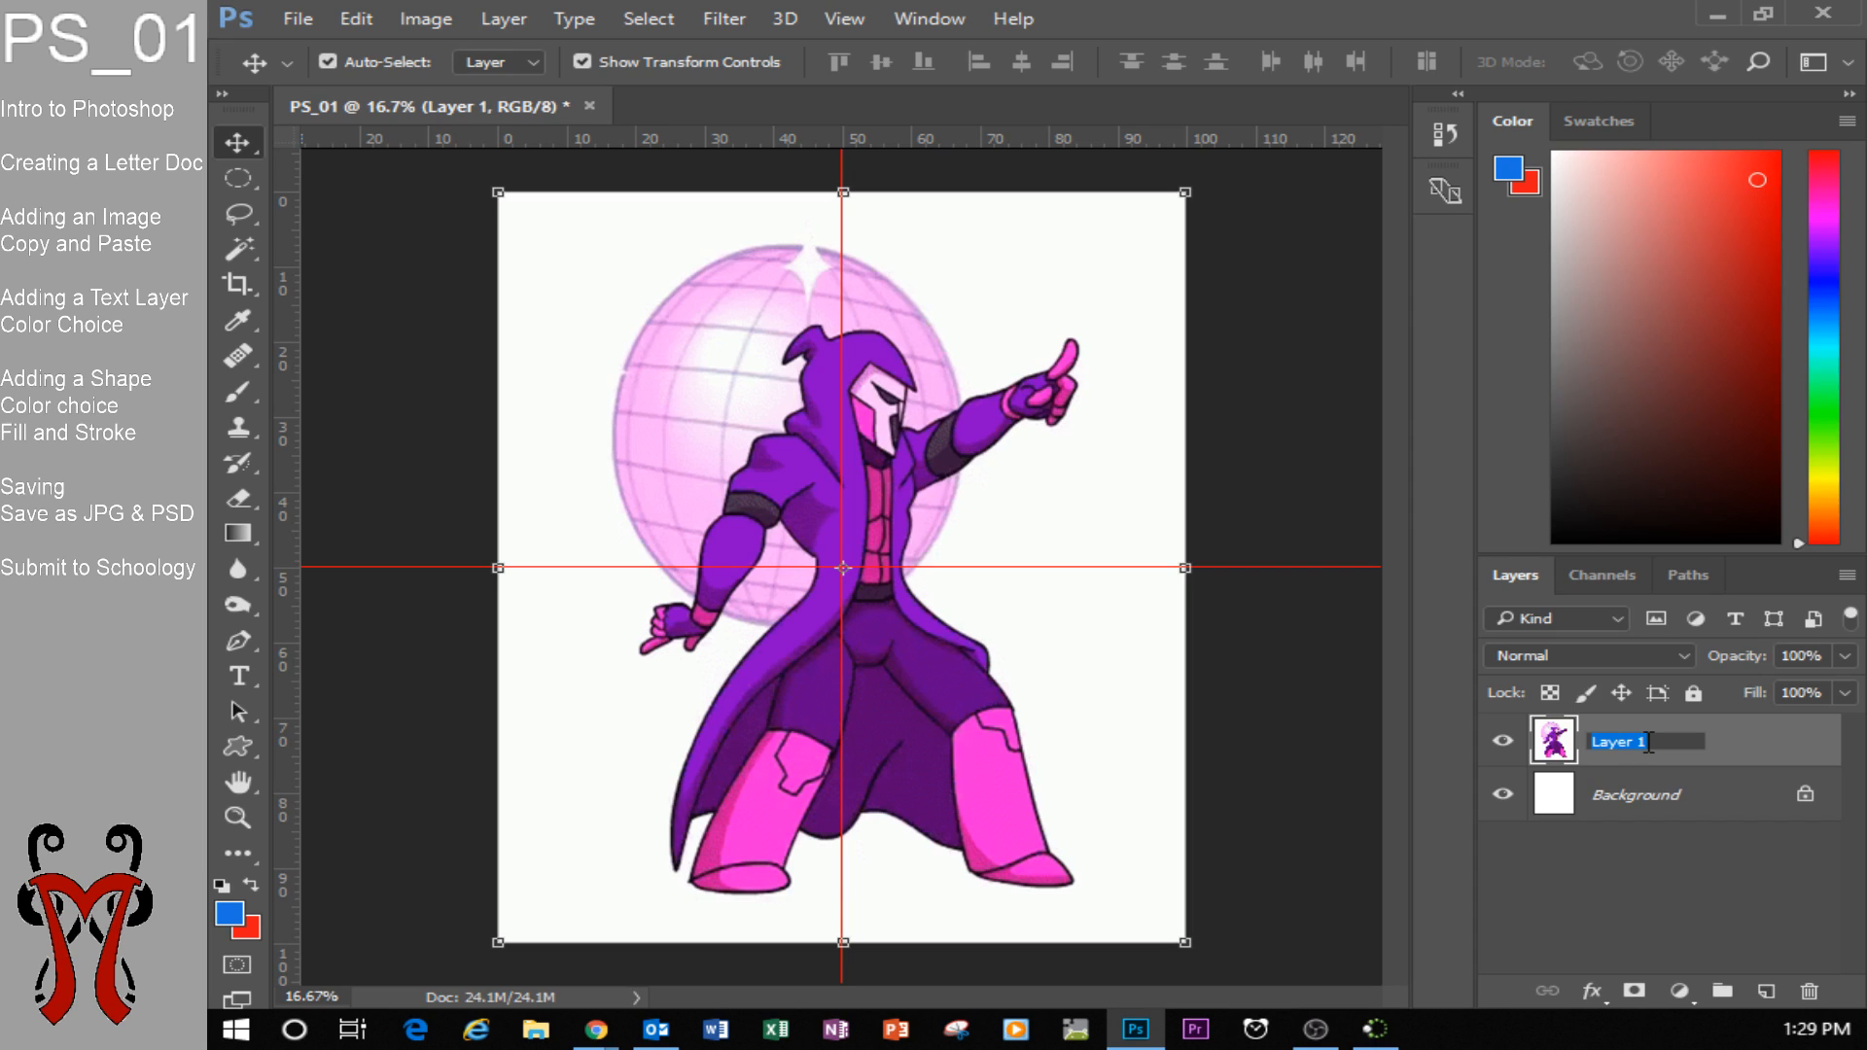
text(Reap)
key(Return)
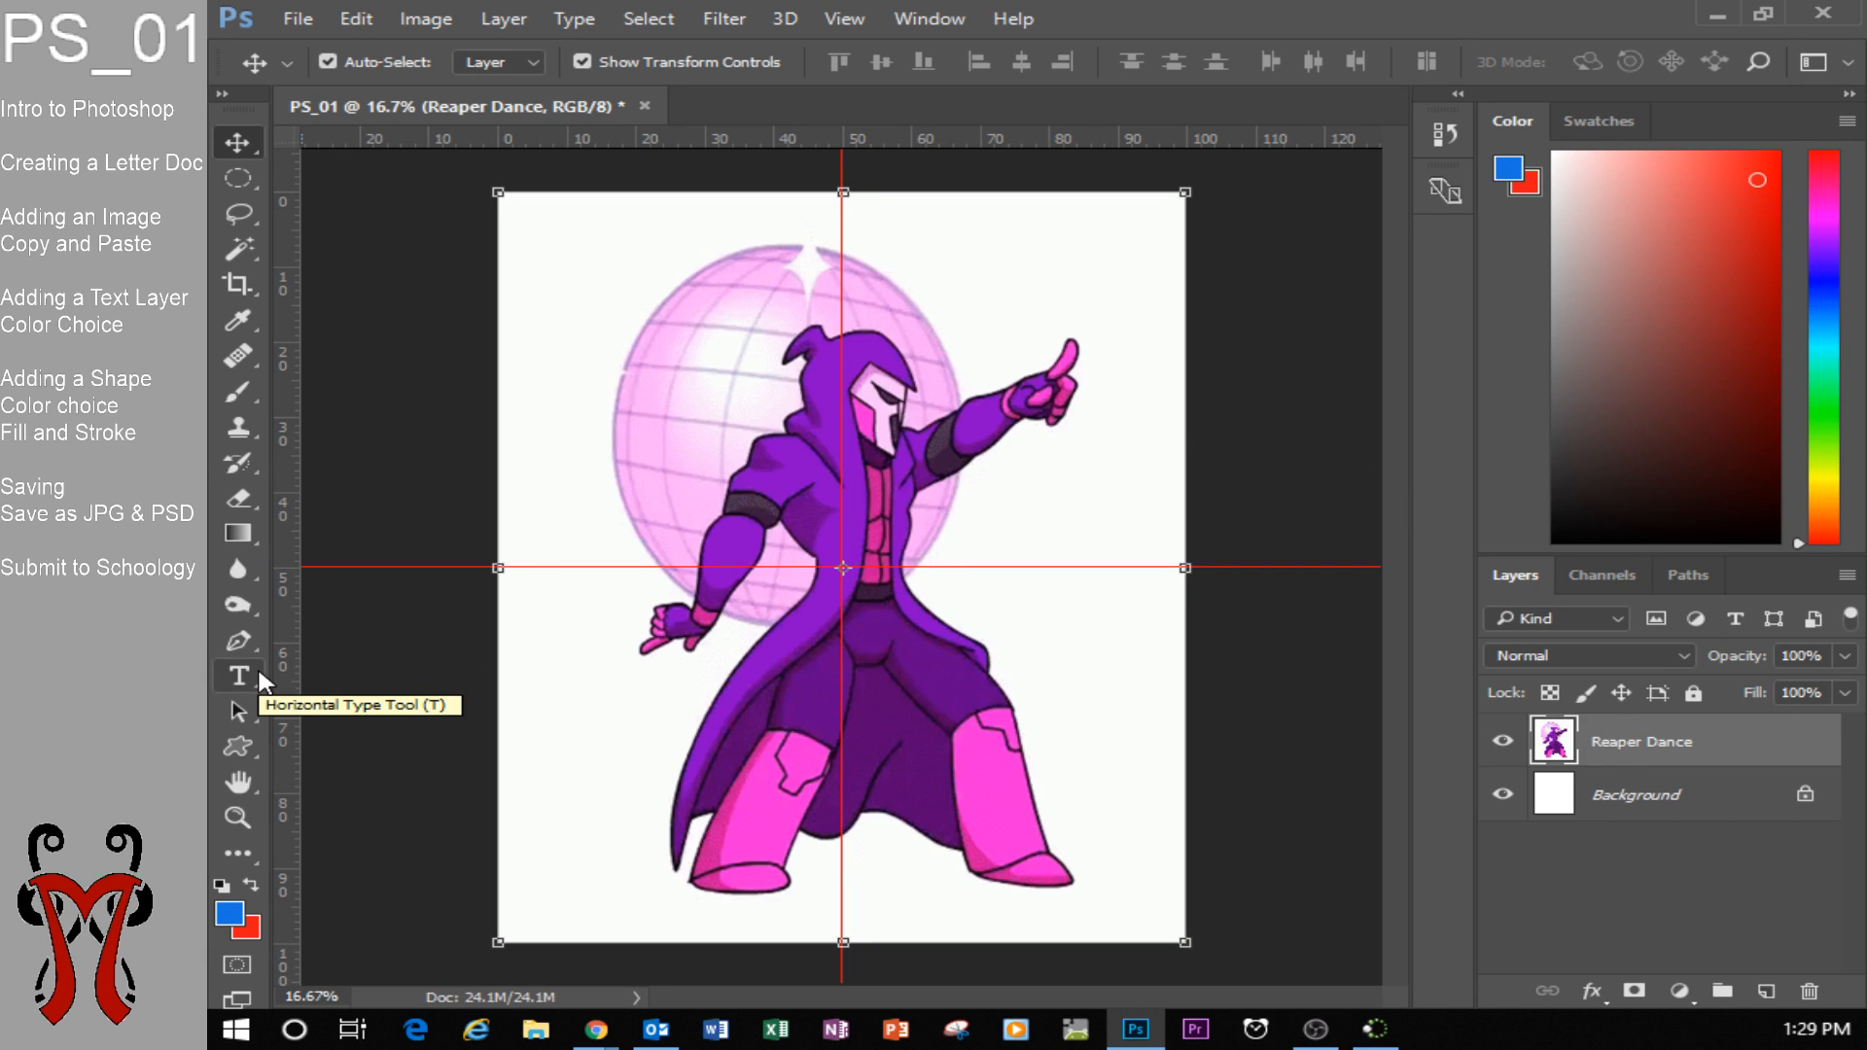
Activate the Horizontal Type tool and change the background colour to a cyan blue.
key(super+plus)
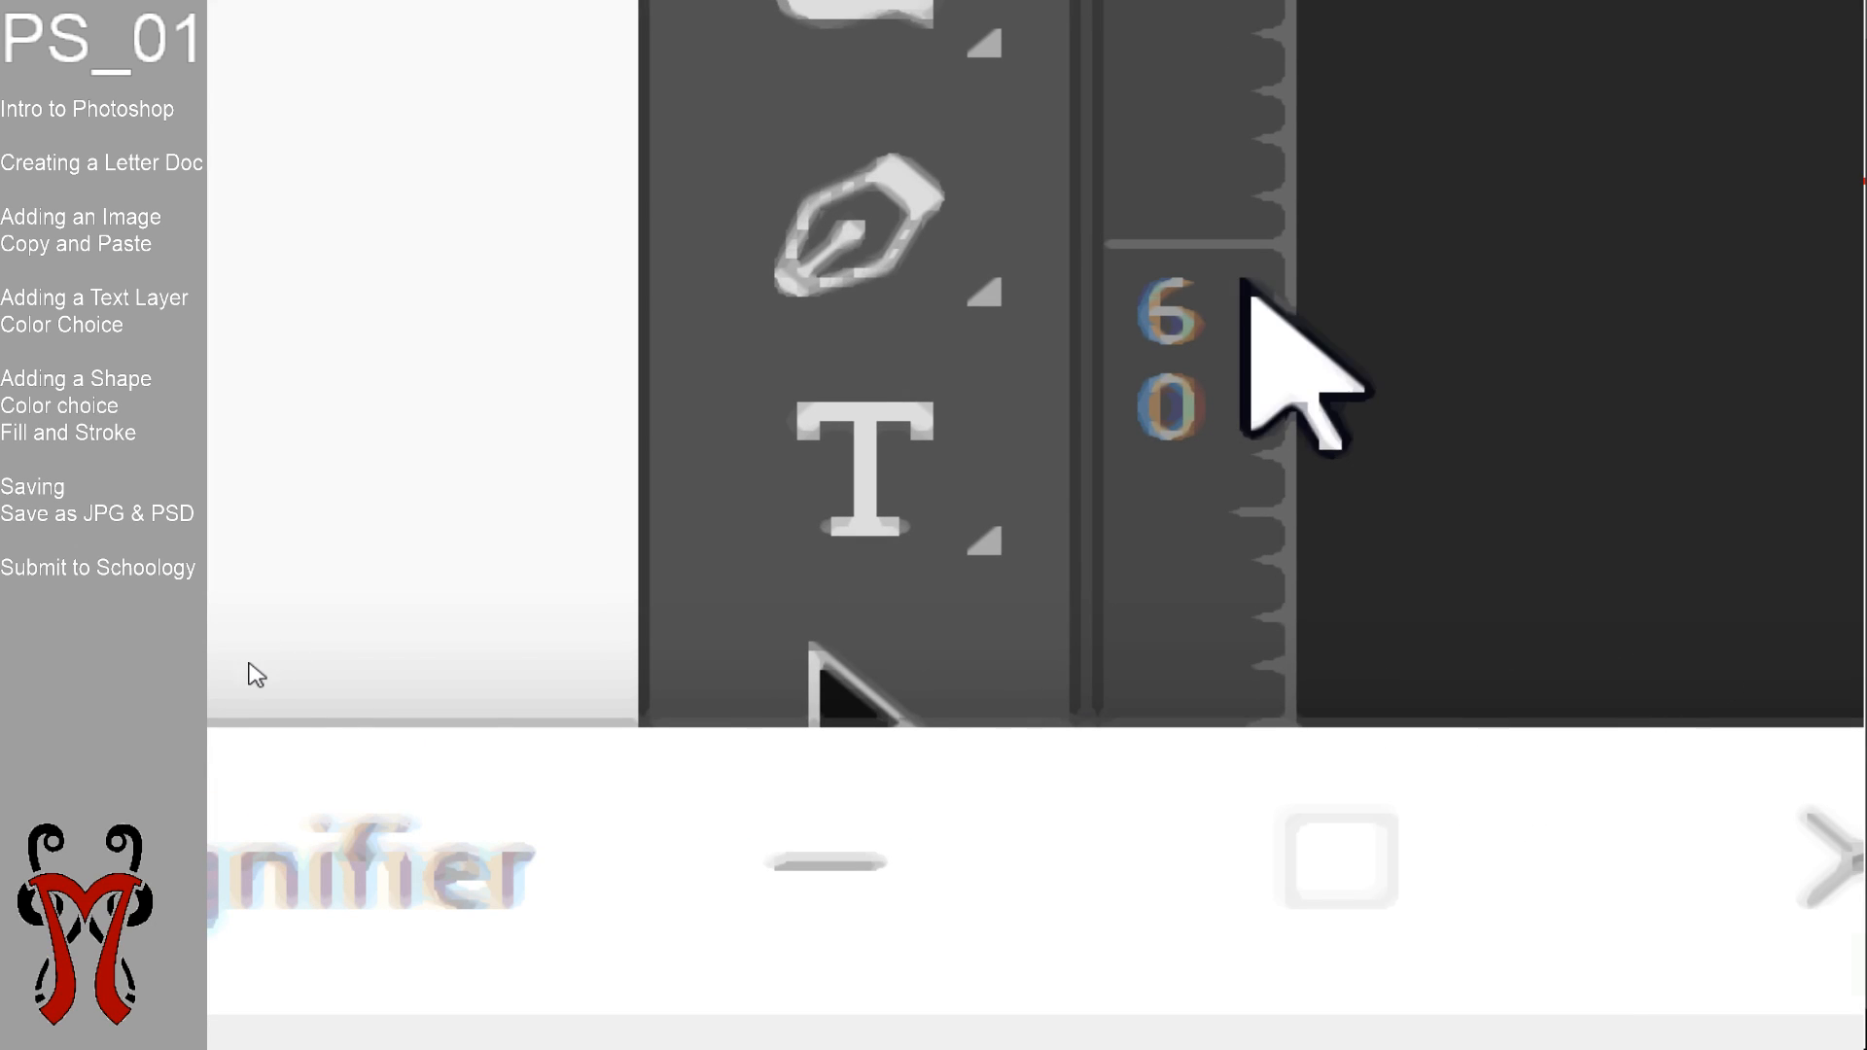
click(883, 469)
key(super+Escape)
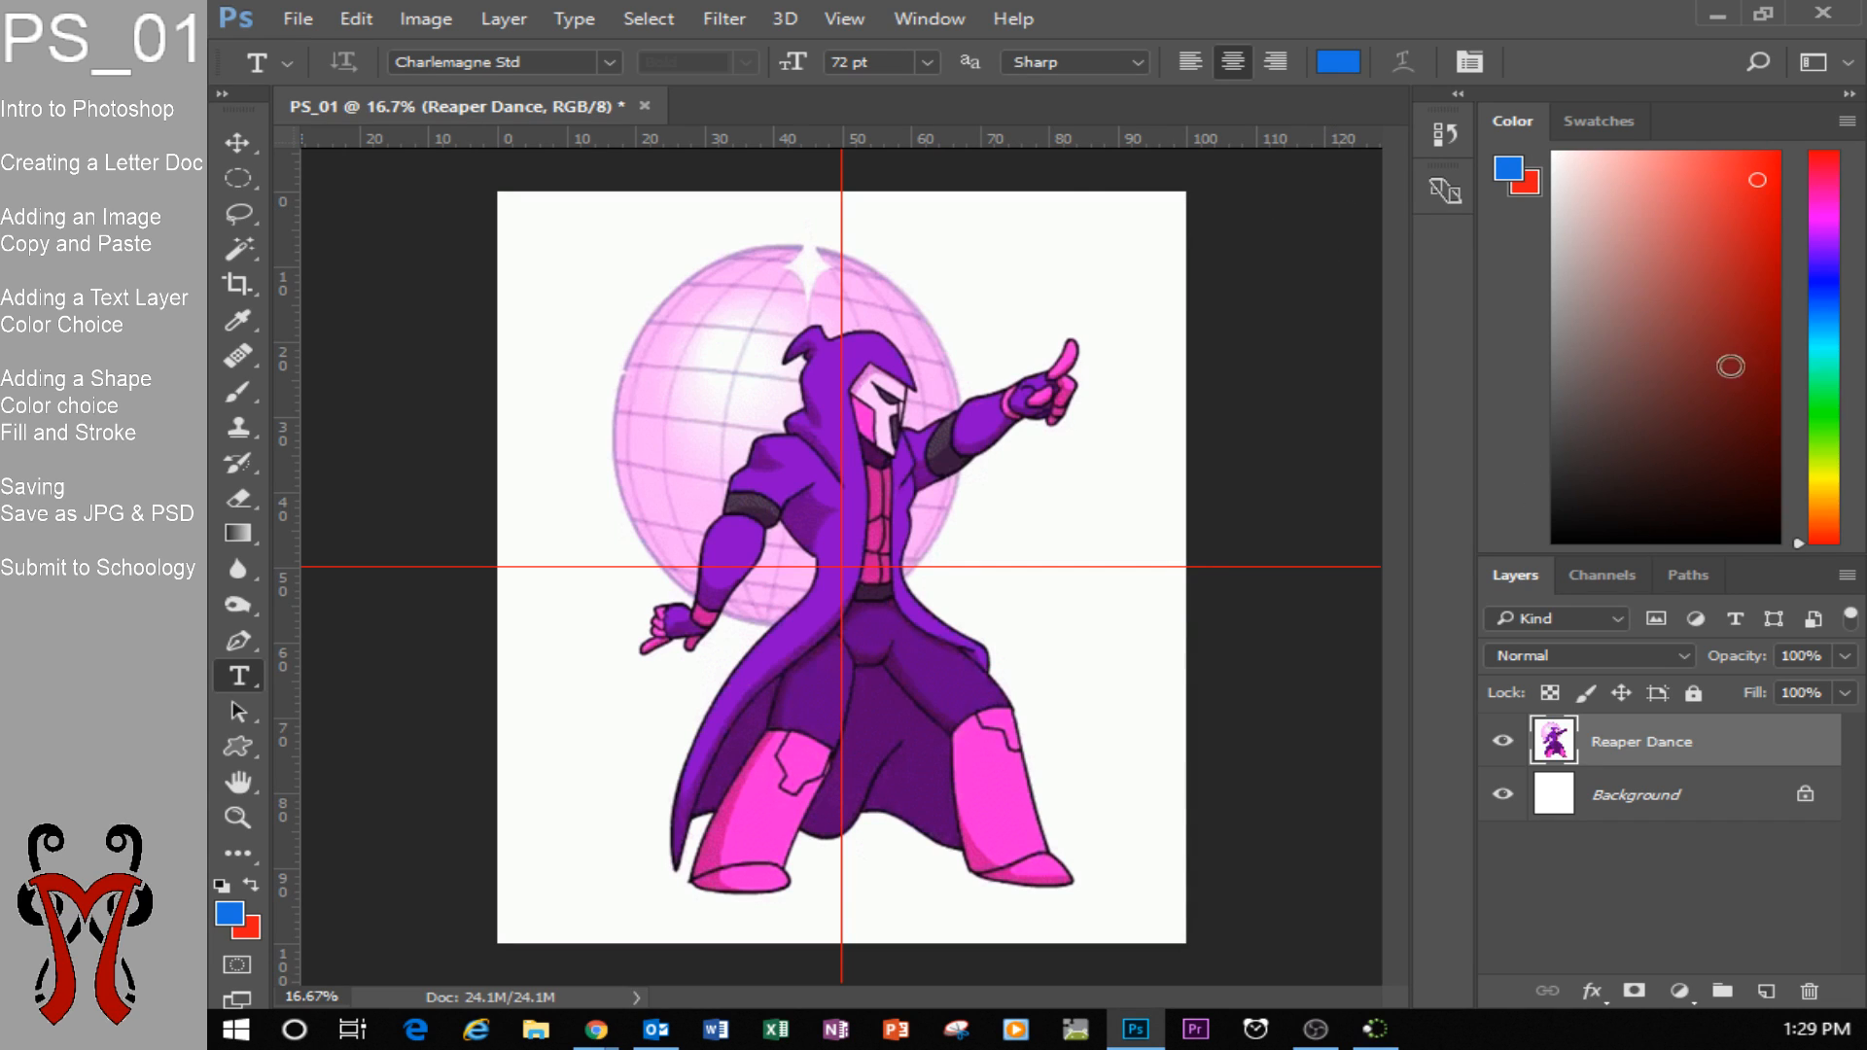
drag(1828, 185, 1839, 343)
drag(1695, 237, 1724, 217)
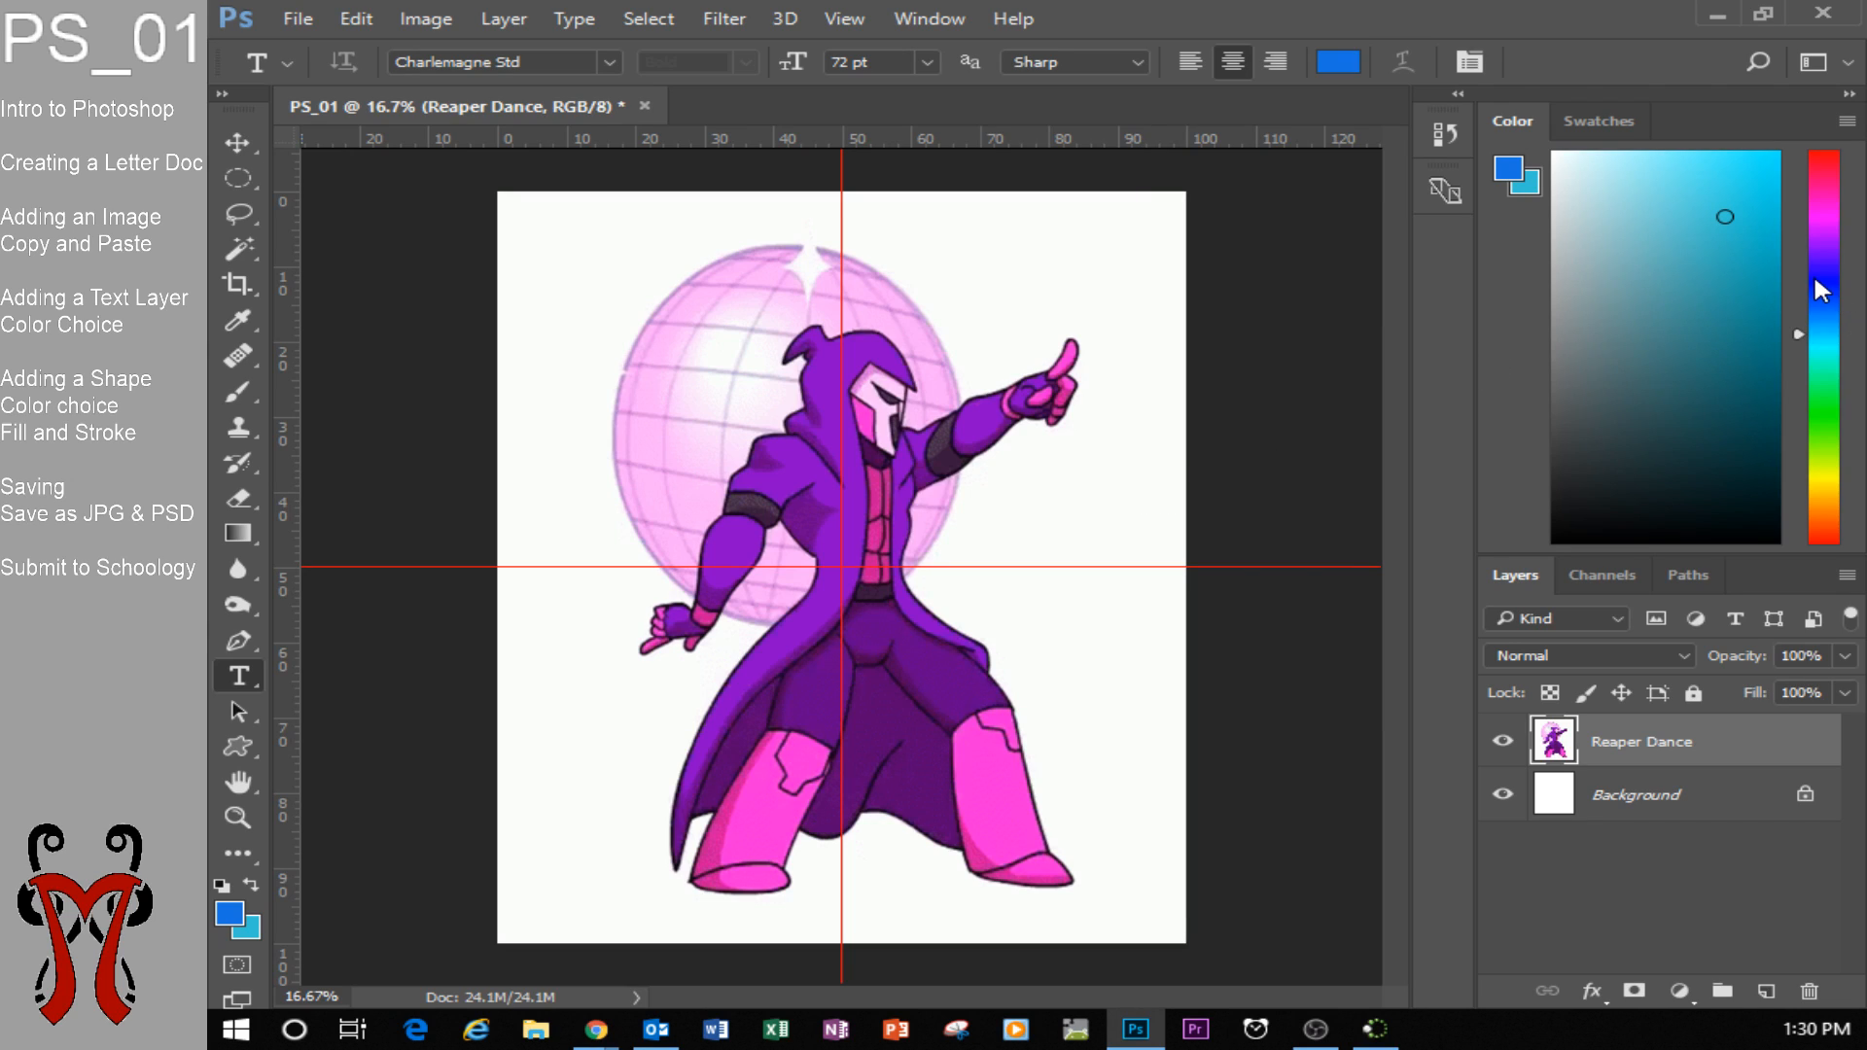
click(1338, 65)
drag(1285, 274, 1527, 169)
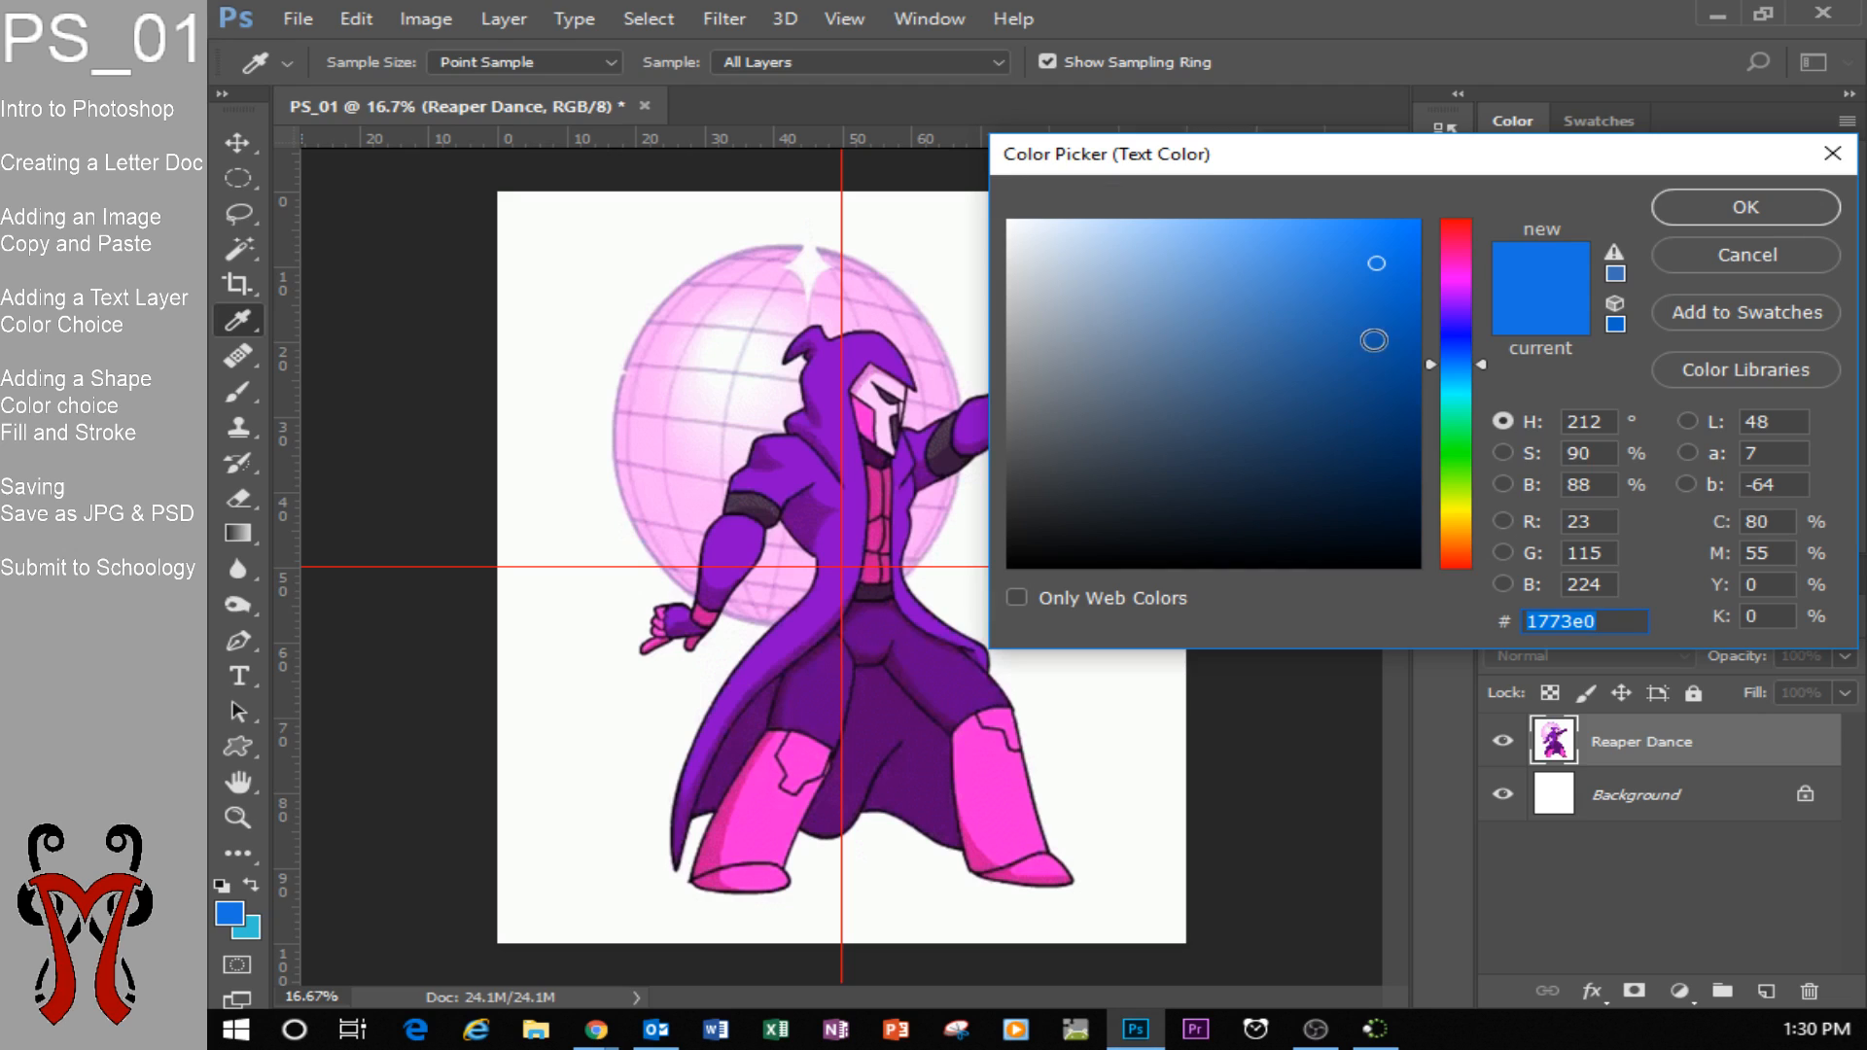
drag(1481, 335, 1444, 321)
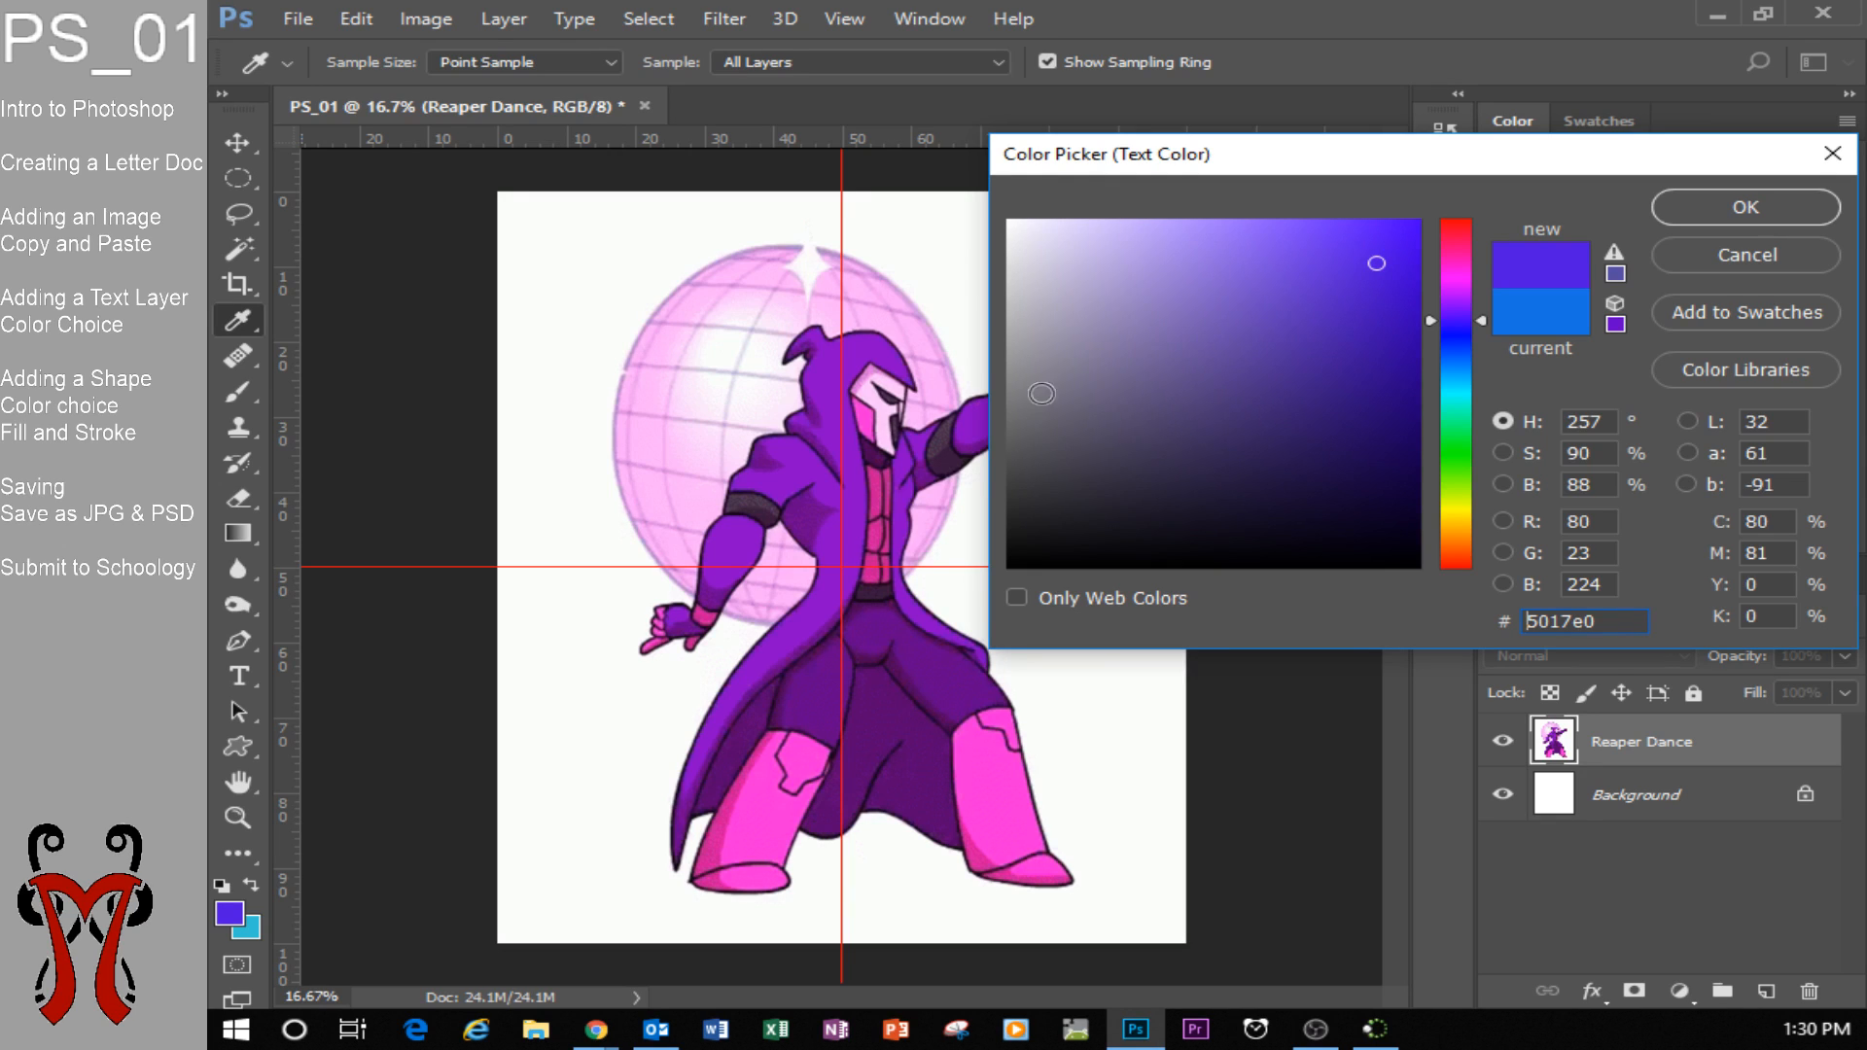
drag(1186, 162, 726, 277)
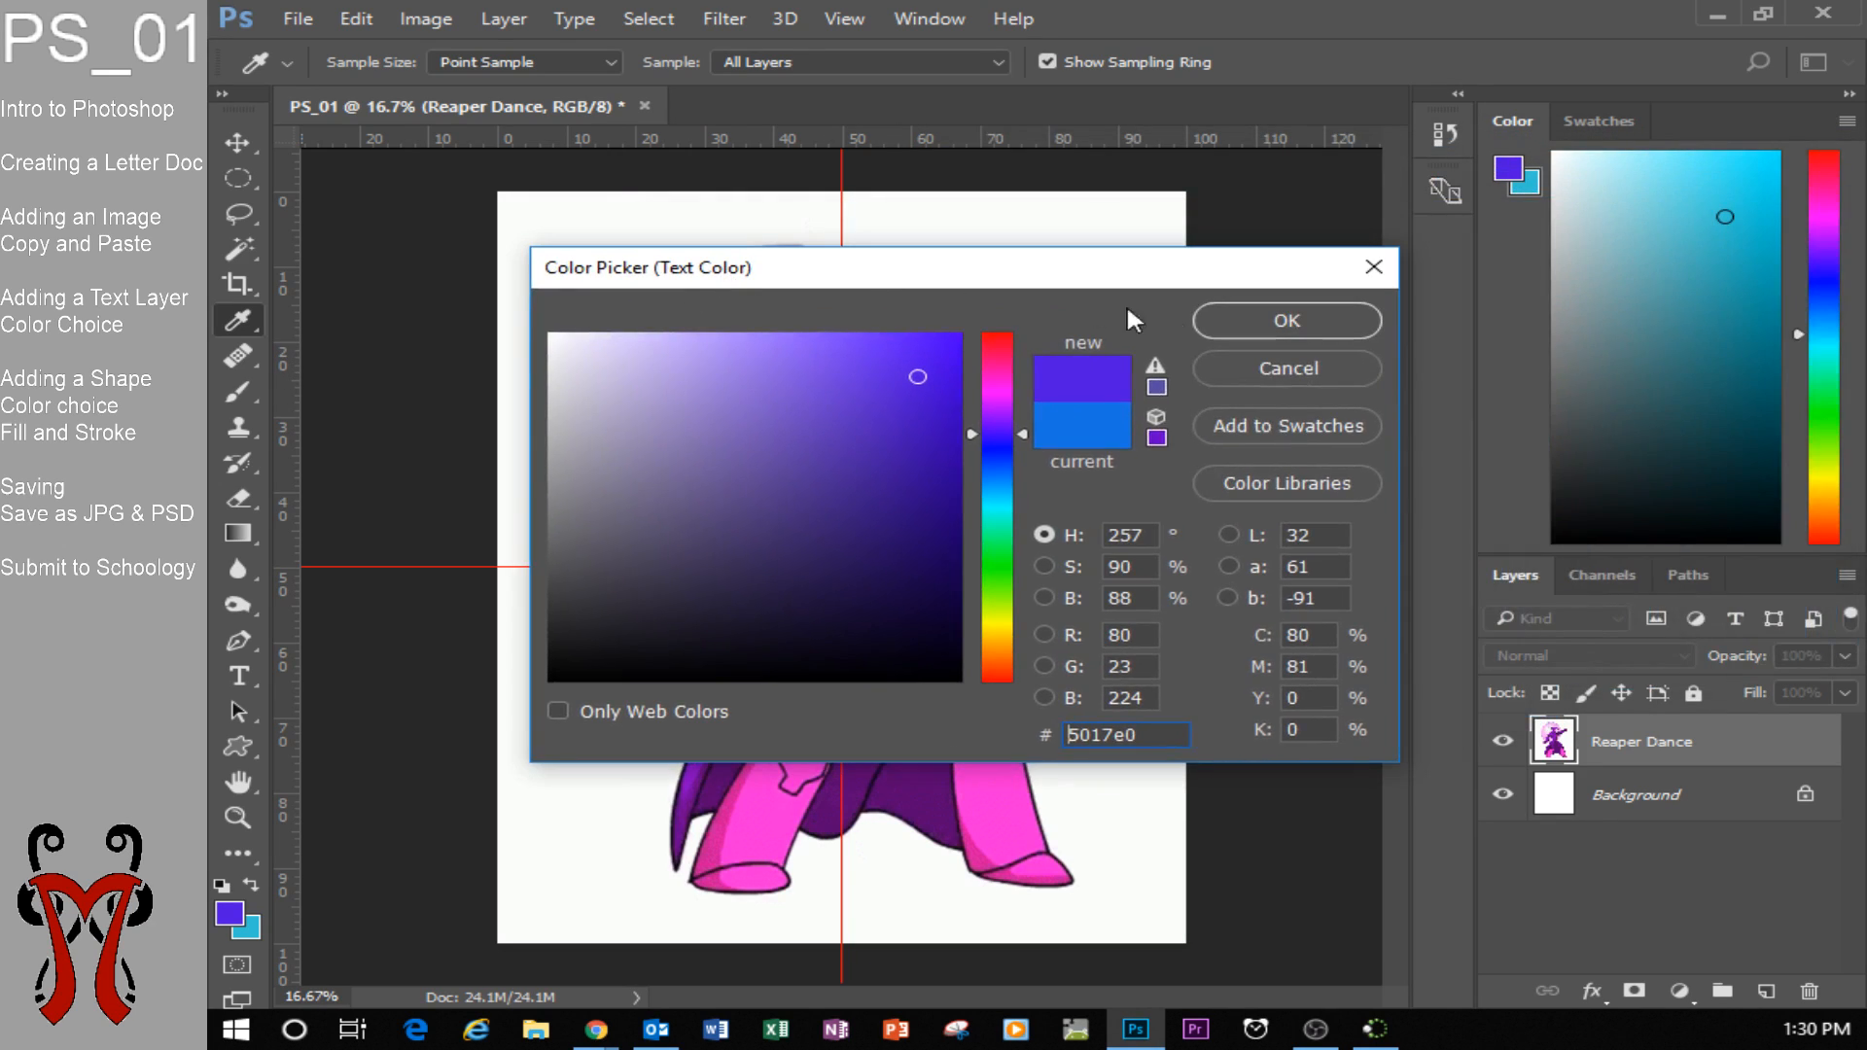
click(1239, 367)
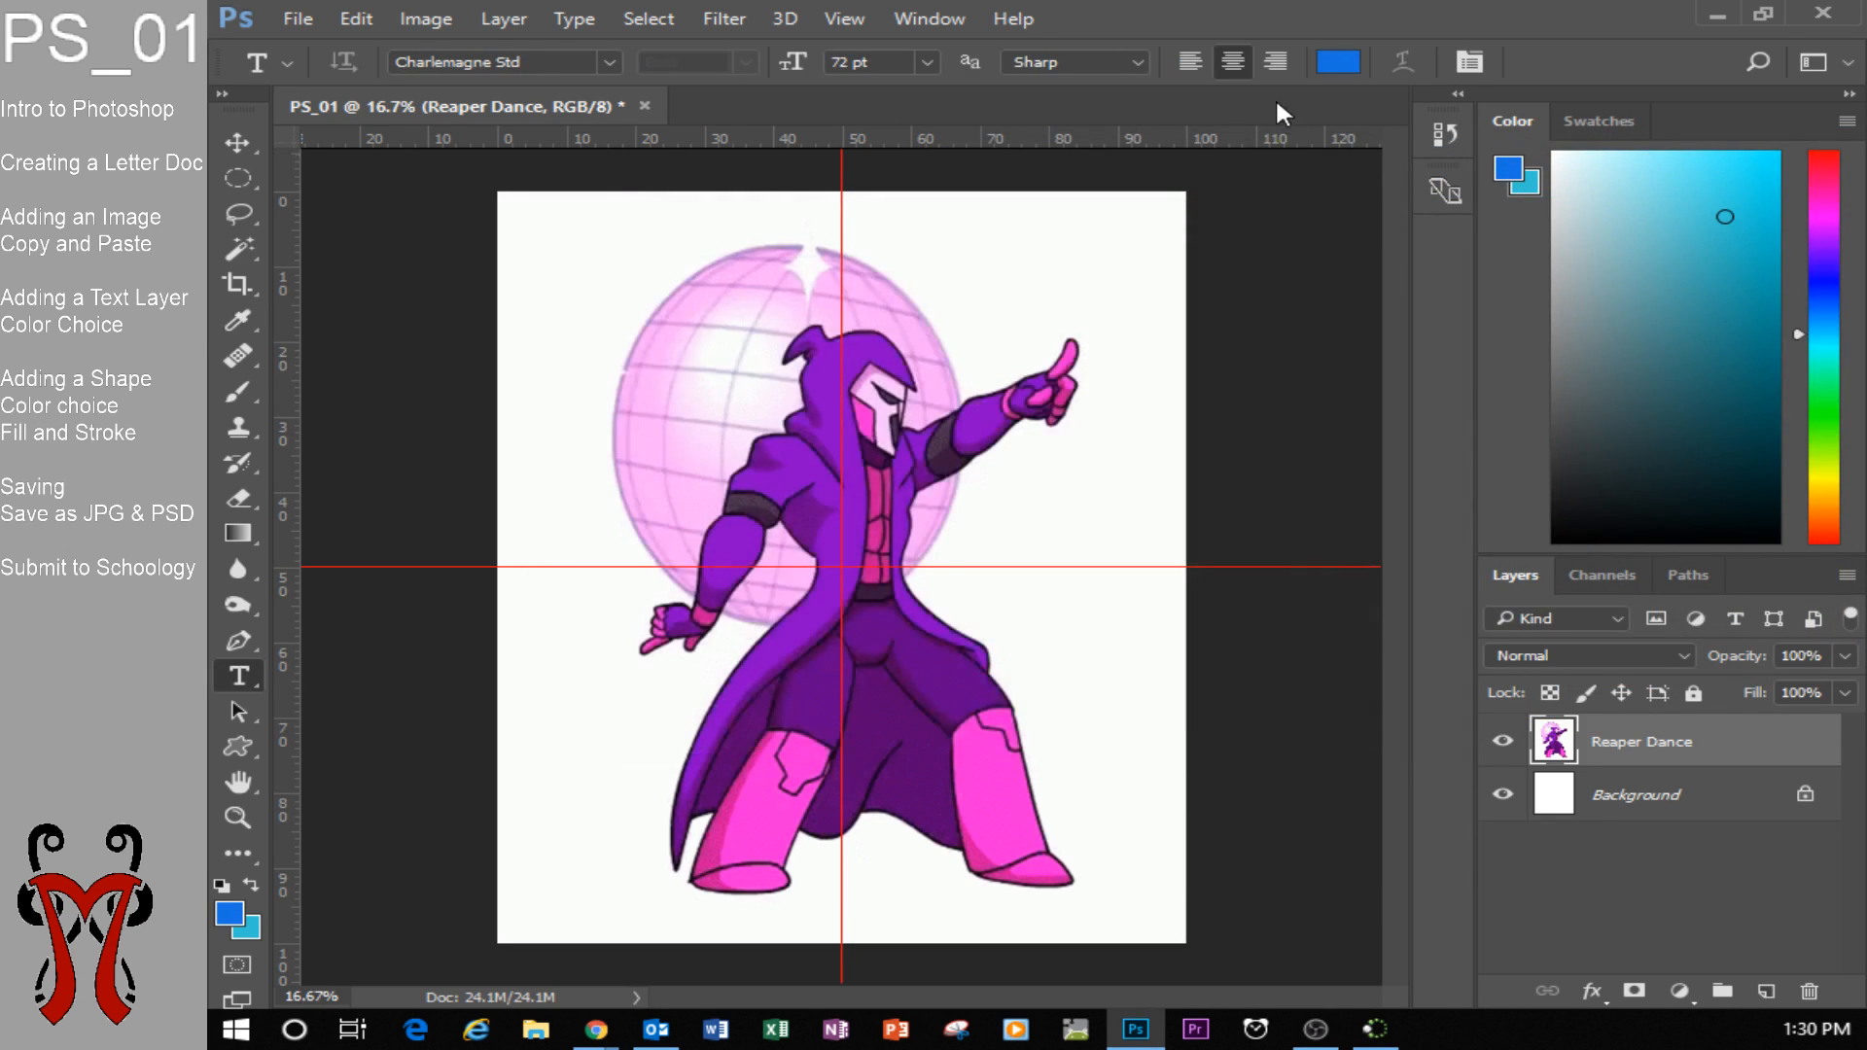
Set the text colour to the dark purple #68028e sampled from the shoulder of the Reaper's coat.
click(1338, 61)
drag(788, 262, 1443, 276)
click(969, 429)
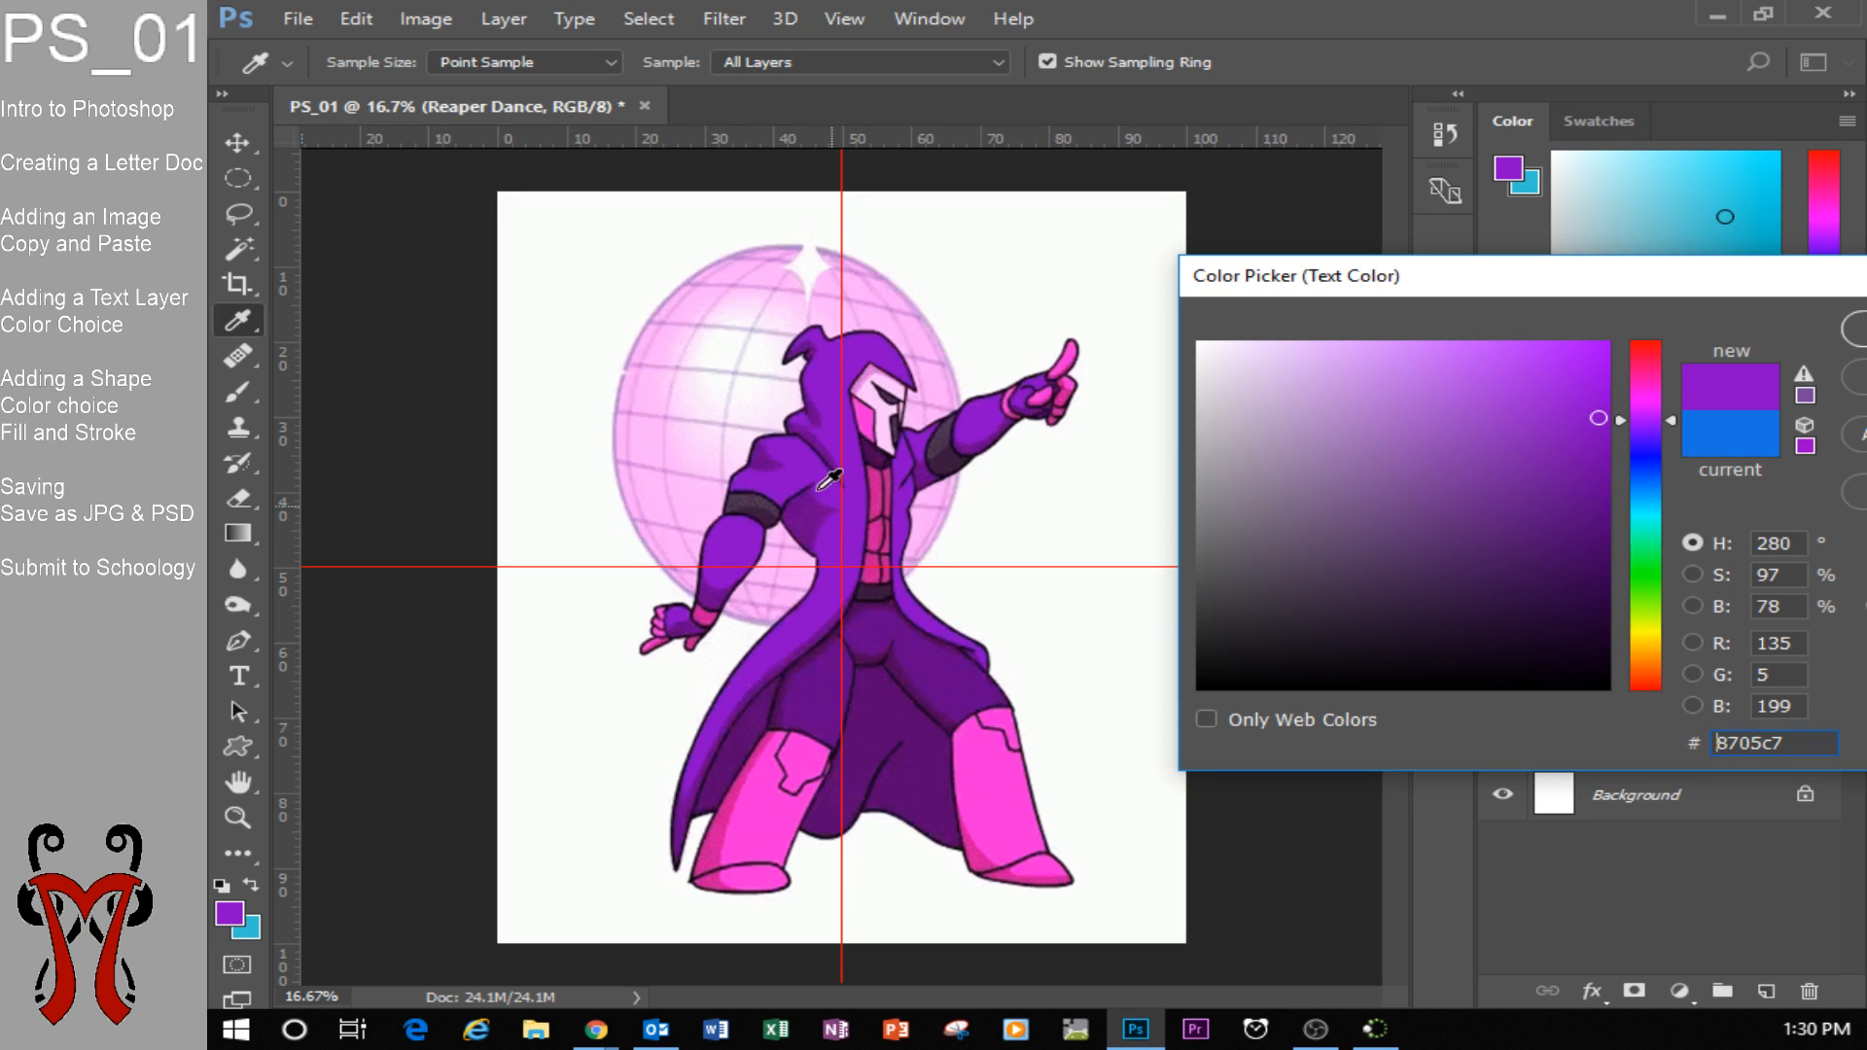
click(768, 453)
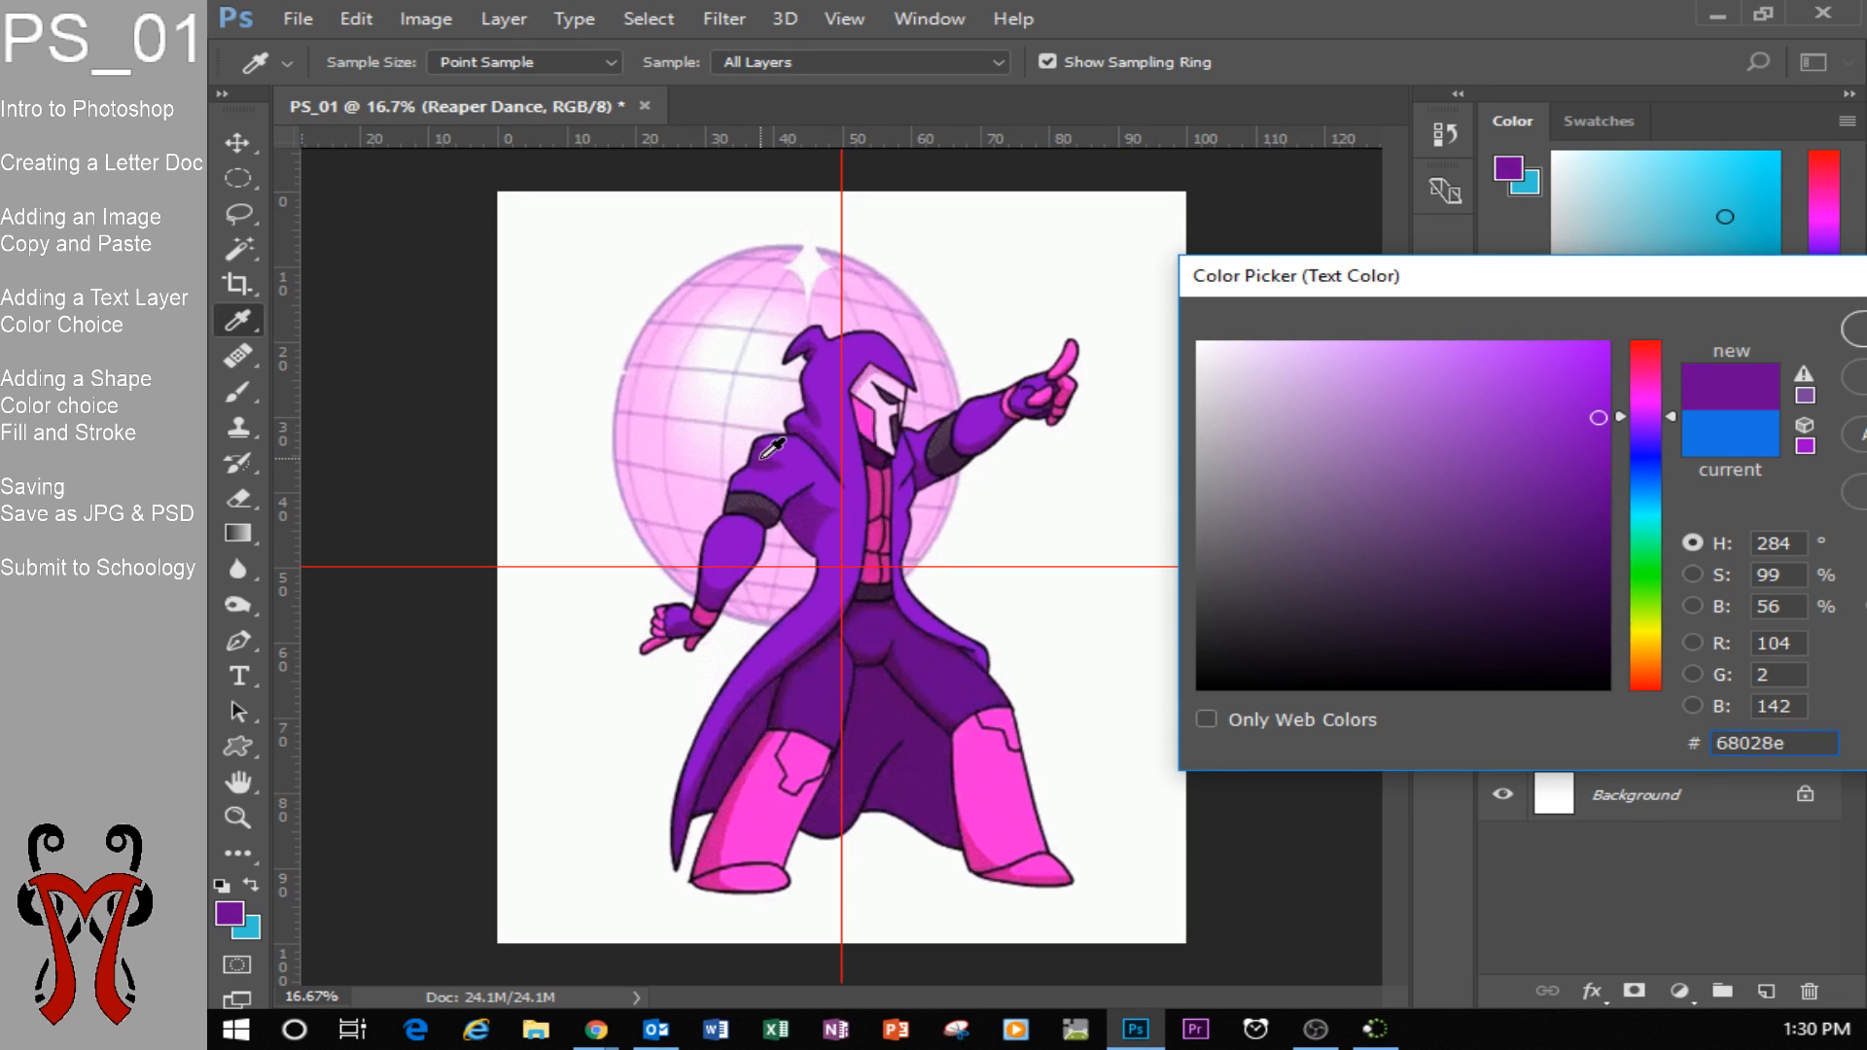
drag(1405, 277, 823, 258)
click(1347, 302)
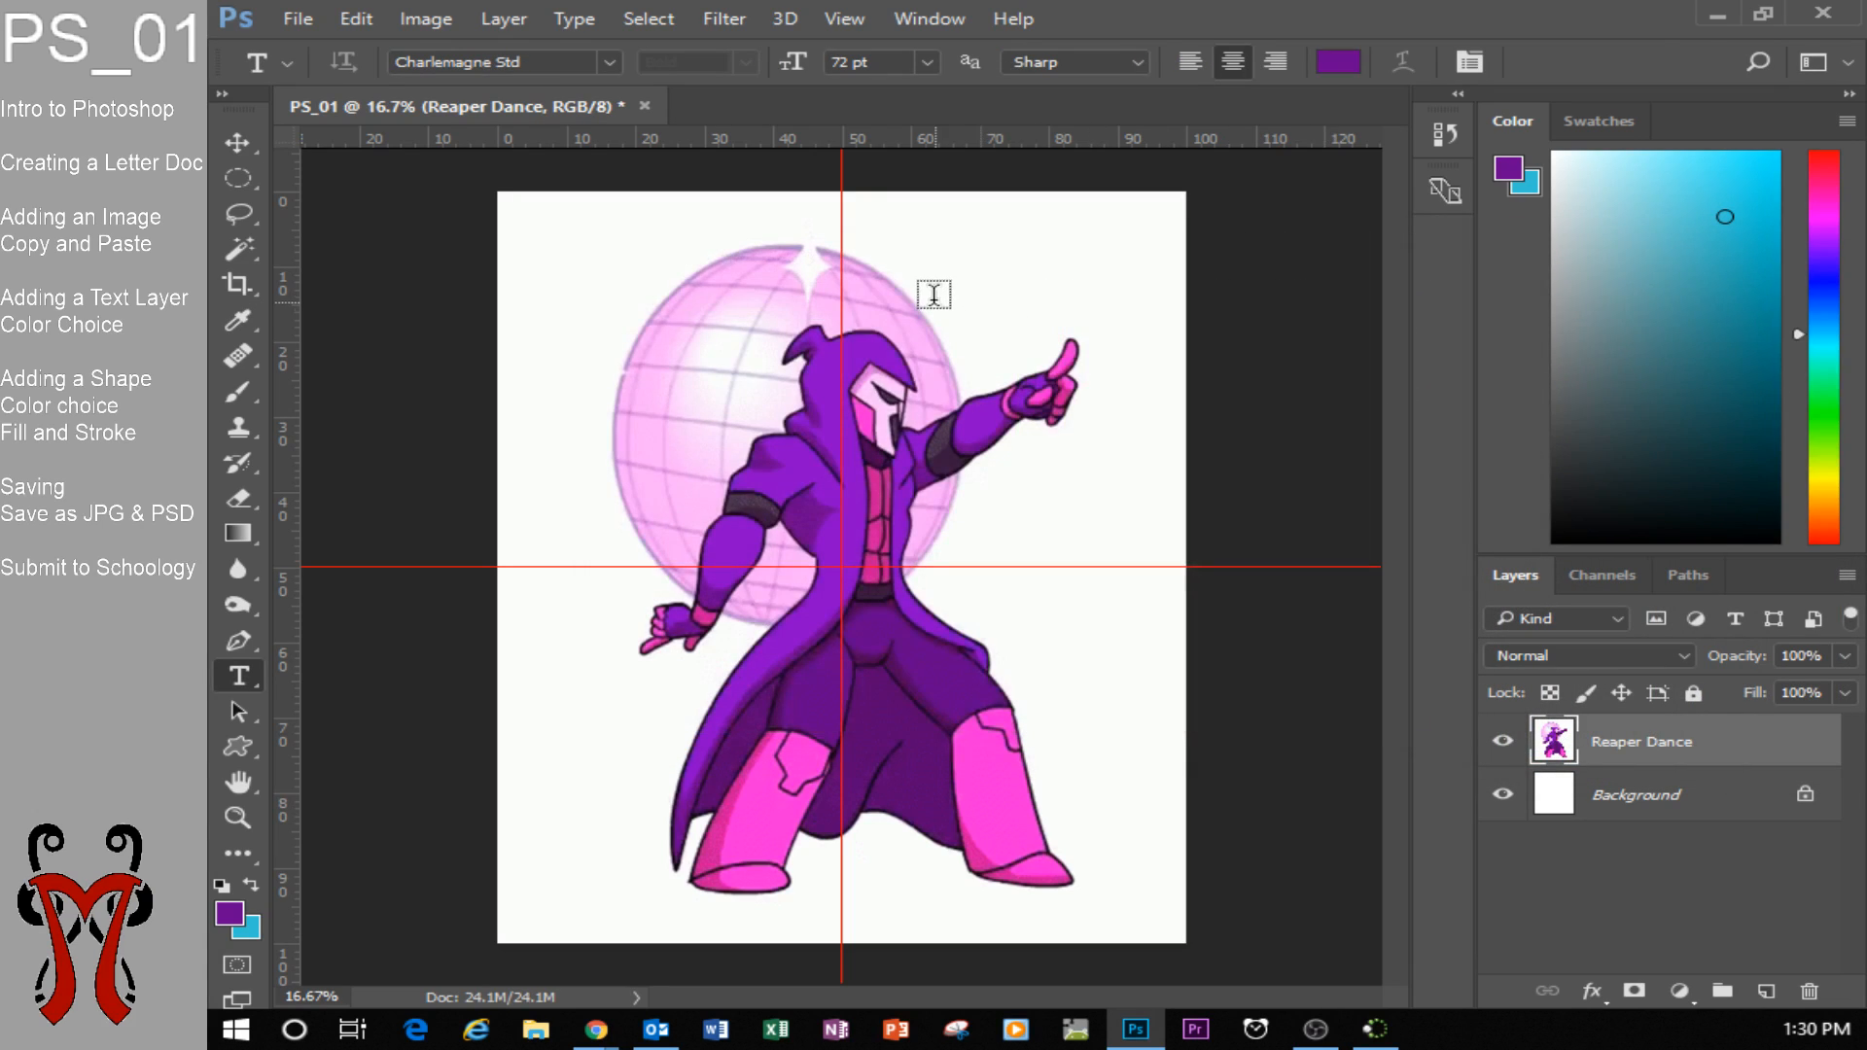
Add the text "Dance!" in 72 pt Charlemagne Std above the Reaper's head and commit it.
click(939, 271)
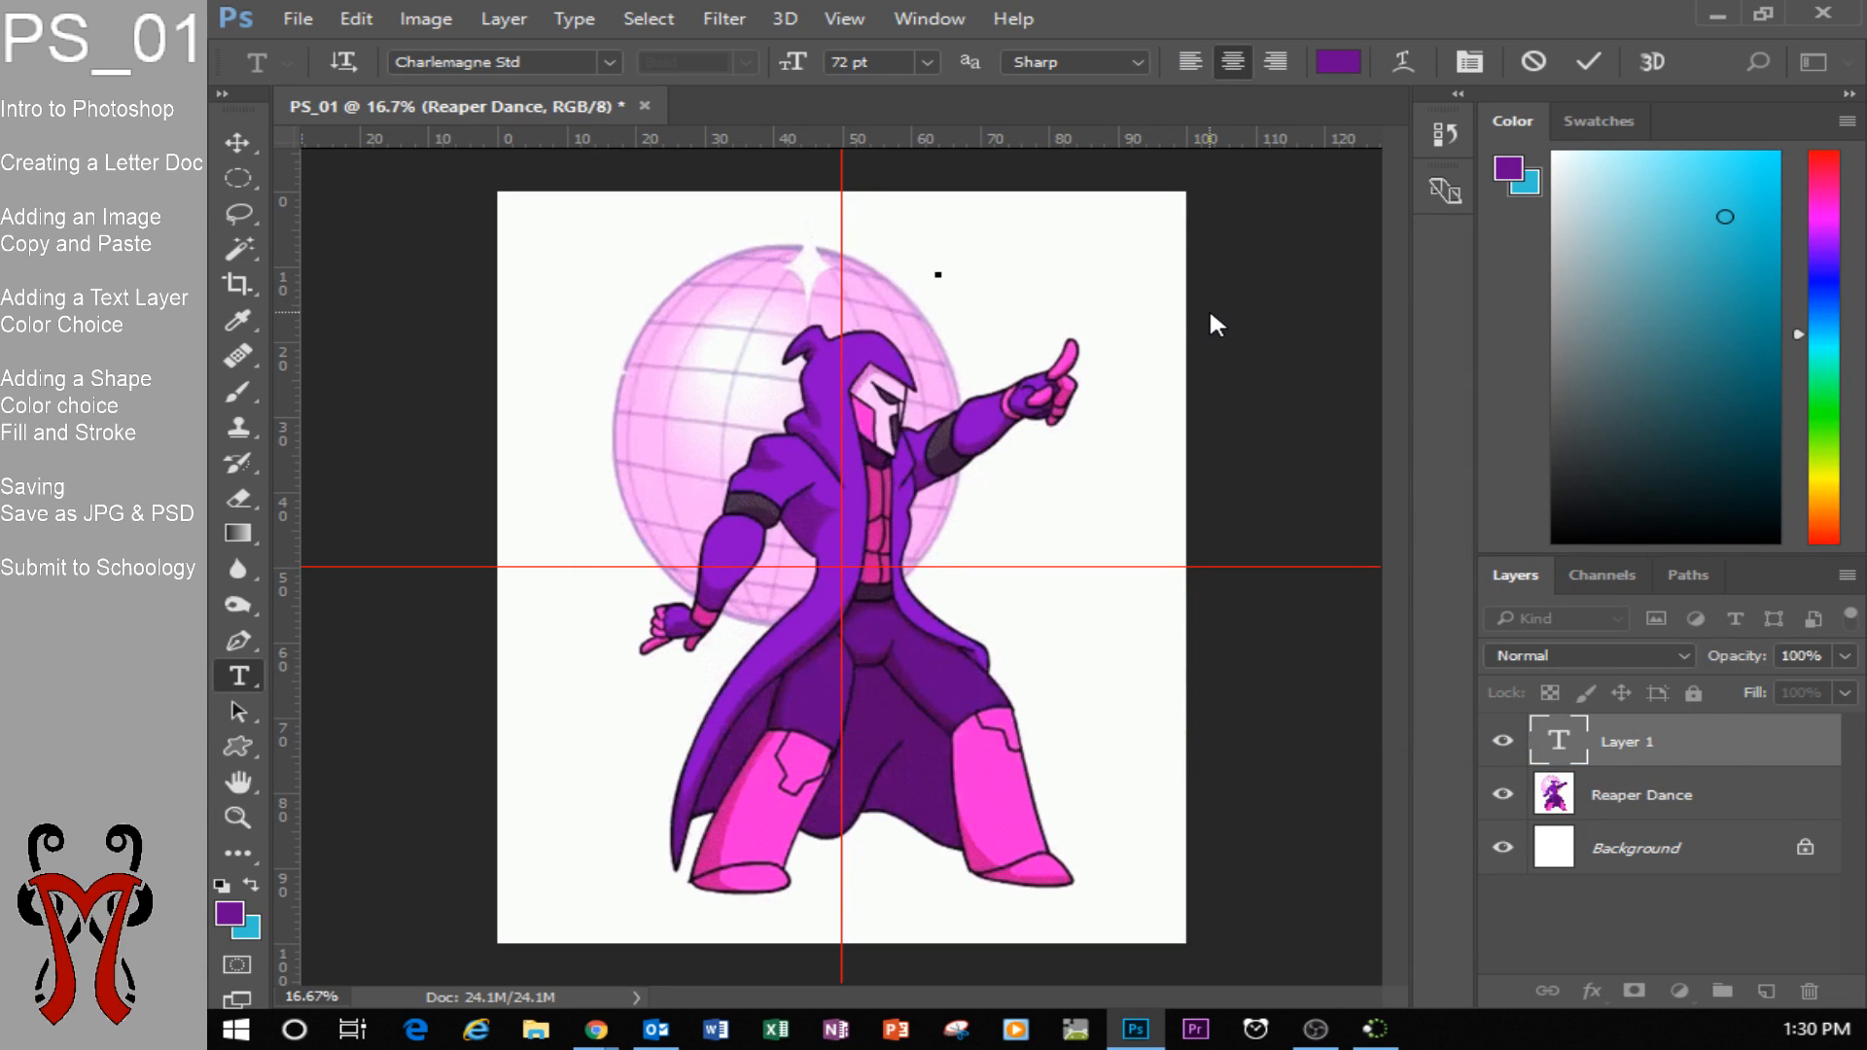
text(DANCE)
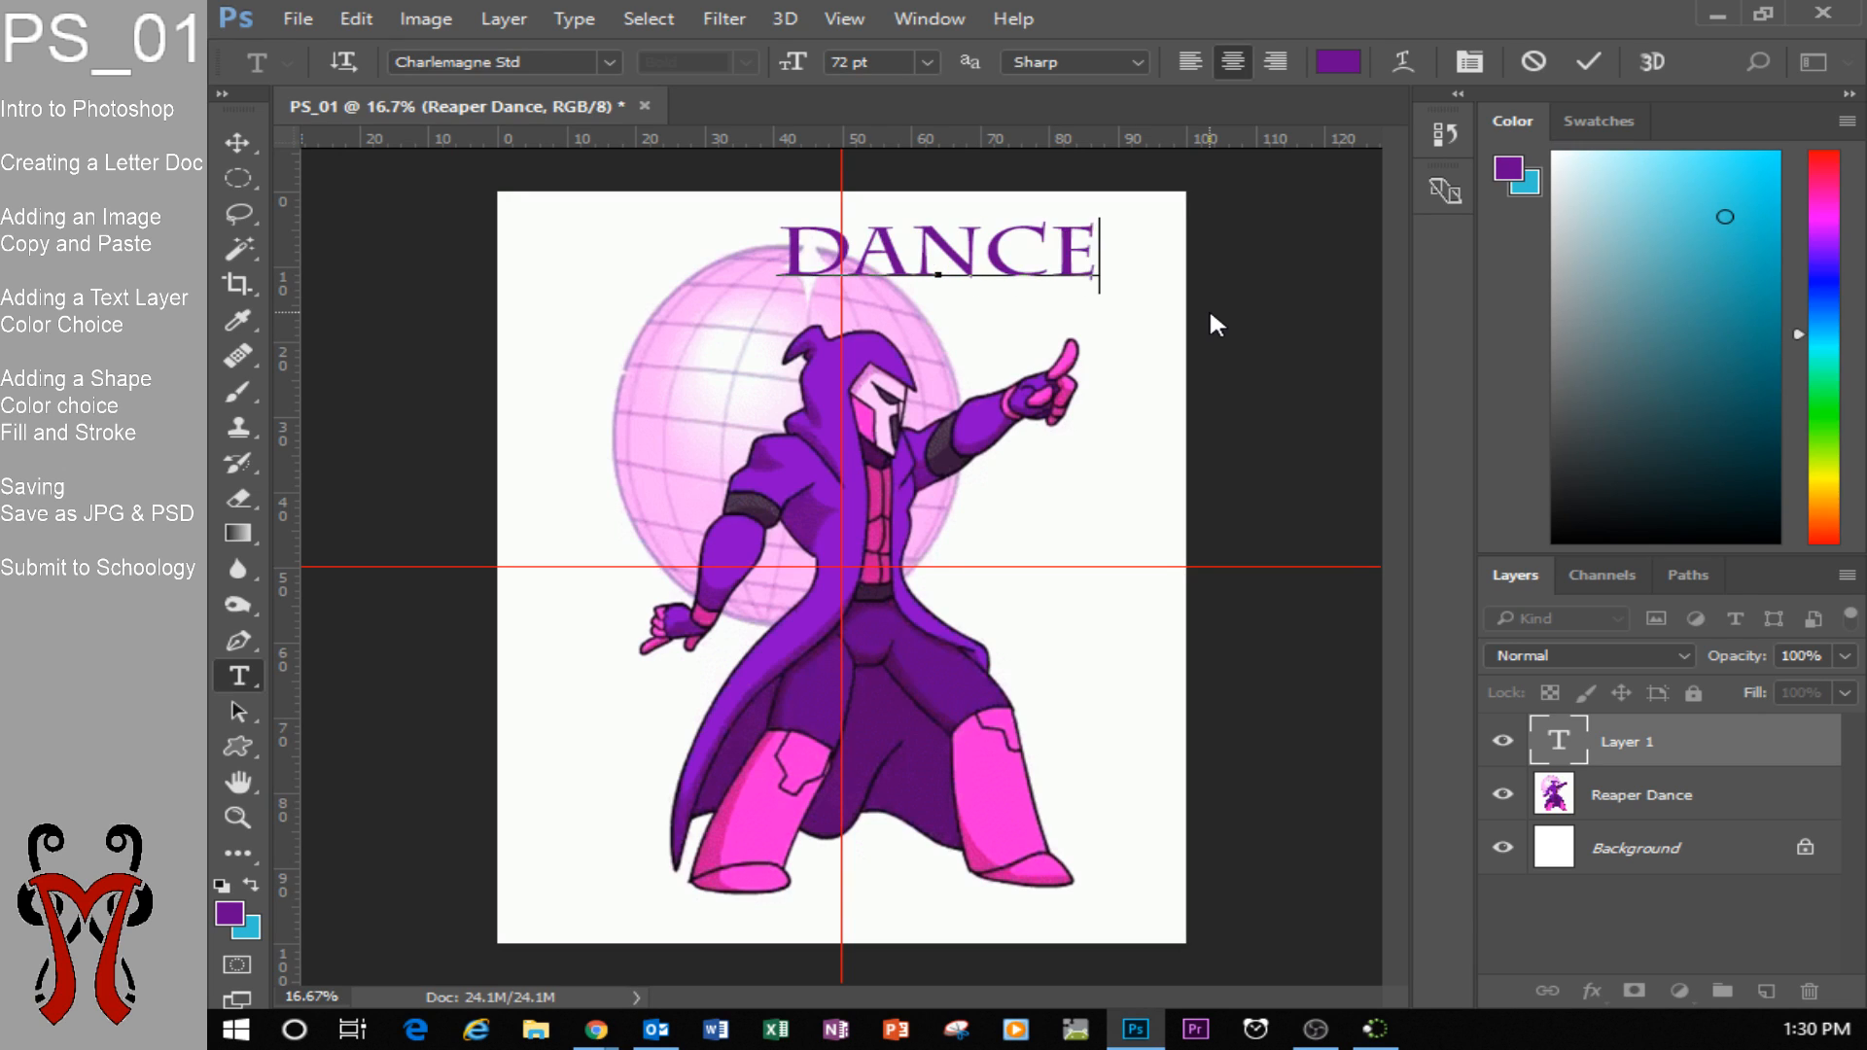
text(!)
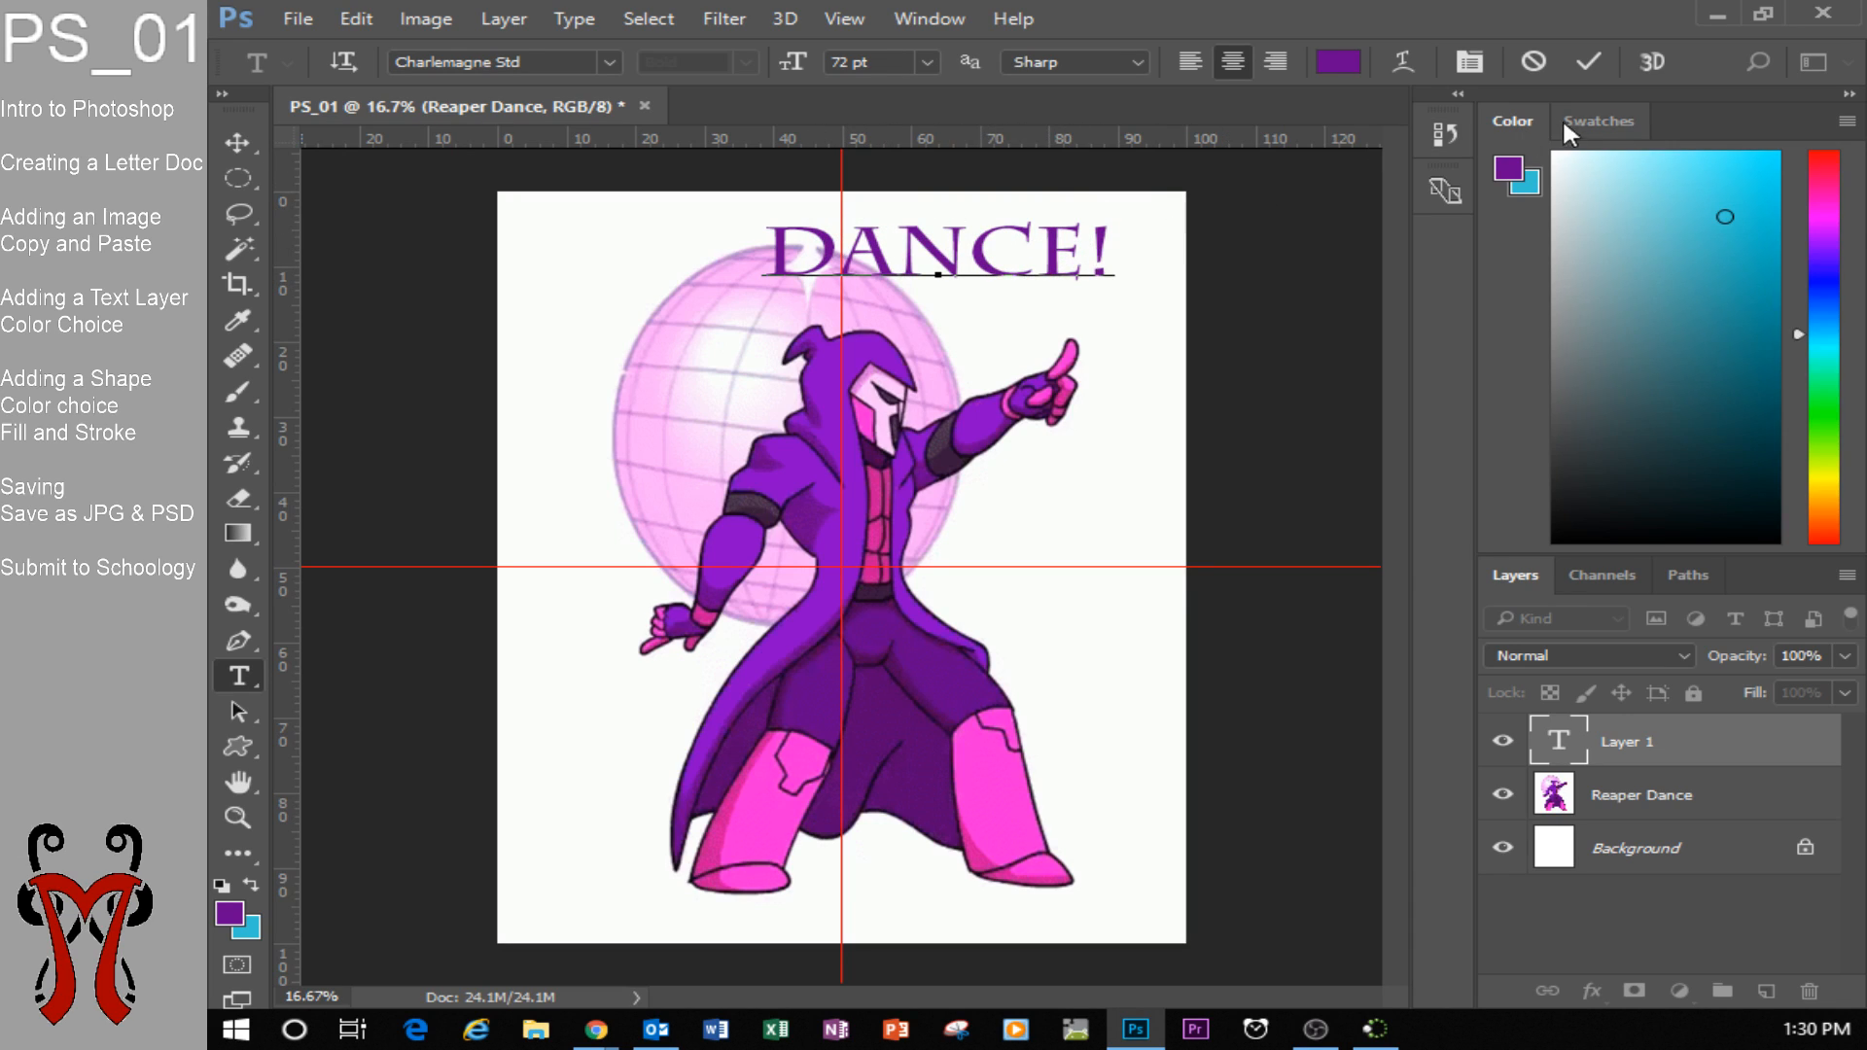
click(1591, 62)
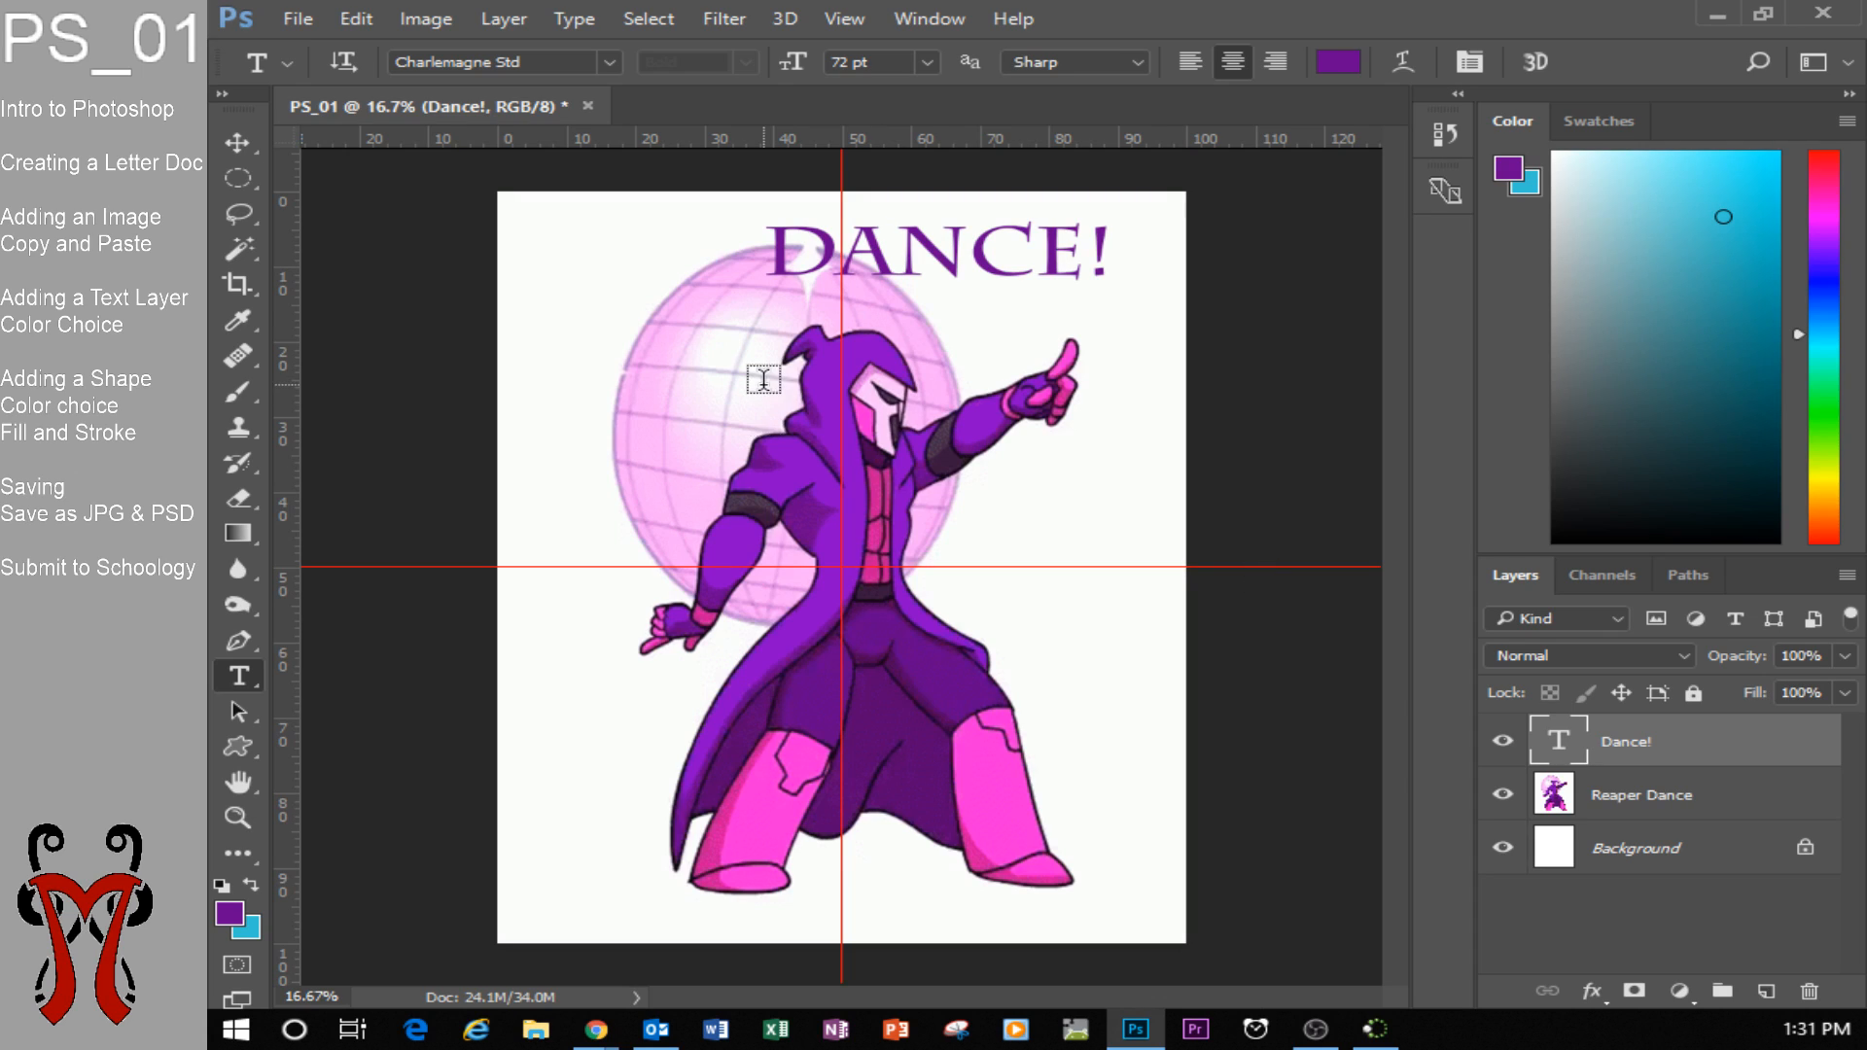
Scale the Dance! text to about 170.71% wide and 143.96% high, centre it on the vertical guide near the page's upper edge, and apply.
click(244, 142)
drag(980, 262, 1016, 246)
drag(803, 272, 551, 309)
drag(1012, 267, 1001, 267)
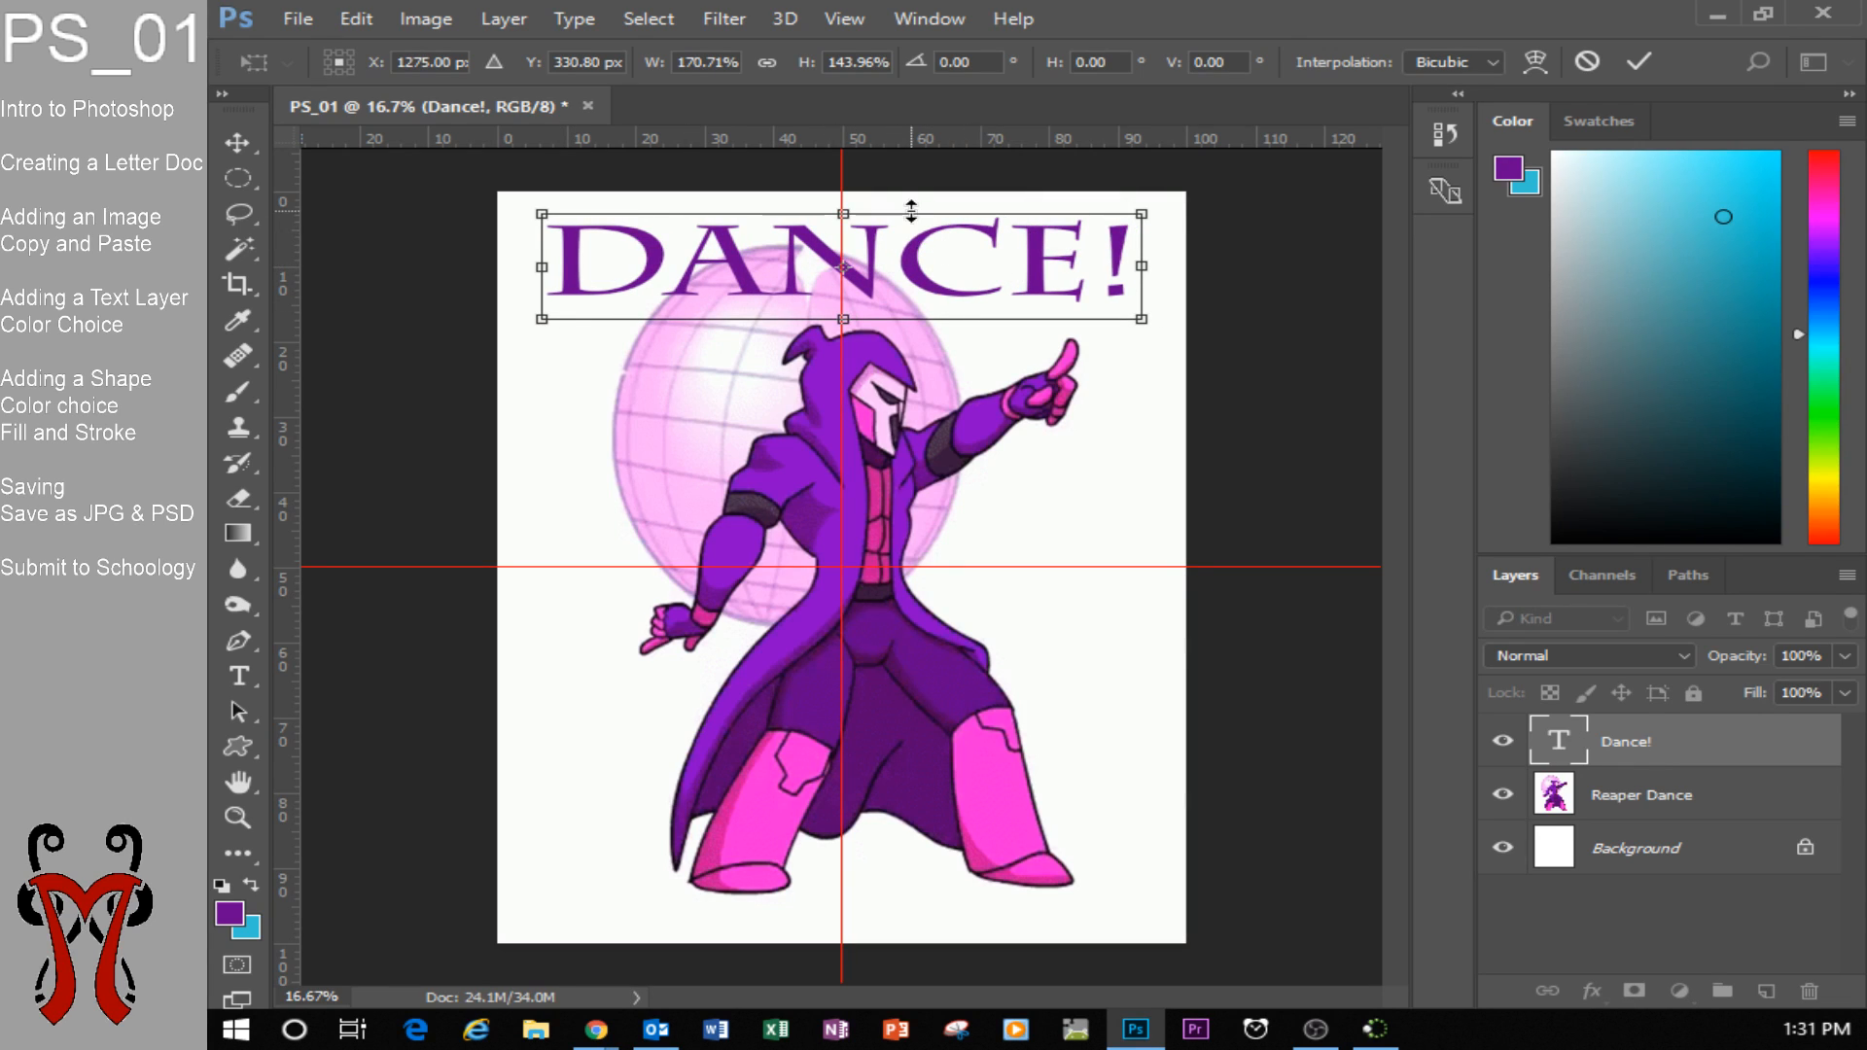
mouse_move(962, 252)
mouse_down()
mouse_move(984, 251)
mouse_move(937, 258)
mouse_move(962, 263)
mouse_up()
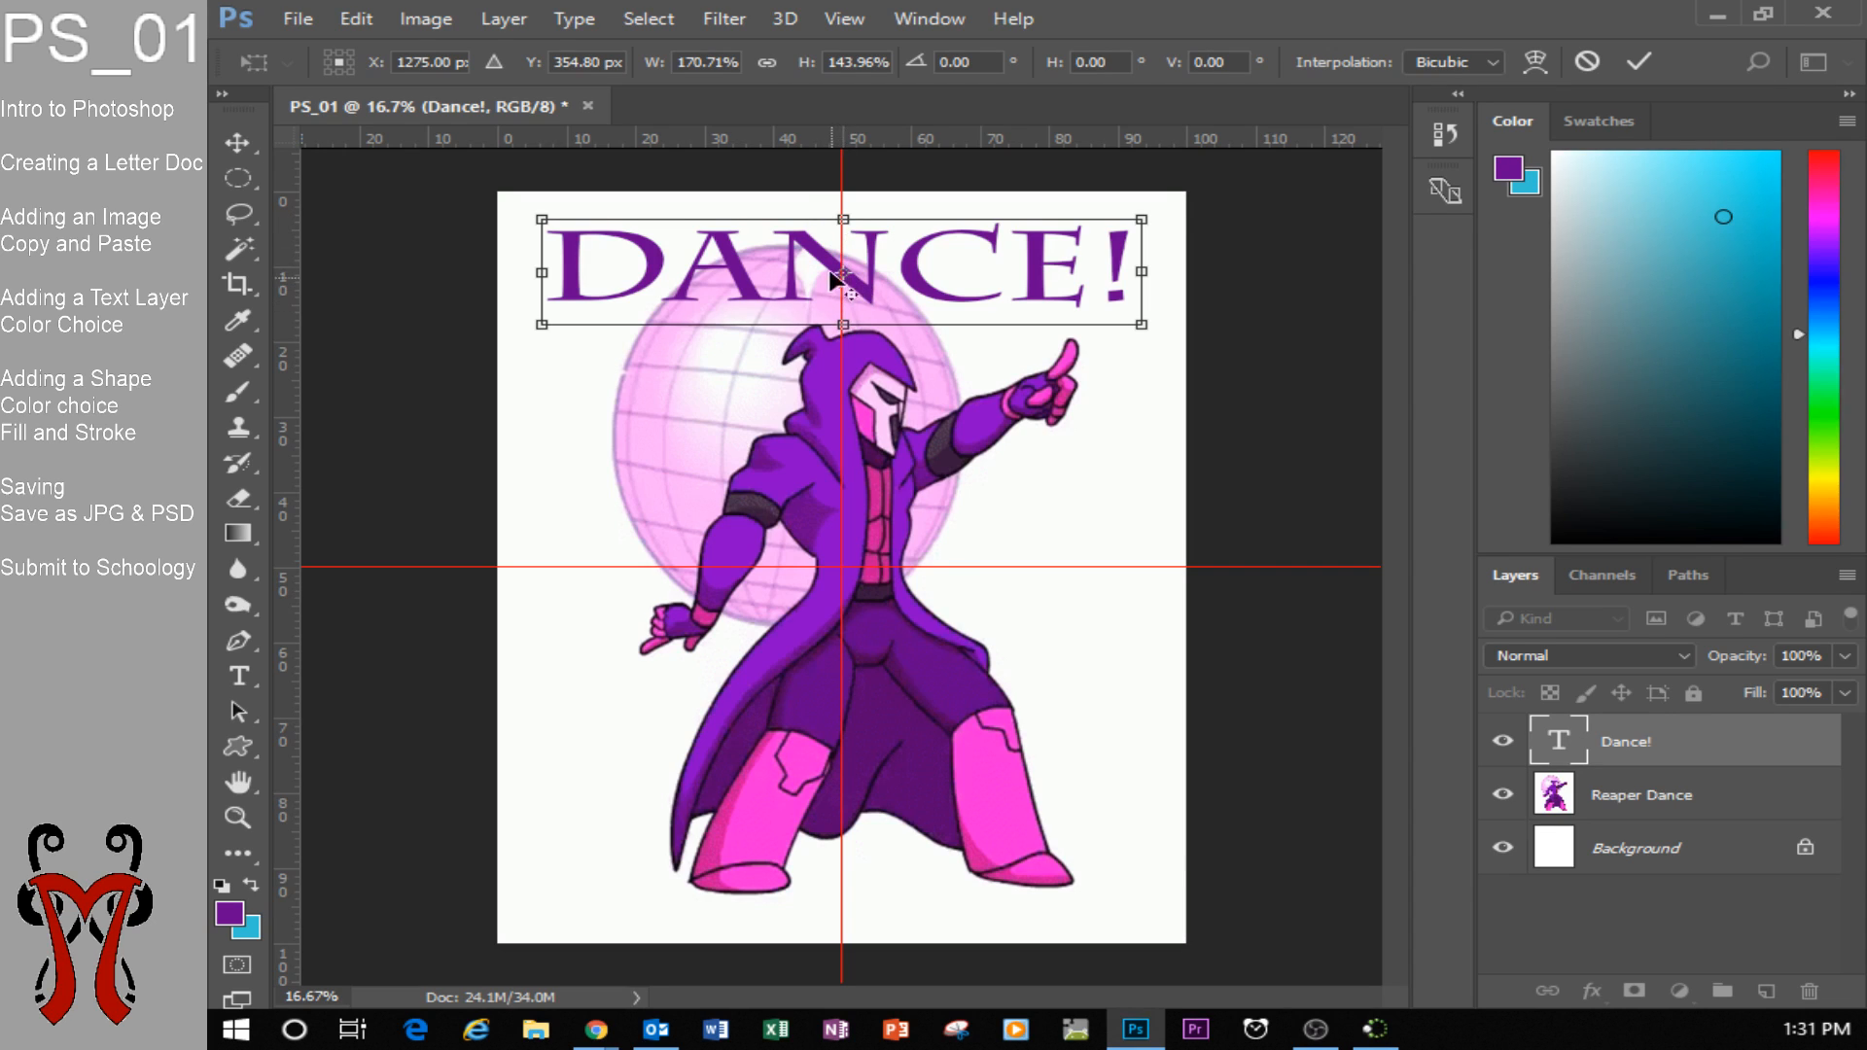
mouse_move(953, 258)
mouse_down()
mouse_move(998, 254)
mouse_move(951, 254)
mouse_up()
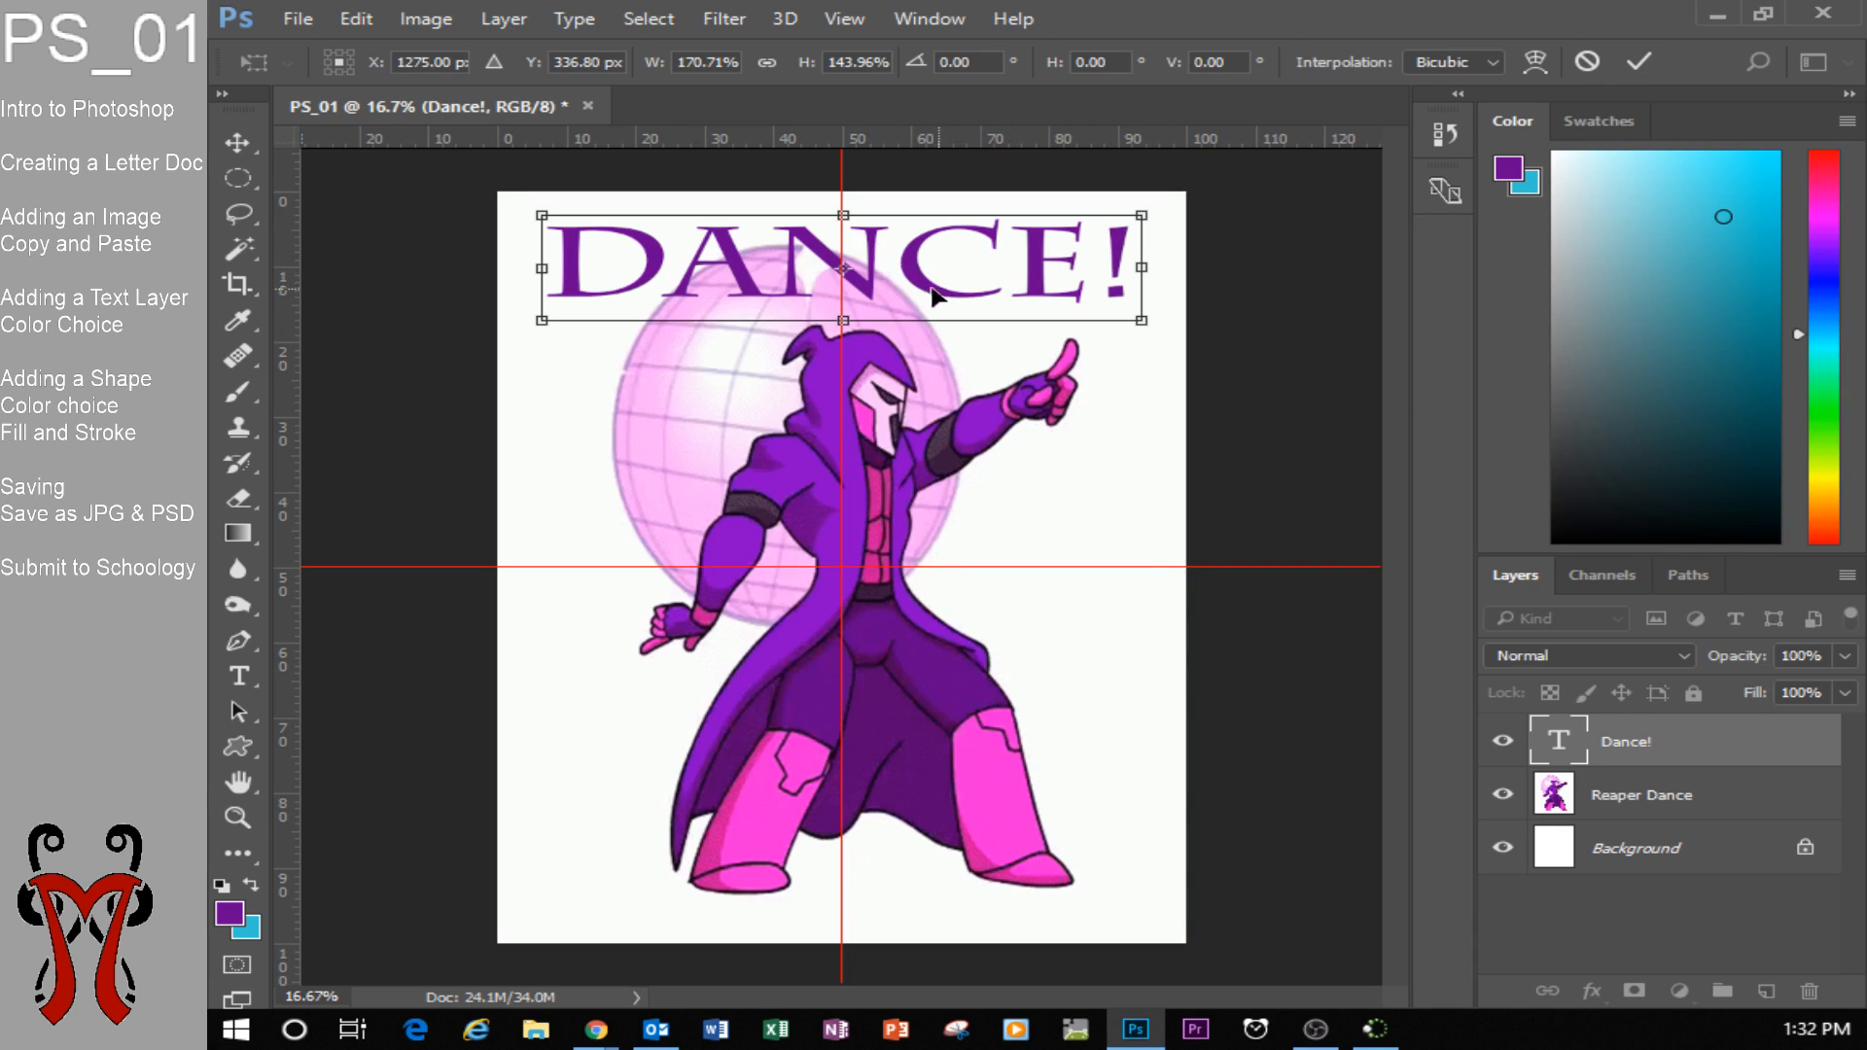
key(Return)
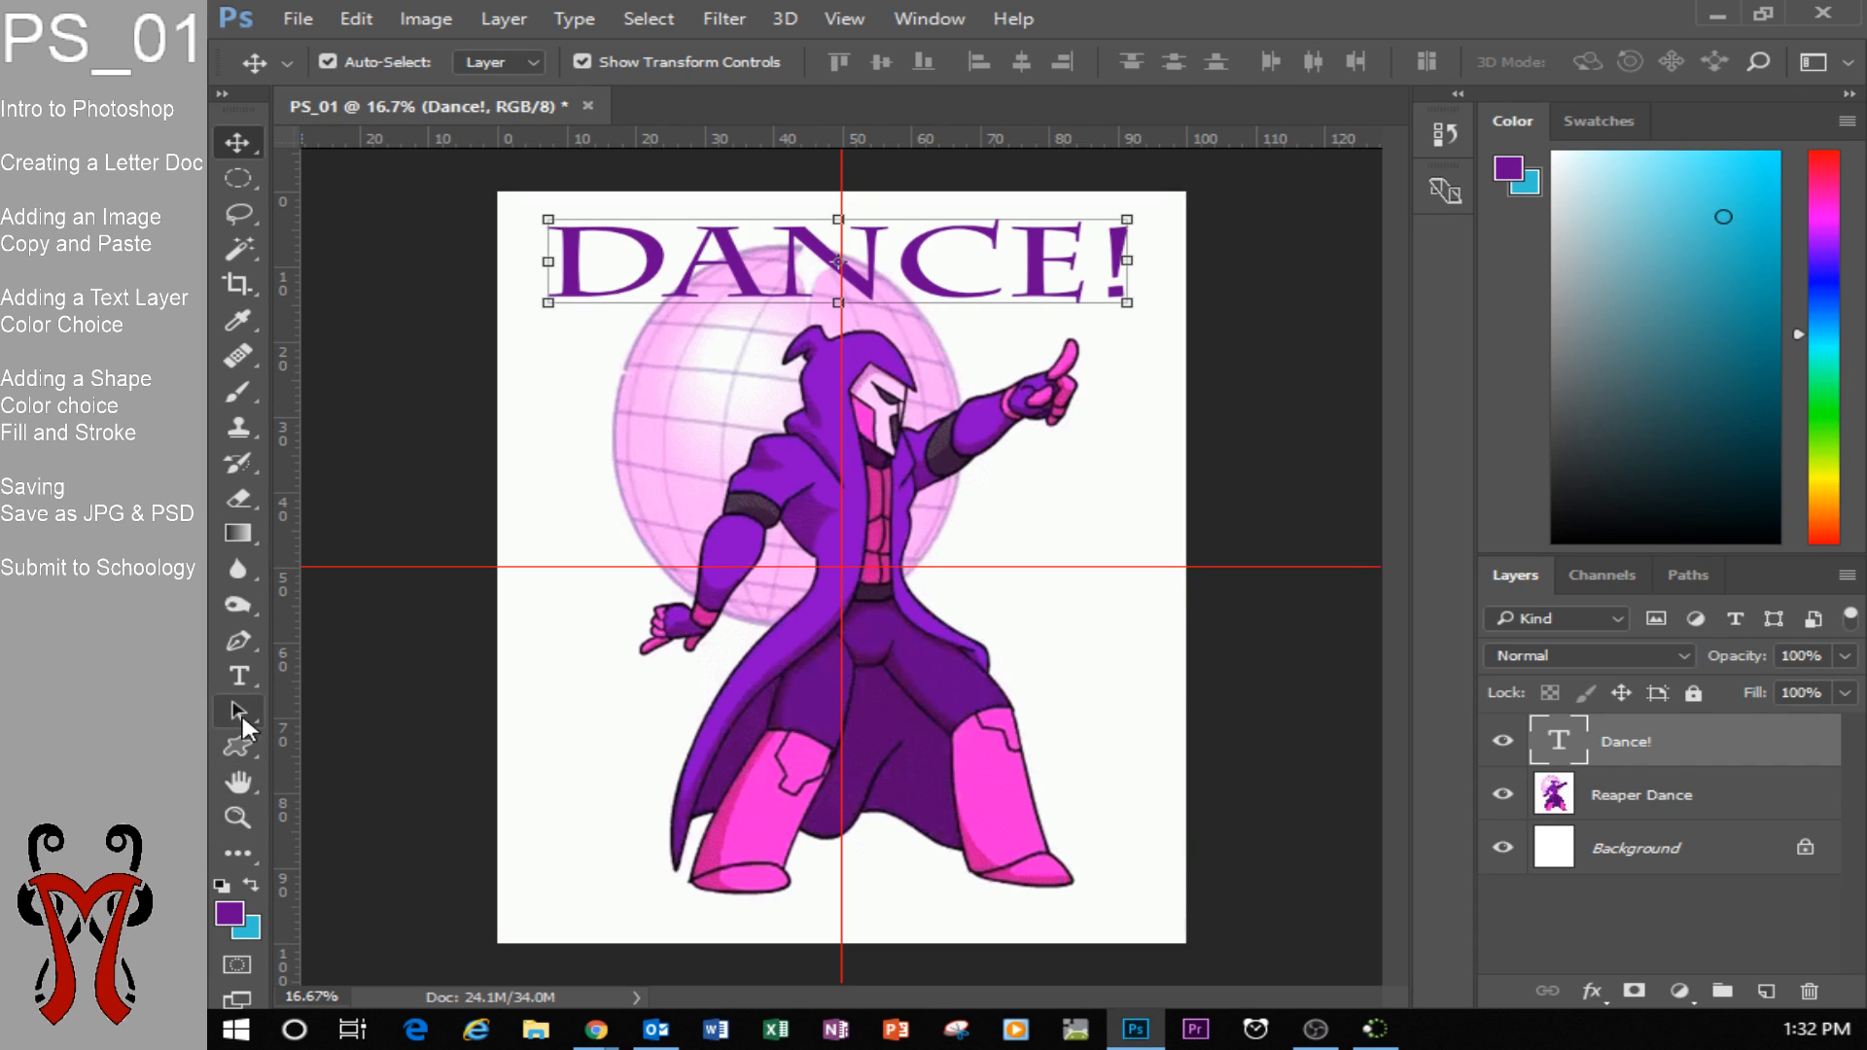
Activate the Custom Shape tool and set its drawing mode to Shape.
right_click(244, 741)
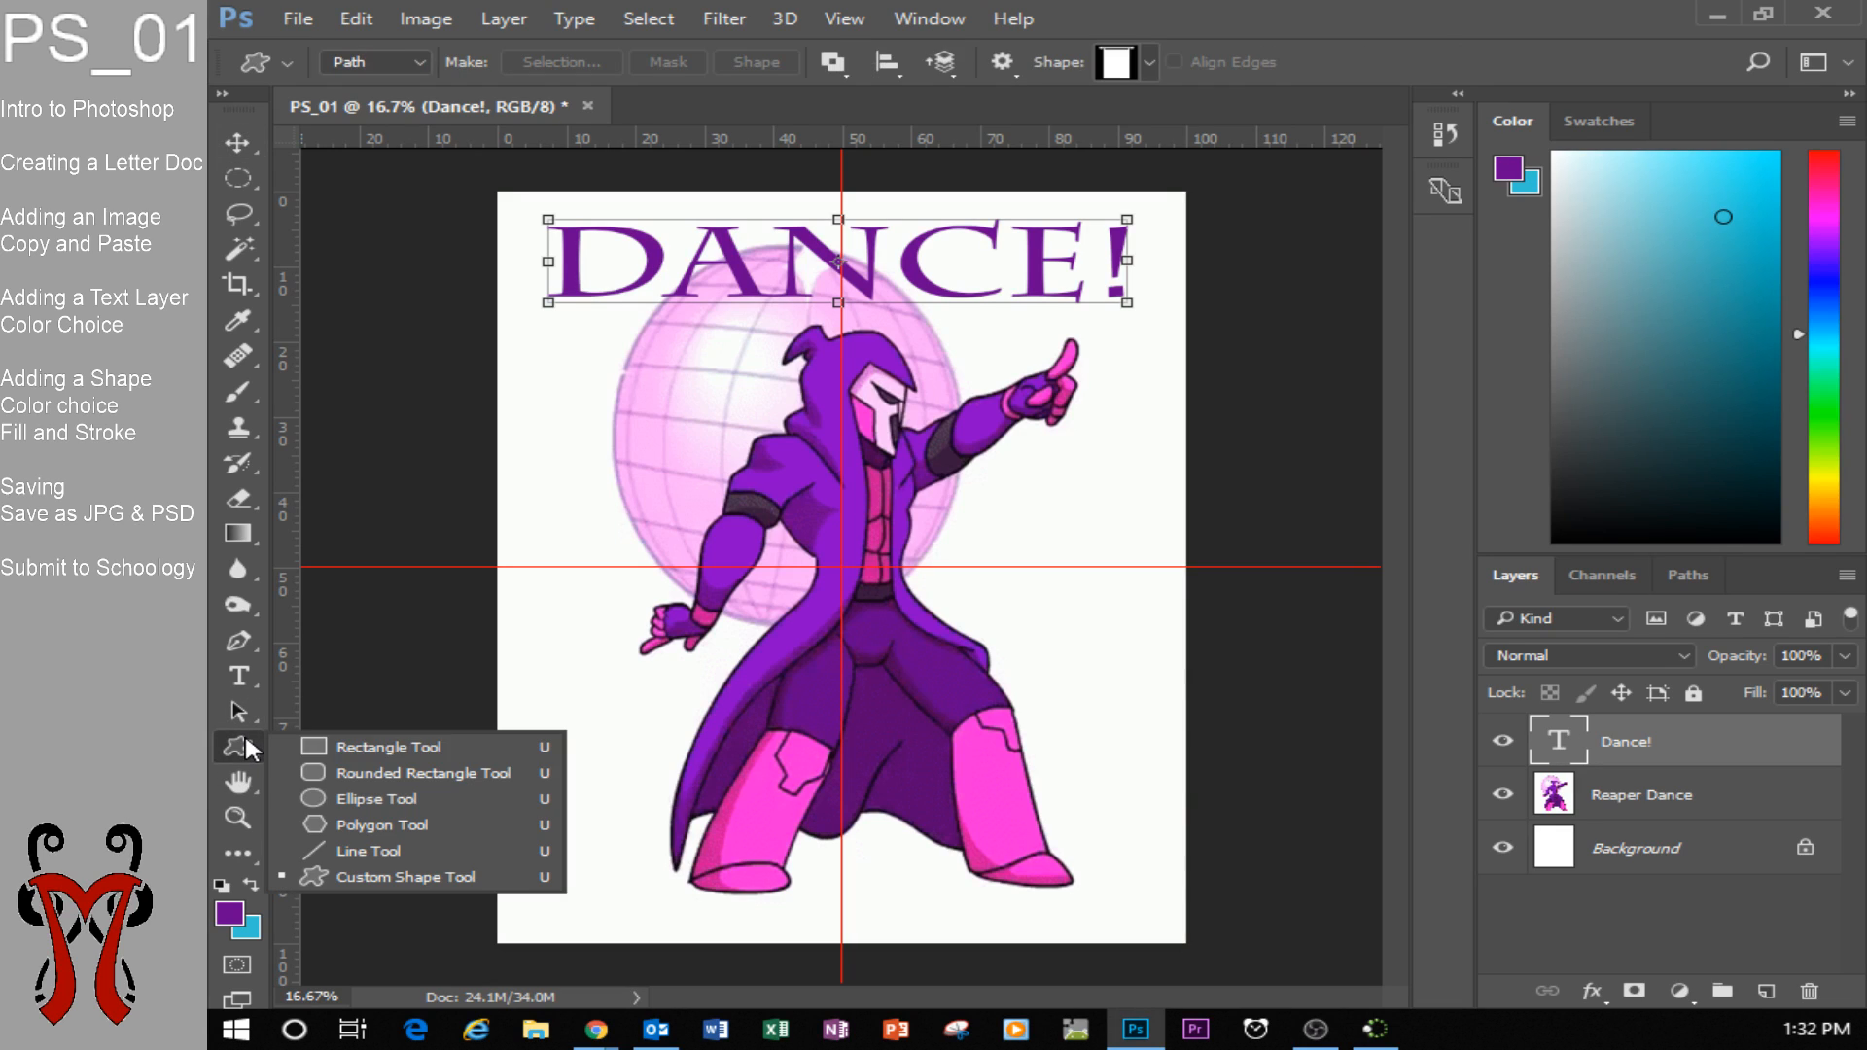
click(305, 745)
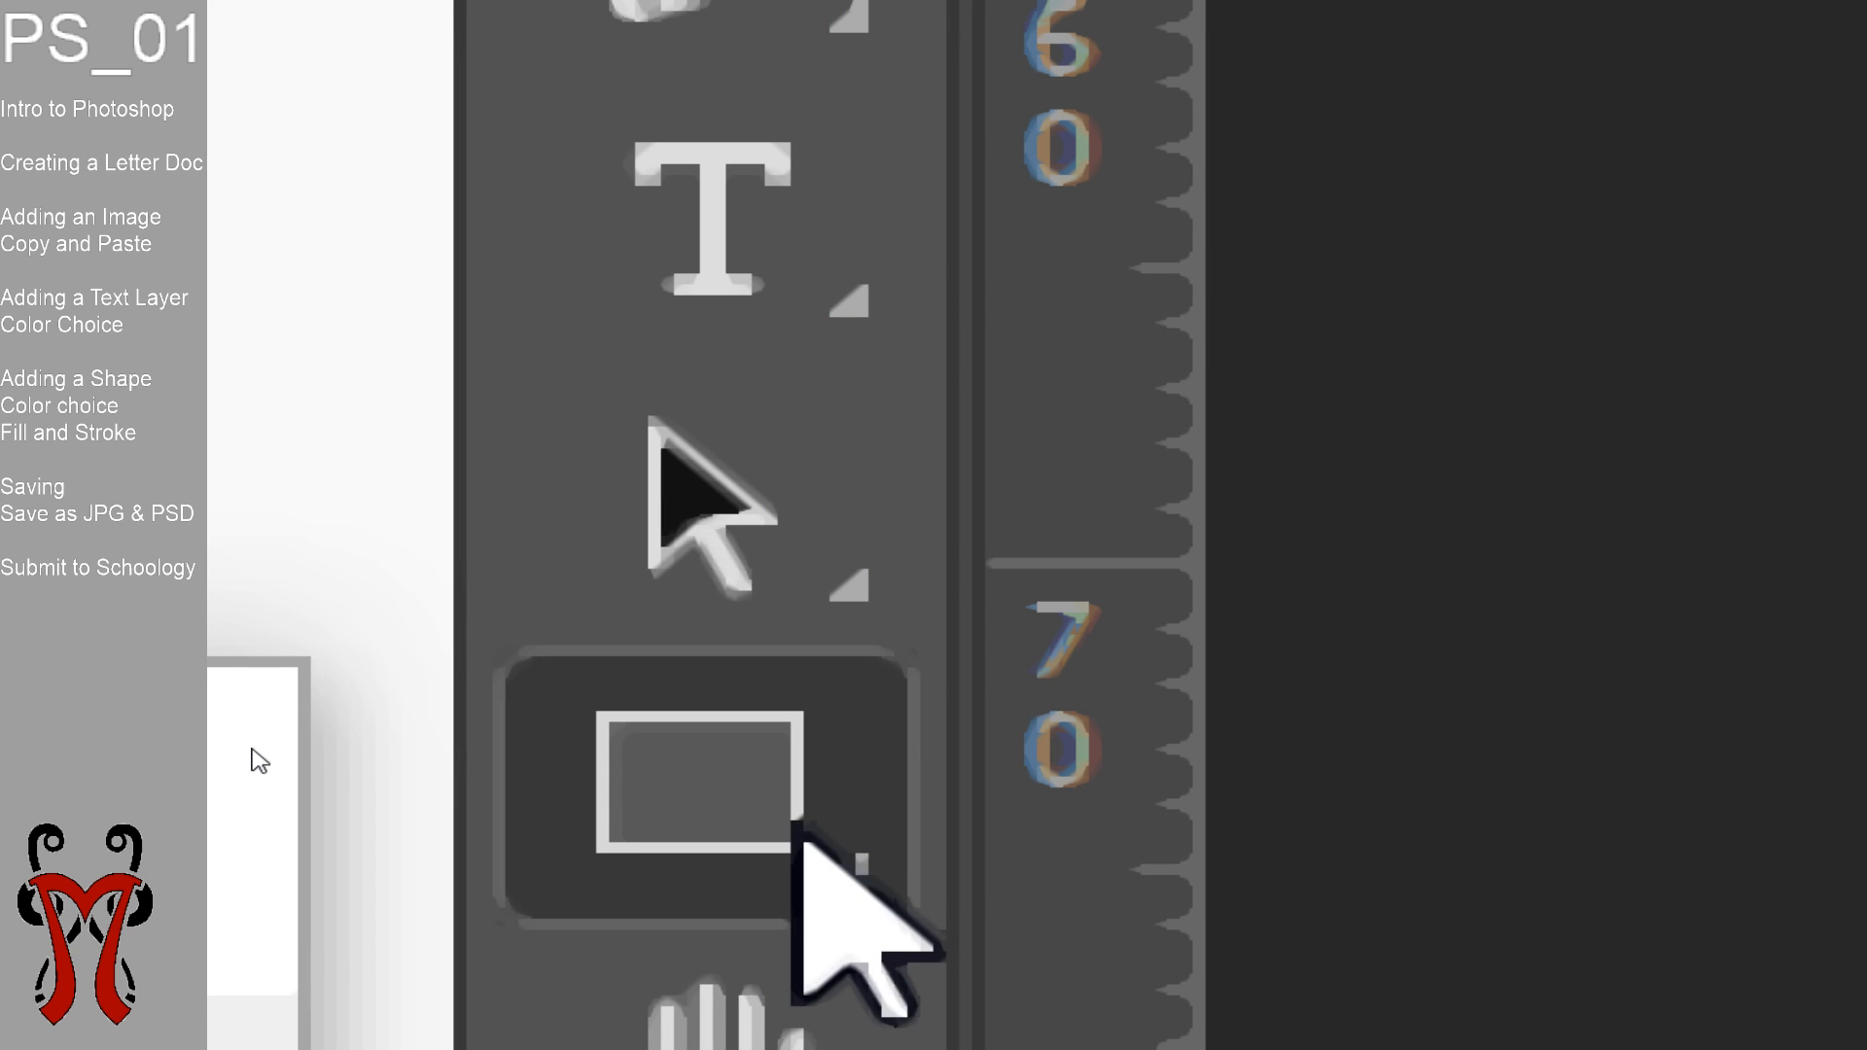
click(745, 727)
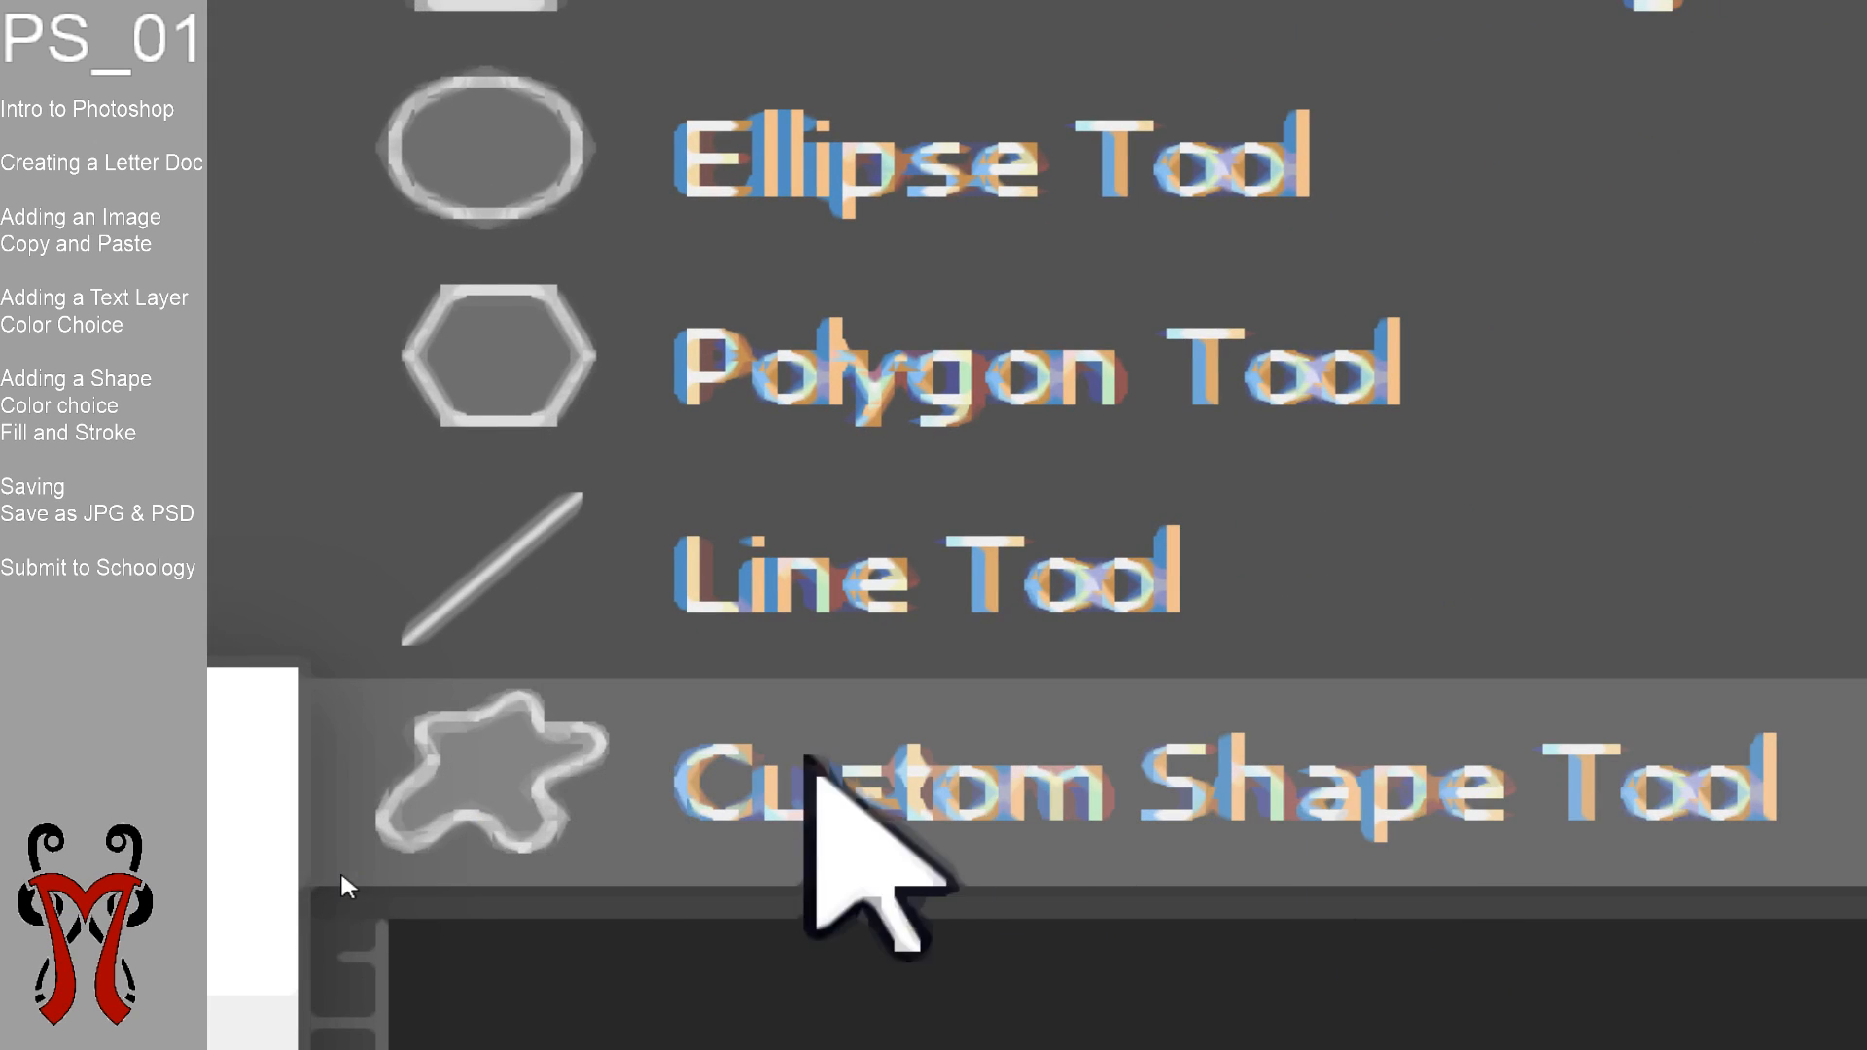
click(376, 878)
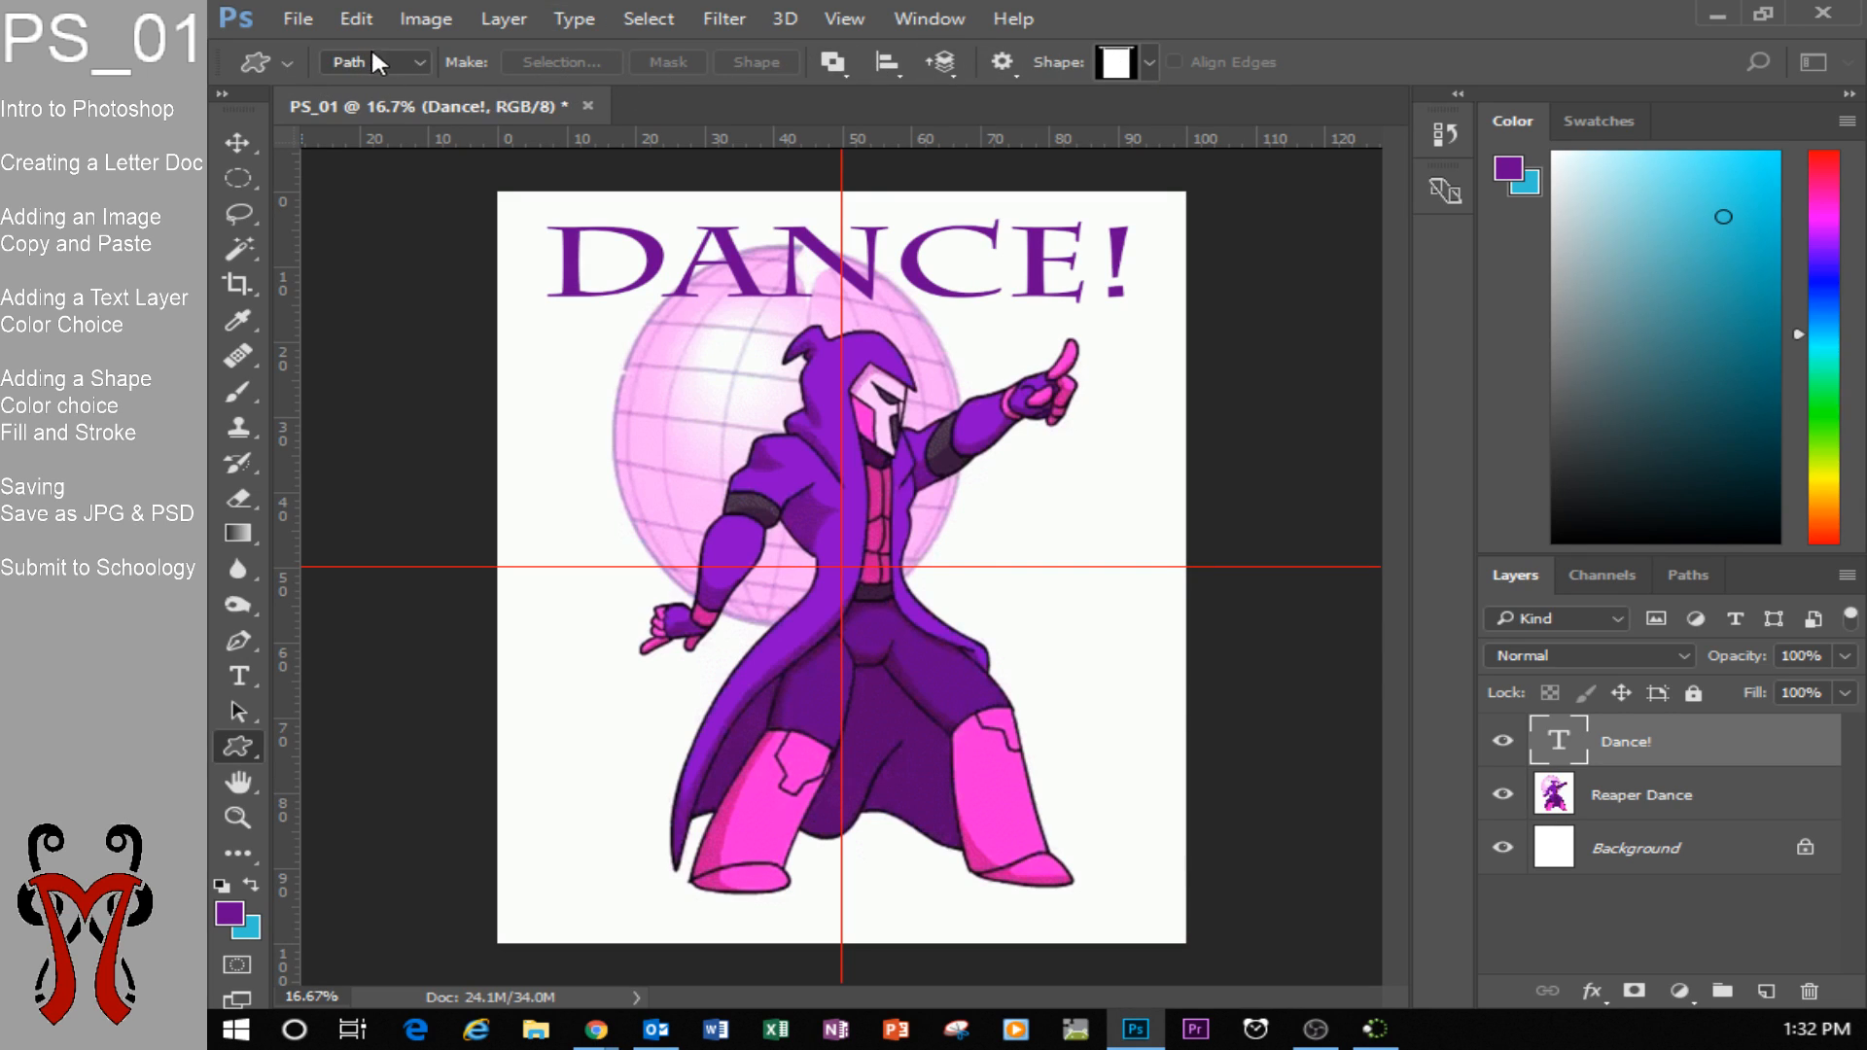
click(422, 55)
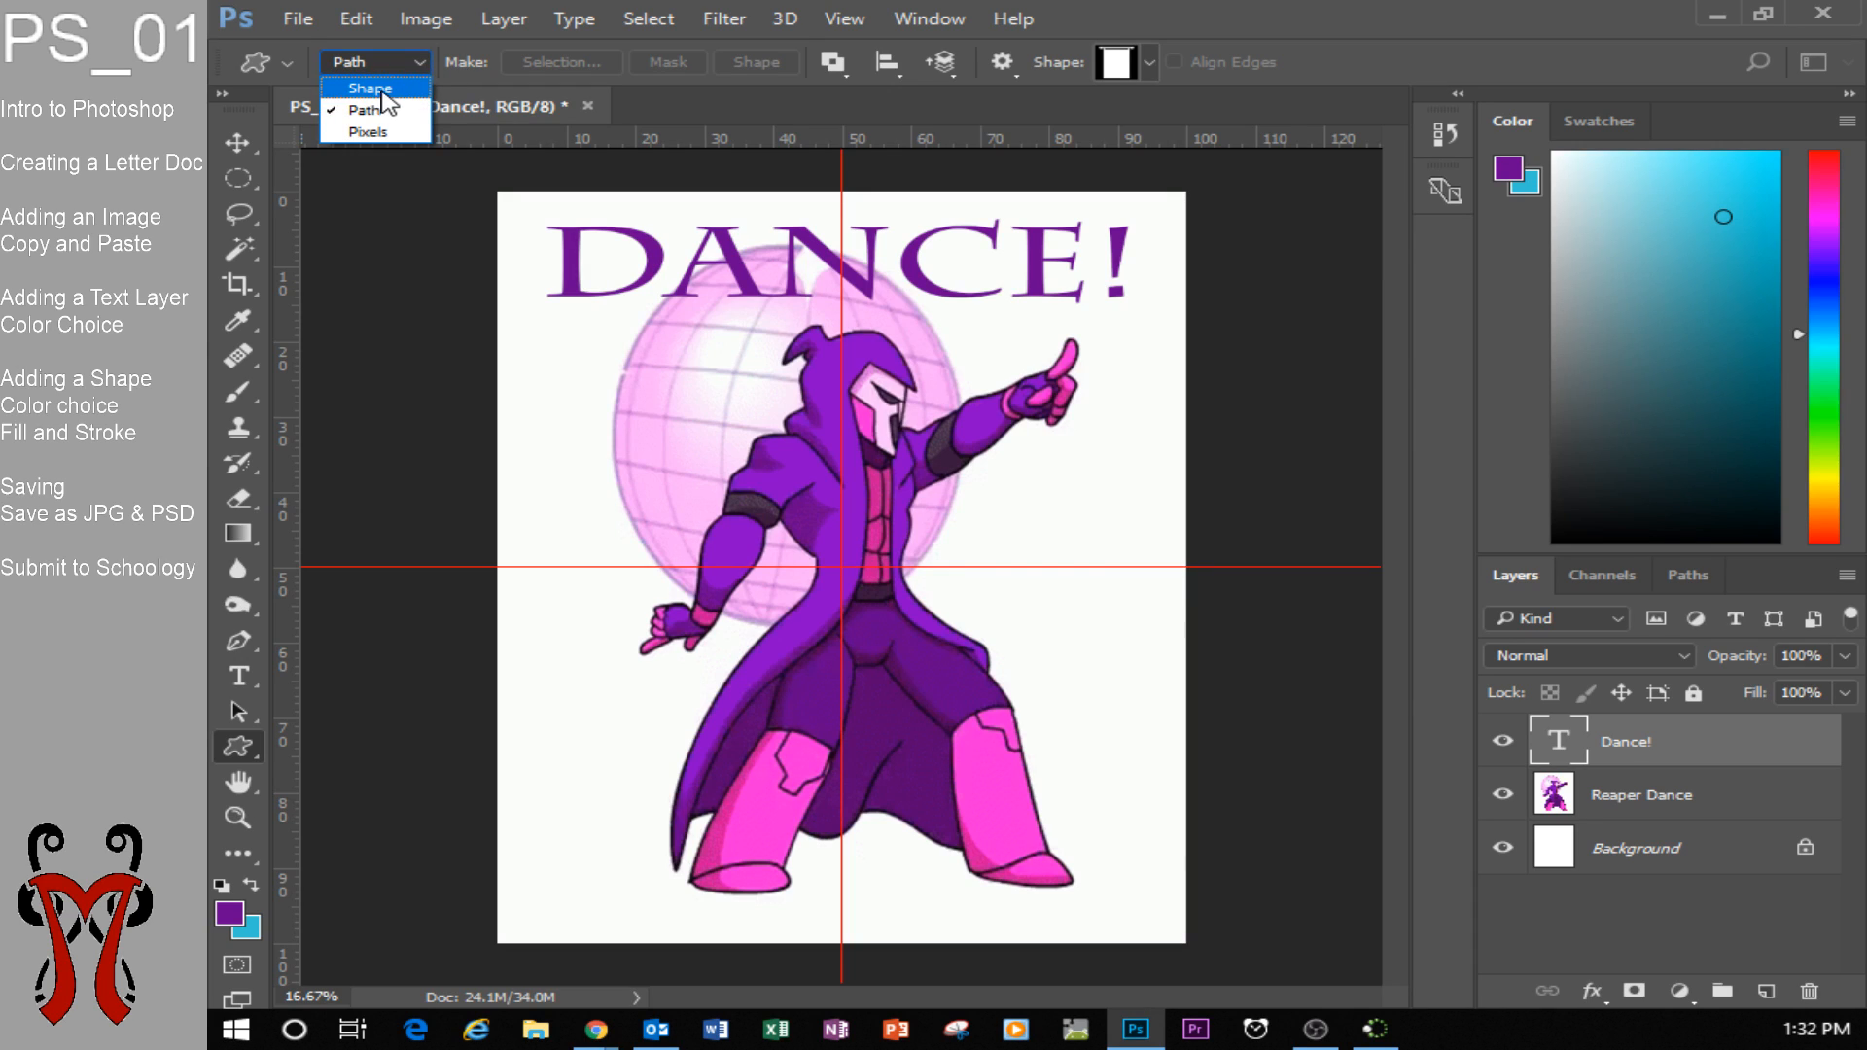
click(375, 89)
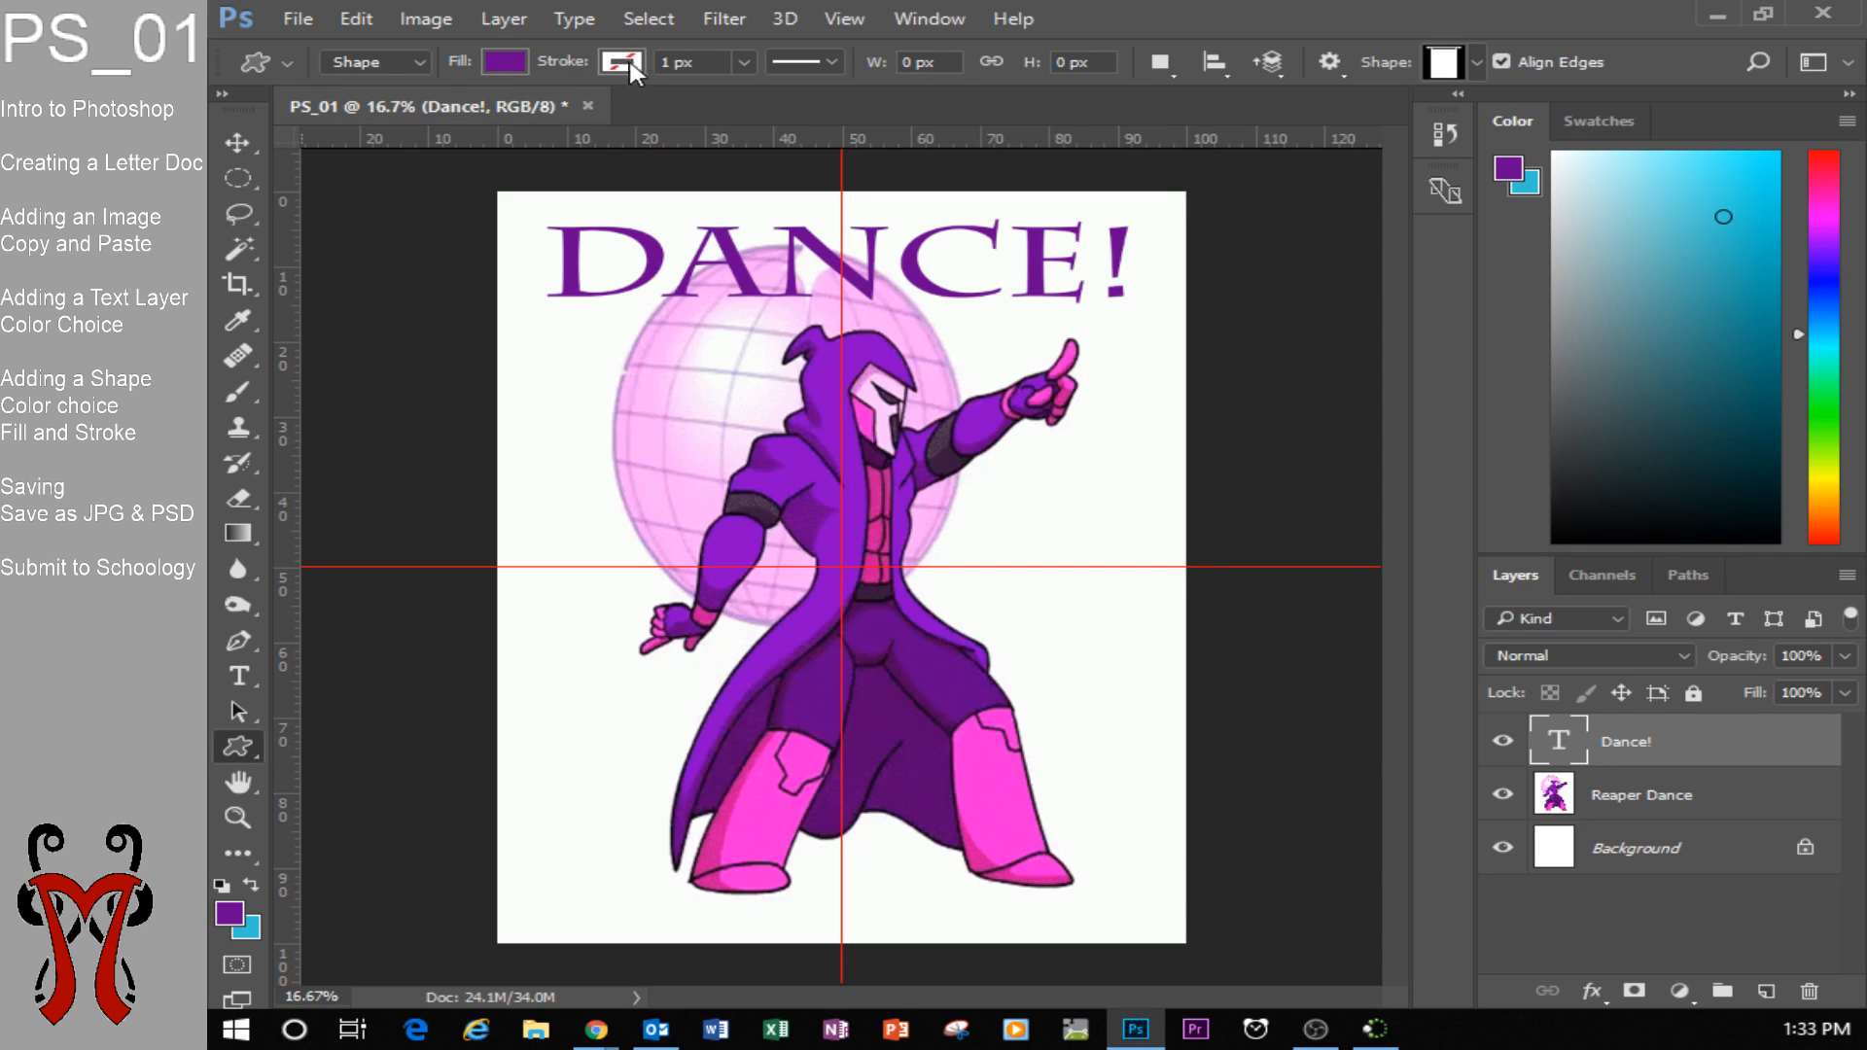
click(832, 61)
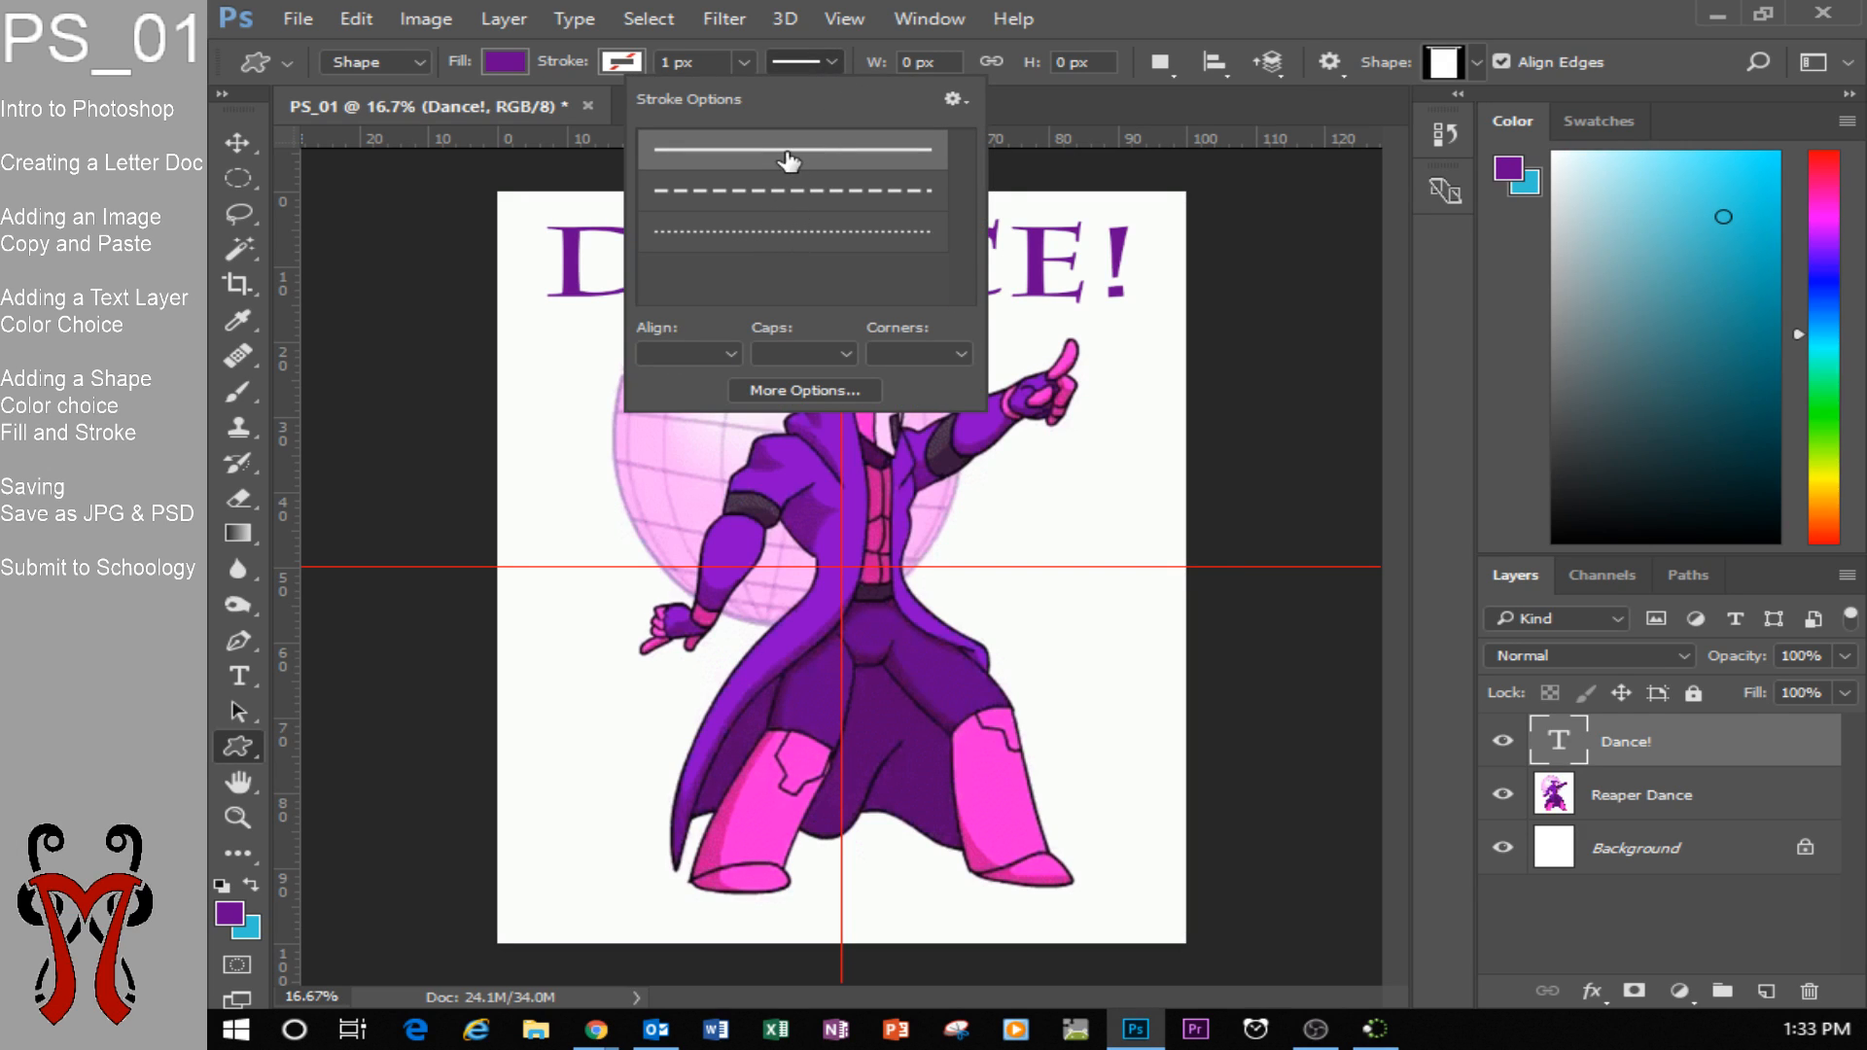
click(823, 57)
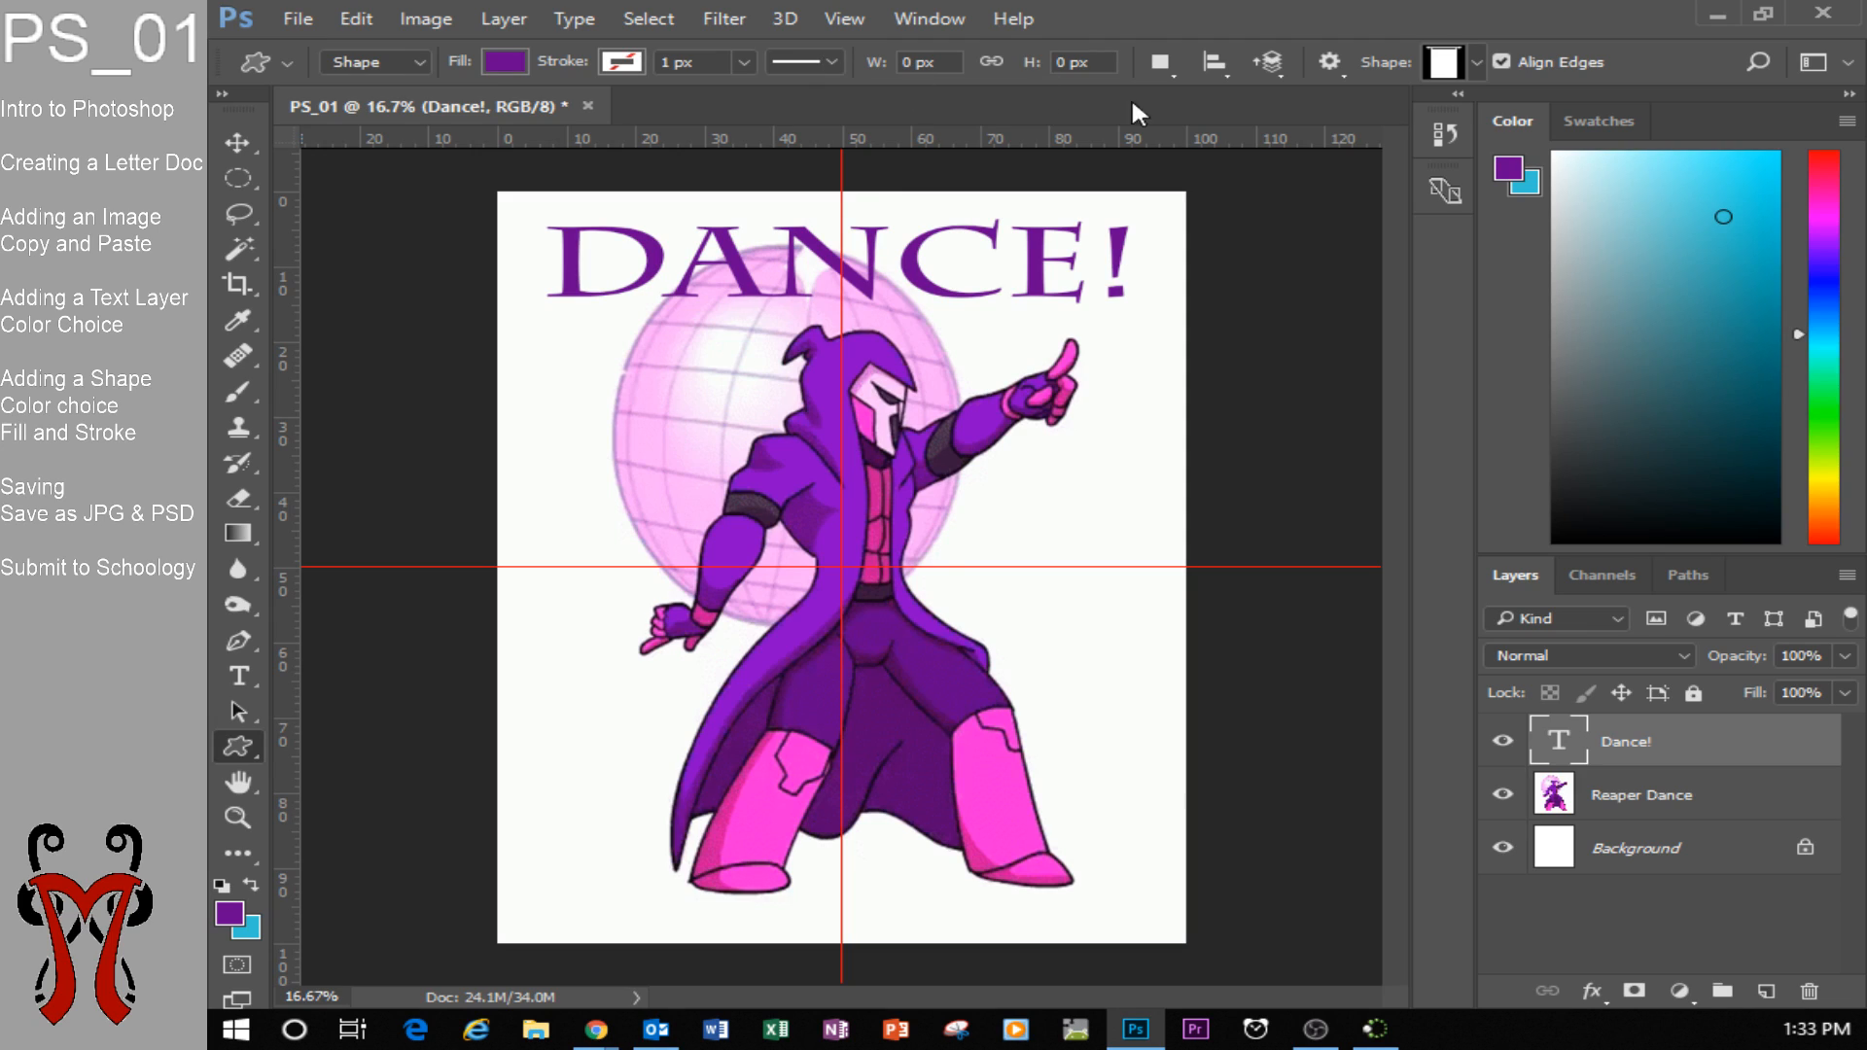
click(1474, 59)
scroll(1482, 176, up, 1)
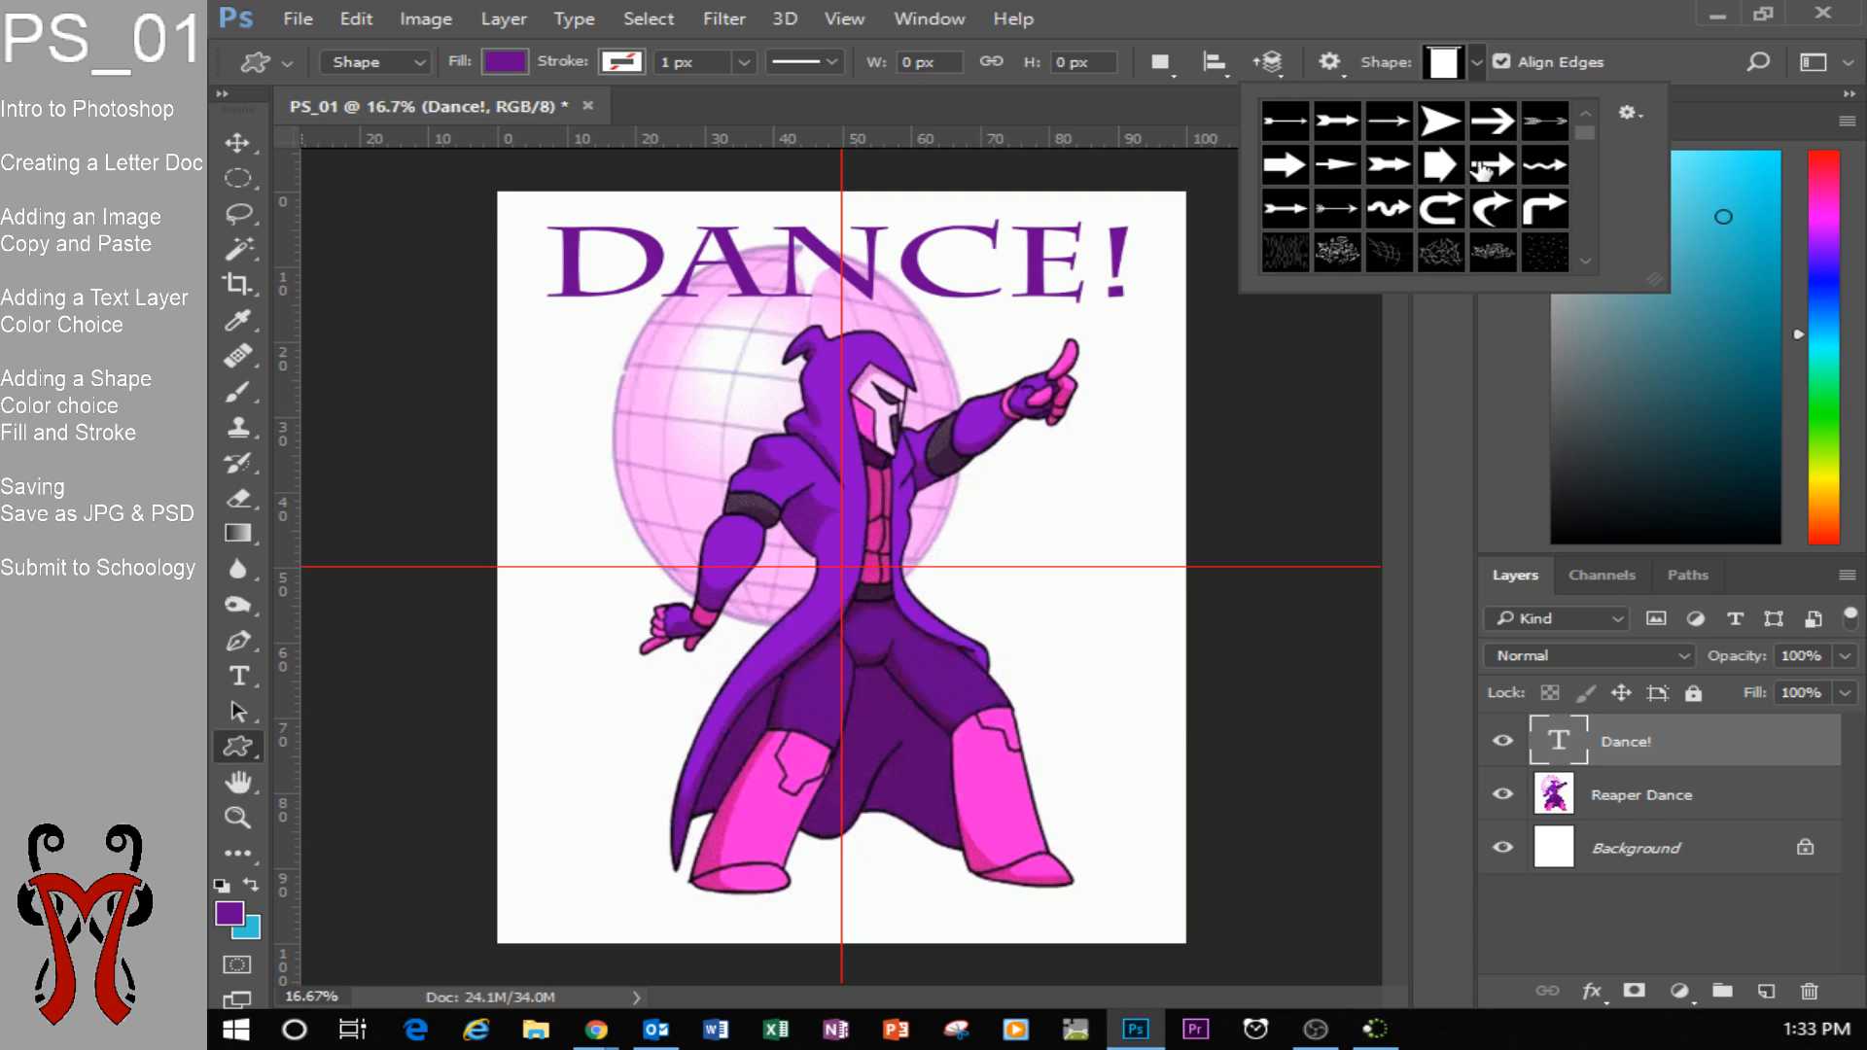
click(1479, 61)
click(1478, 60)
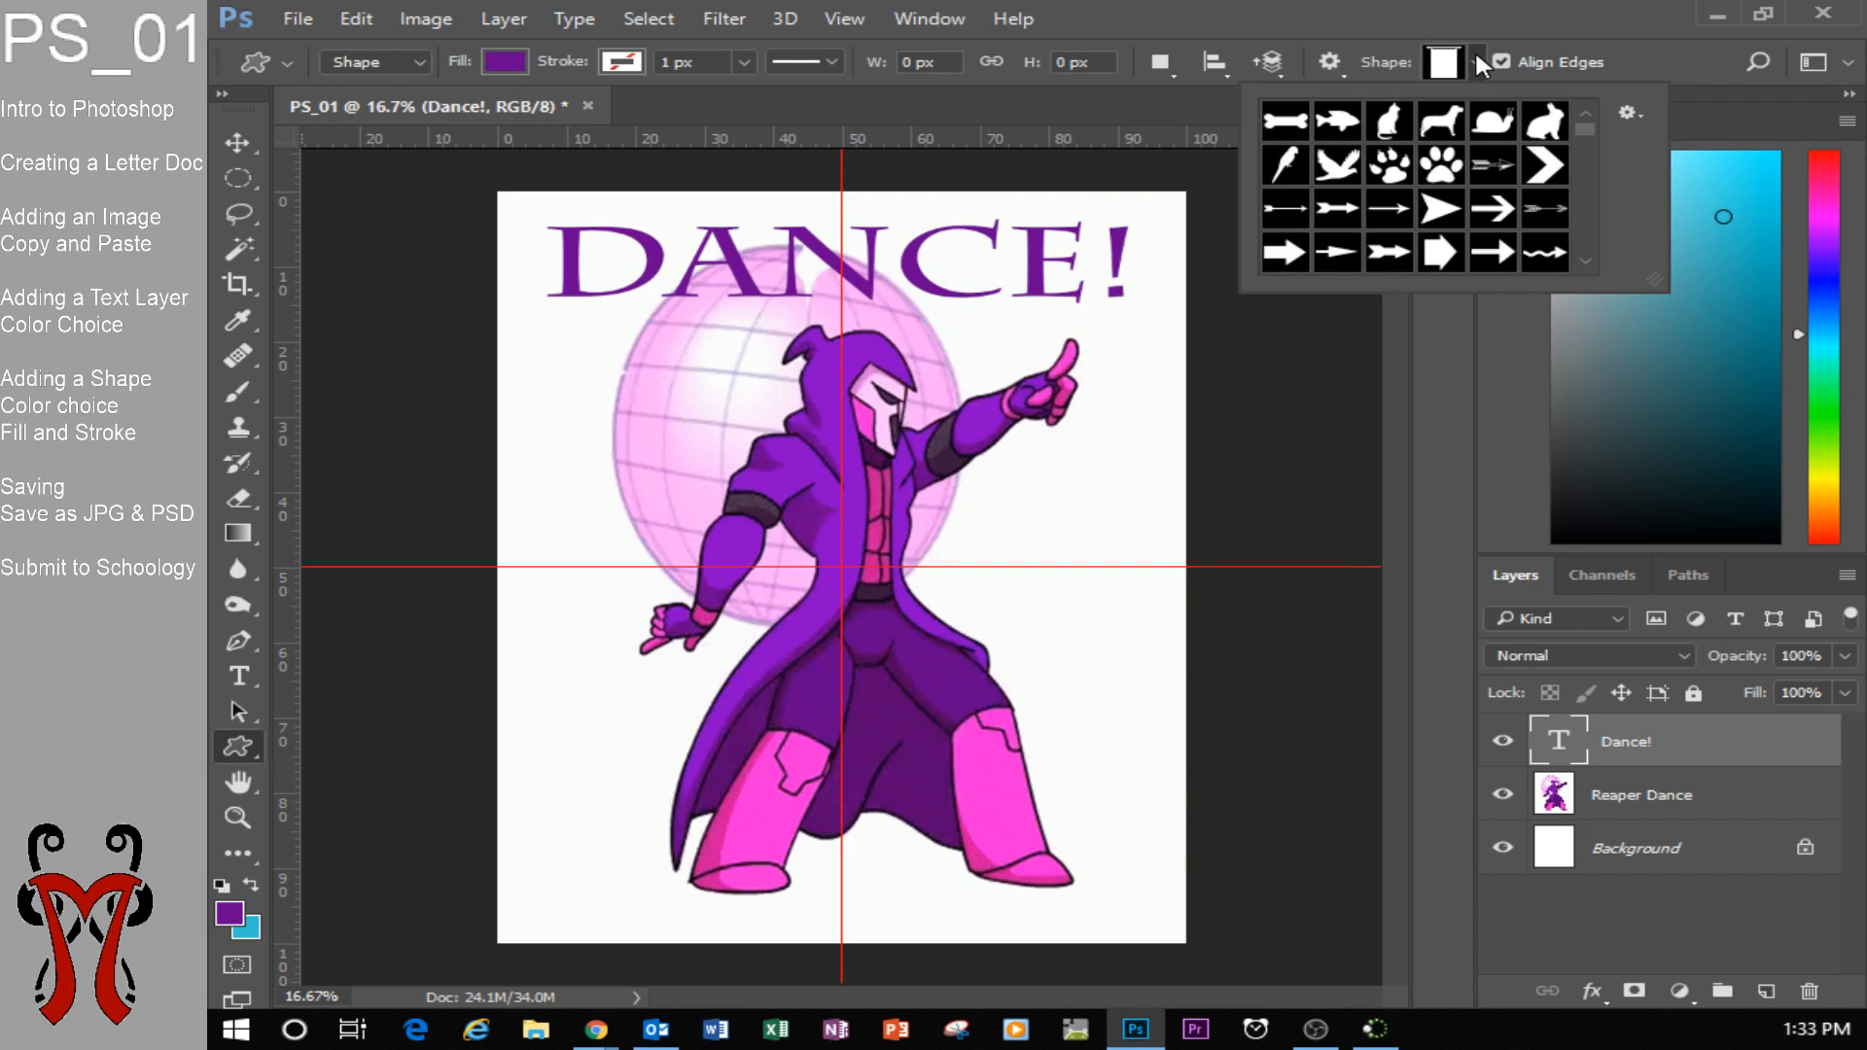
click(1478, 60)
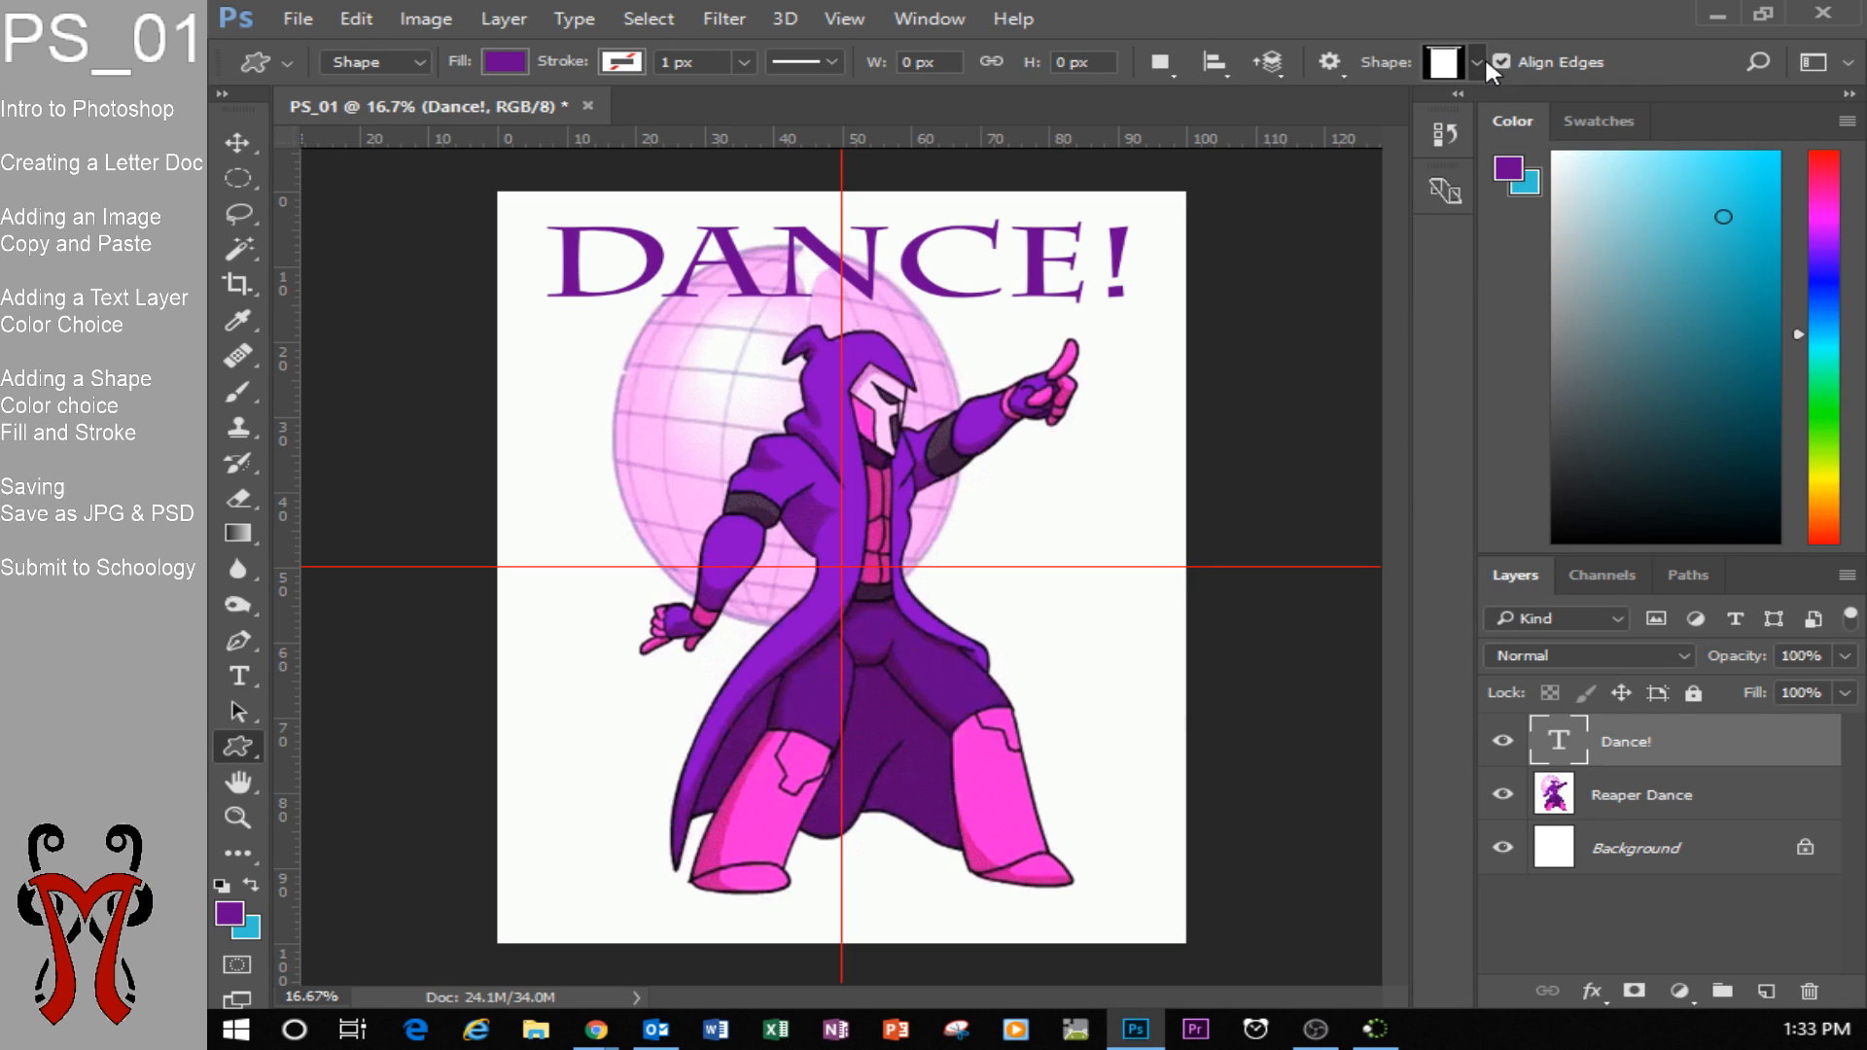
Load the complete All shapes library in place of the current custom shapes.
click(1477, 61)
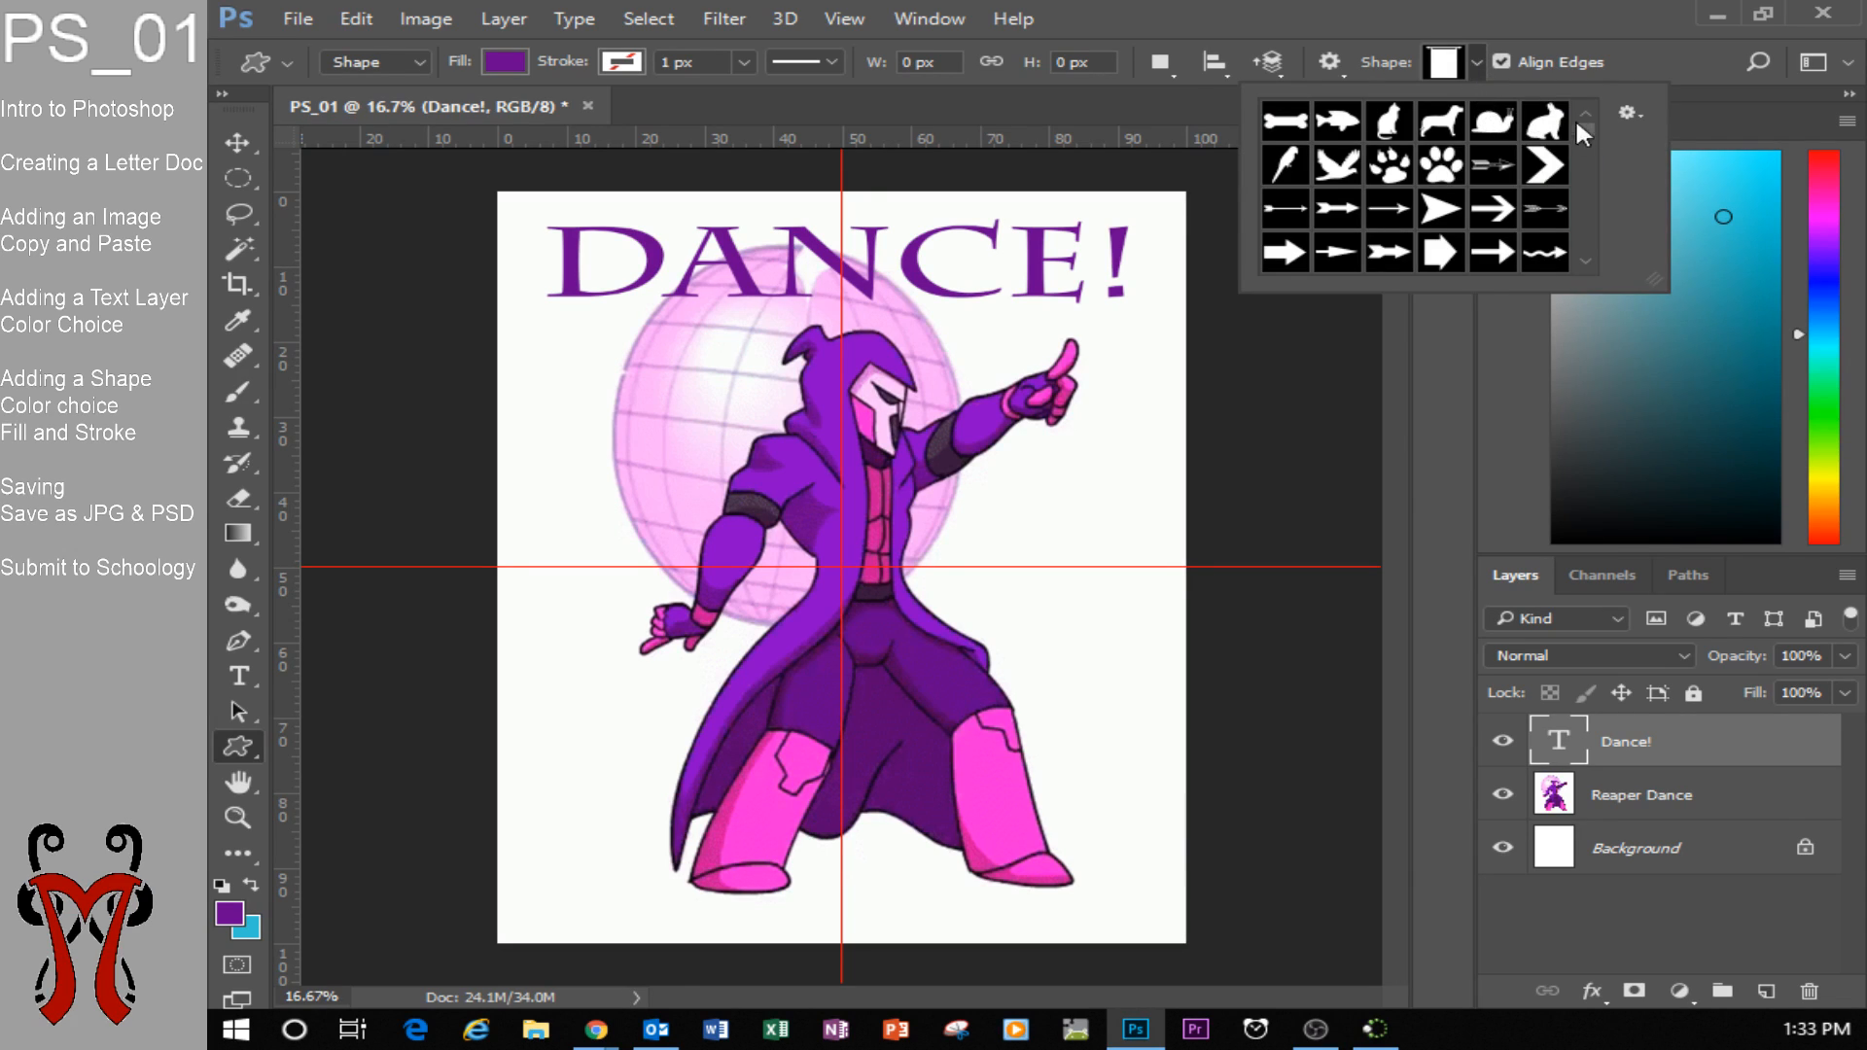
click(1626, 113)
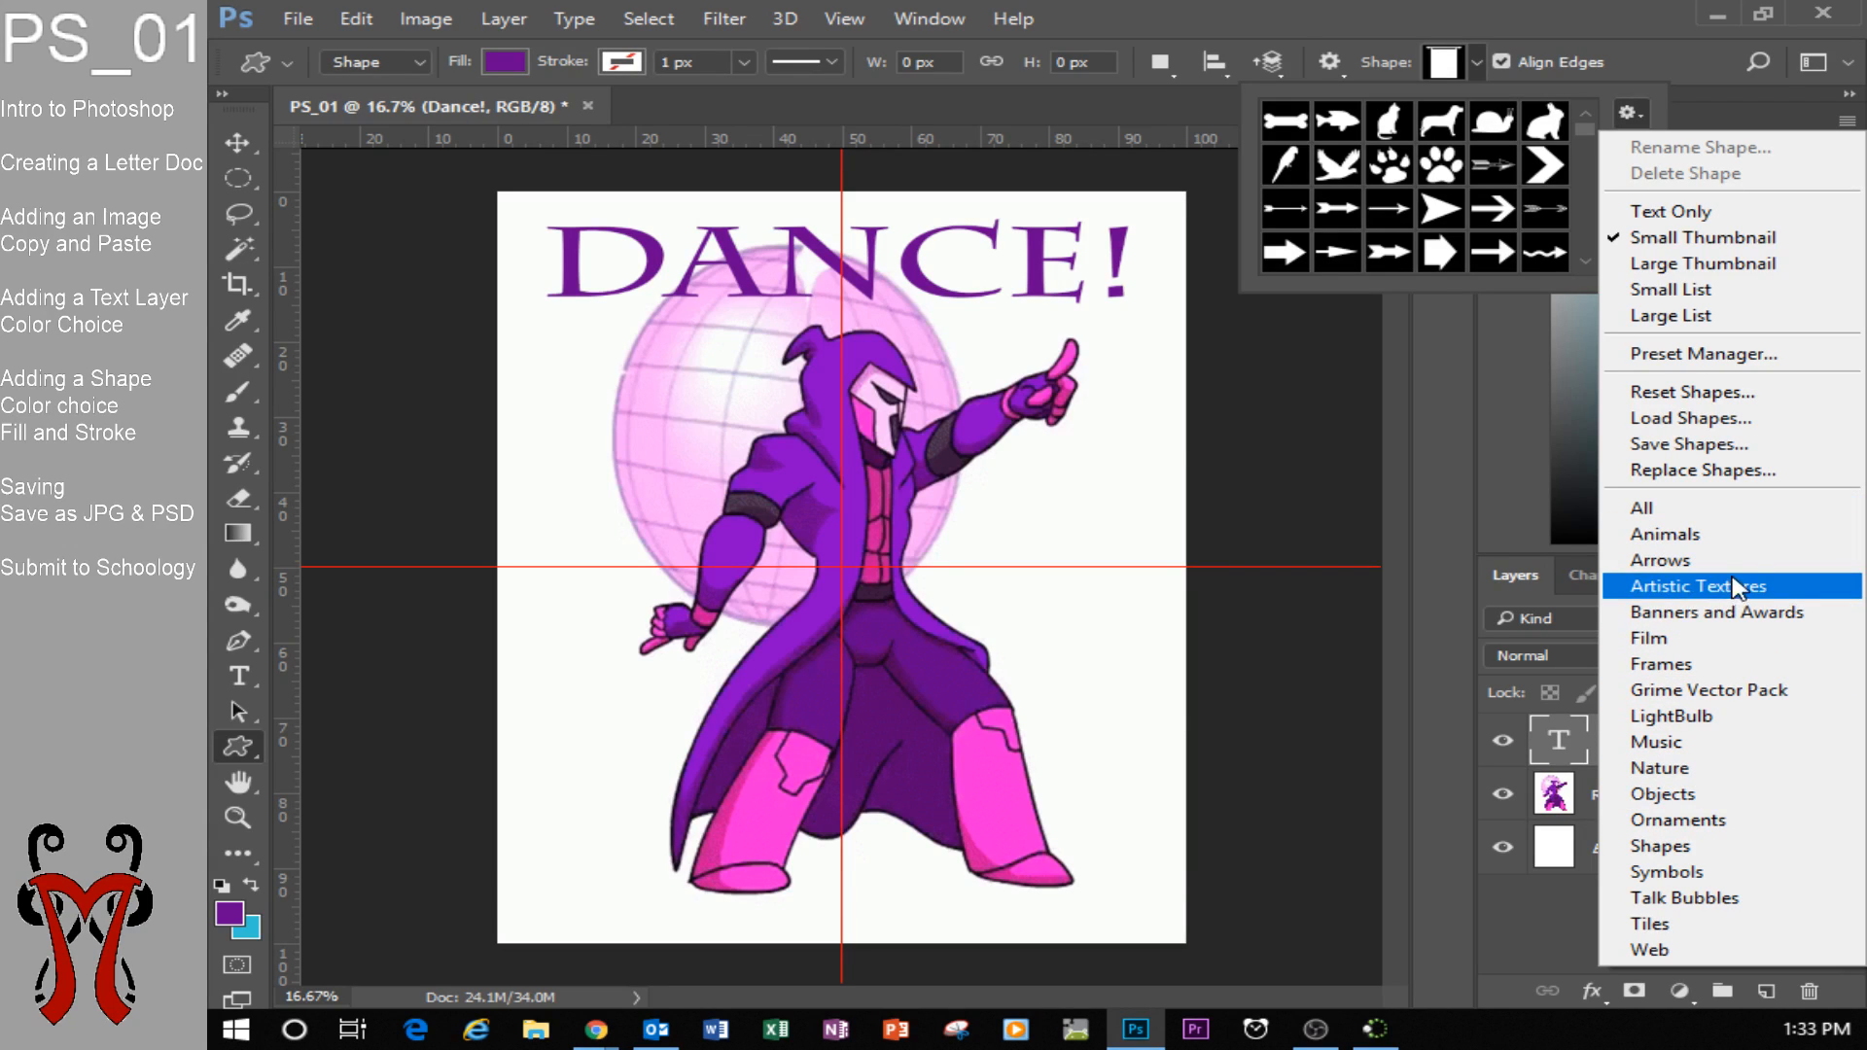
click(1667, 509)
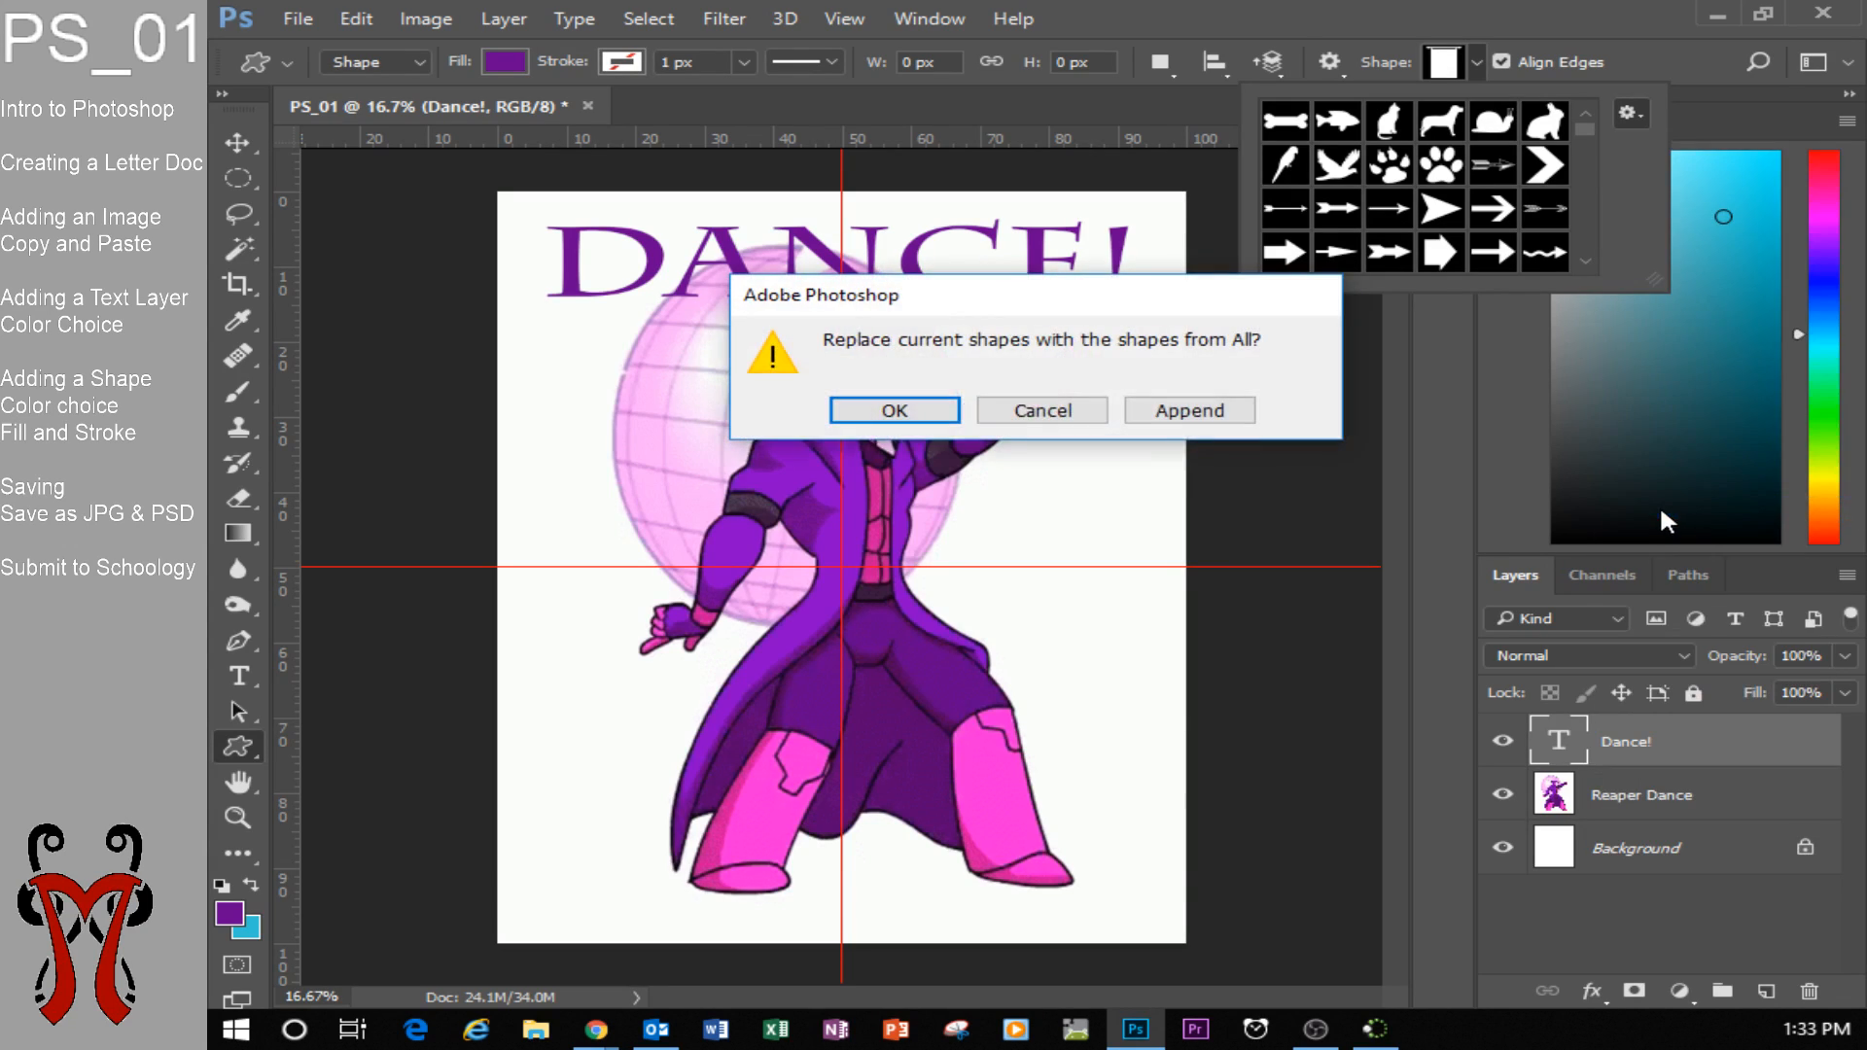
click(896, 412)
Draw an outlined five-point star custom shape about 2148 px wide and 2496 px high over the Reaper, below the title.
click(1470, 61)
click(1472, 58)
drag(1582, 121, 1566, 190)
click(1290, 241)
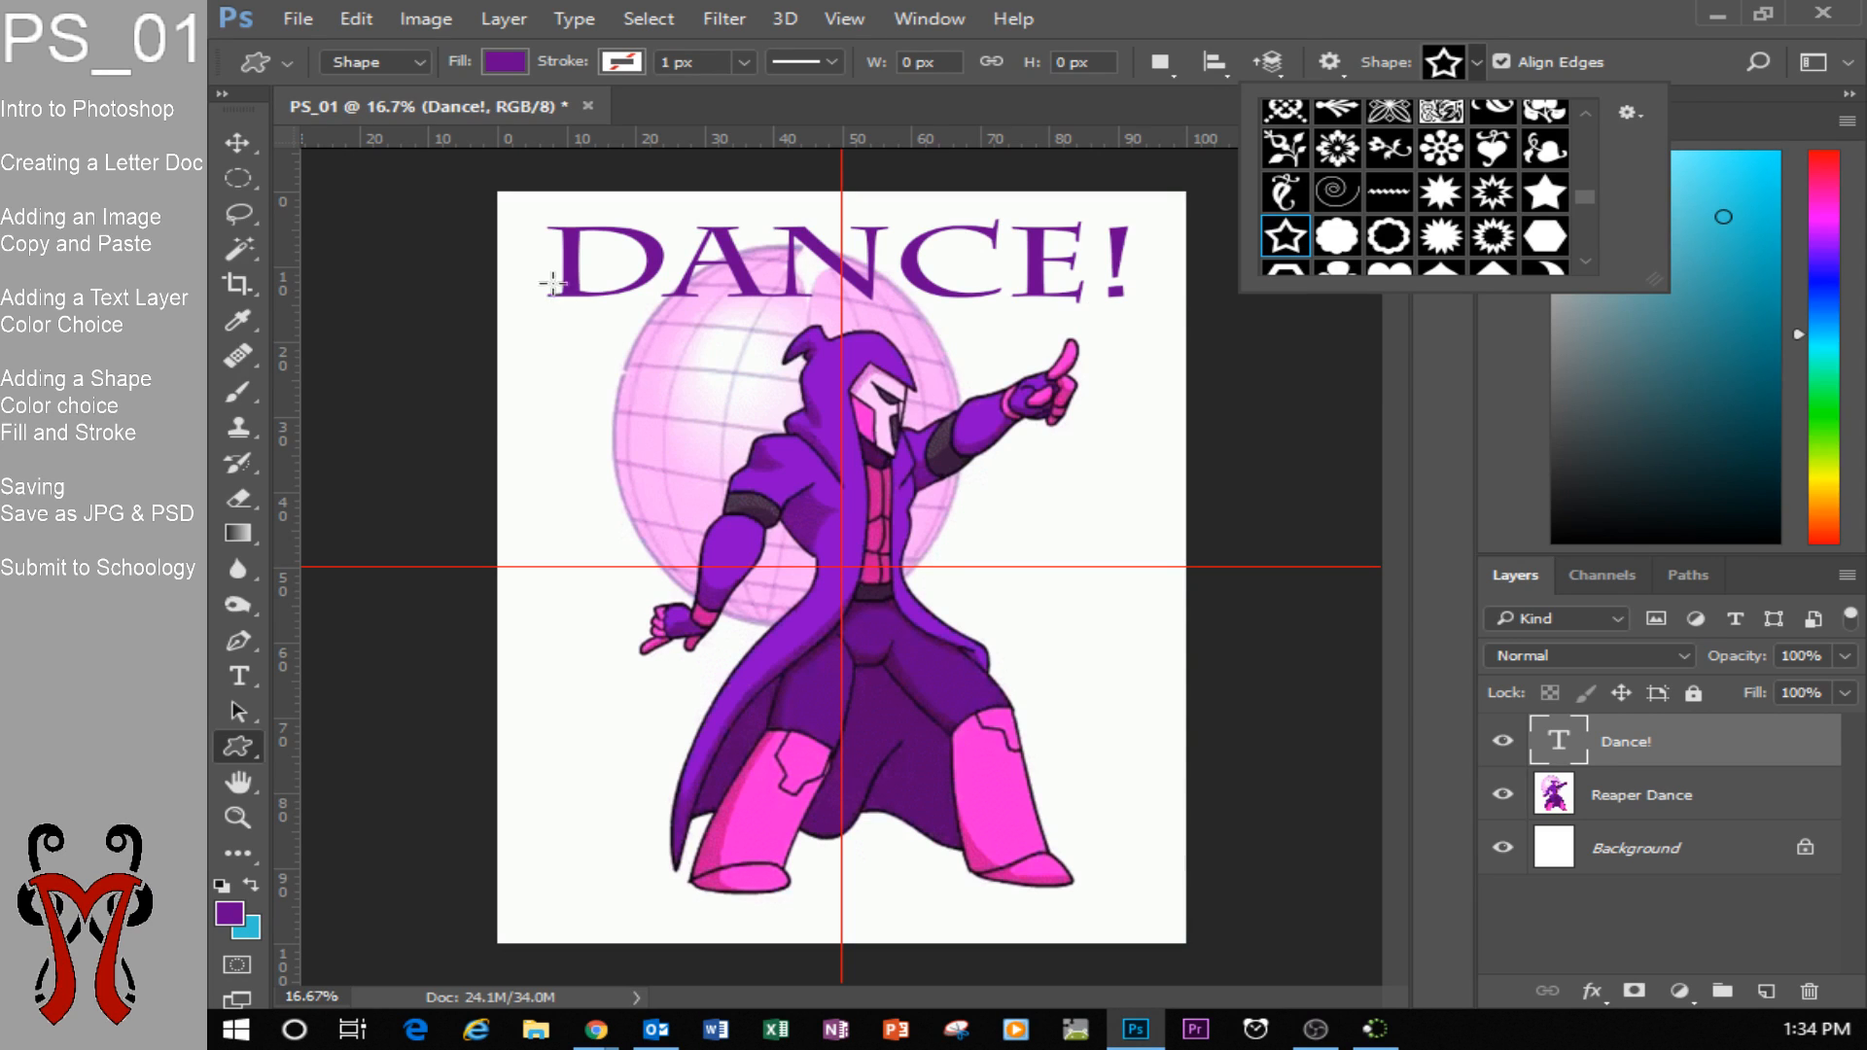
drag(566, 319, 1148, 886)
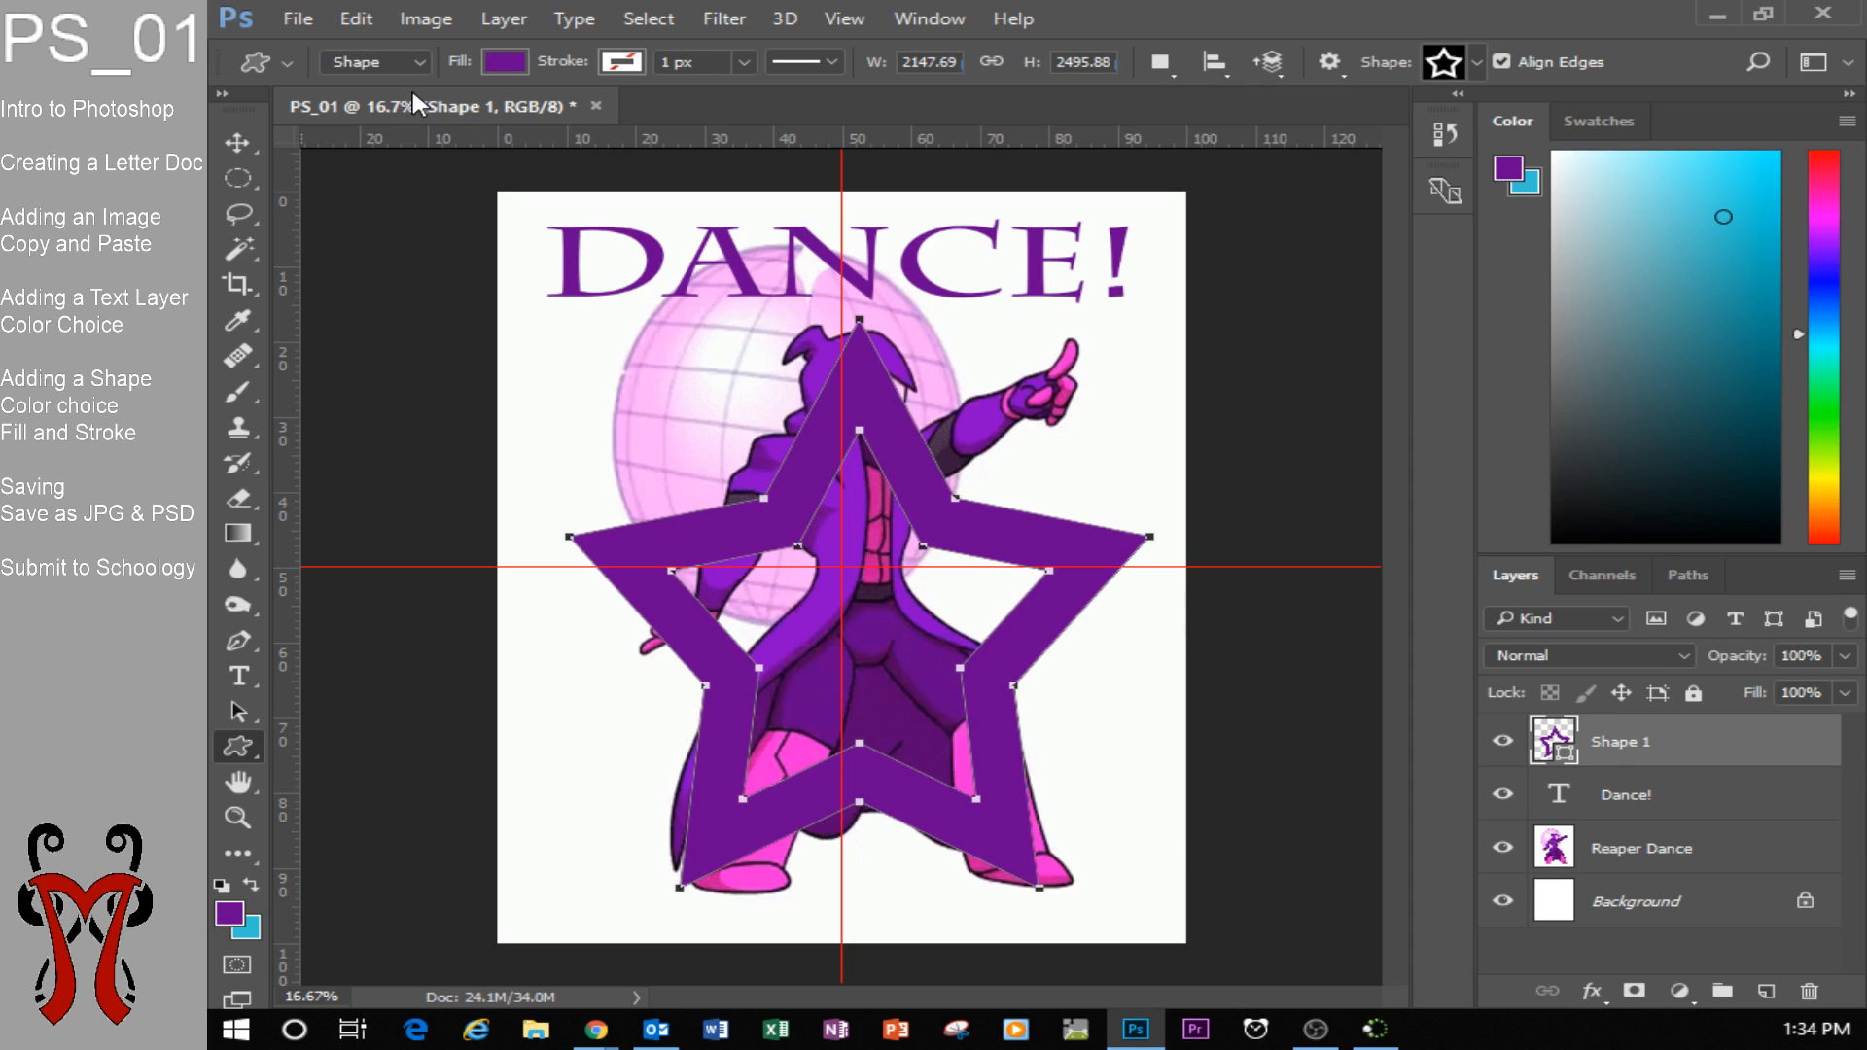
Try green, orange and other swatches as the star's fill and settle on yellow.
click(505, 60)
click(525, 335)
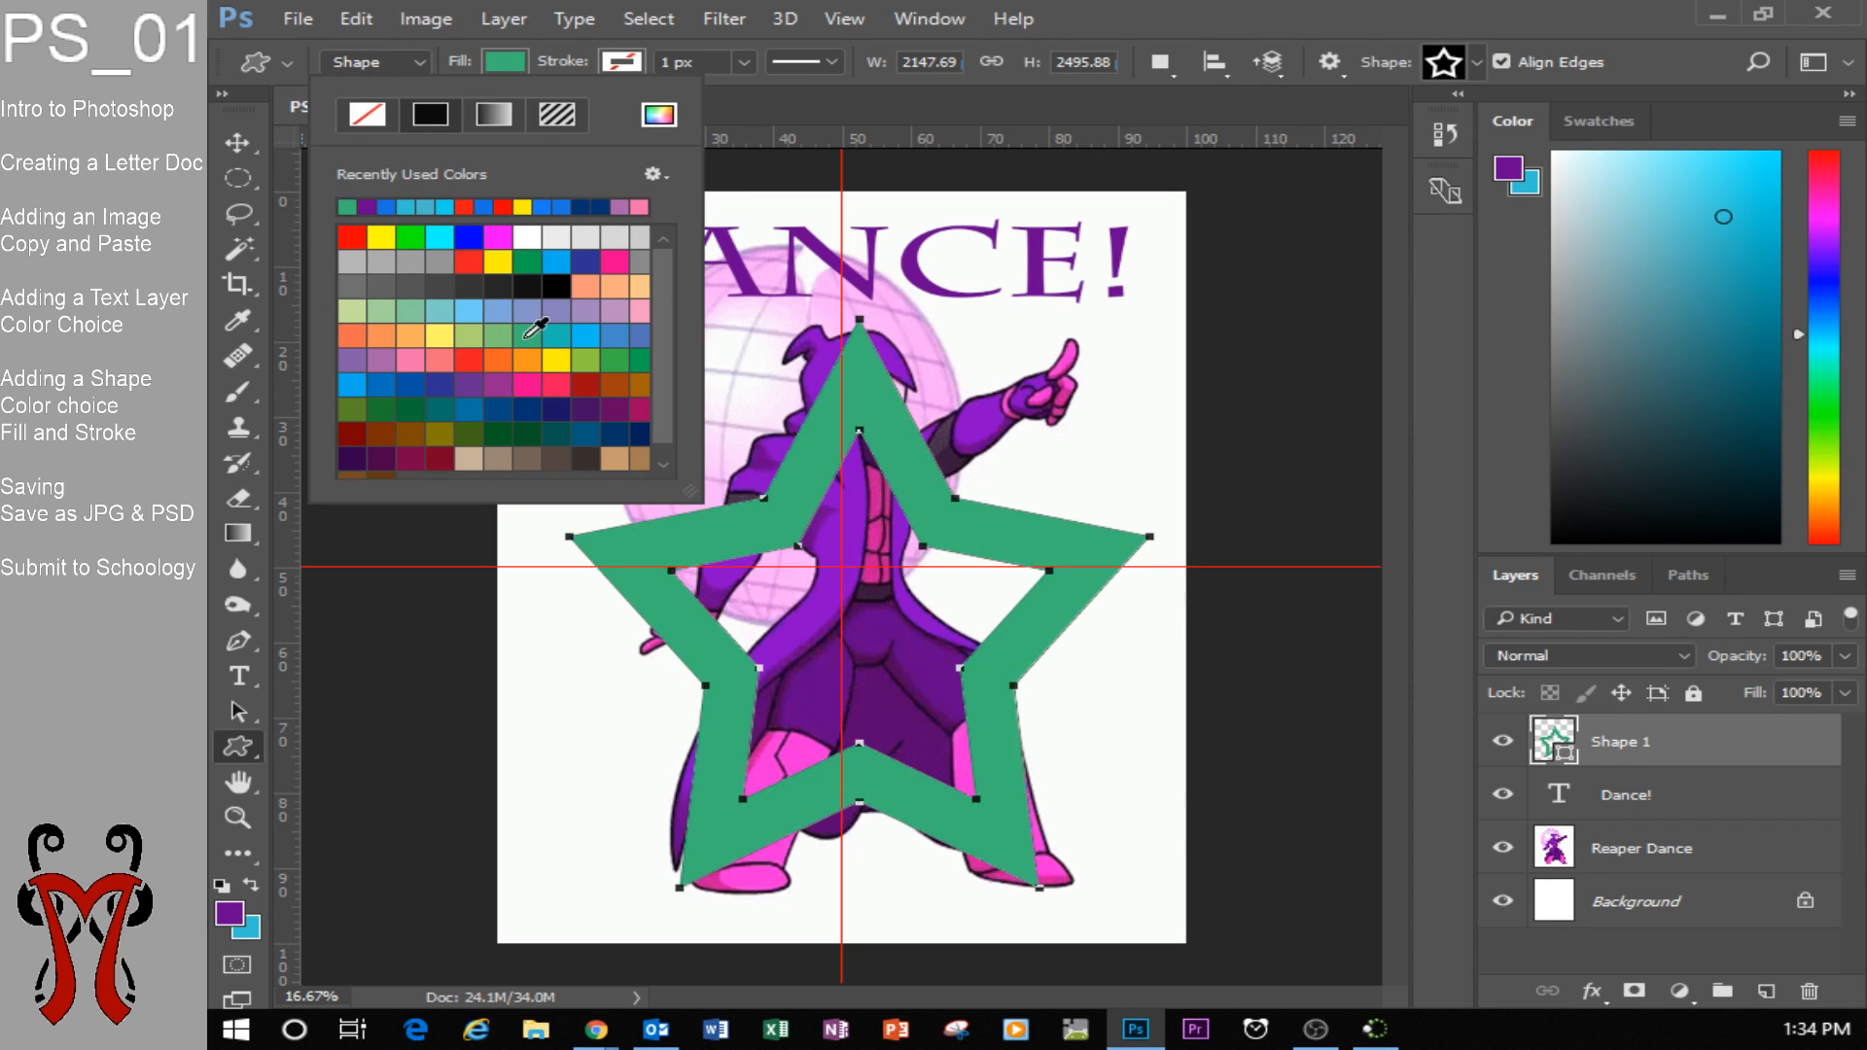
click(500, 382)
click(495, 363)
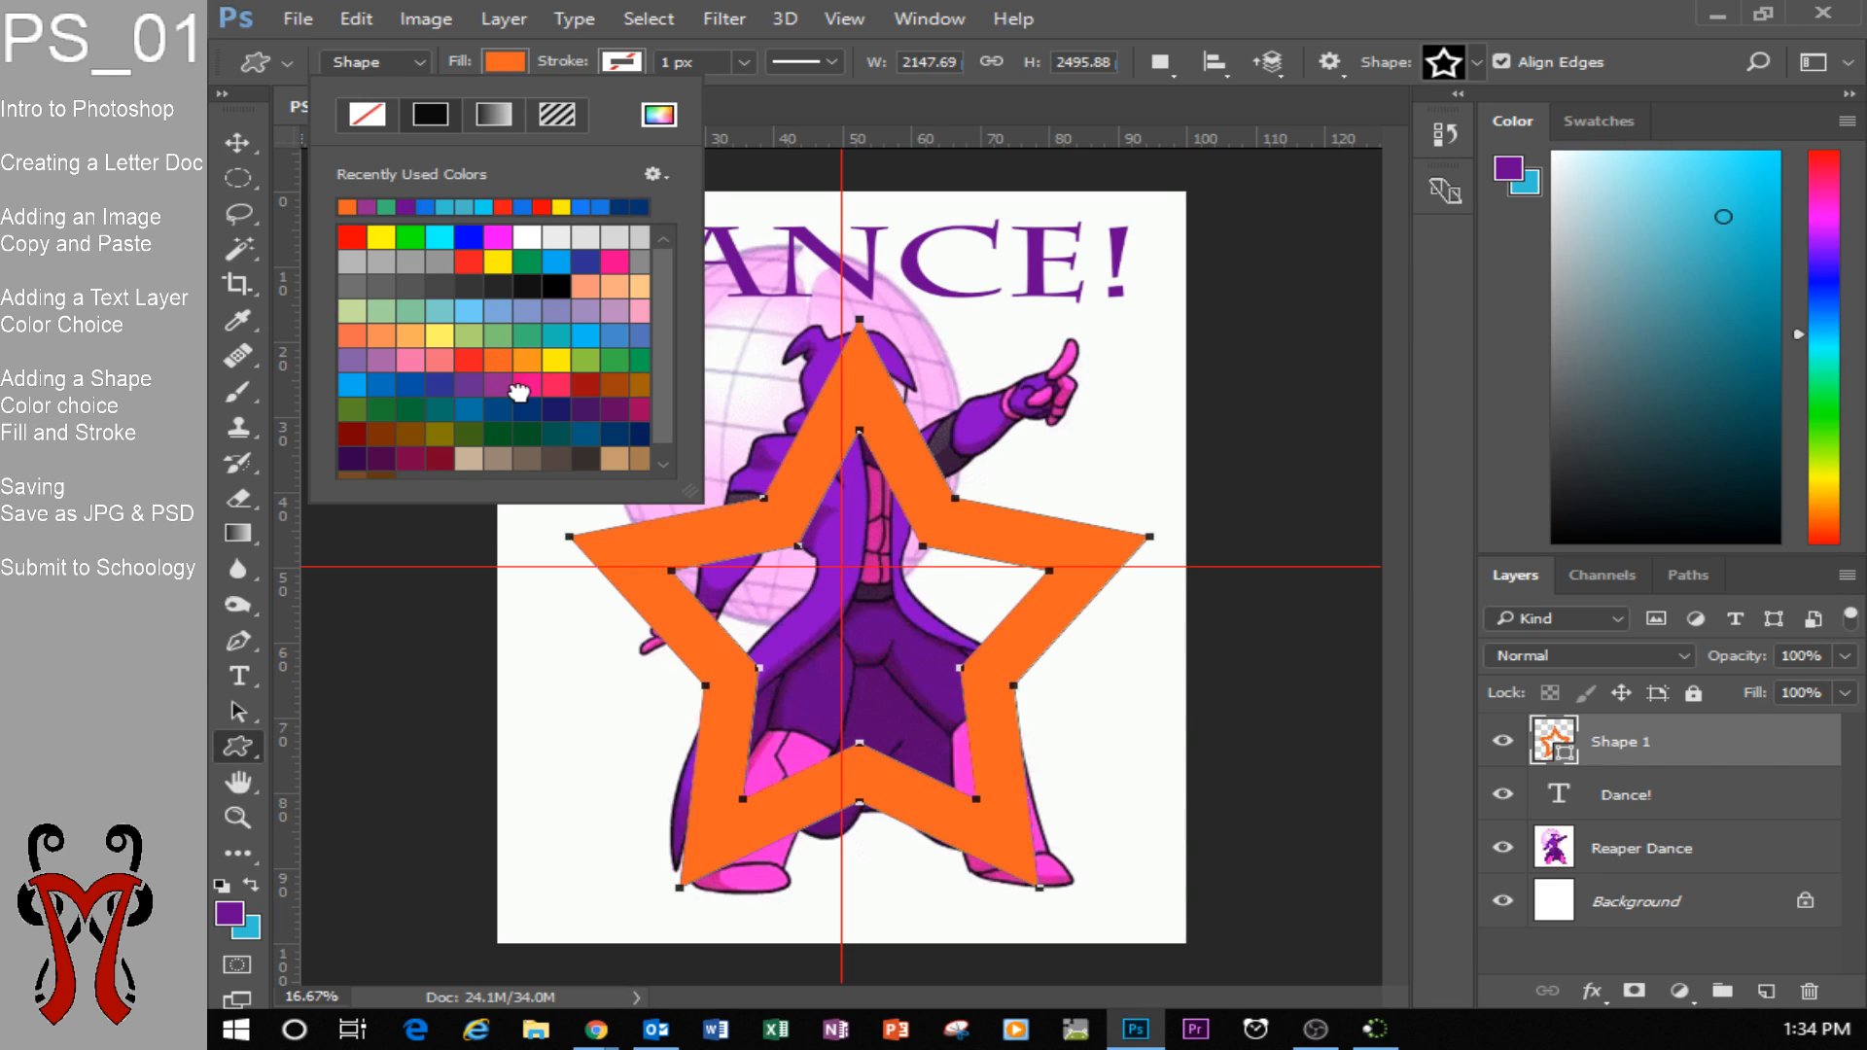
click(527, 384)
click(584, 387)
click(555, 362)
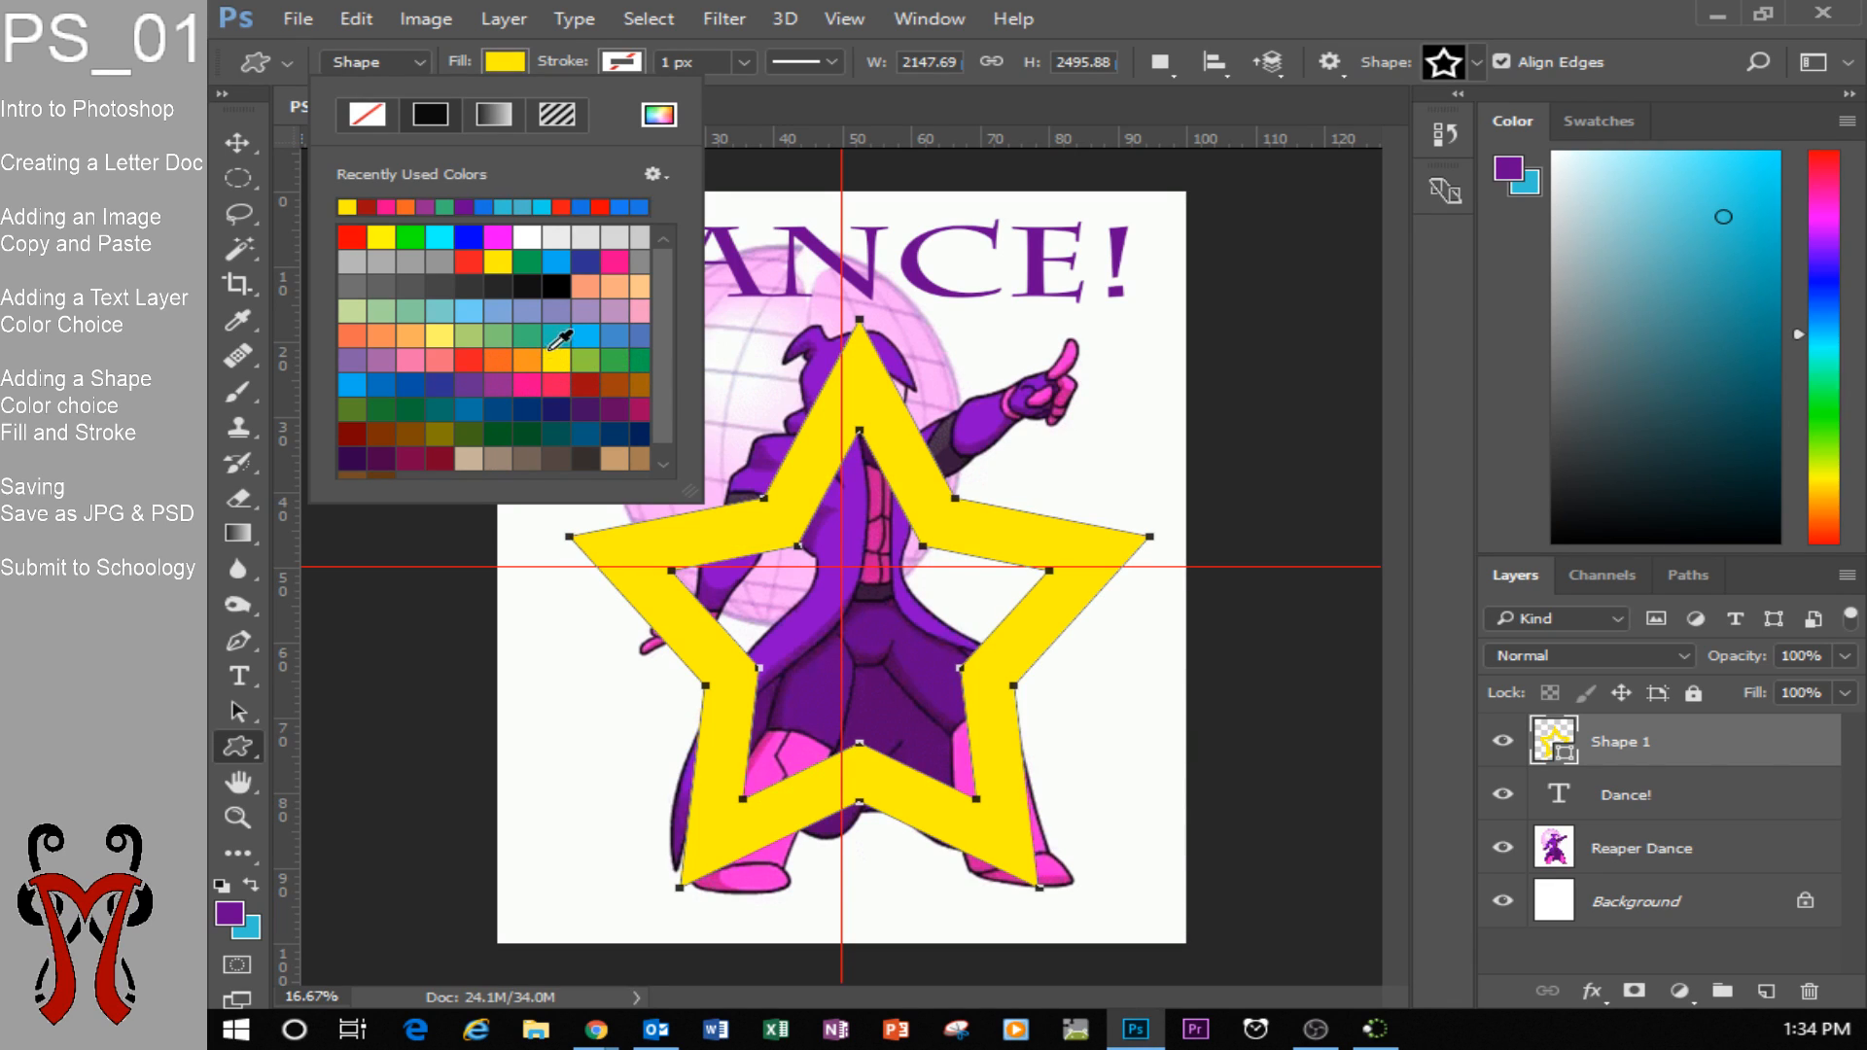
click(497, 65)
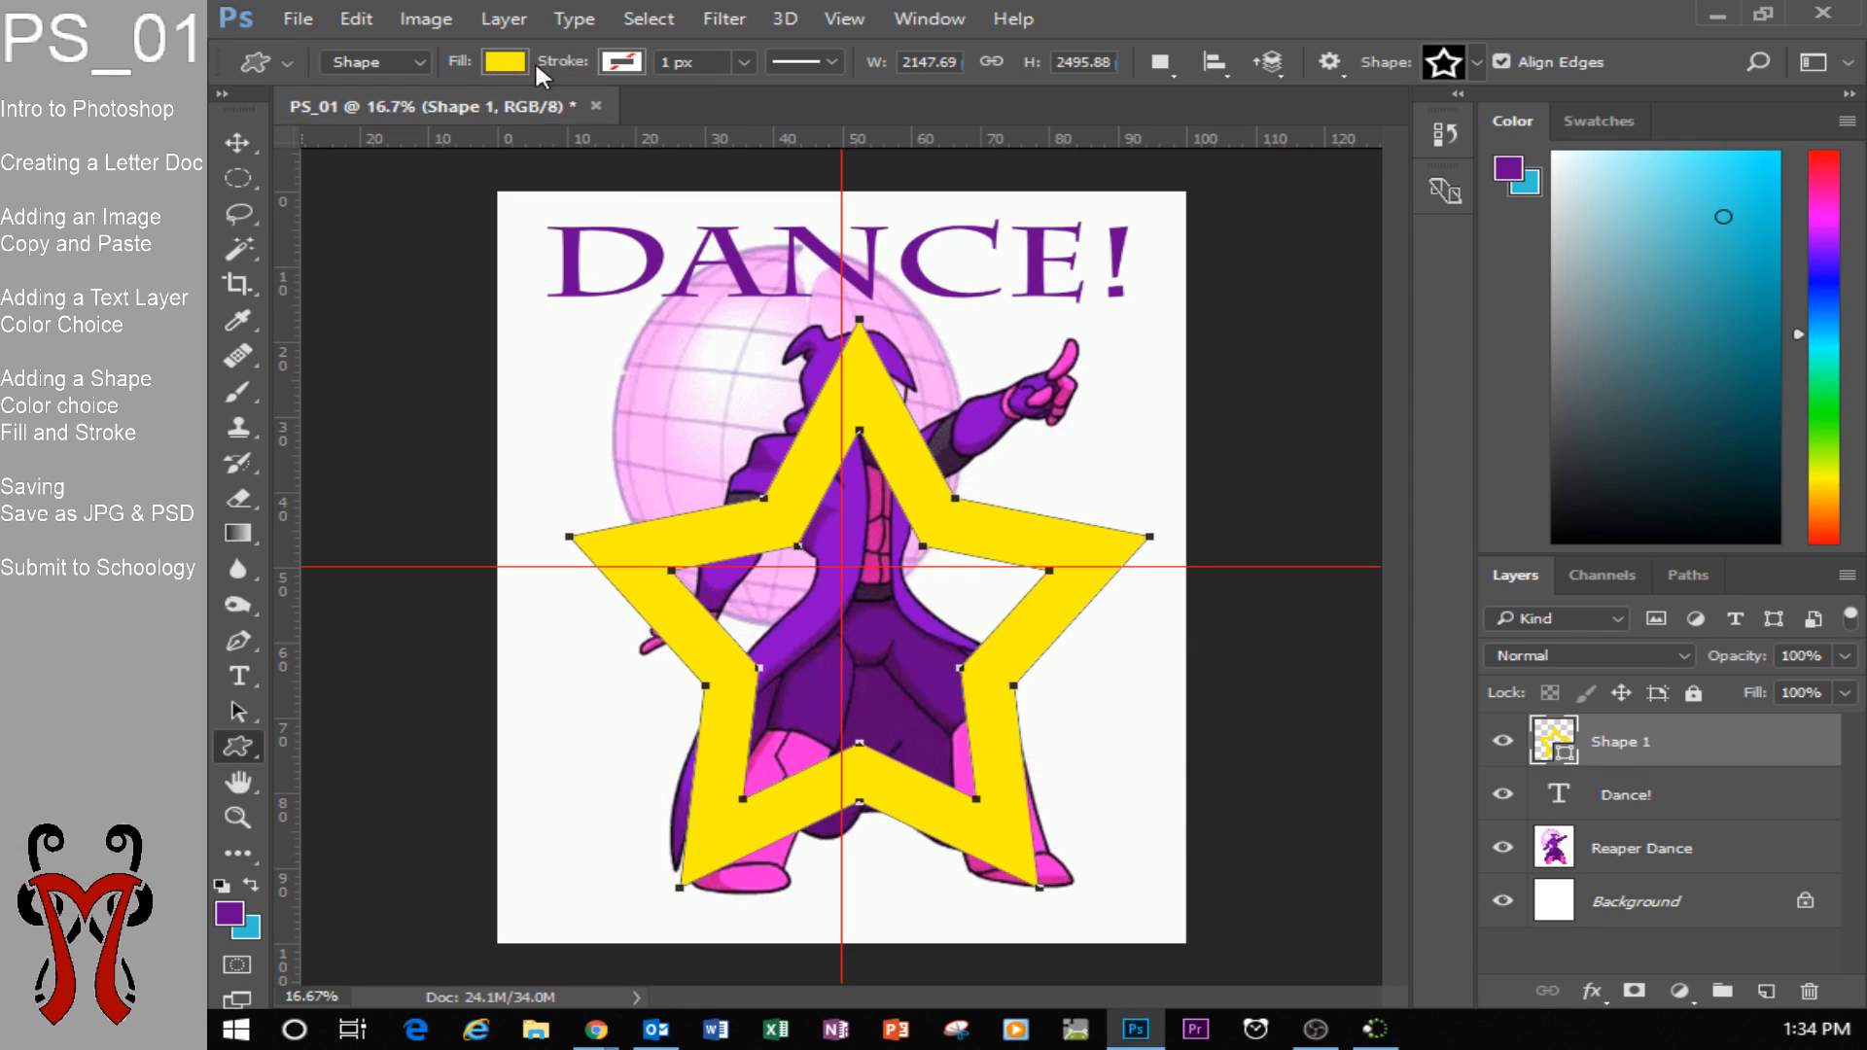
Give the star a purple stroke colour, trying blue first.
click(612, 64)
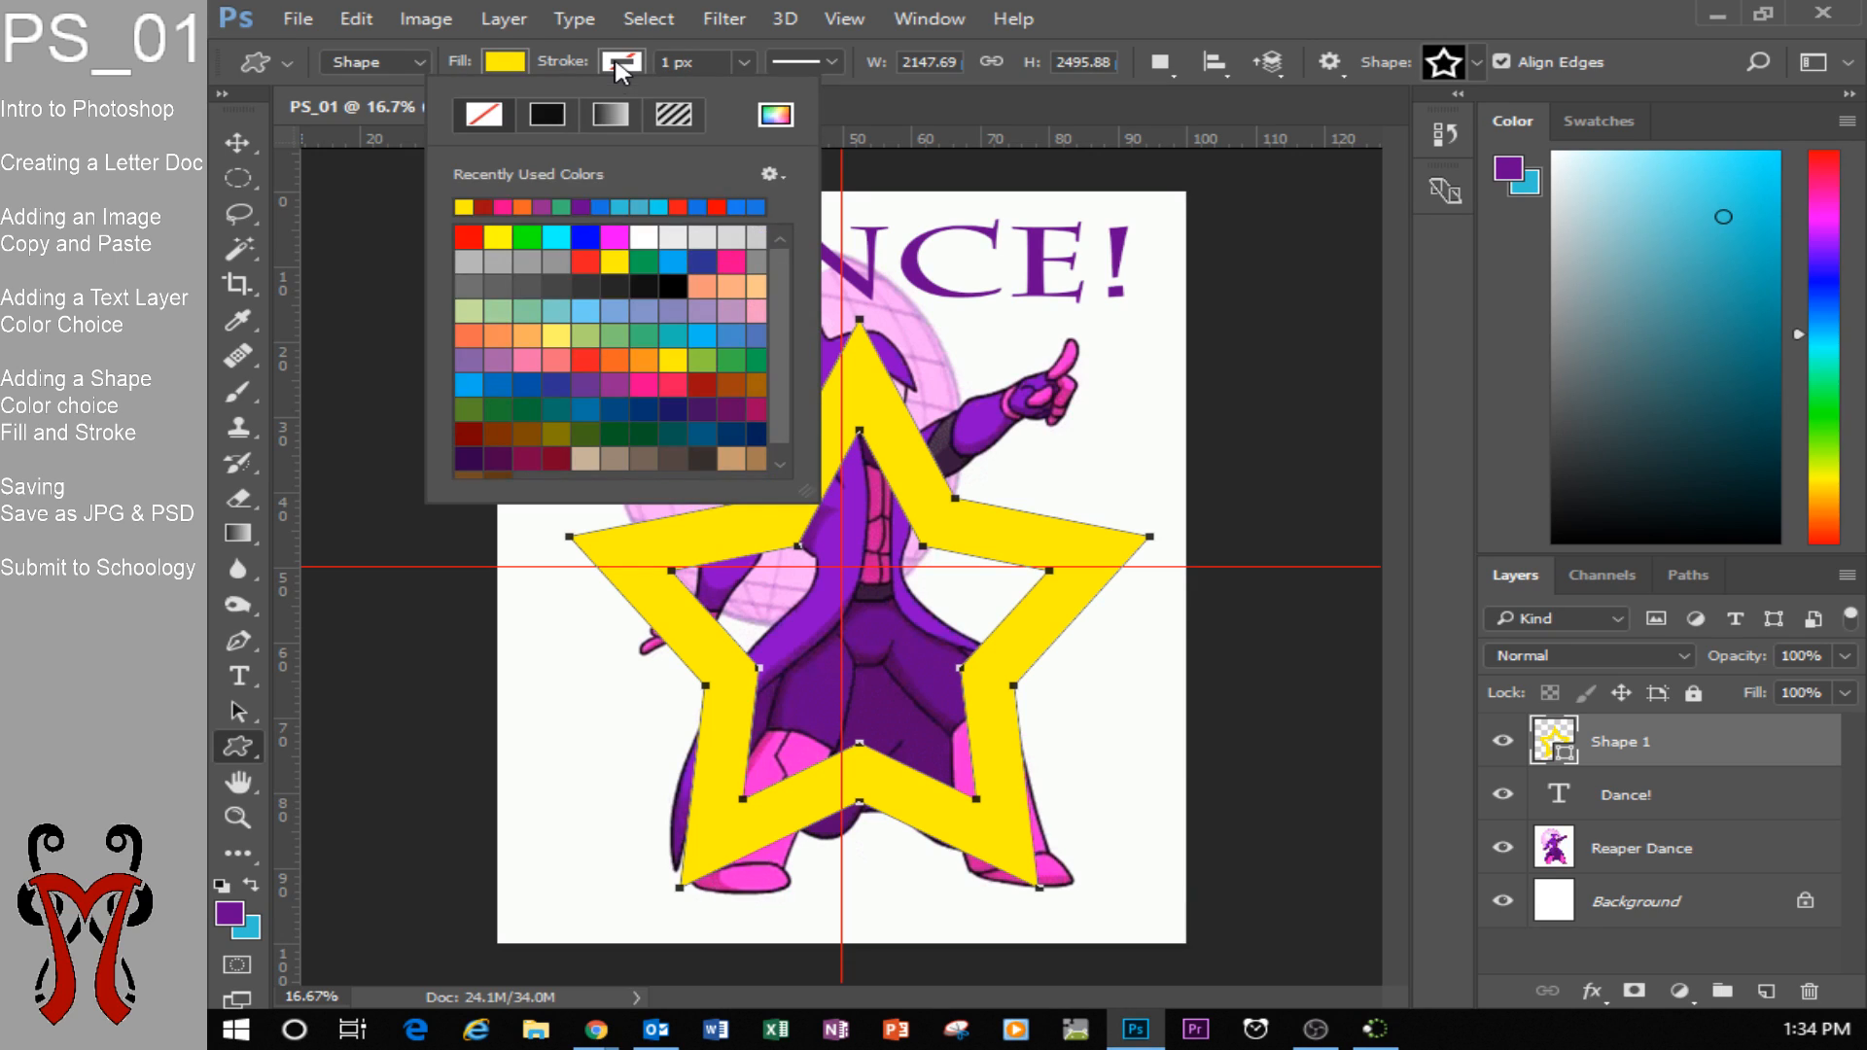
click(586, 236)
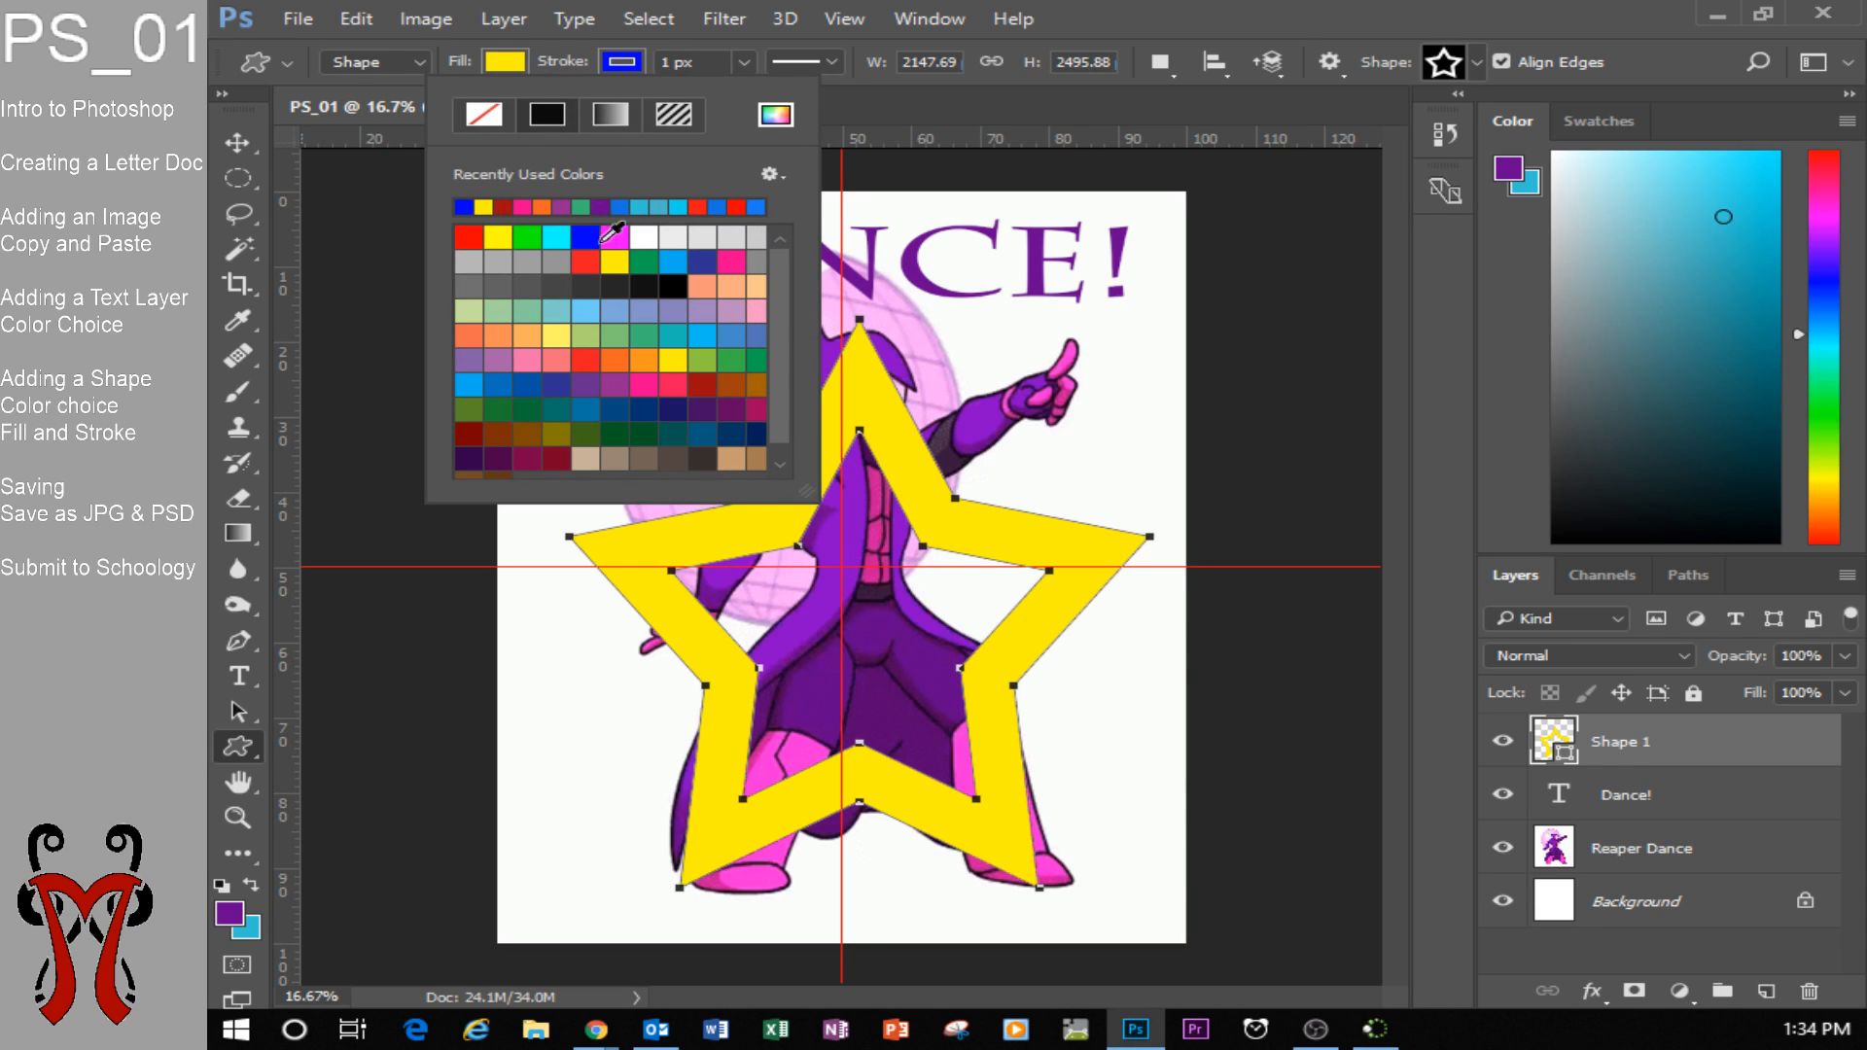
click(617, 385)
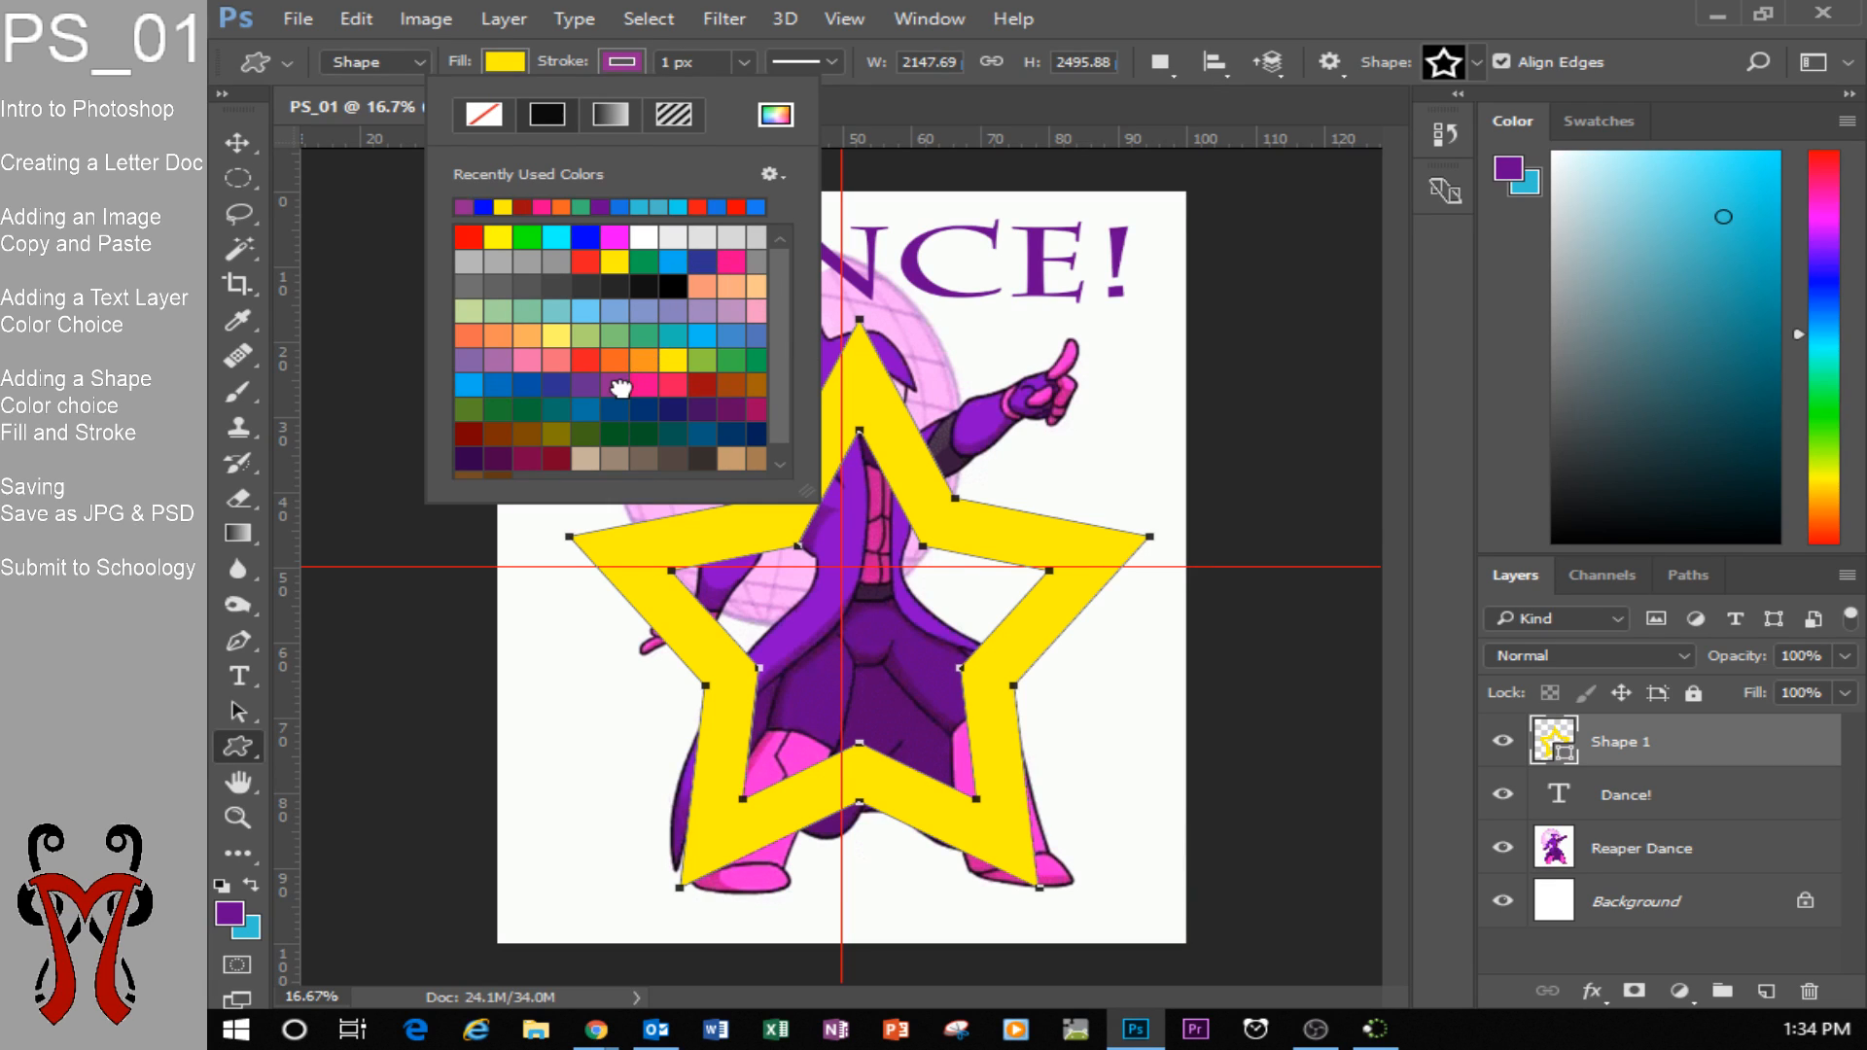
click(620, 60)
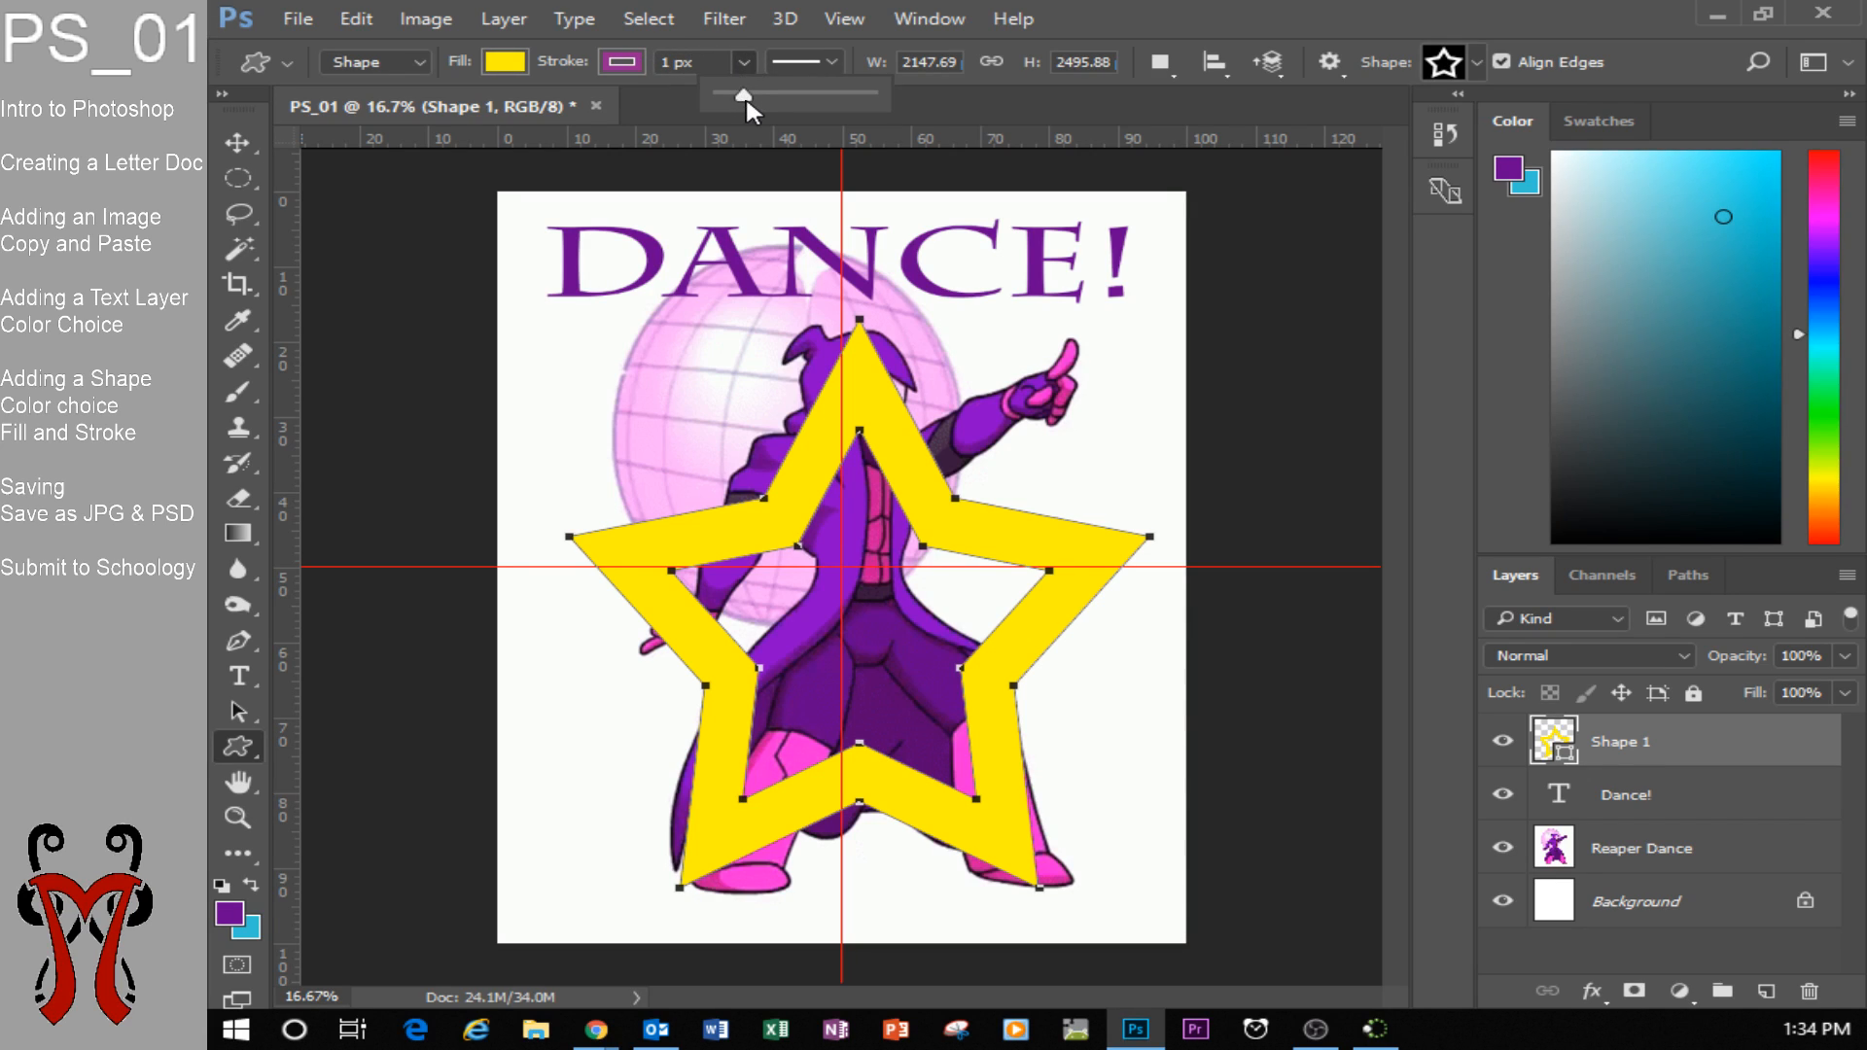
Increase the star's stroke width to about 51.08 px.
click(739, 63)
click(744, 63)
drag(742, 97, 779, 96)
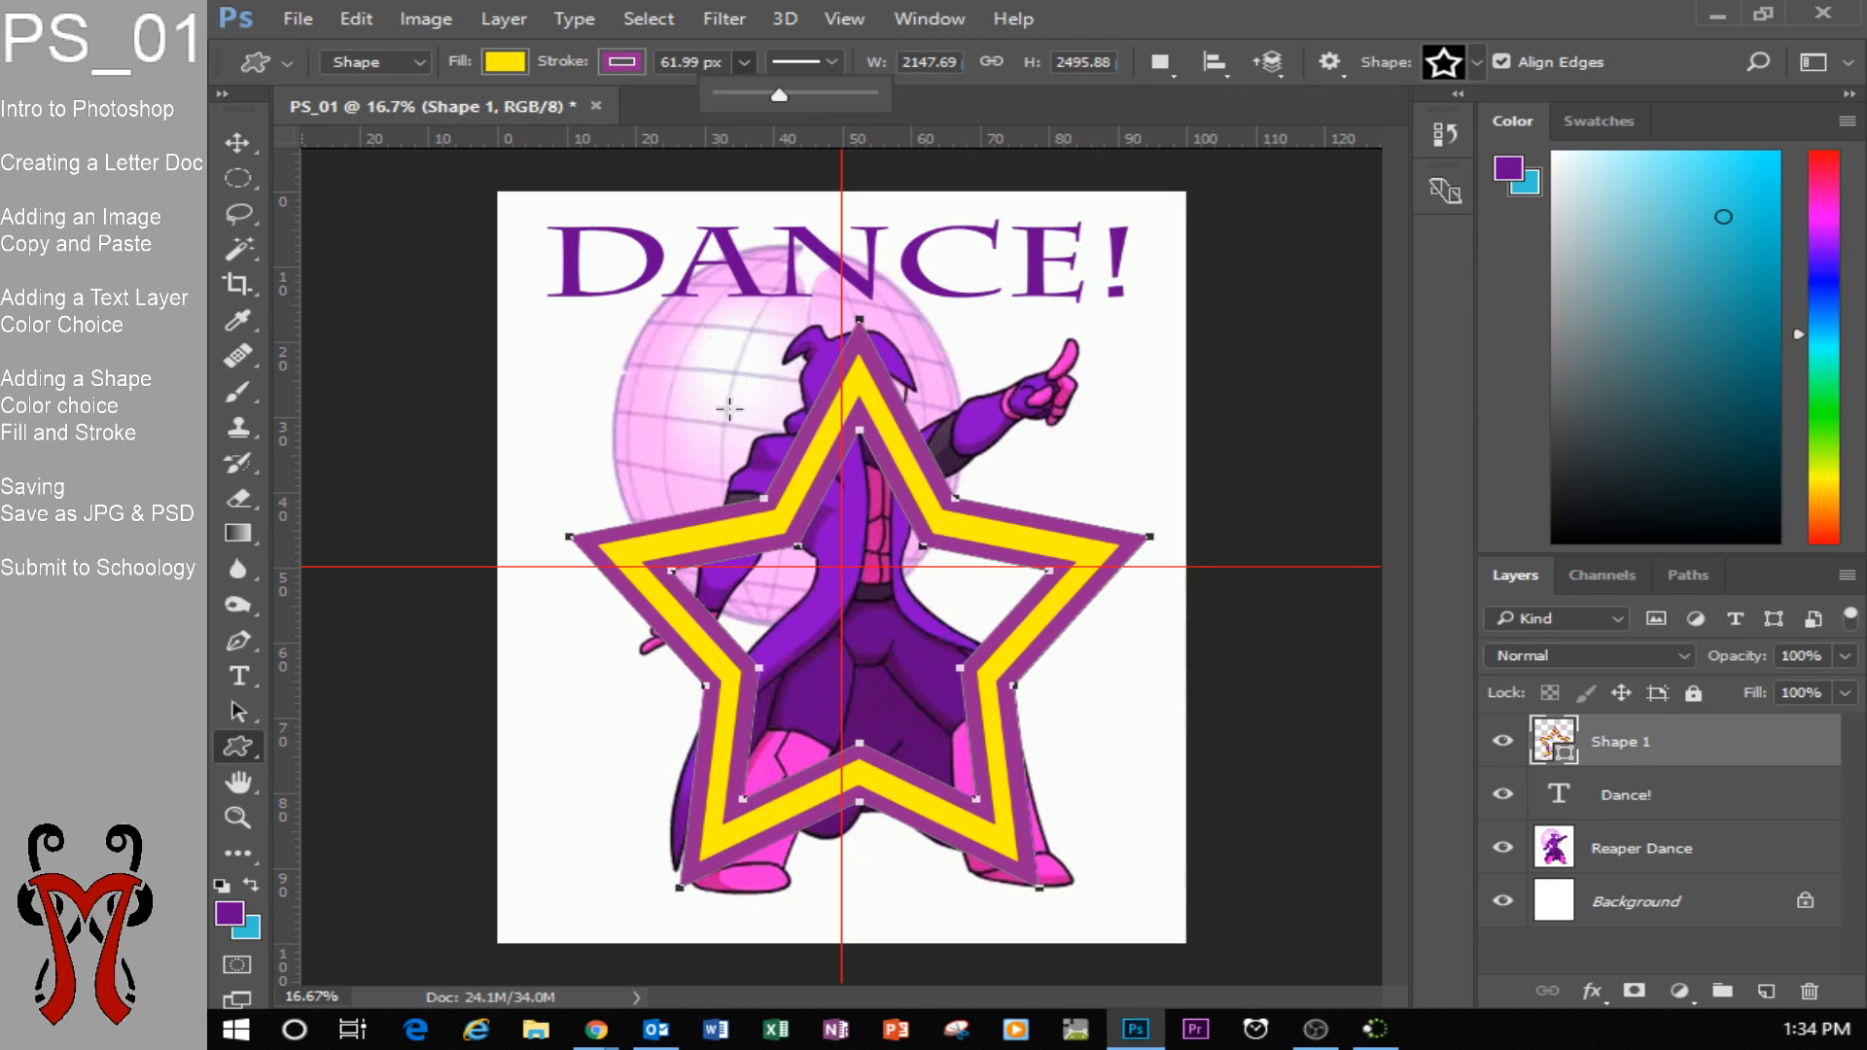
mouse_move(778, 94)
mouse_down()
mouse_move(751, 85)
mouse_move(774, 93)
mouse_up()
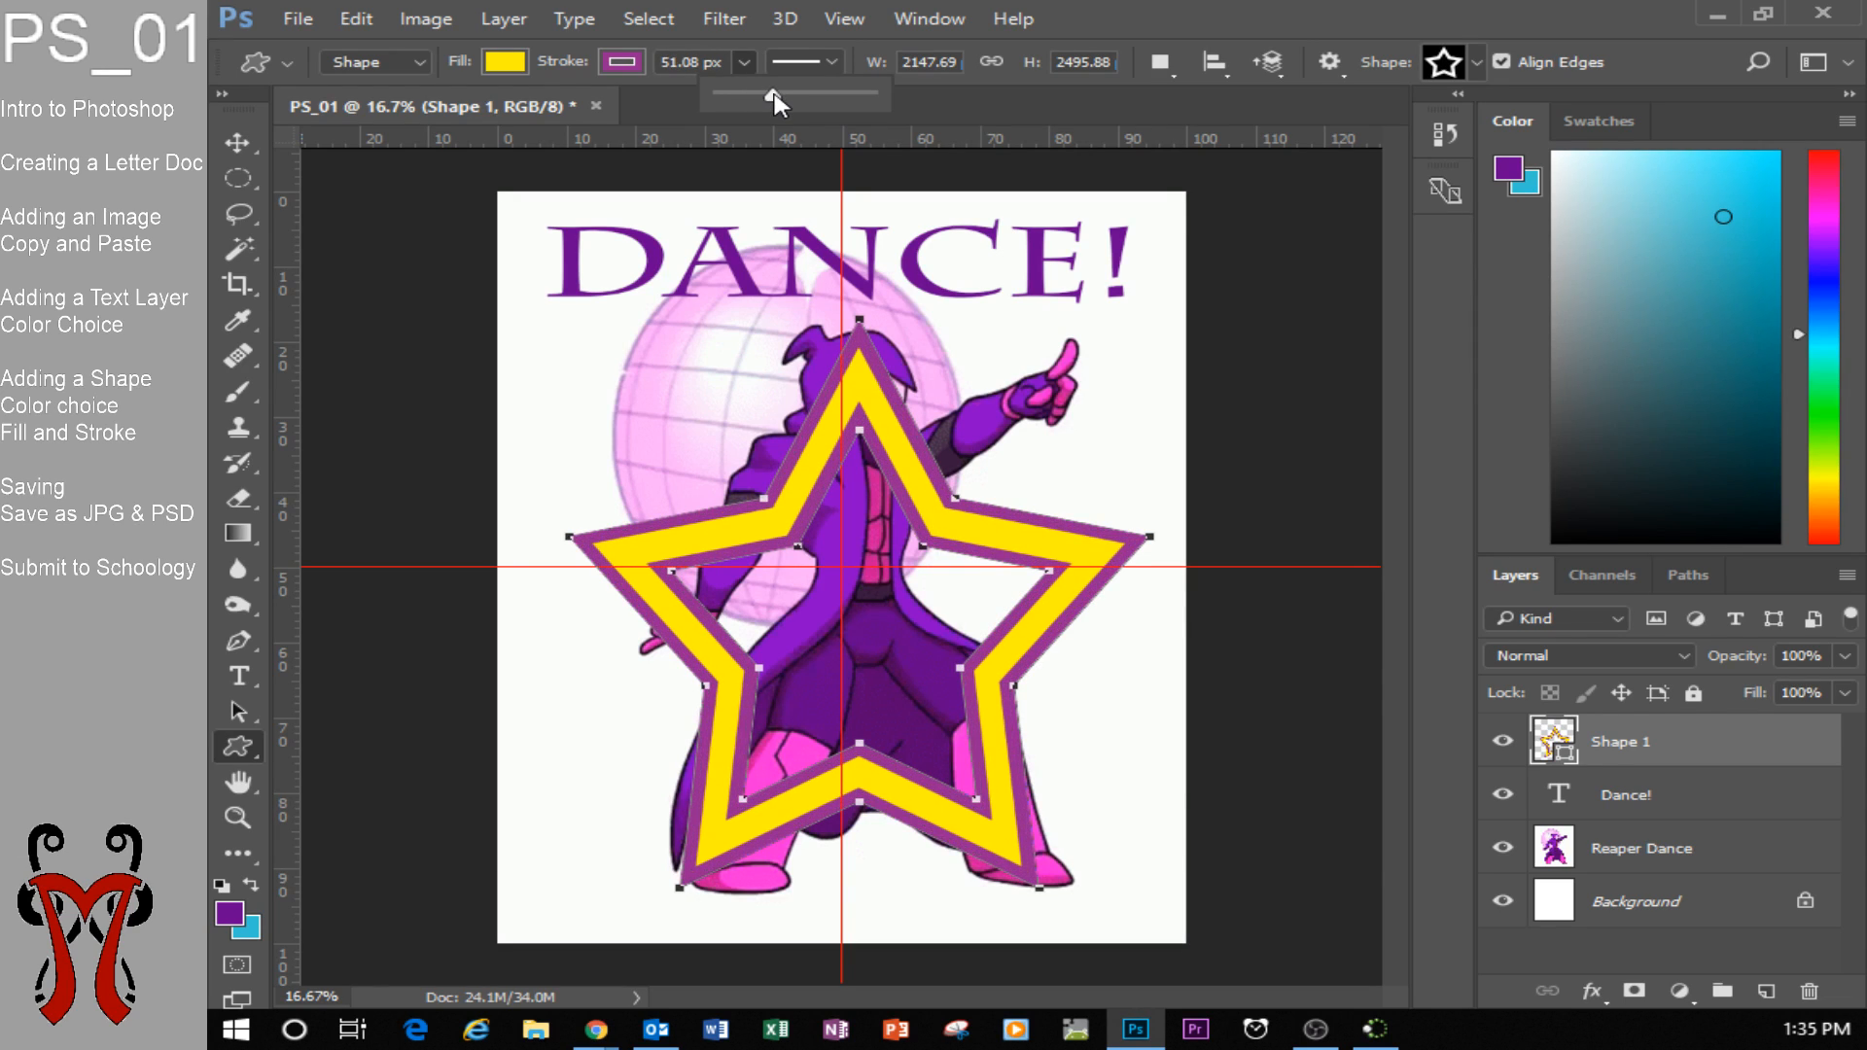
click(744, 60)
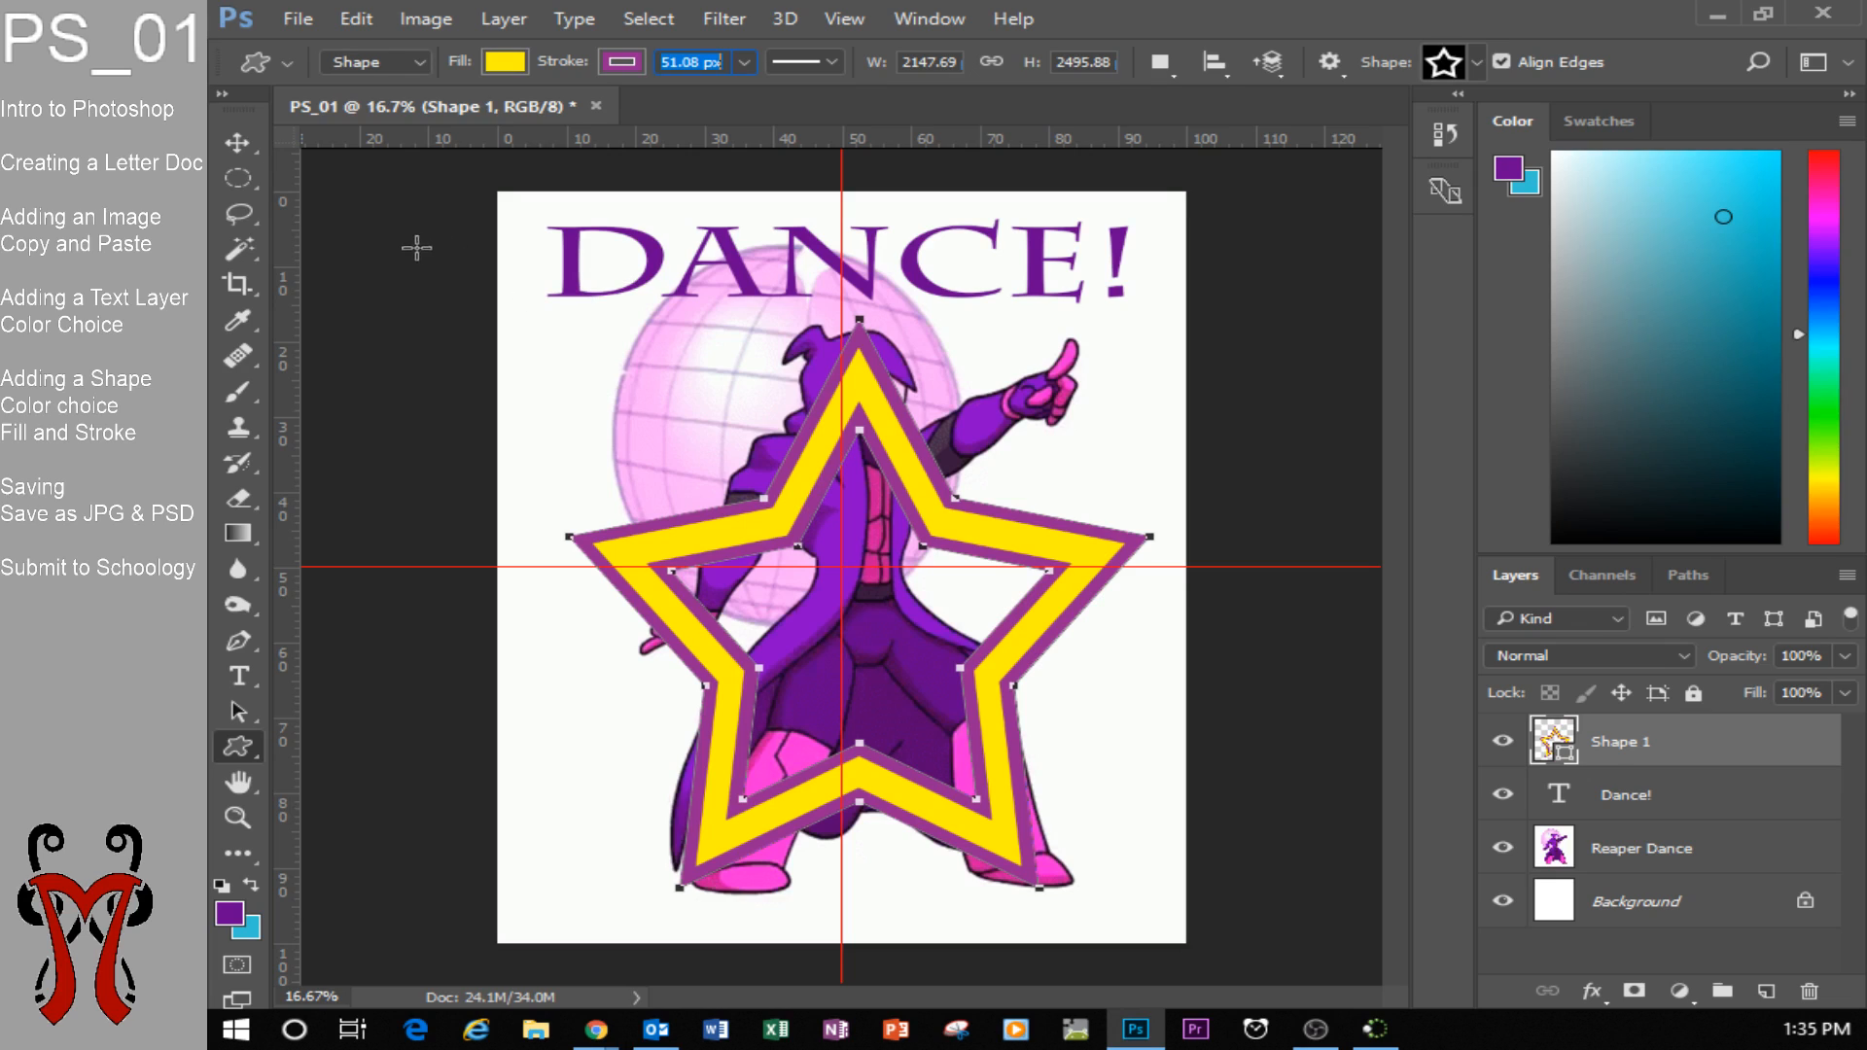
Scale the star down to about 871 × 854 px, place it beneath the Reaper's outstretched arm, and apply the transform.
click(236, 143)
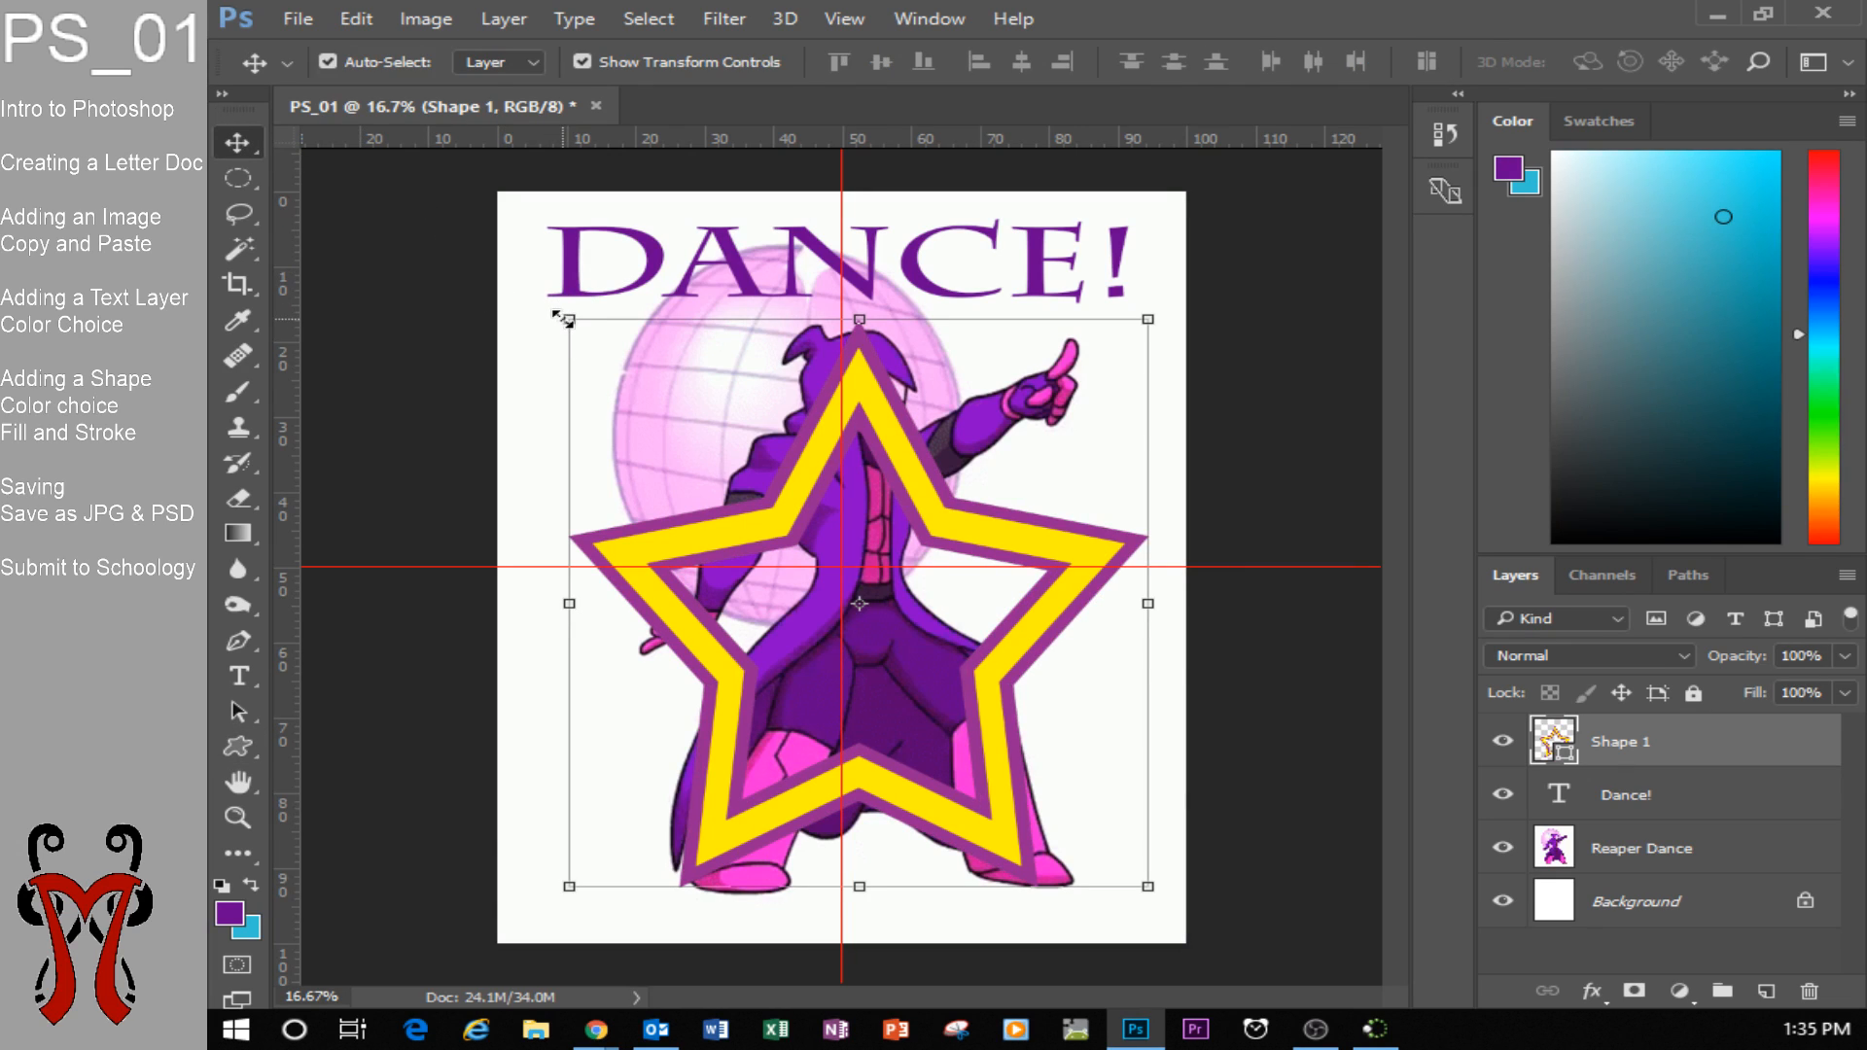
drag(568, 319, 756, 553)
drag(993, 759, 932, 595)
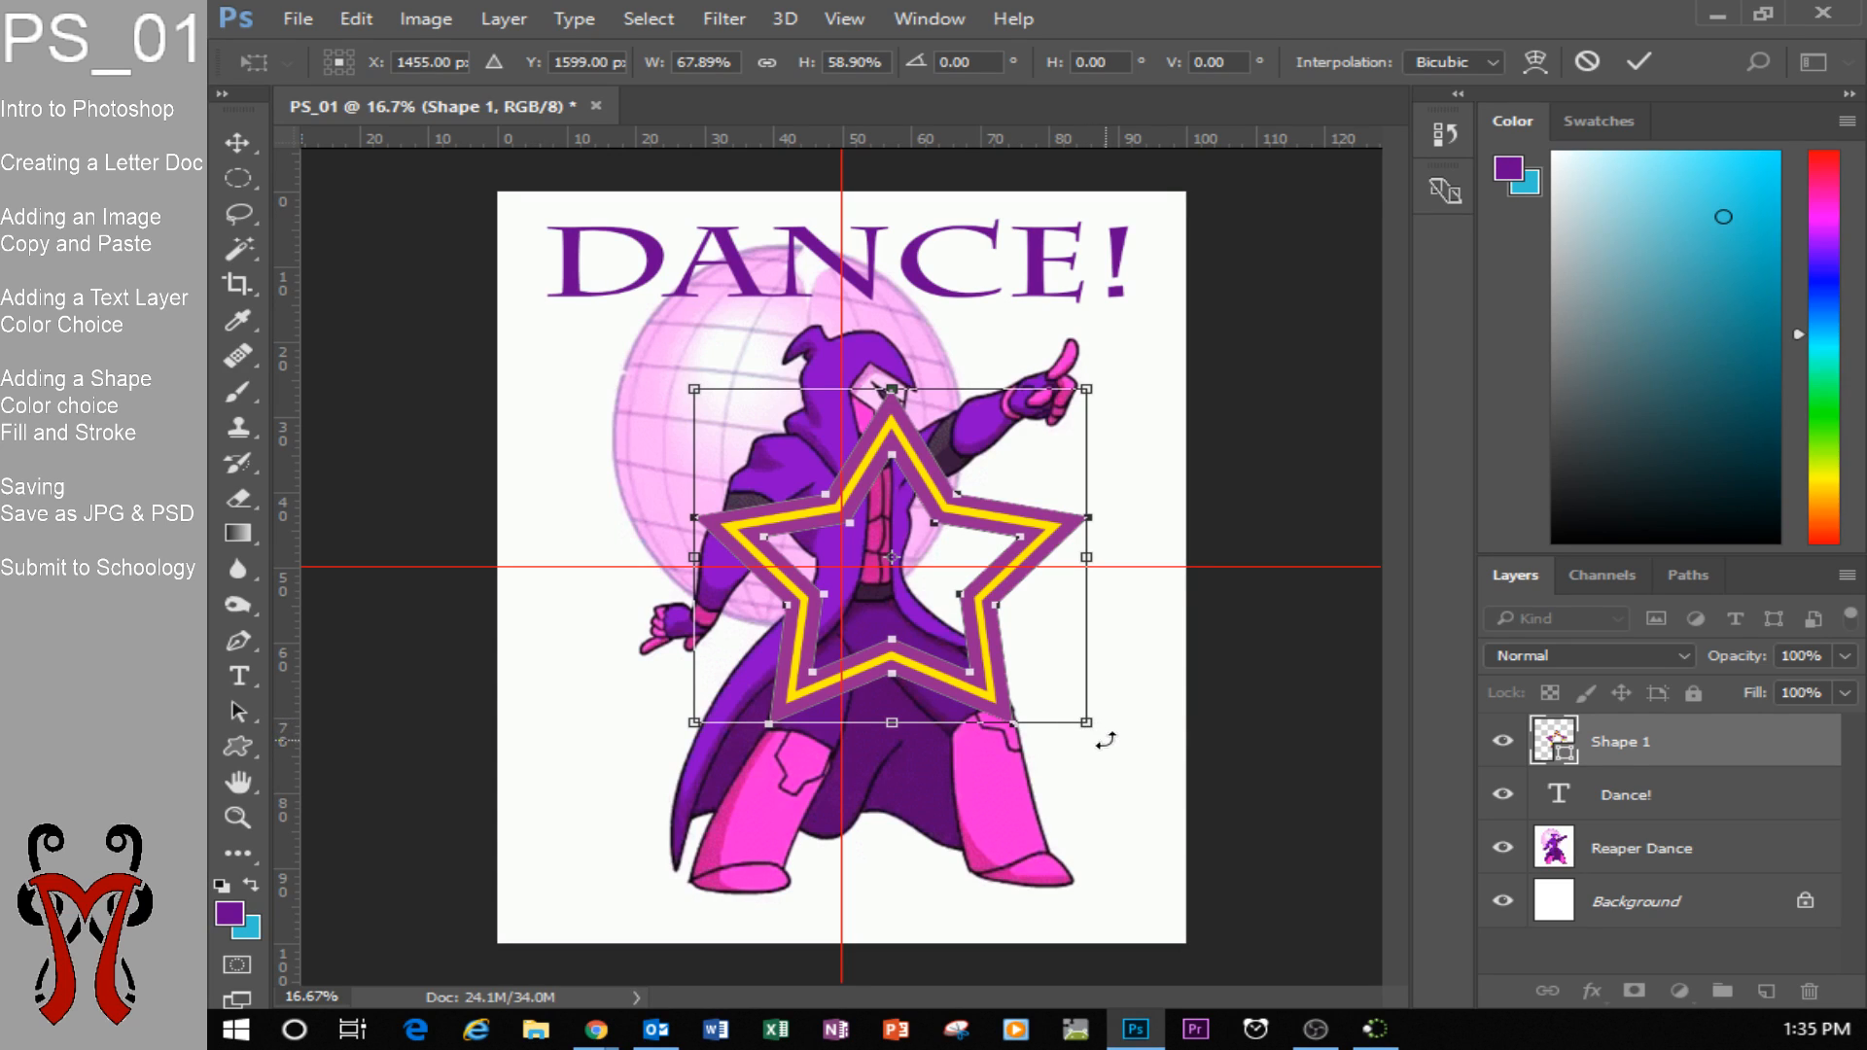
mouse_move(1108, 743)
mouse_down()
mouse_move(1182, 566)
mouse_move(1166, 704)
mouse_move(880, 799)
mouse_move(875, 712)
mouse_move(1007, 752)
mouse_move(1118, 698)
mouse_move(1140, 551)
mouse_move(1171, 699)
mouse_move(1089, 737)
mouse_move(1105, 678)
mouse_move(1151, 719)
mouse_move(1096, 742)
mouse_move(1128, 651)
mouse_move(1045, 443)
mouse_move(1132, 564)
mouse_move(1084, 754)
mouse_move(1002, 759)
mouse_move(1106, 751)
mouse_move(1140, 622)
mouse_move(1150, 700)
mouse_move(1100, 731)
mouse_up()
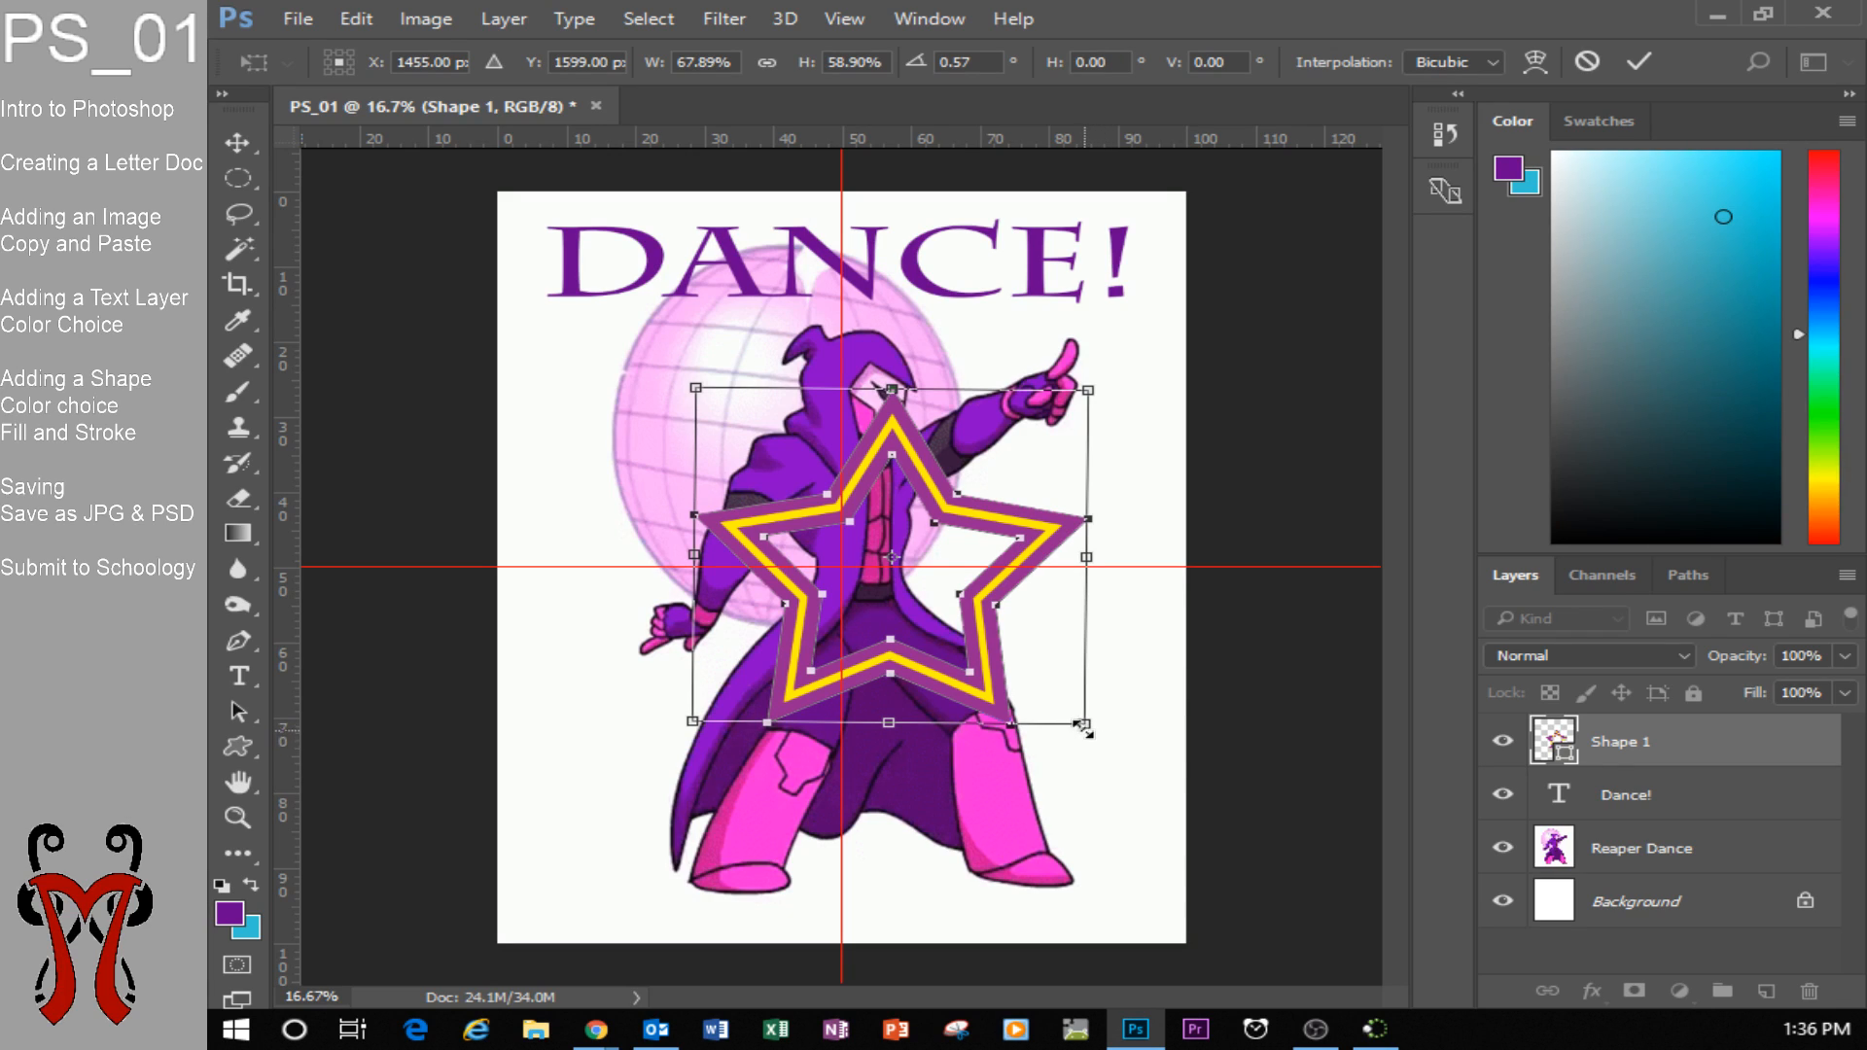
drag(1106, 749, 1127, 618)
mouse_move(951, 475)
mouse_down()
mouse_move(919, 384)
mouse_move(931, 444)
mouse_up()
key(Return)
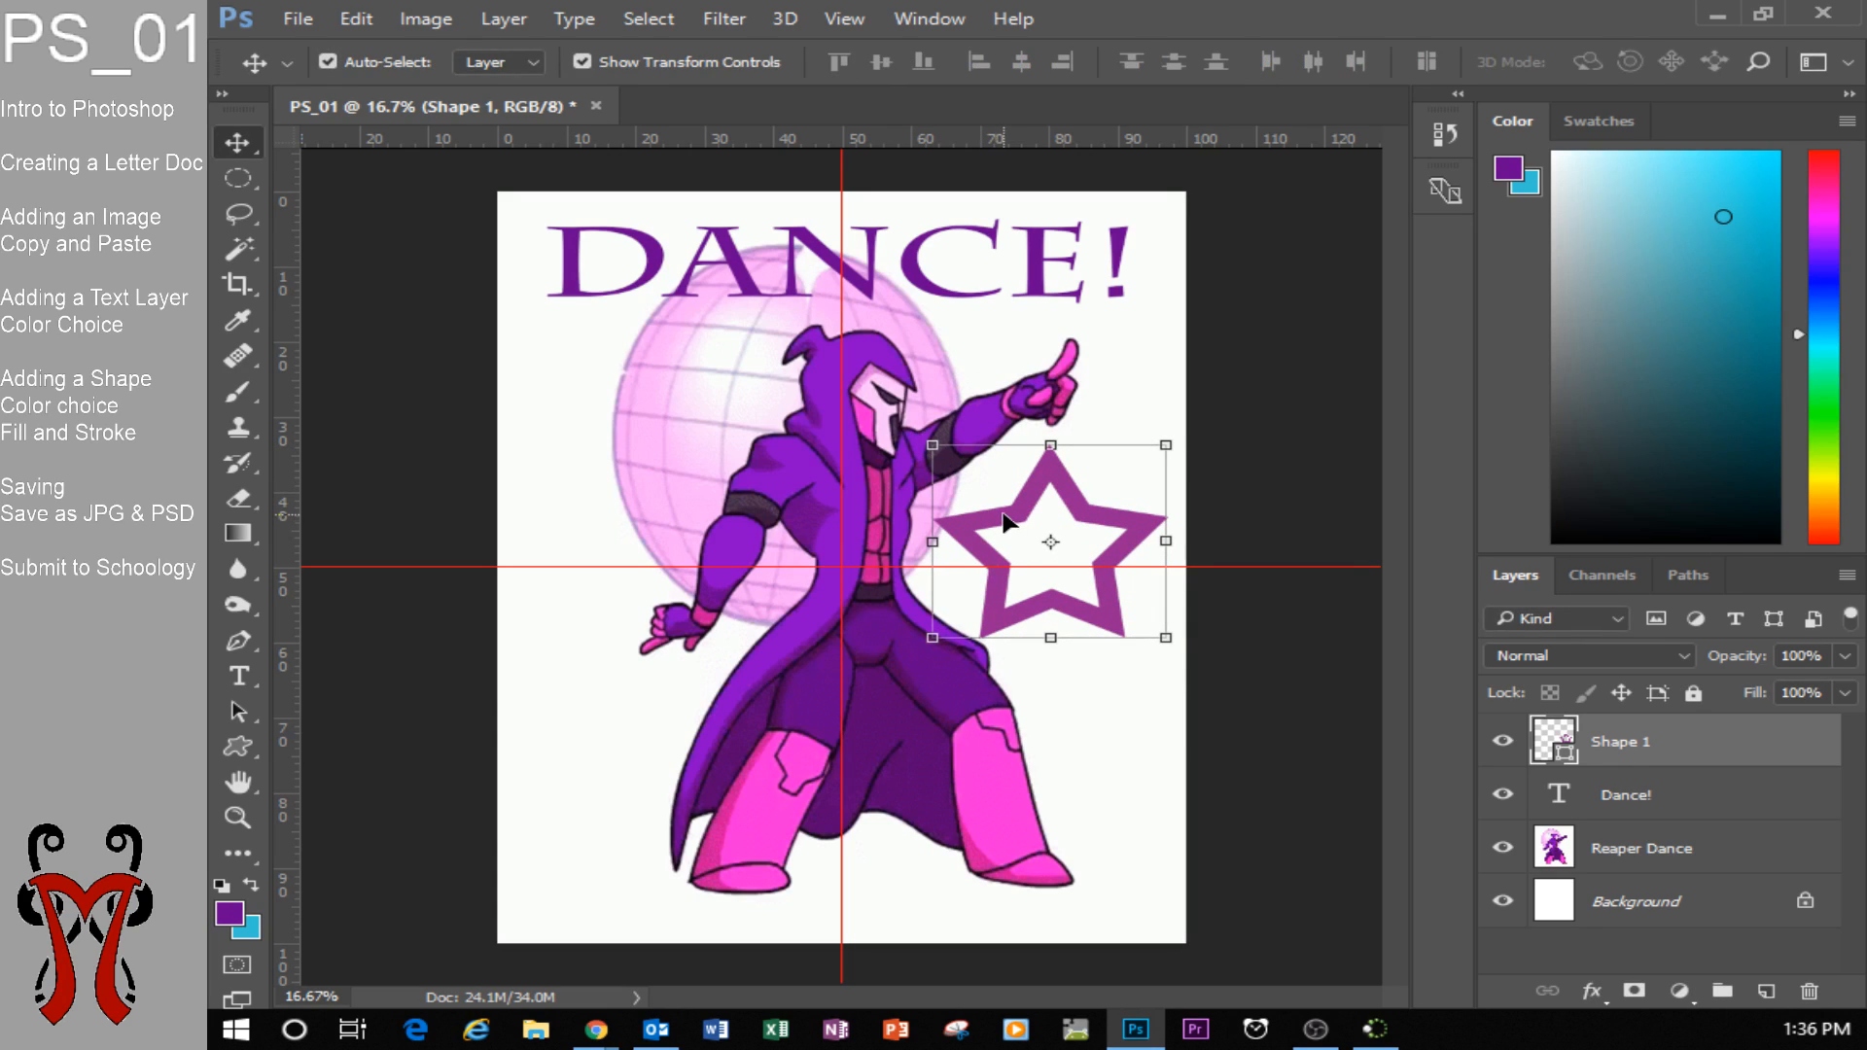
Reduce the star's stroke width to about 26.52 px and return to the Move tool.
click(237, 745)
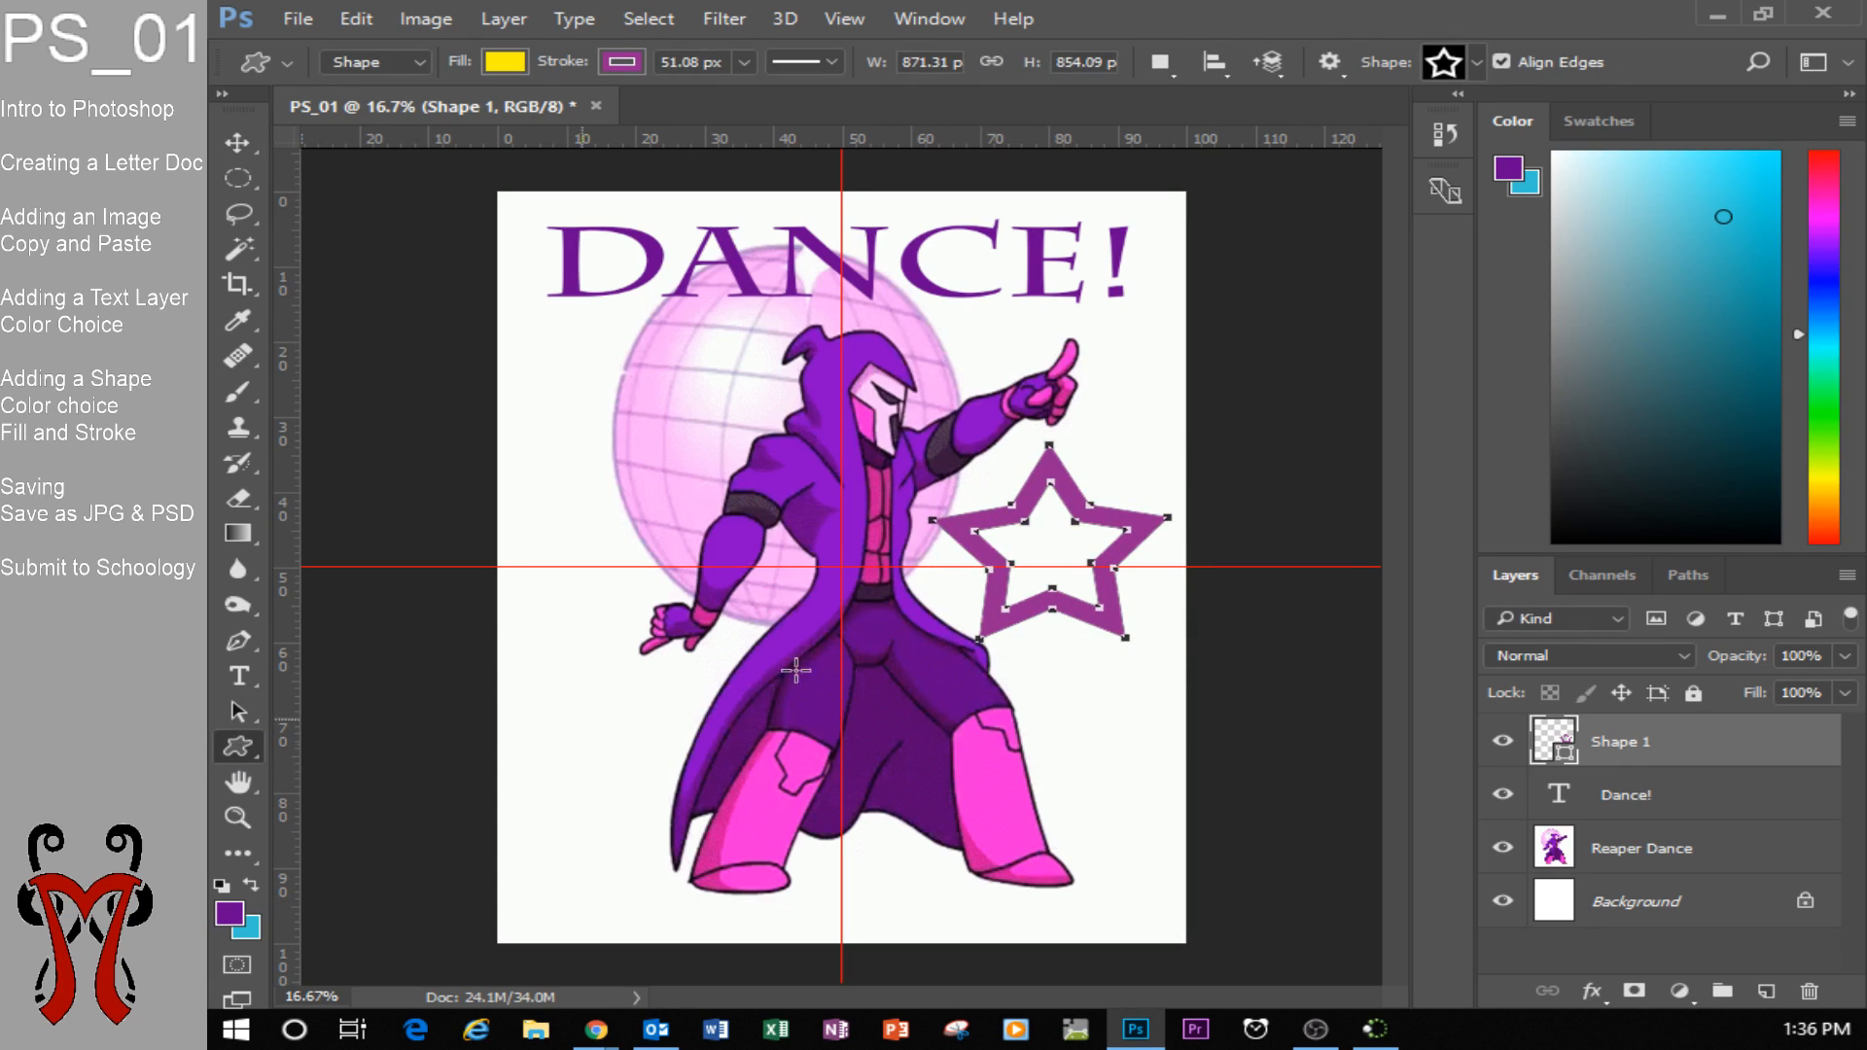
click(744, 61)
mouse_move(744, 92)
mouse_down()
mouse_move(698, 100)
mouse_move(735, 101)
mouse_up()
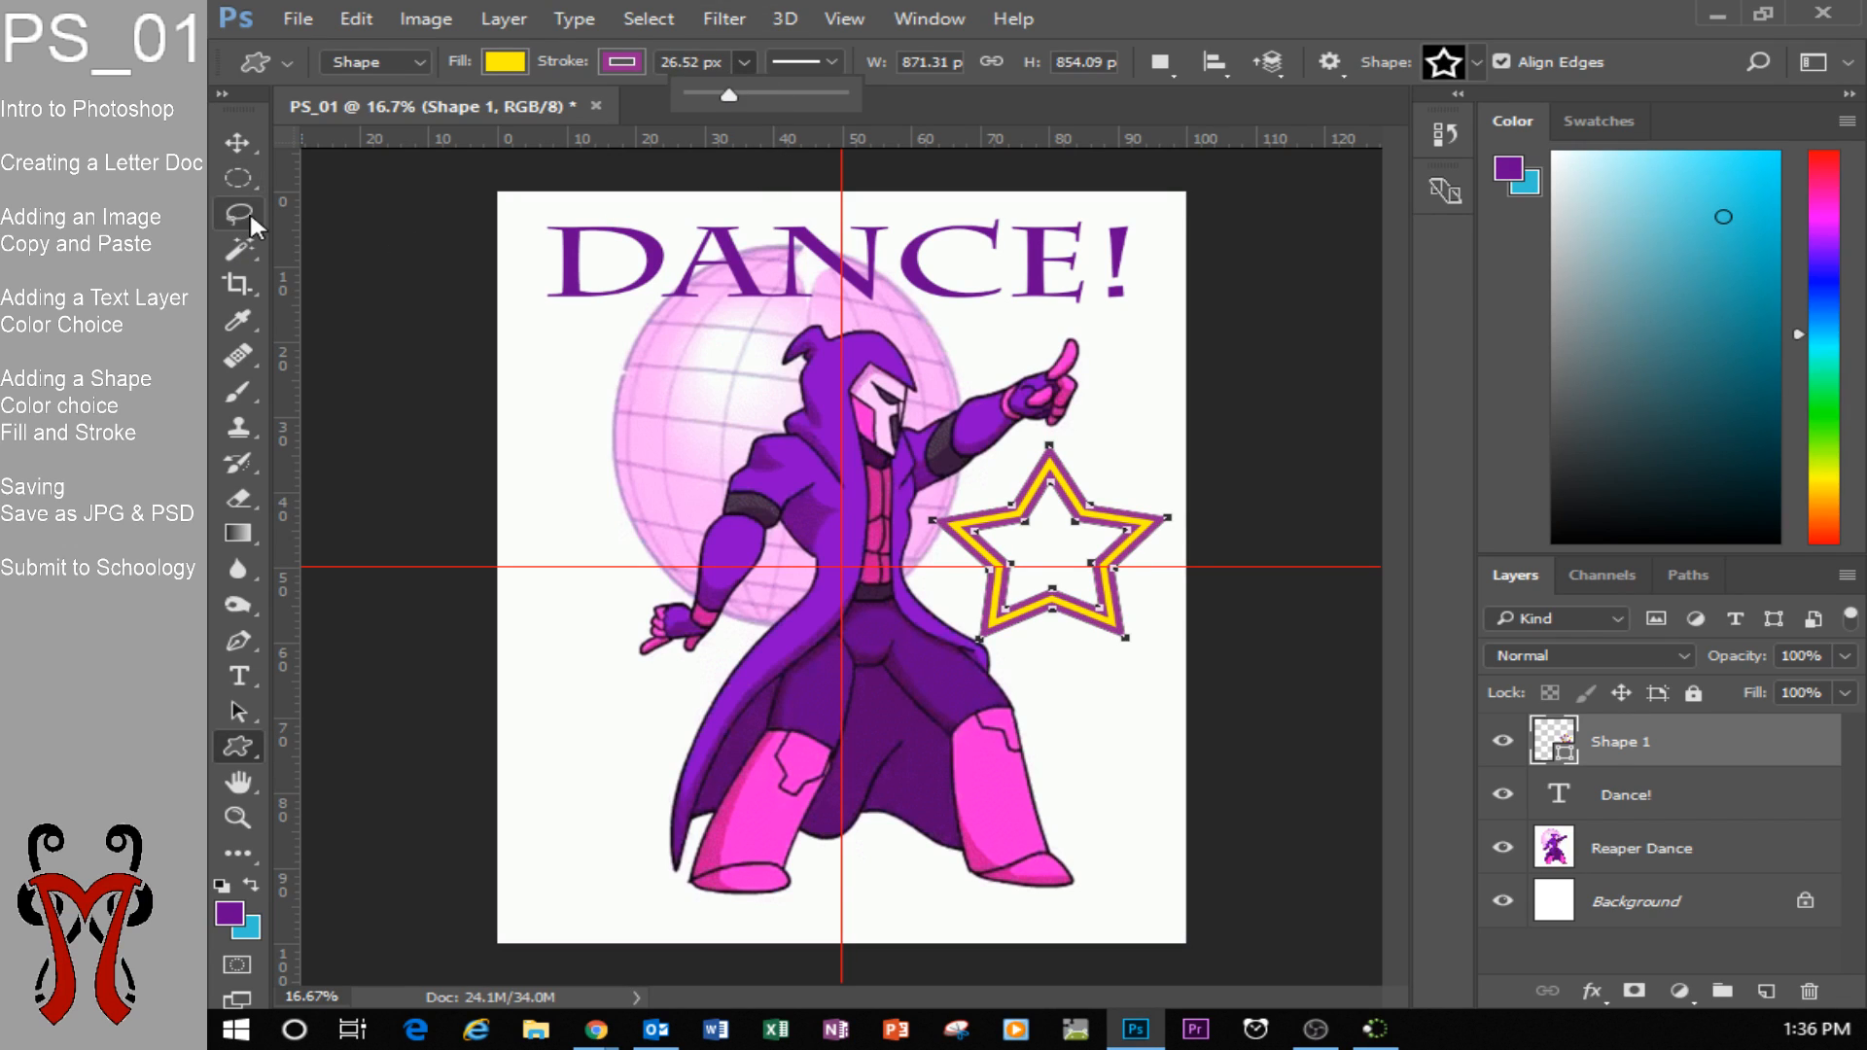
click(238, 142)
drag(1103, 528, 1104, 527)
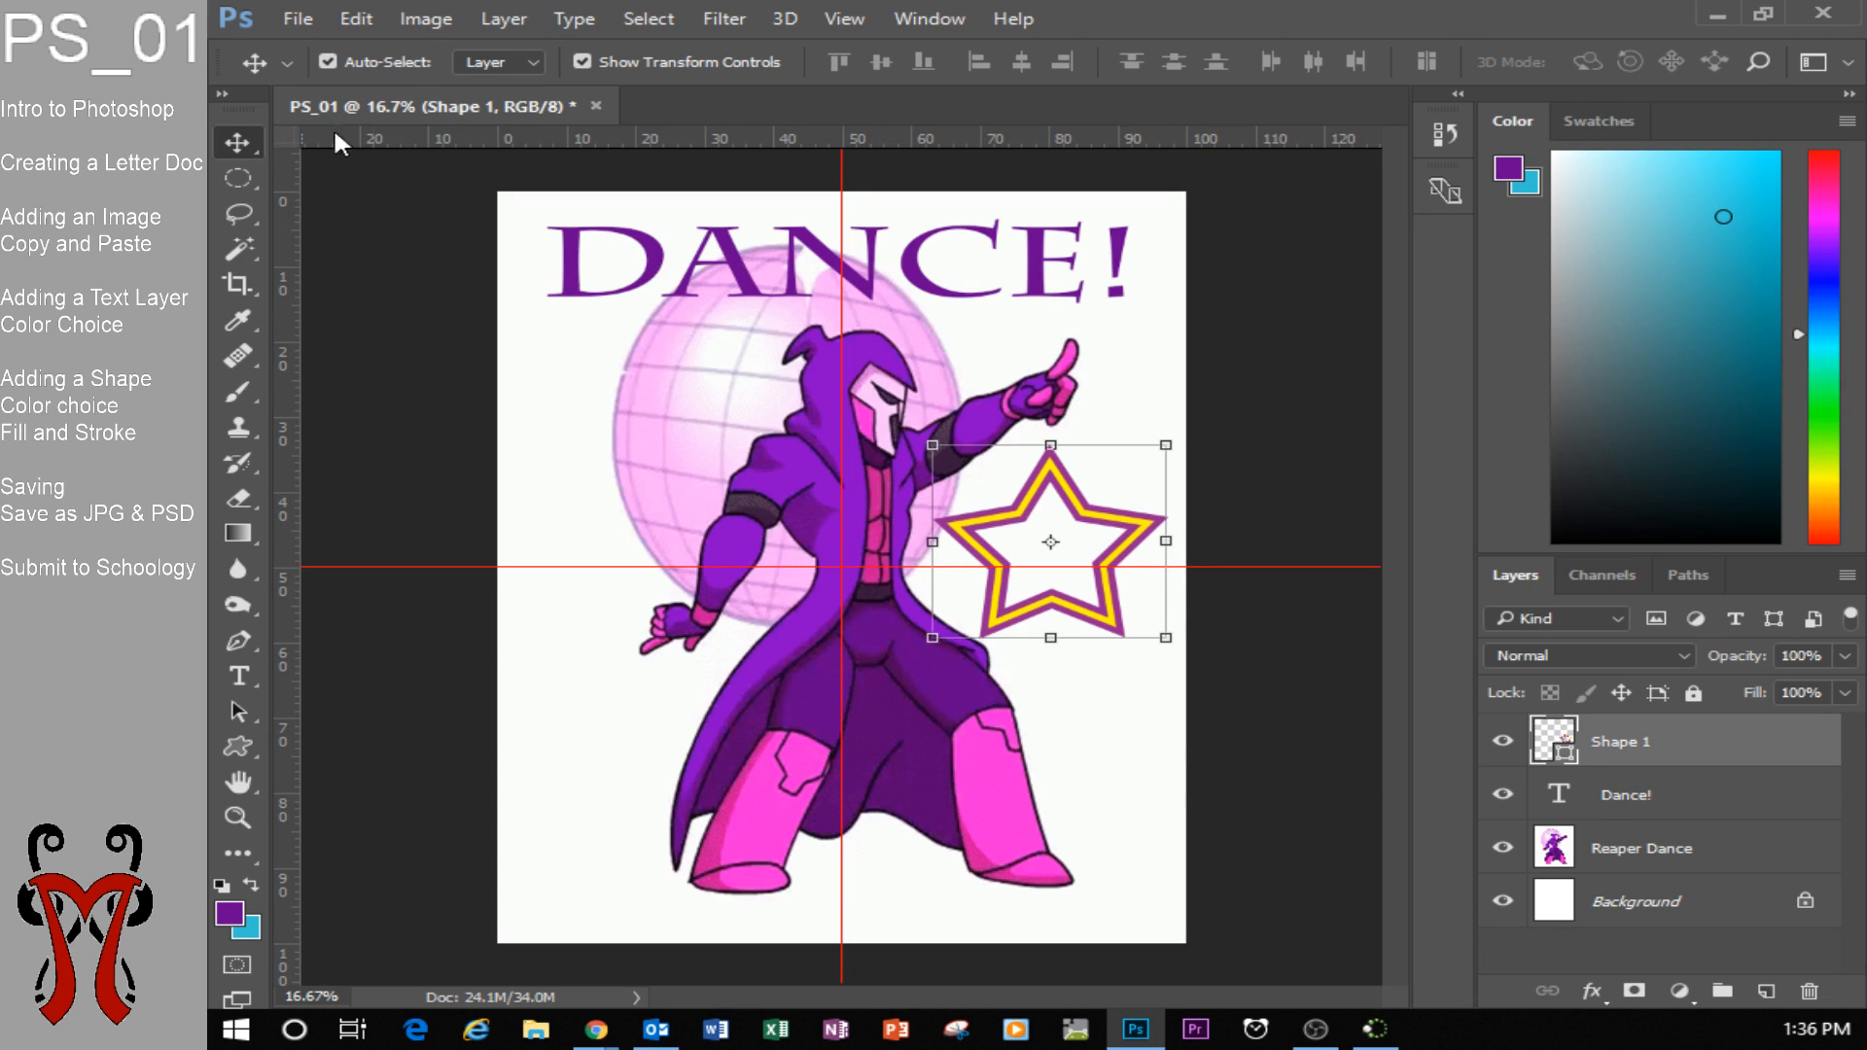
Save the document in Documents as a Photoshop file named PS_01 Reaper Dance, with Maximize Compatibility on.
click(298, 22)
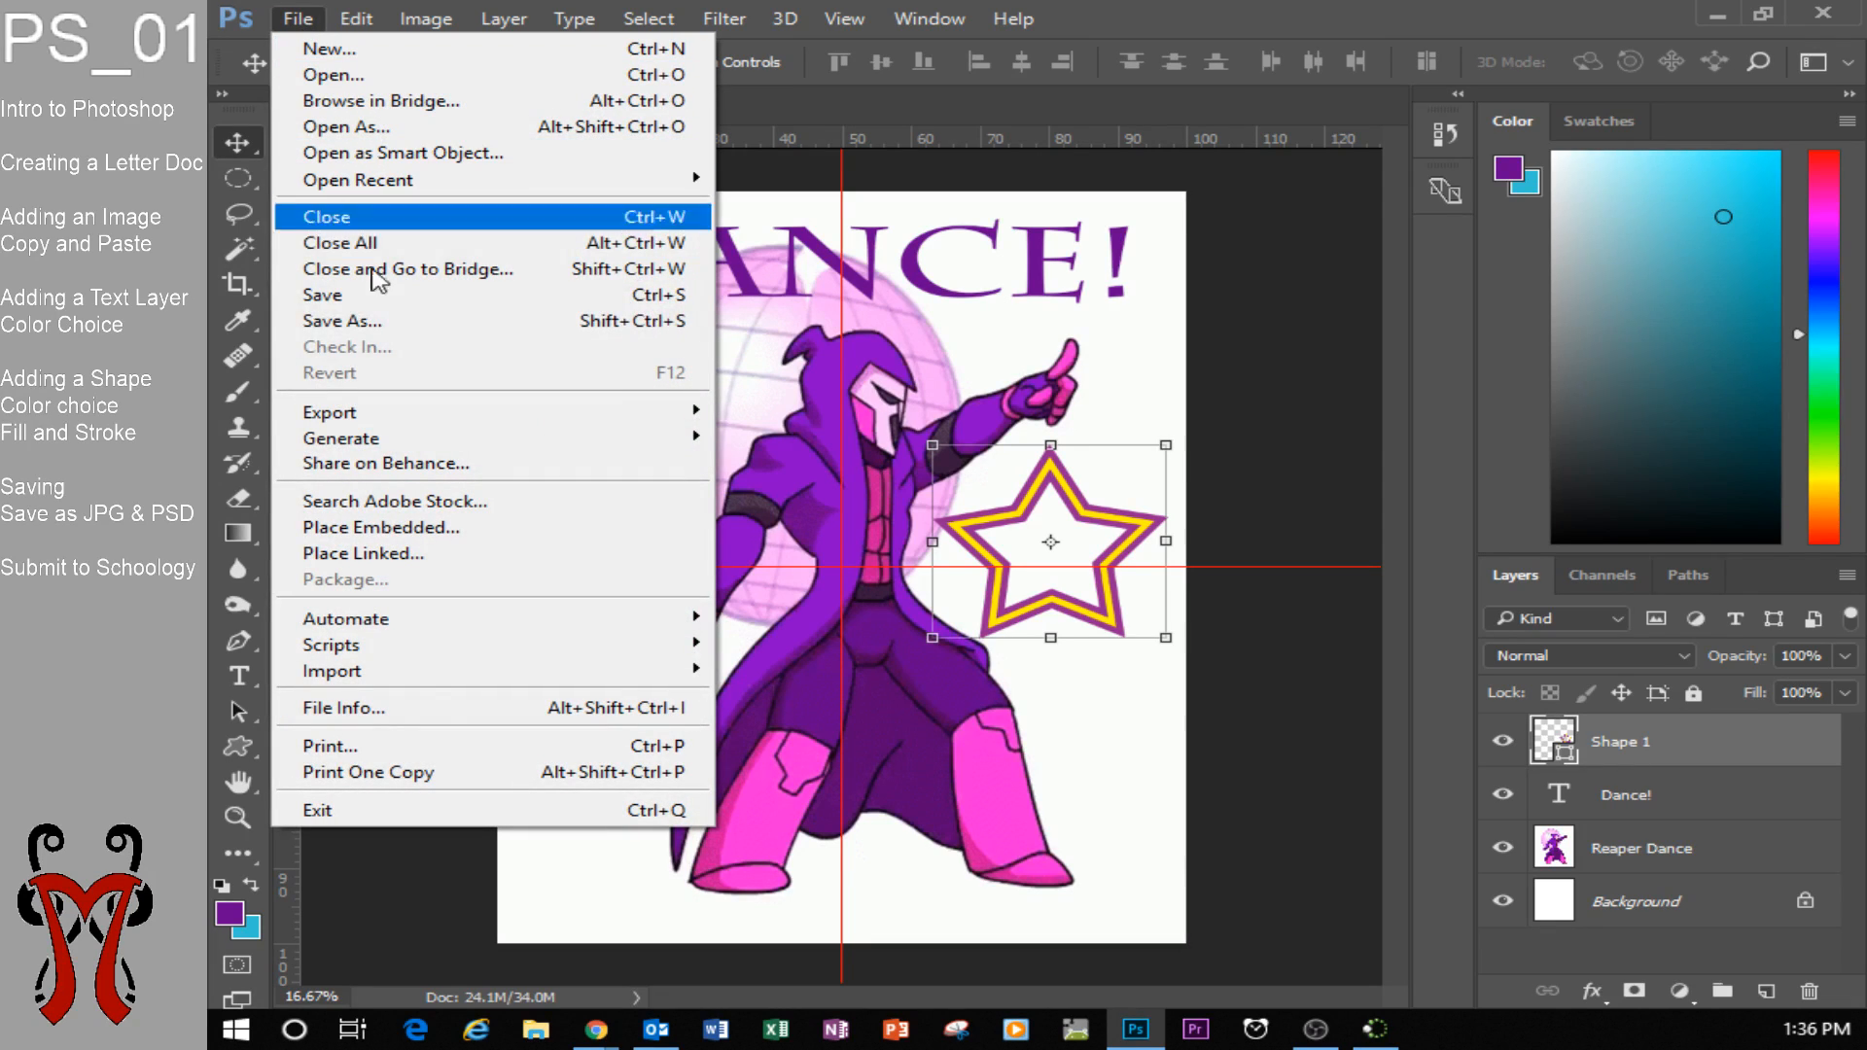
click(396, 322)
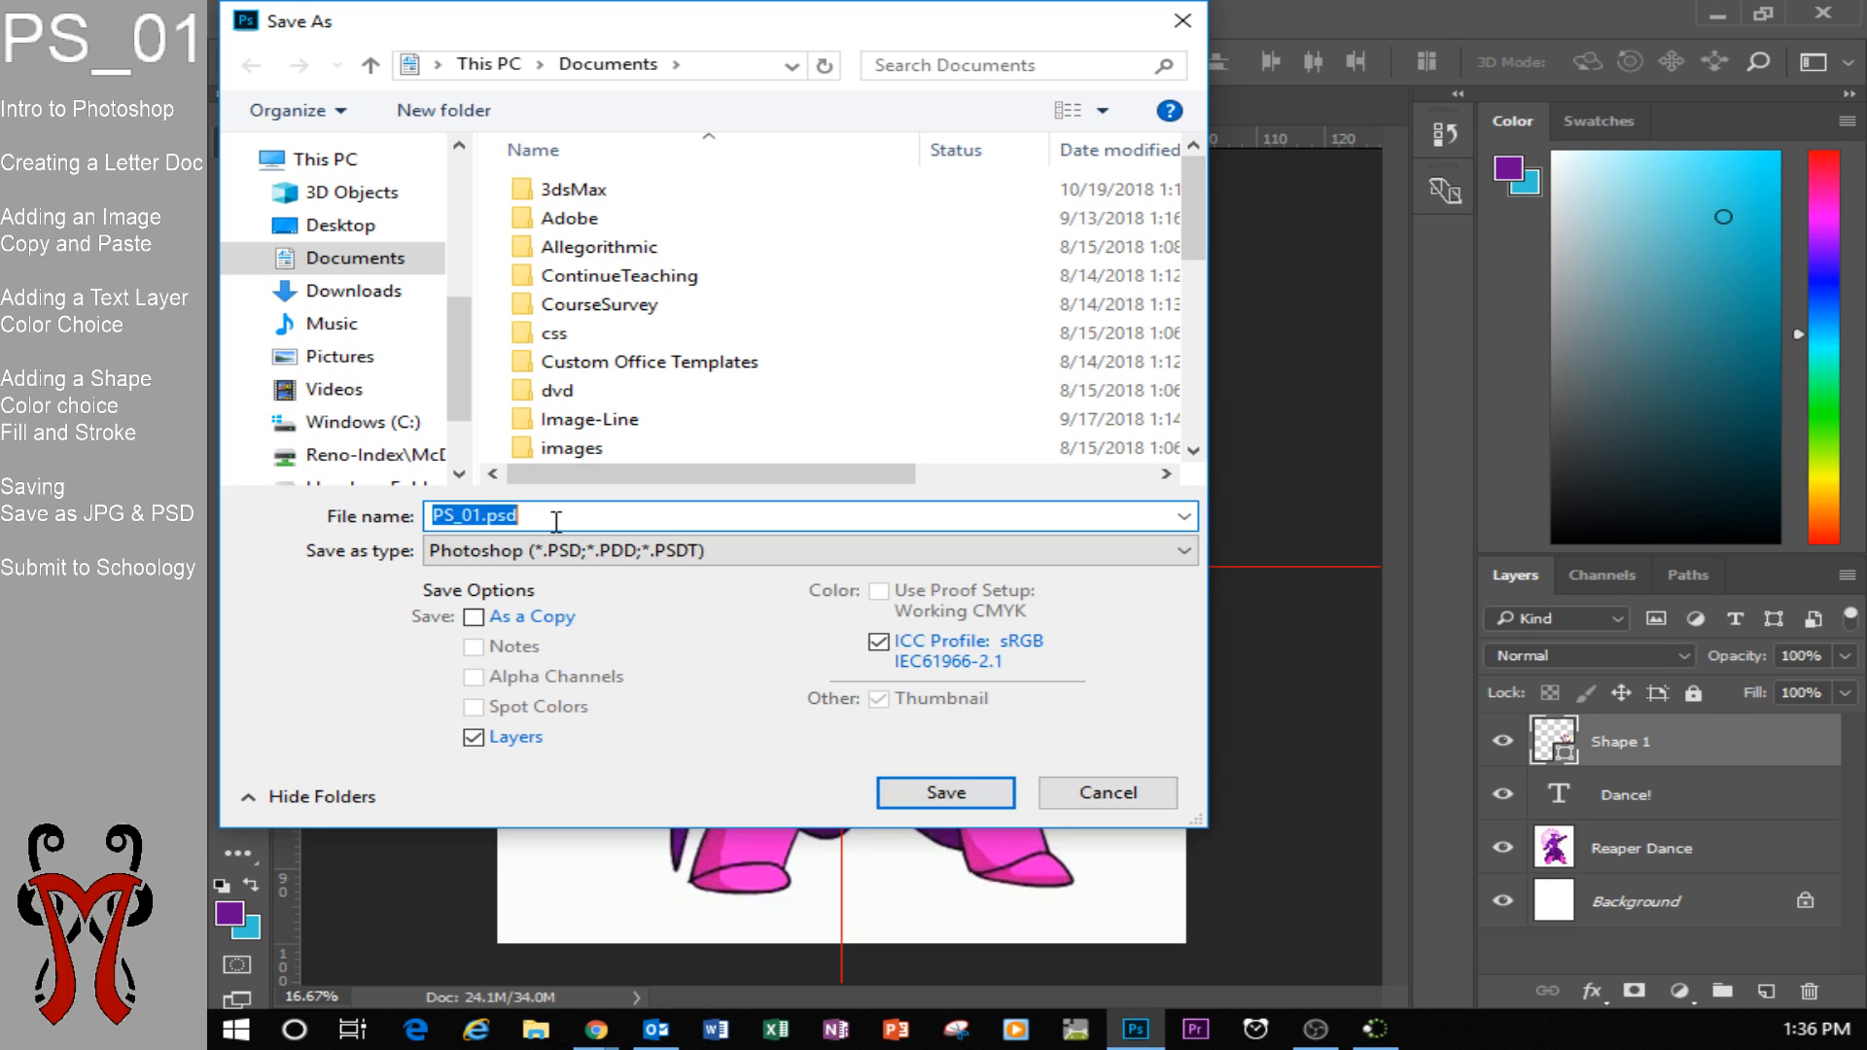
text(PS)
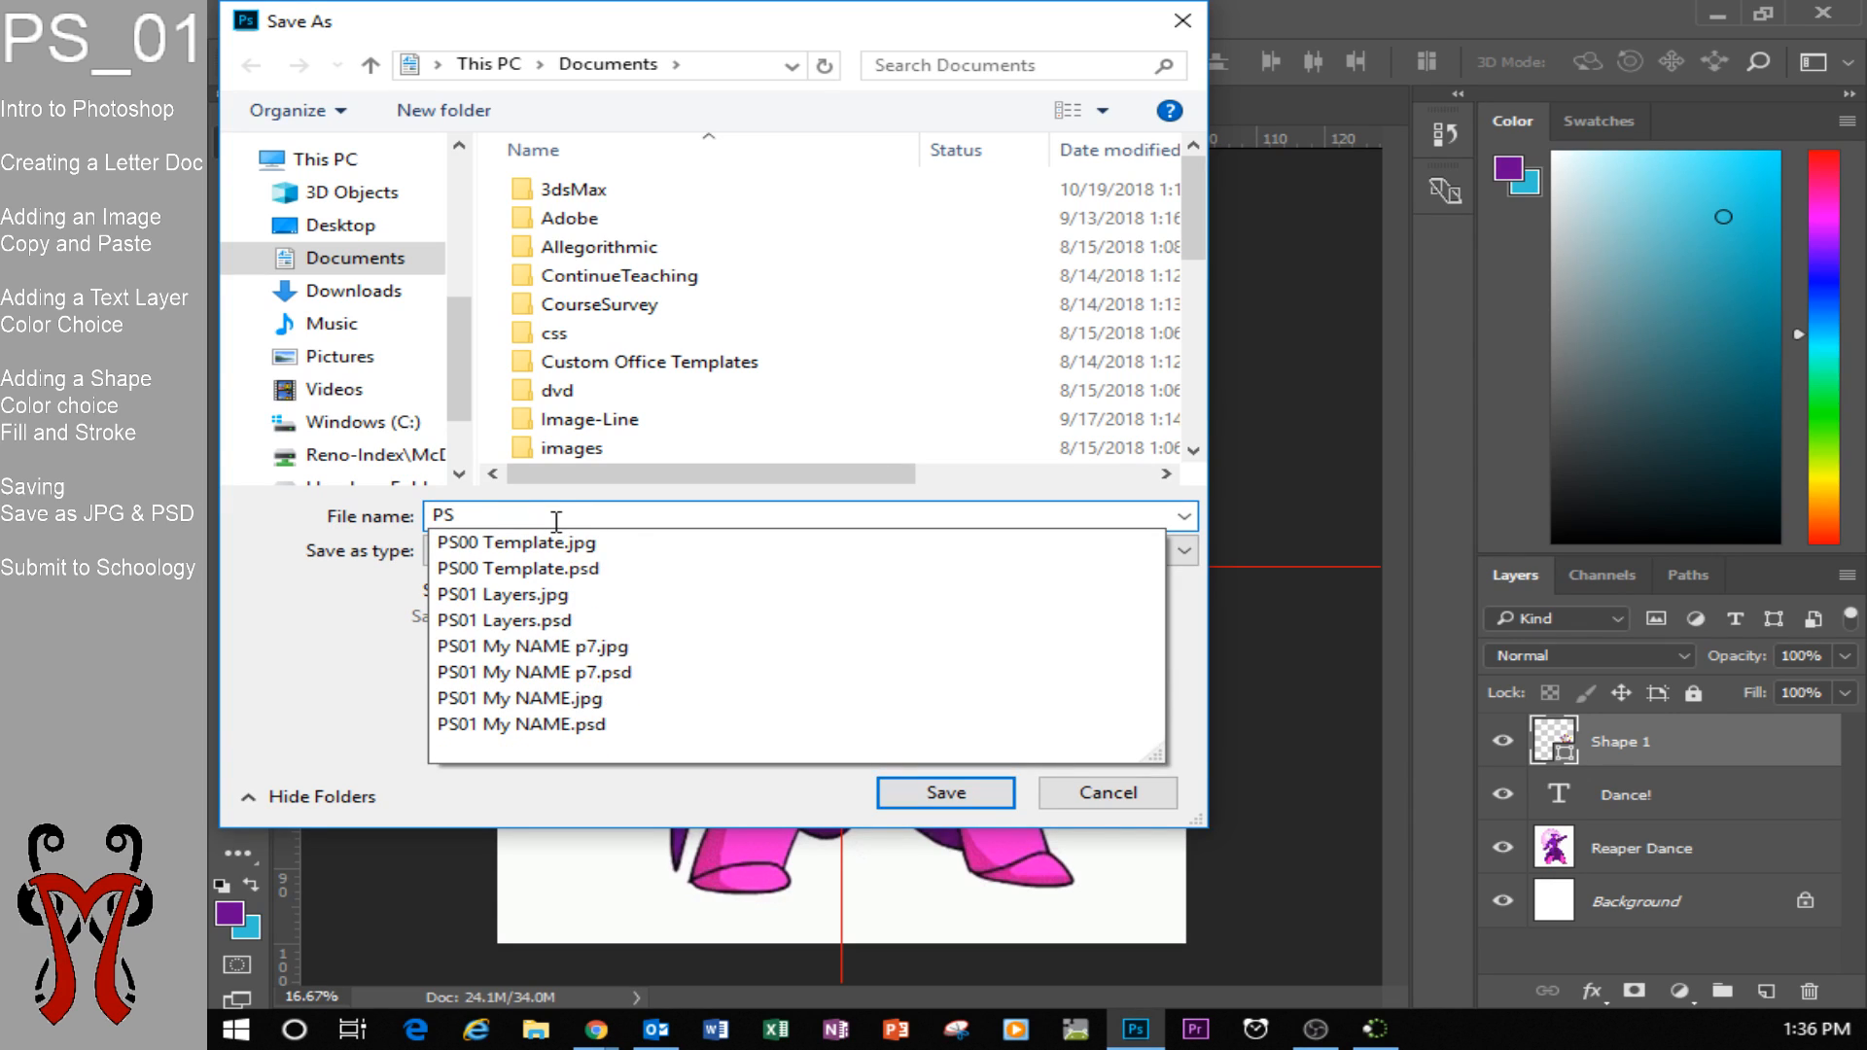
text(_01_Reaper Dance)
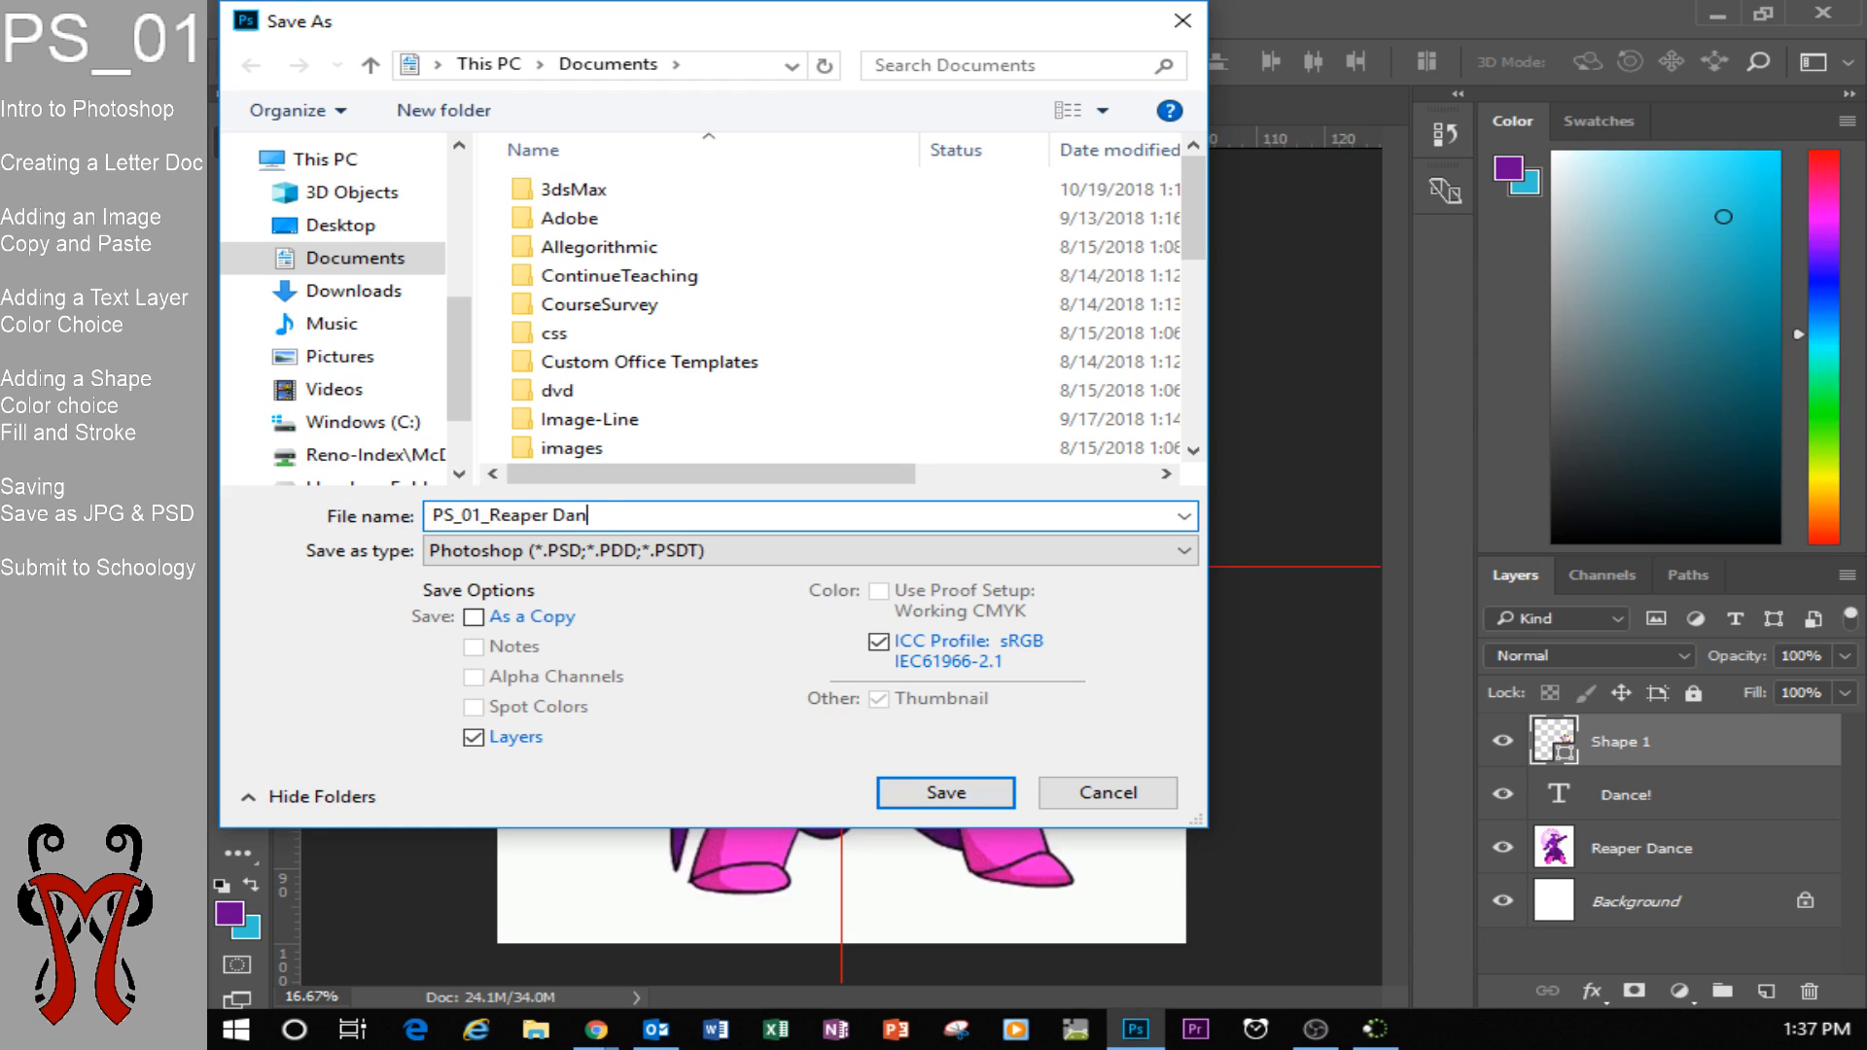
click(486, 516)
key(BackSpace)
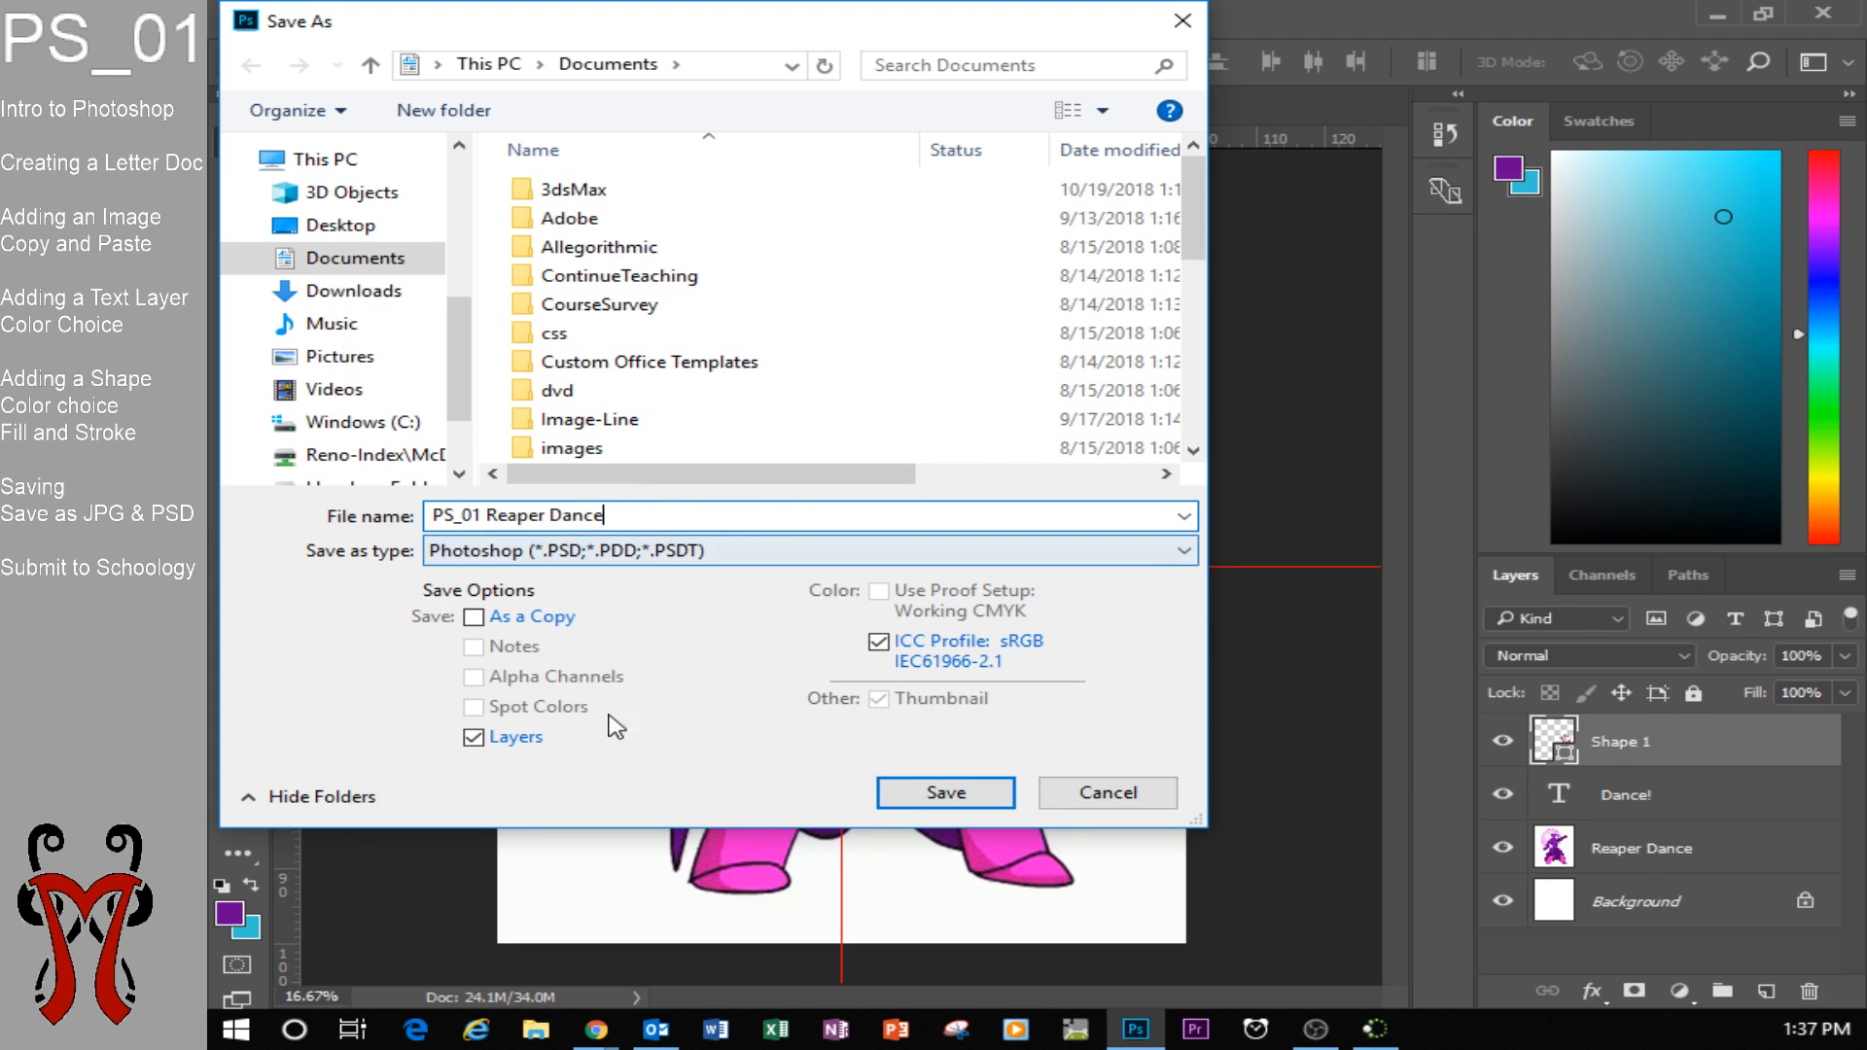
click(973, 792)
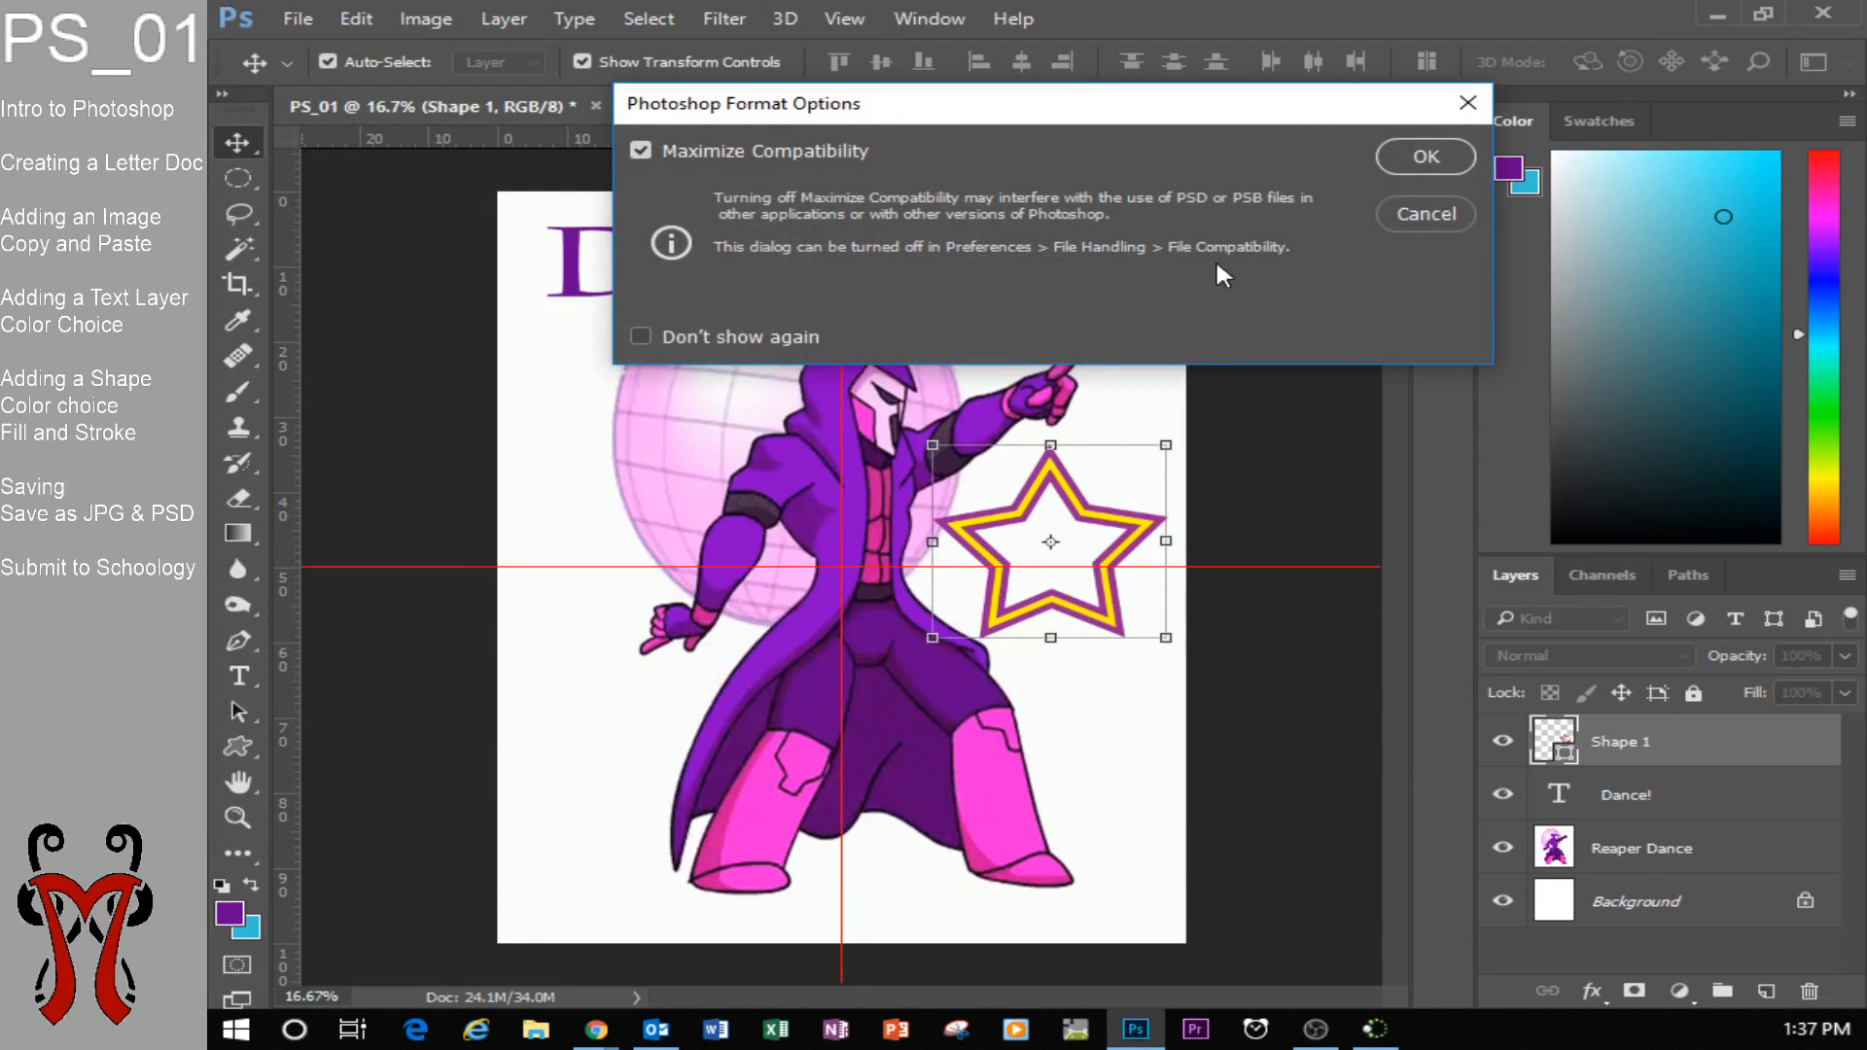
drag(1203, 113, 1216, 195)
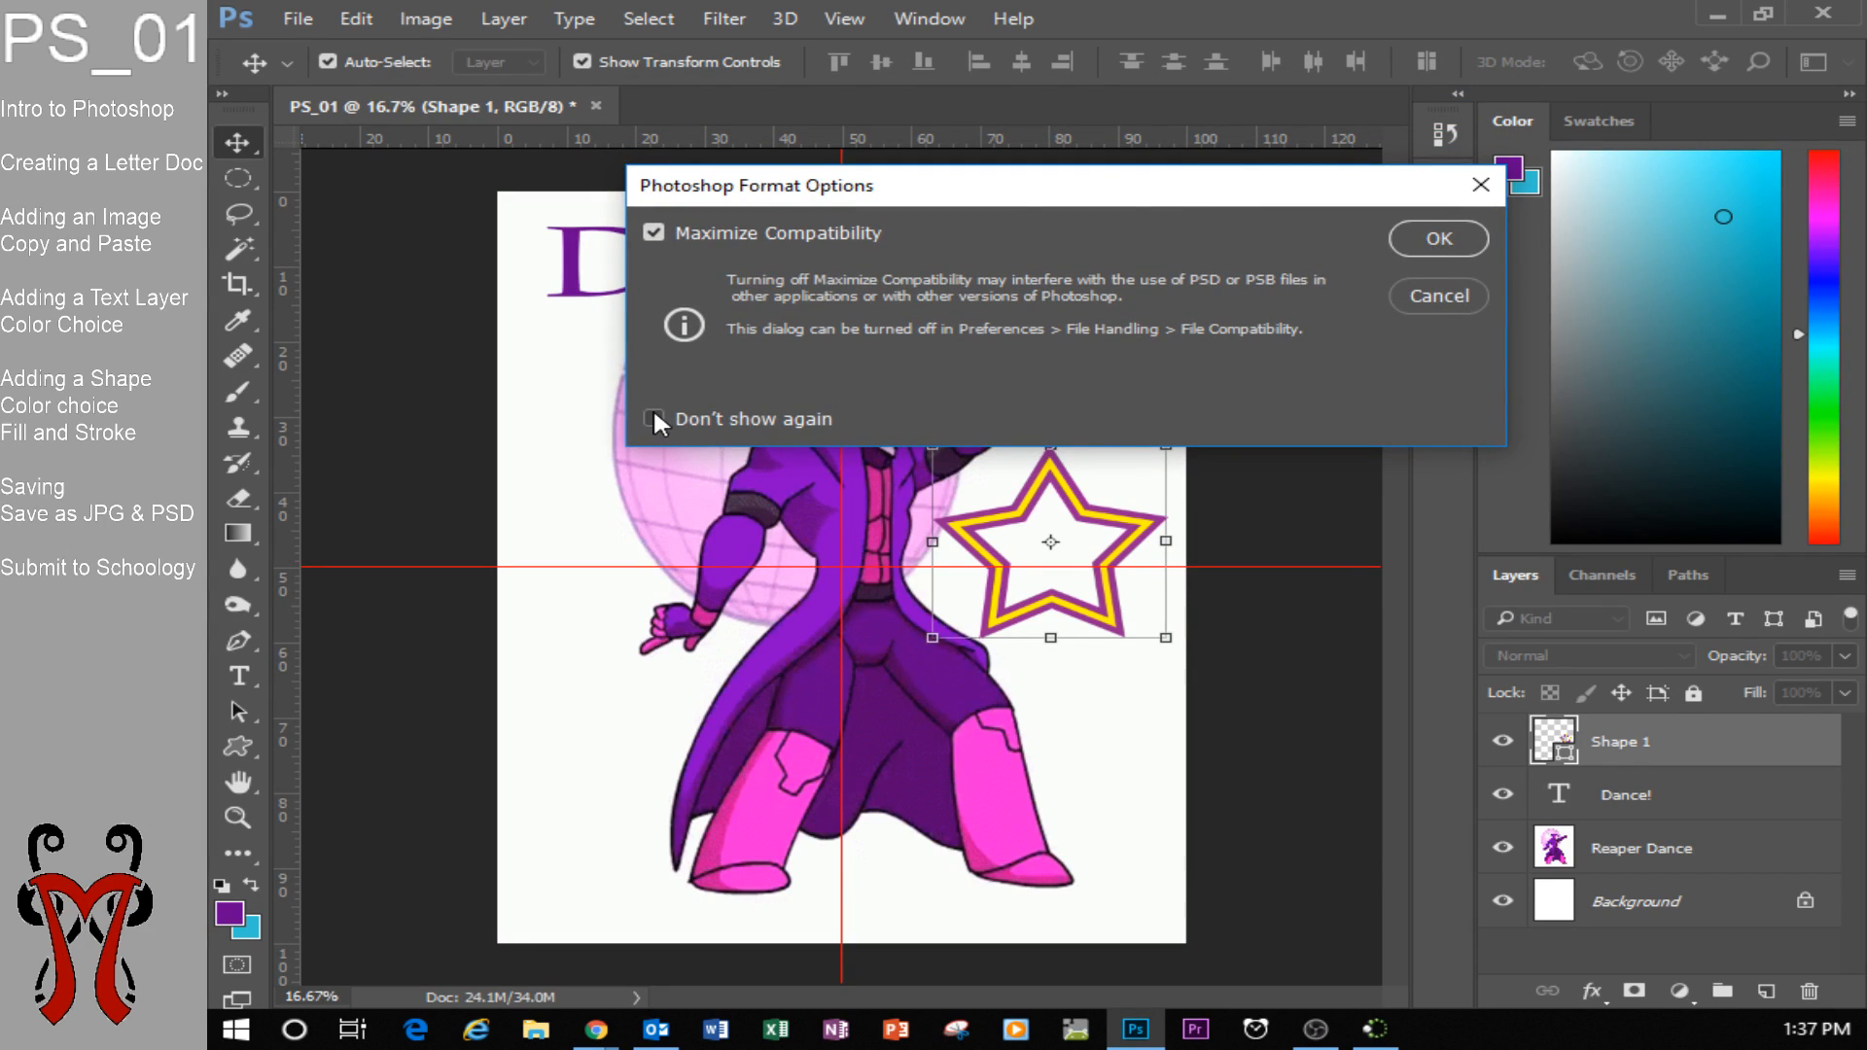
click(1433, 240)
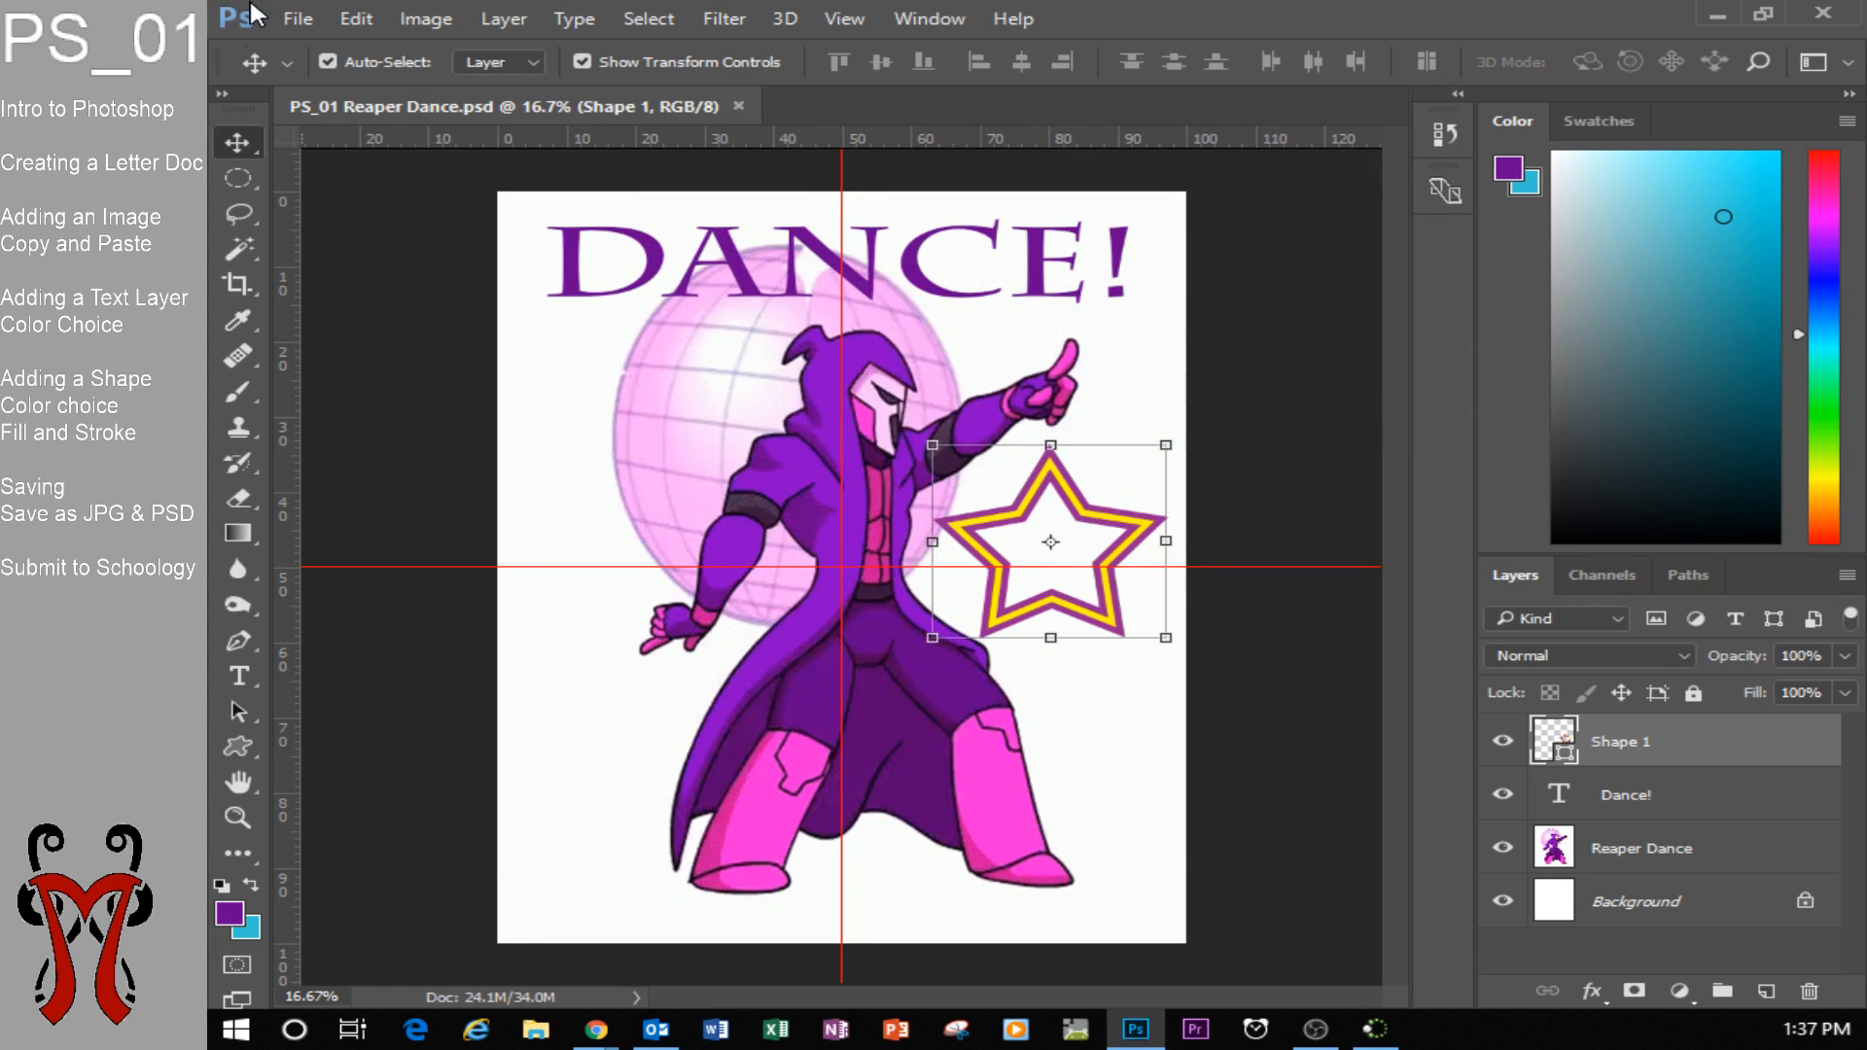
Save a JPEG copy named PS_01 Reaper Dance.jpg in Documents, adjusting the image quality and using the Progressive format with 3 scans.
click(309, 19)
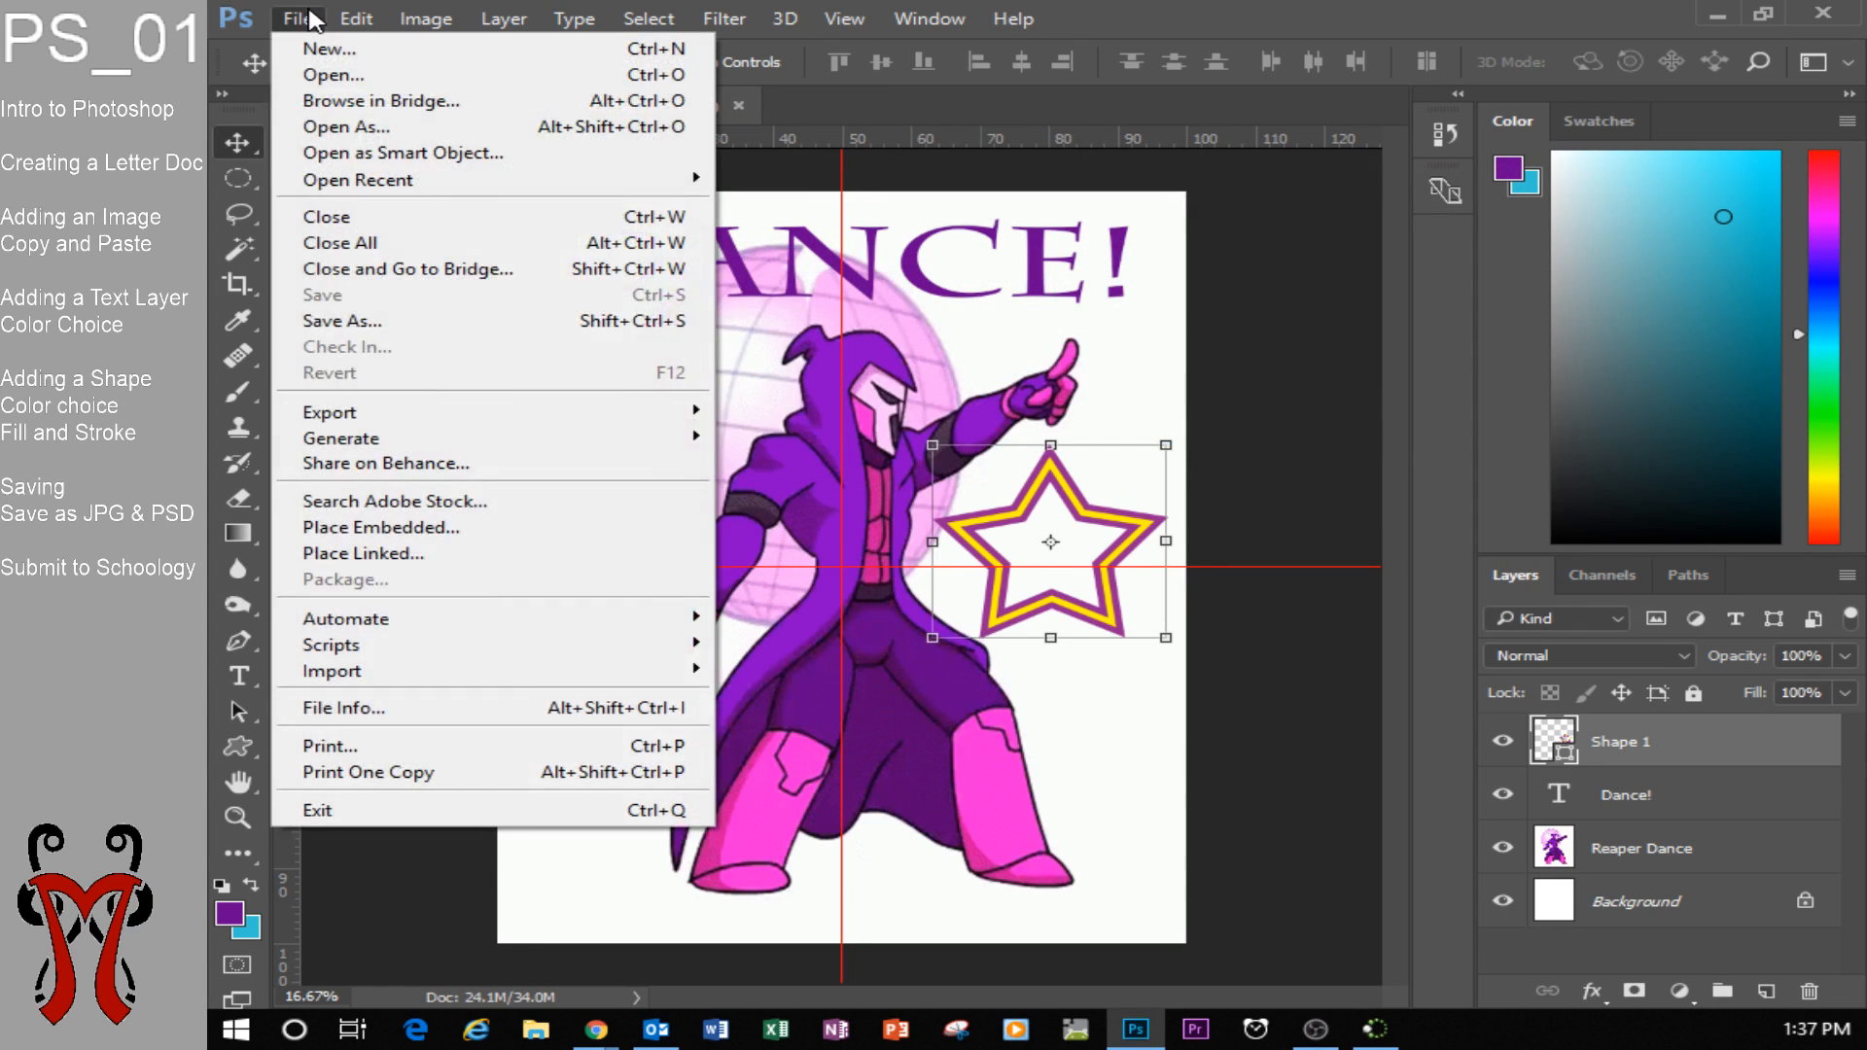
click(416, 314)
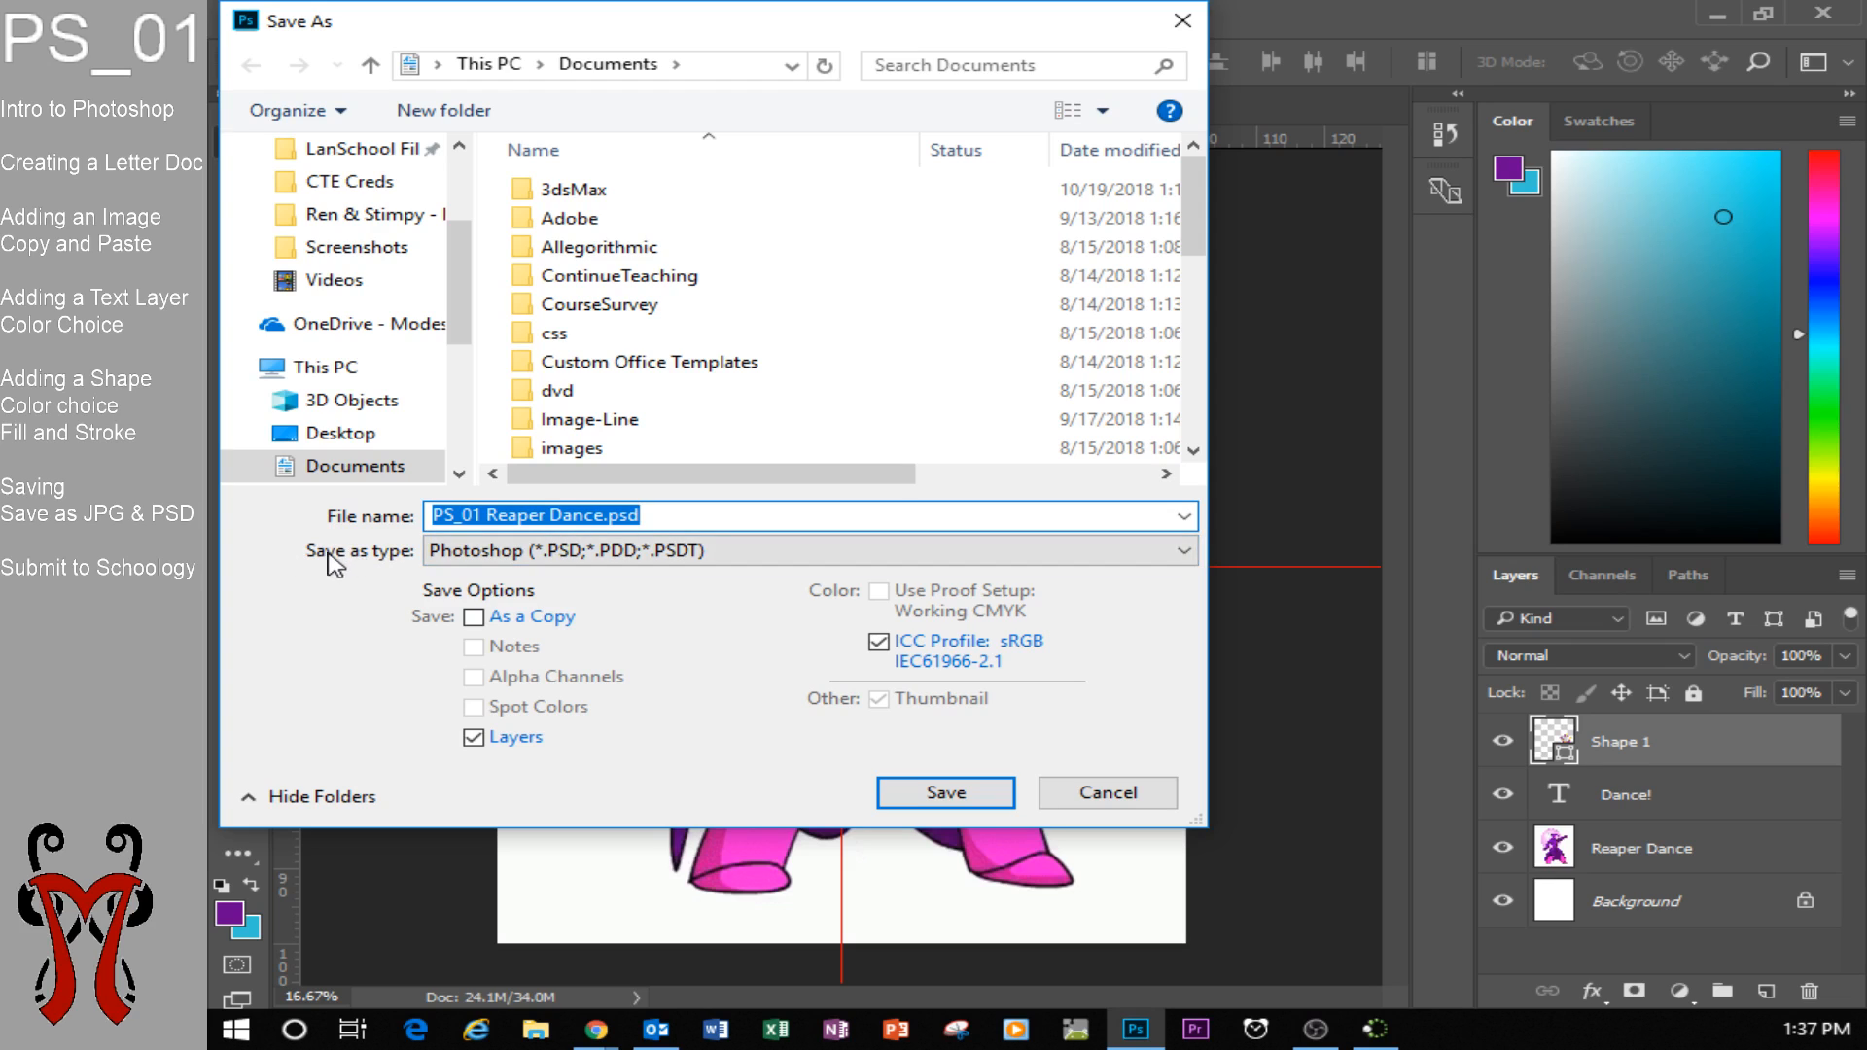
click(496, 559)
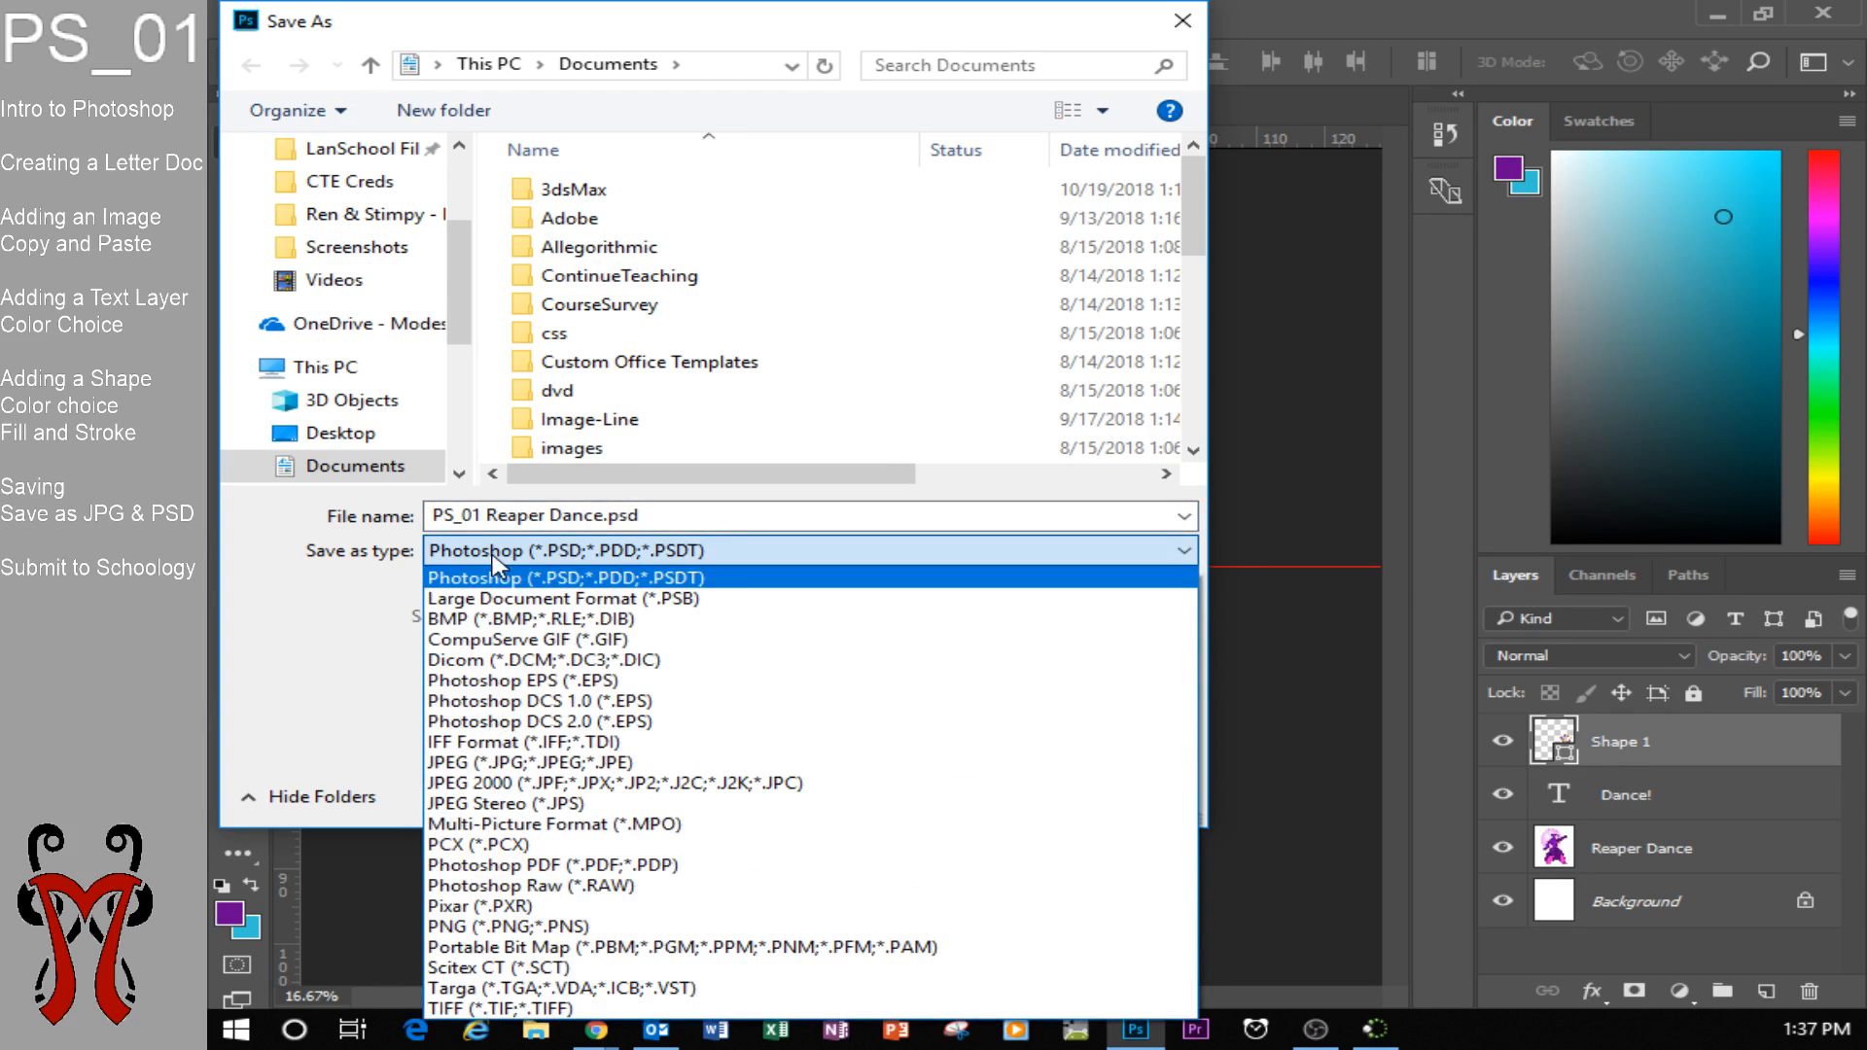
click(515, 764)
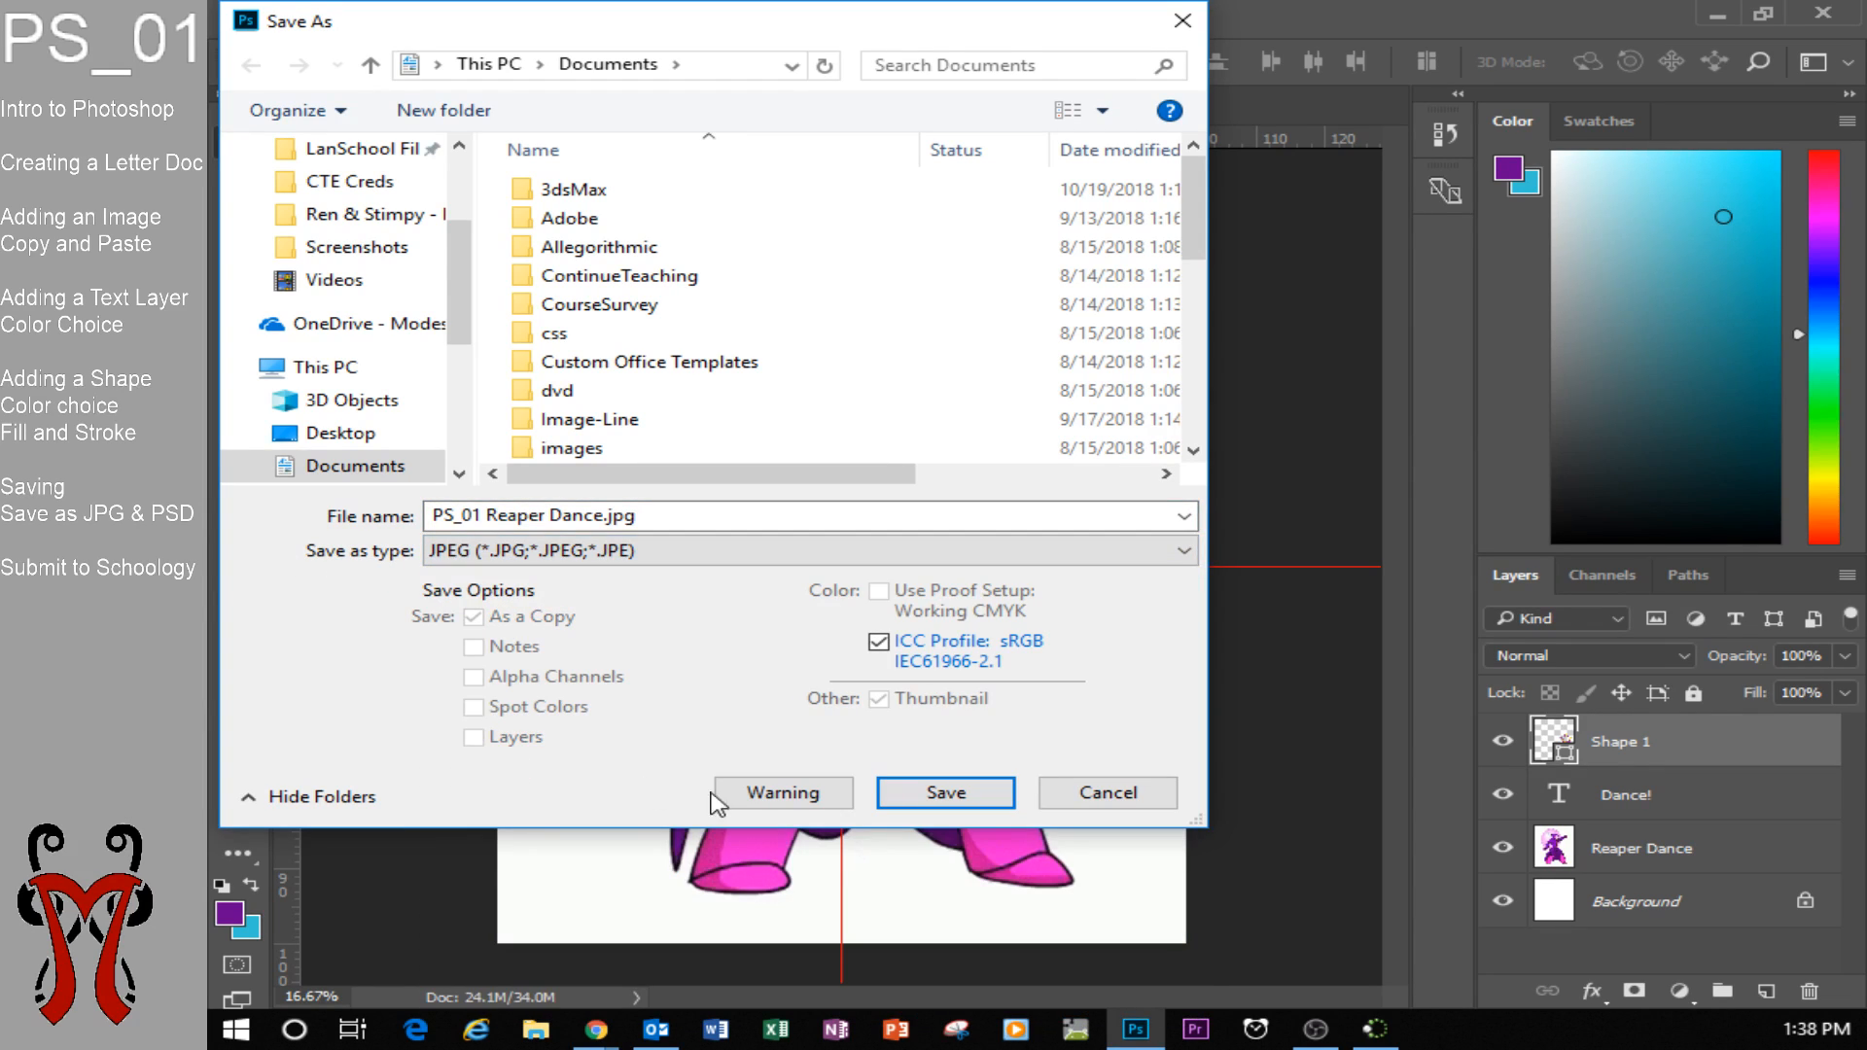
click(938, 793)
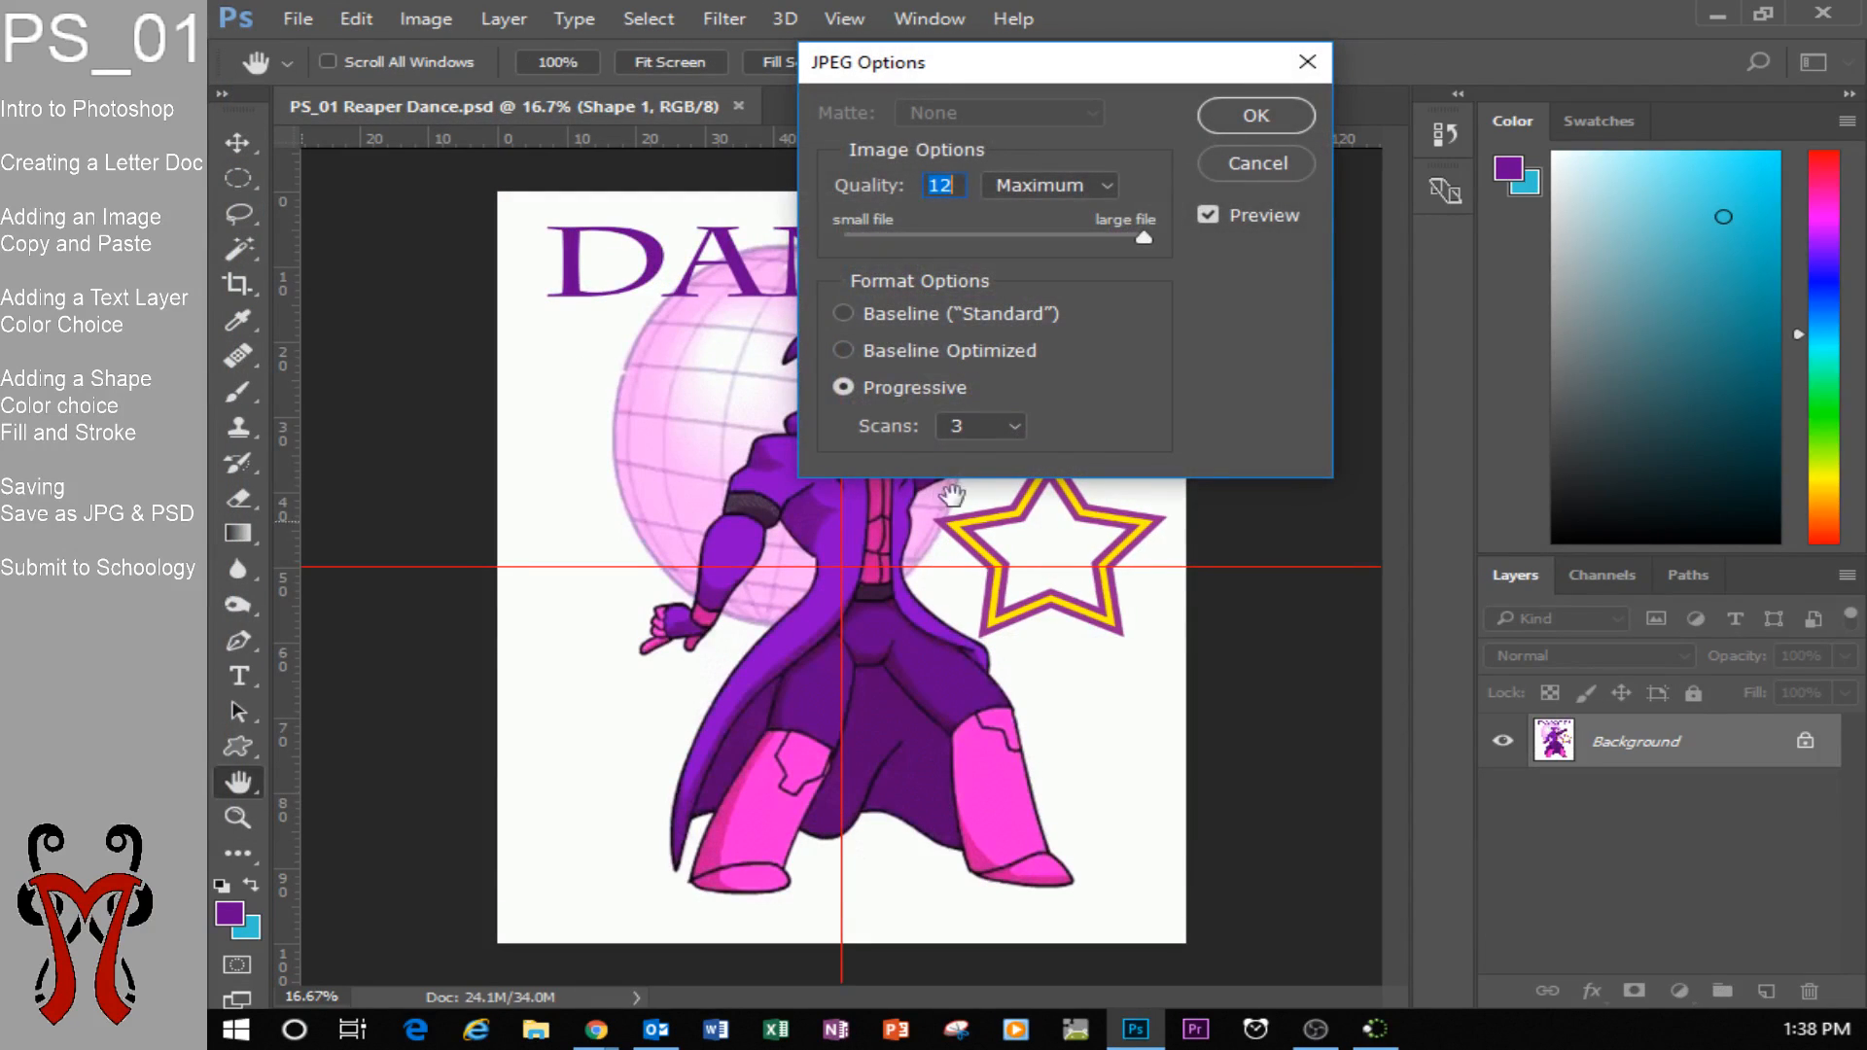
drag(992, 73, 955, 206)
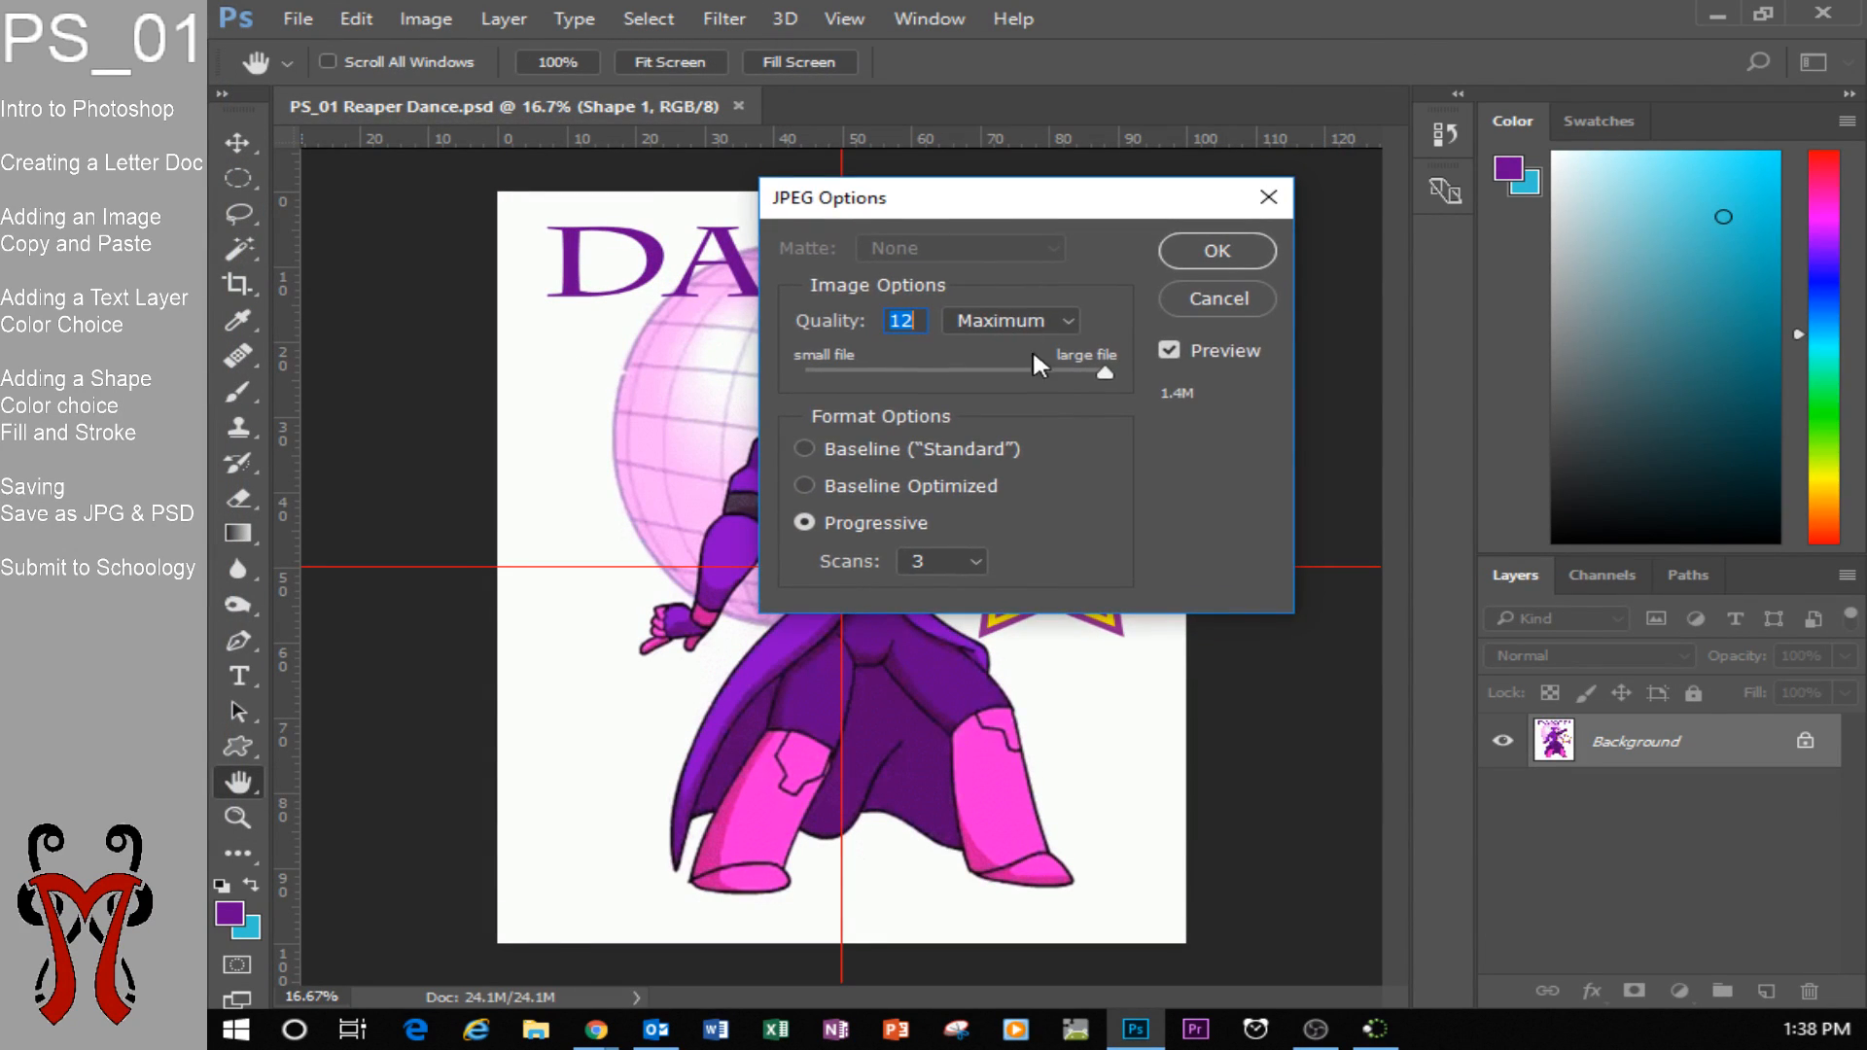
mouse_move(1081, 370)
mouse_down()
mouse_move(1017, 370)
mouse_move(1045, 372)
mouse_up()
click(1176, 250)
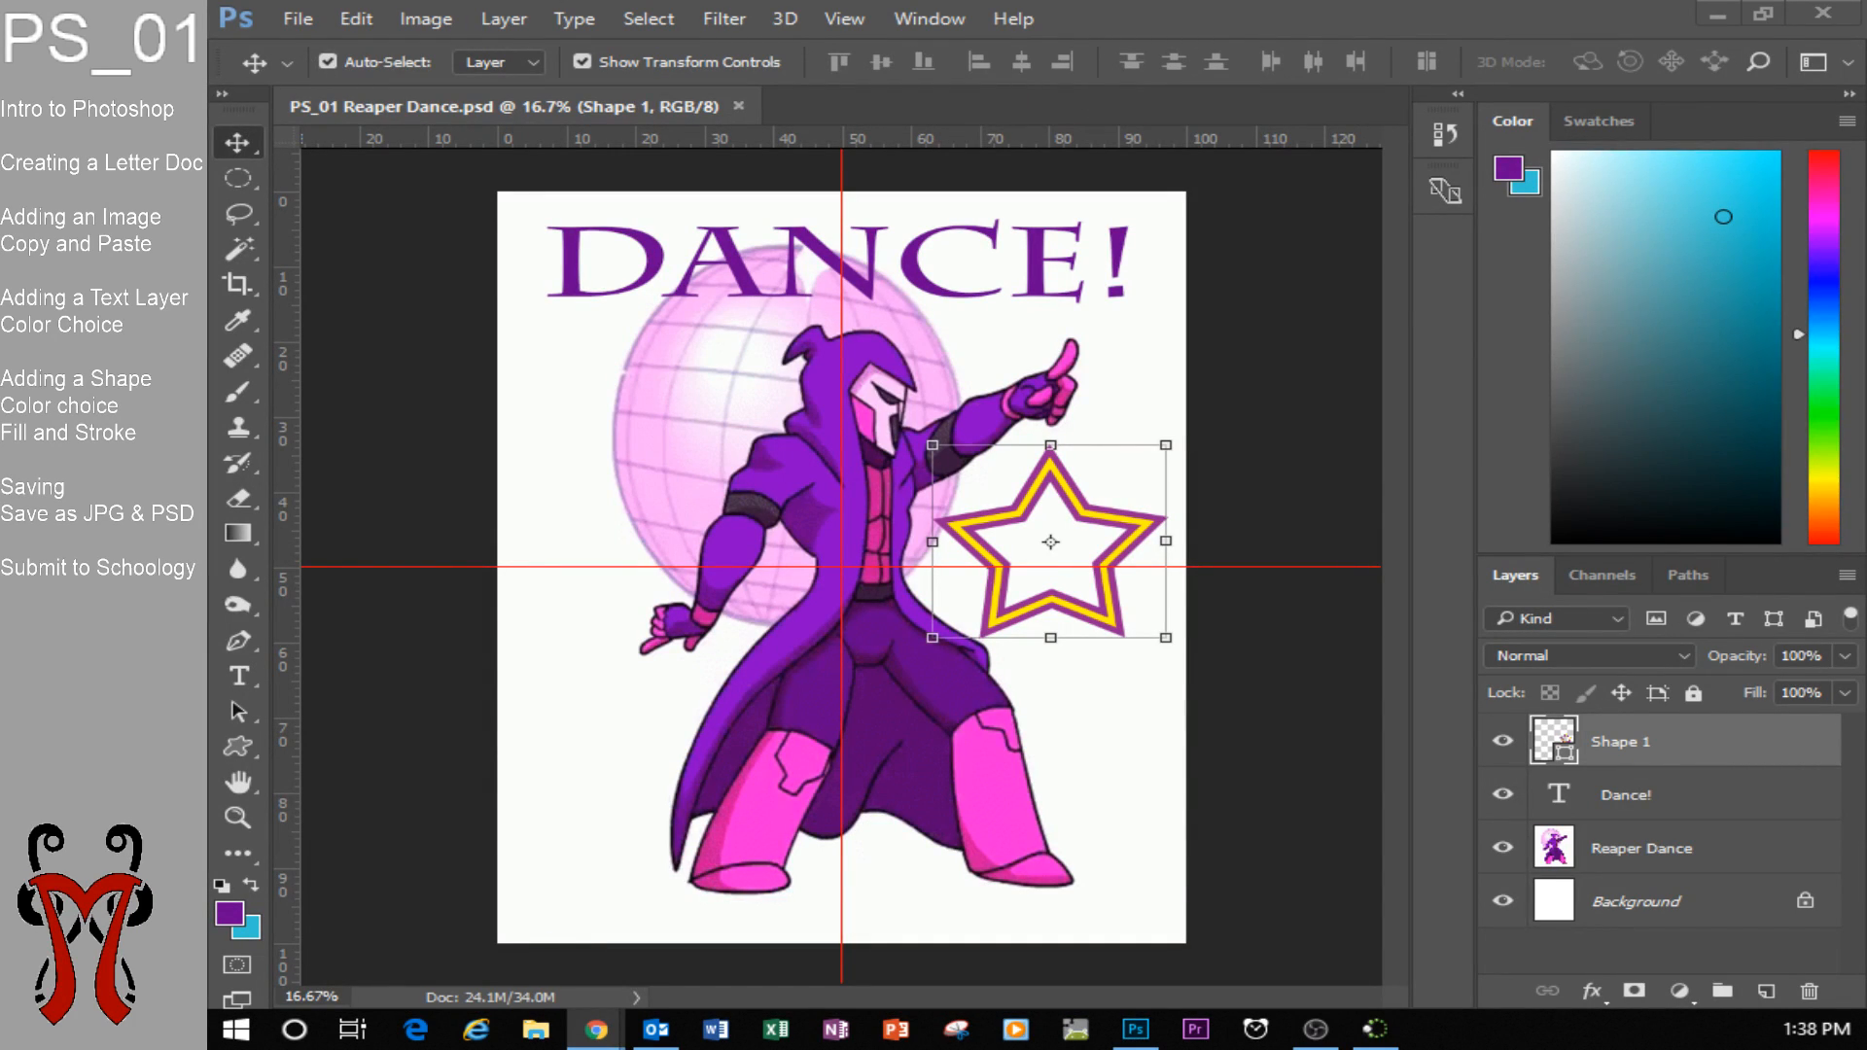
Switch to Chrome and open the Robotics Coding and 3D Design S2: 6(A) course in Schoology.
drag(225, 219, 1044, 216)
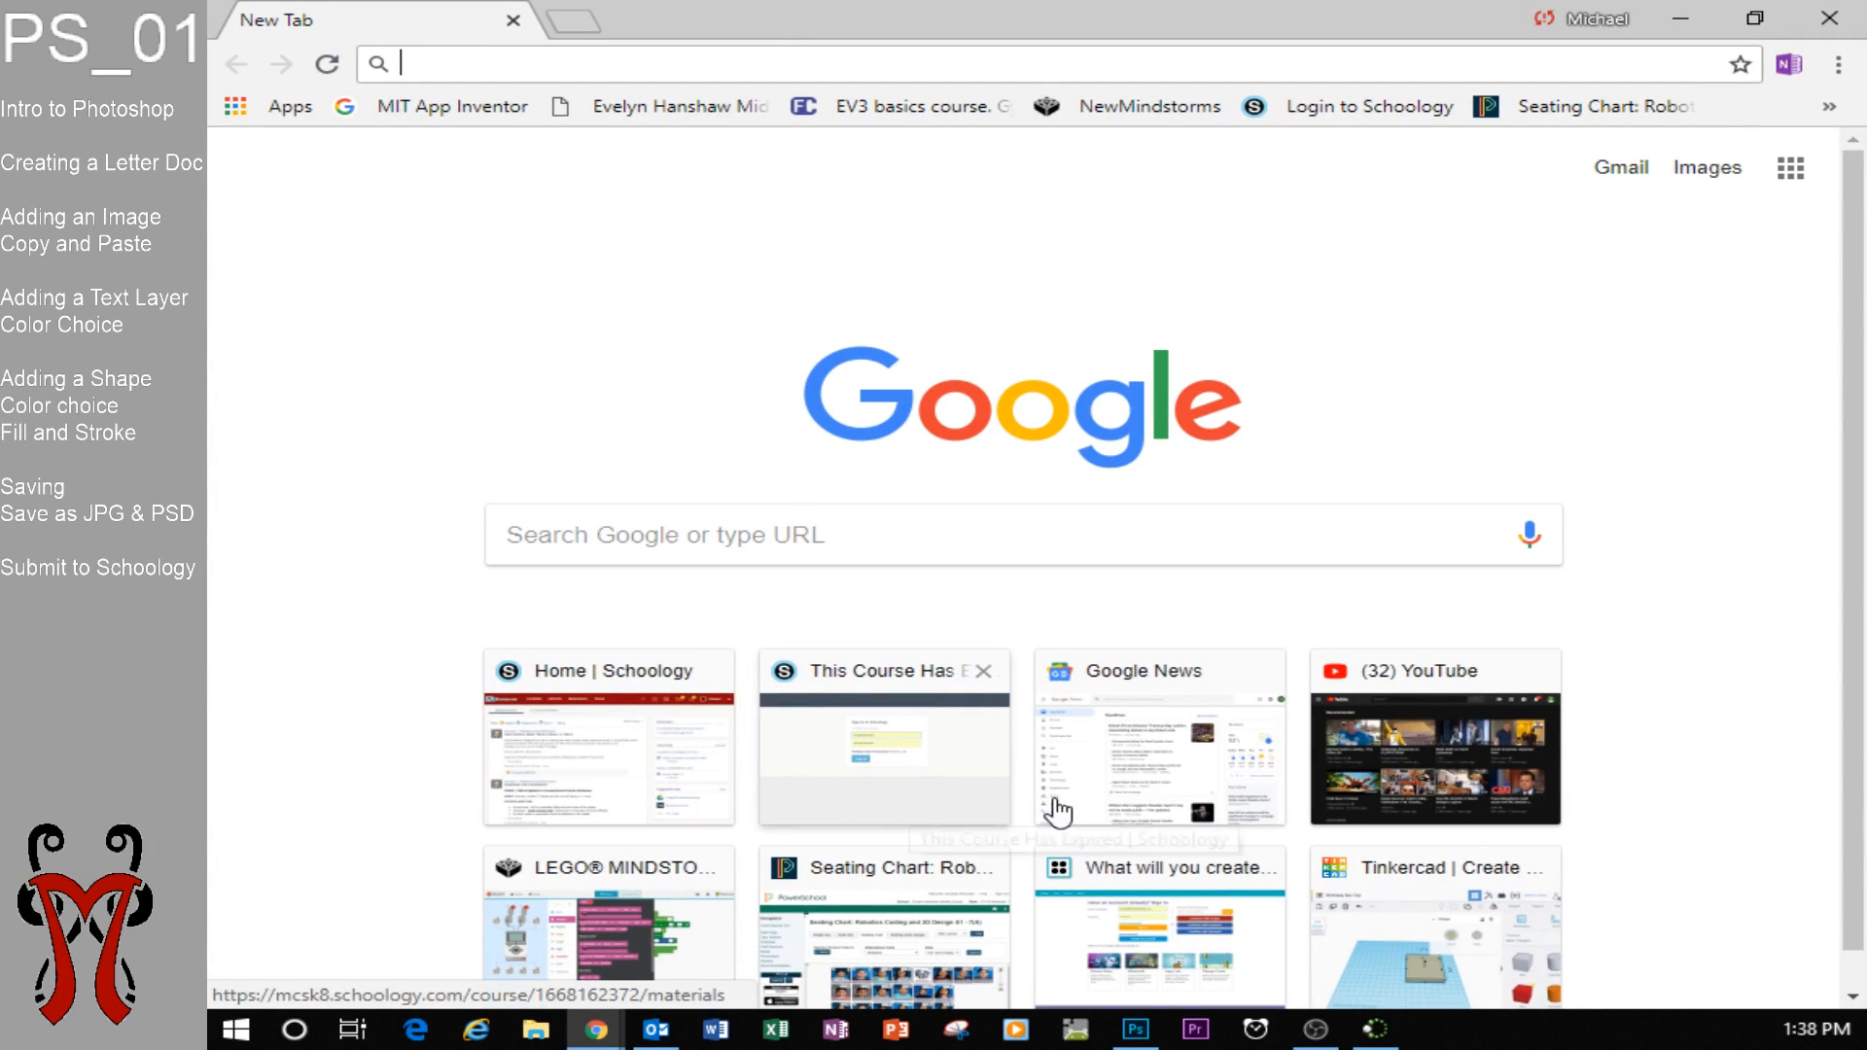
click(598, 771)
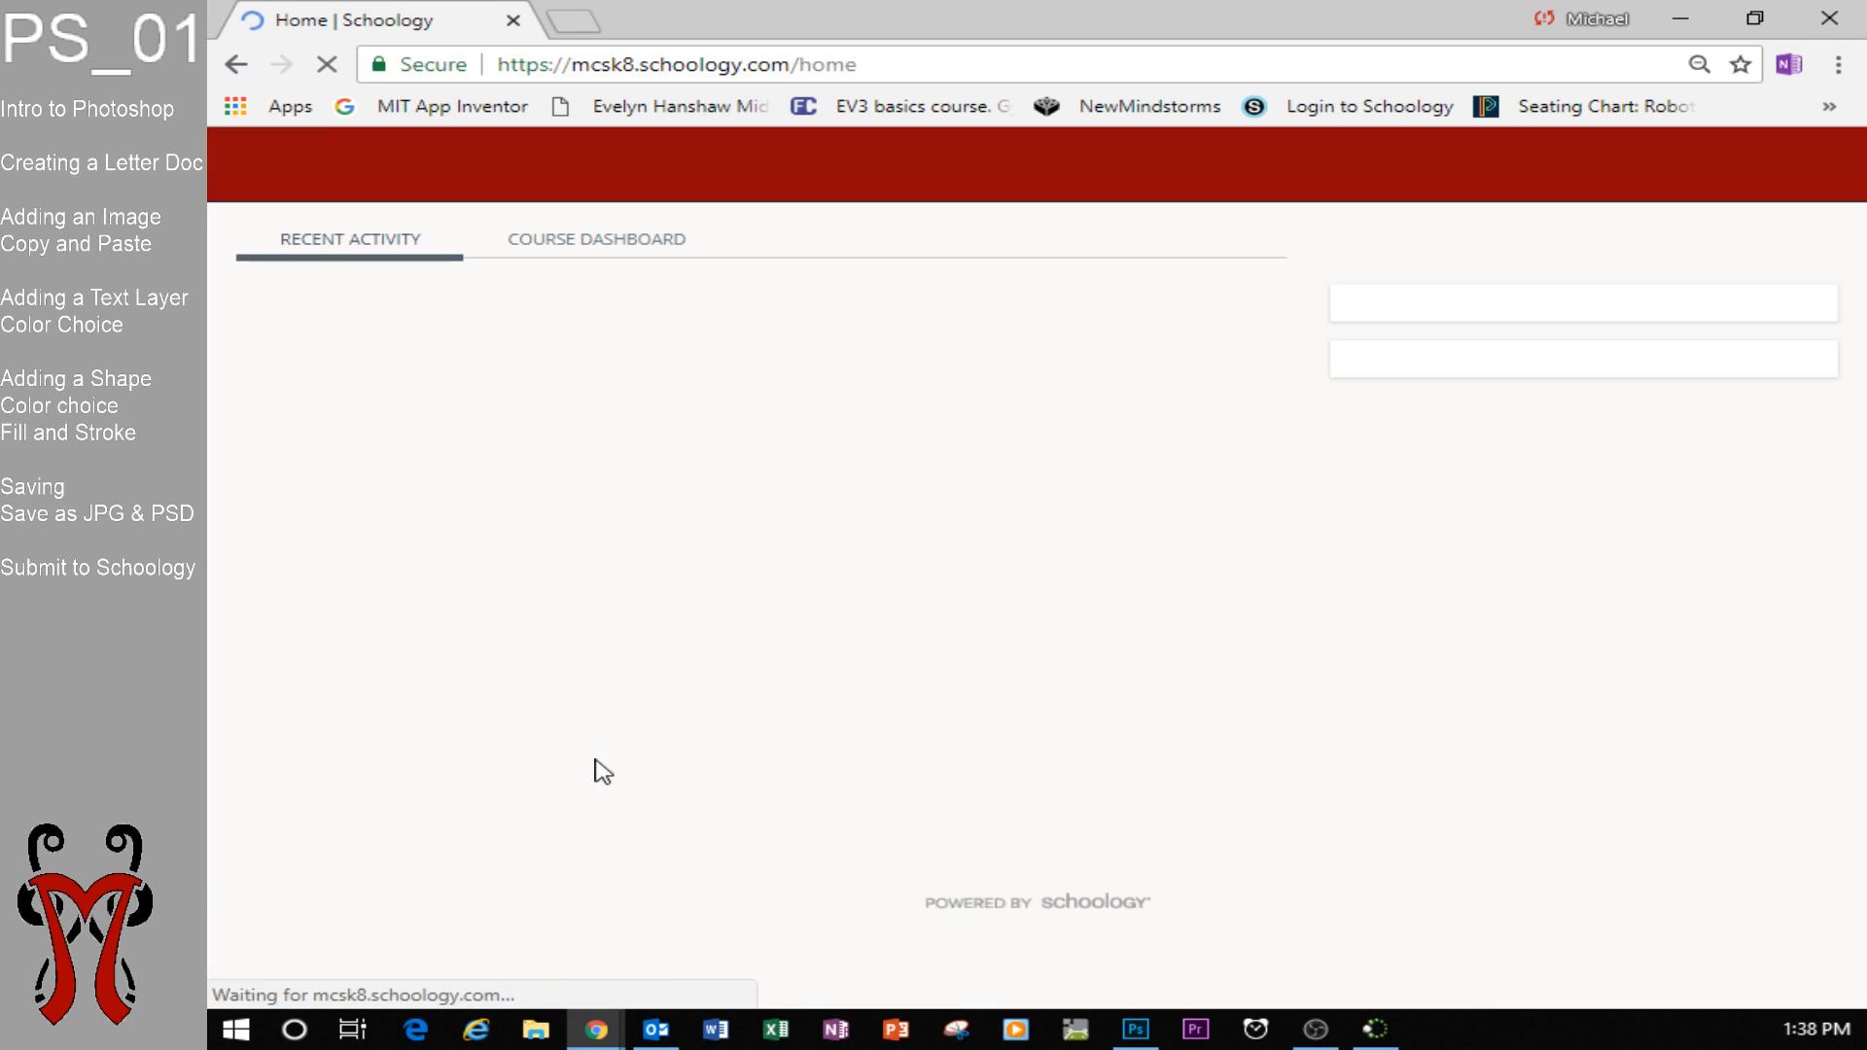
click(540, 161)
click(1252, 446)
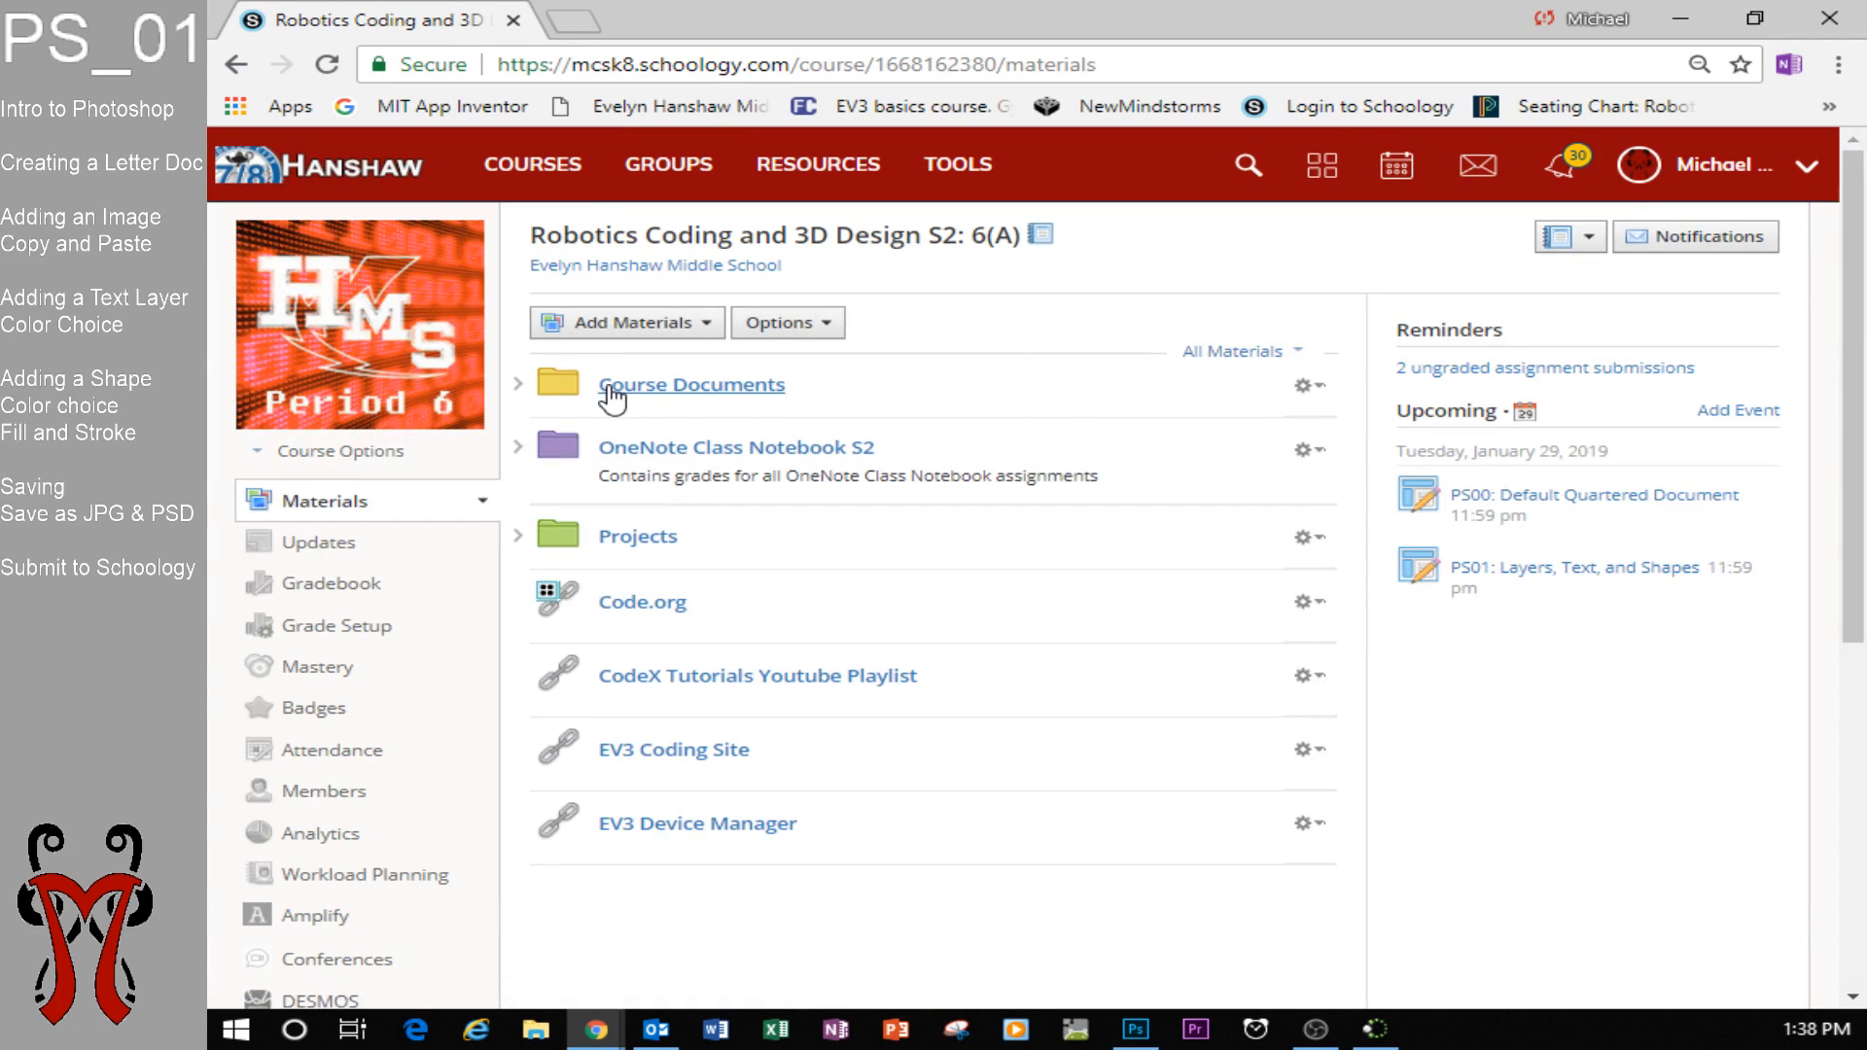
Open the assignment PS01: Layers, Text, and Shapes from the Photoshop Image Manipulation folder within Projects.
click(518, 534)
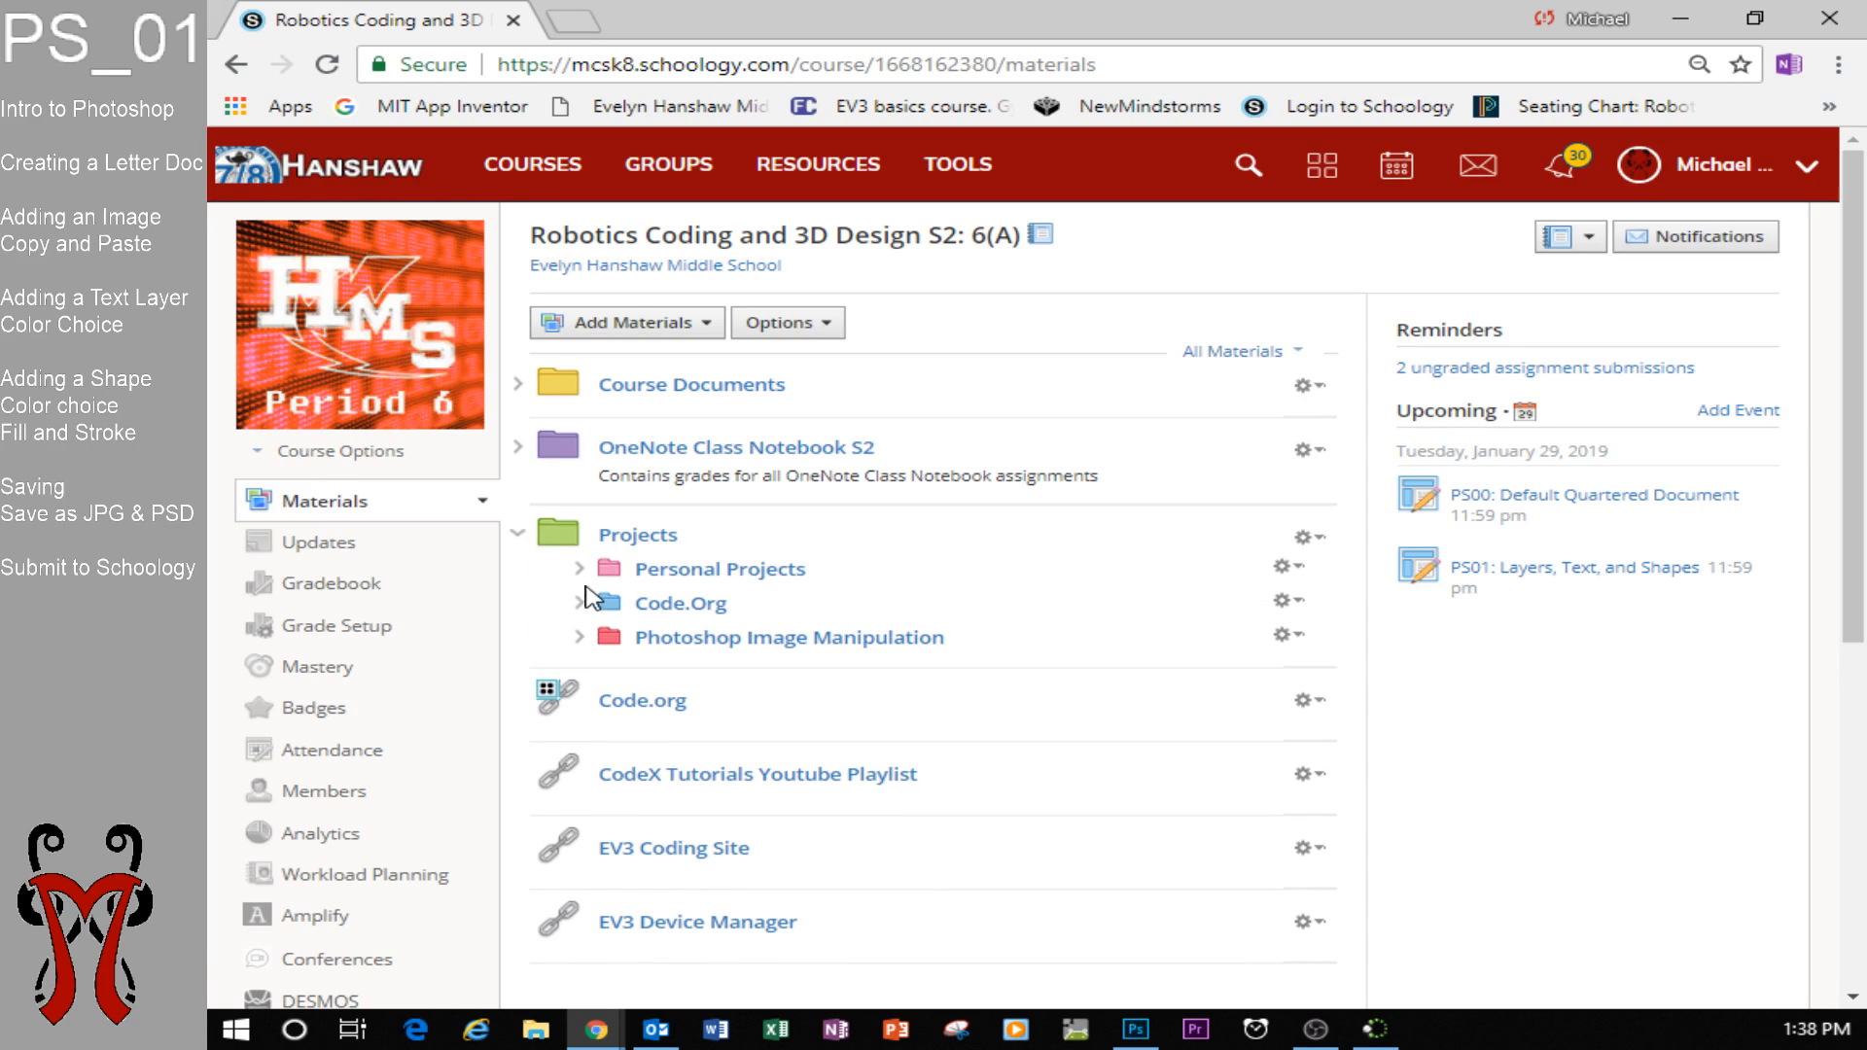
click(603, 644)
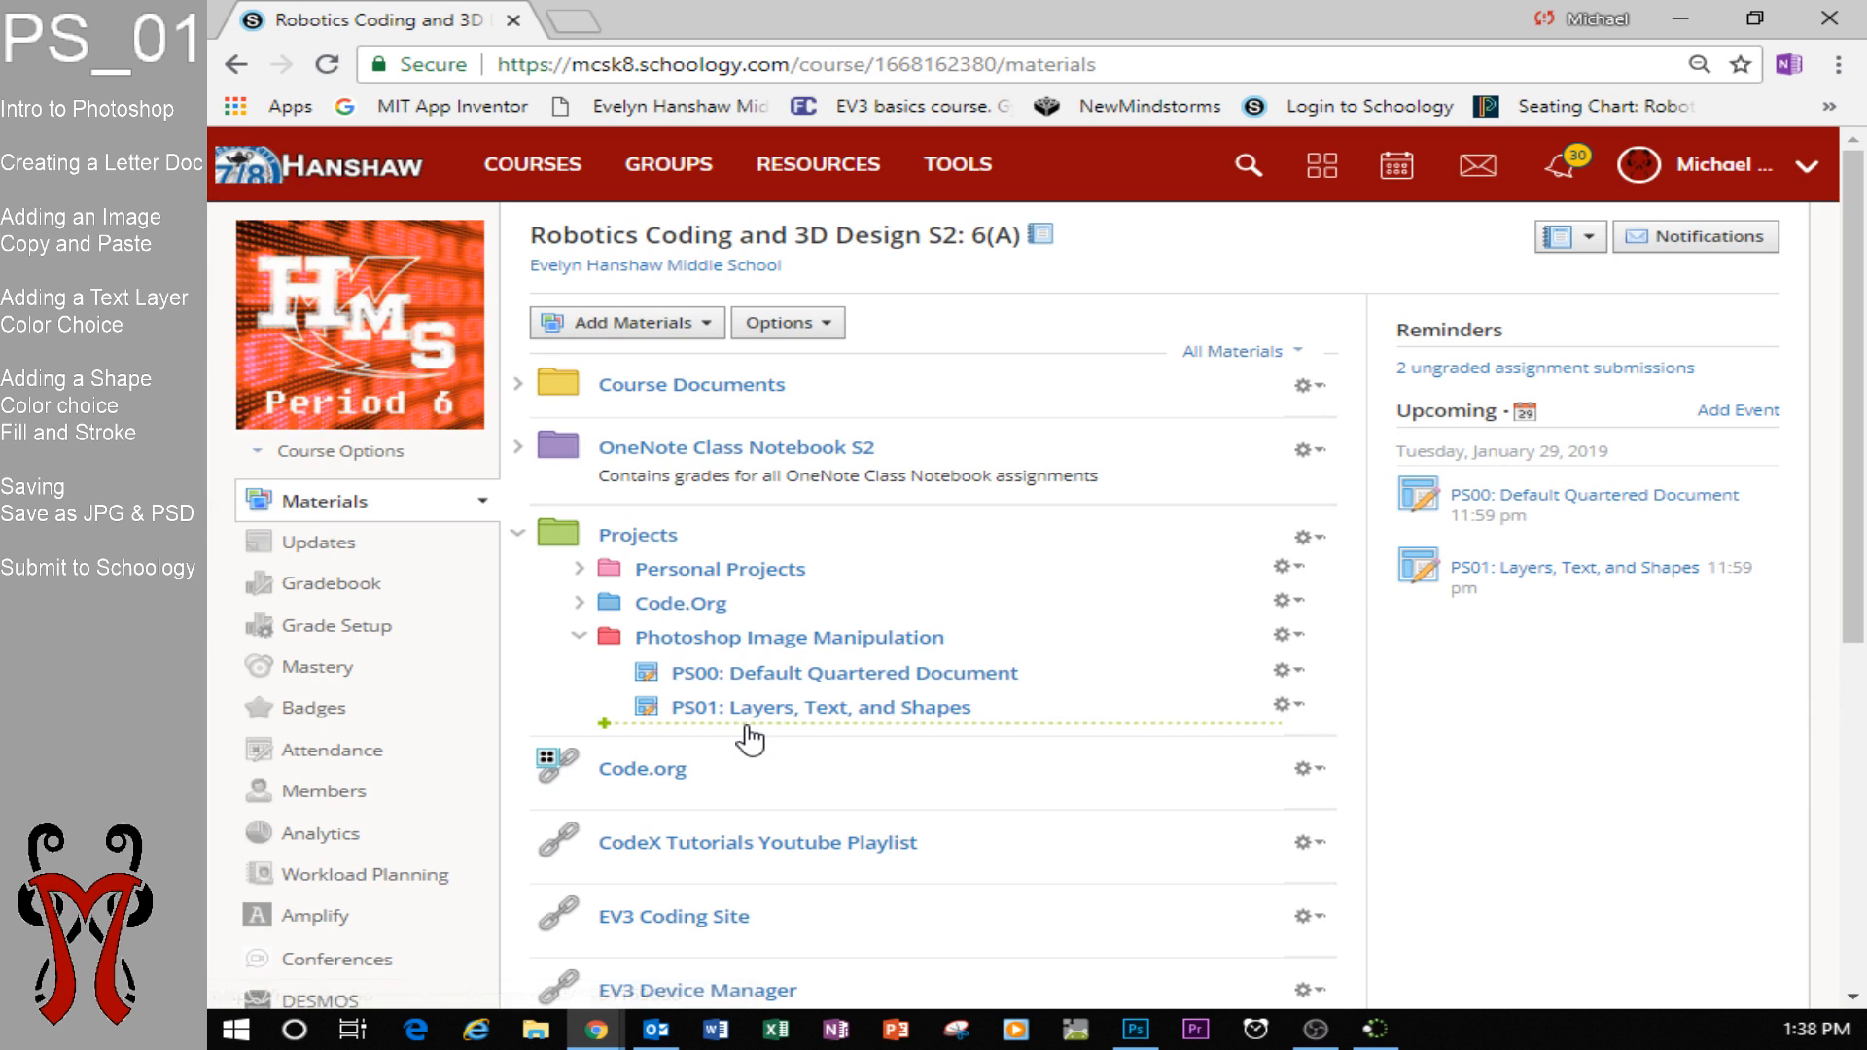
click(876, 707)
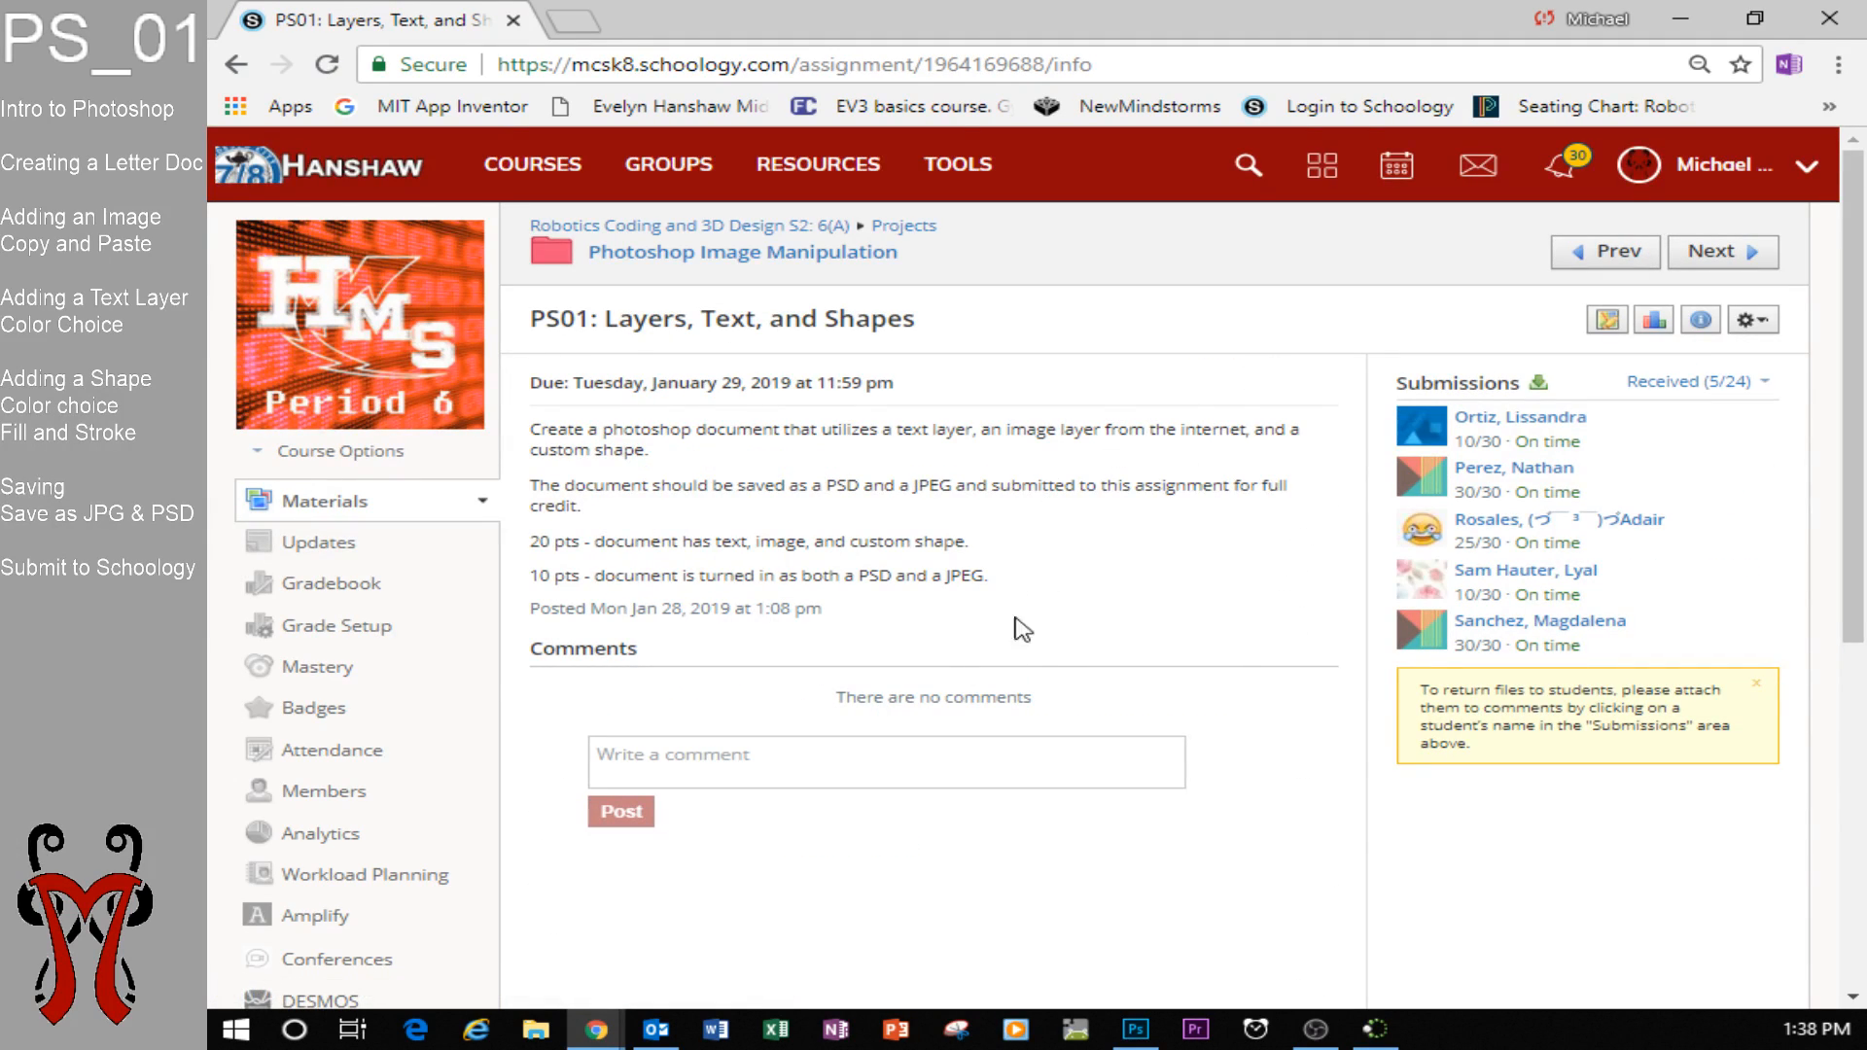
Highlight the assignment's PSD and JPEG requirement and its 20 pts grading line, and switch back to Photoshop.
drag(860, 576, 982, 580)
click(1008, 580)
drag(537, 541, 997, 538)
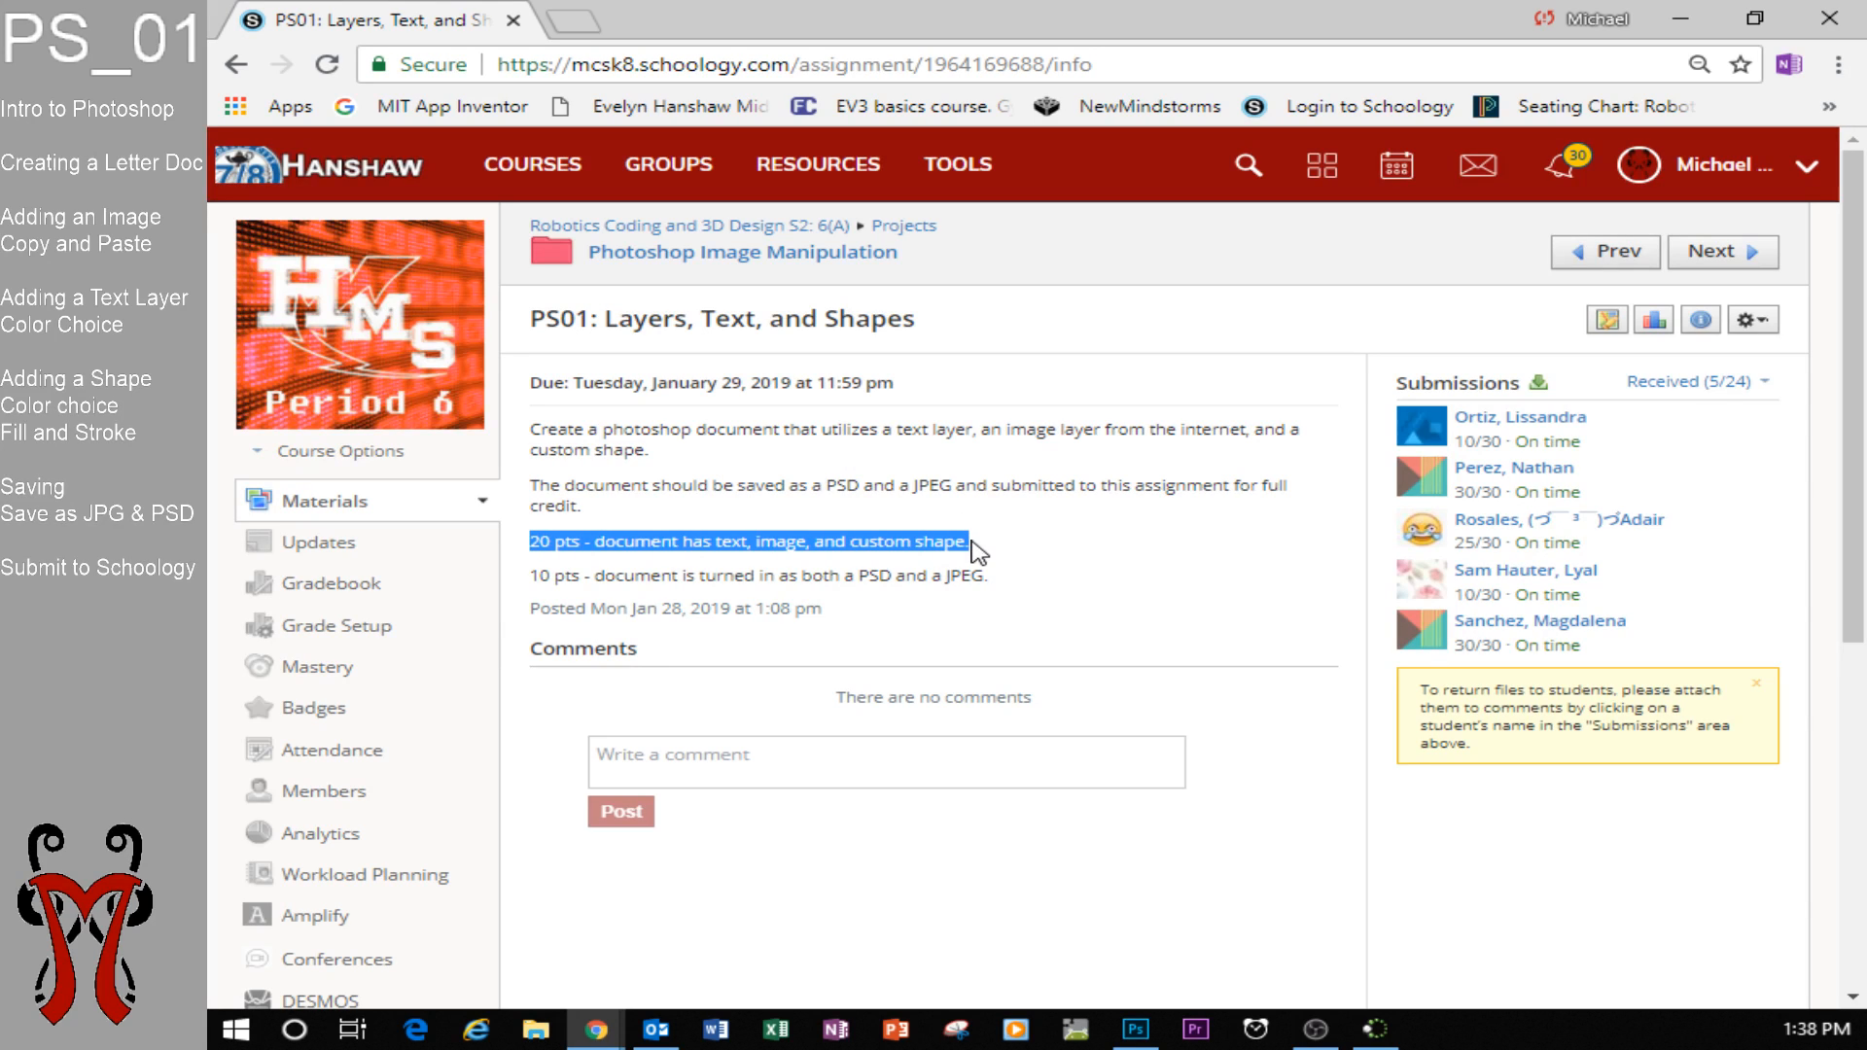
click(1135, 1028)
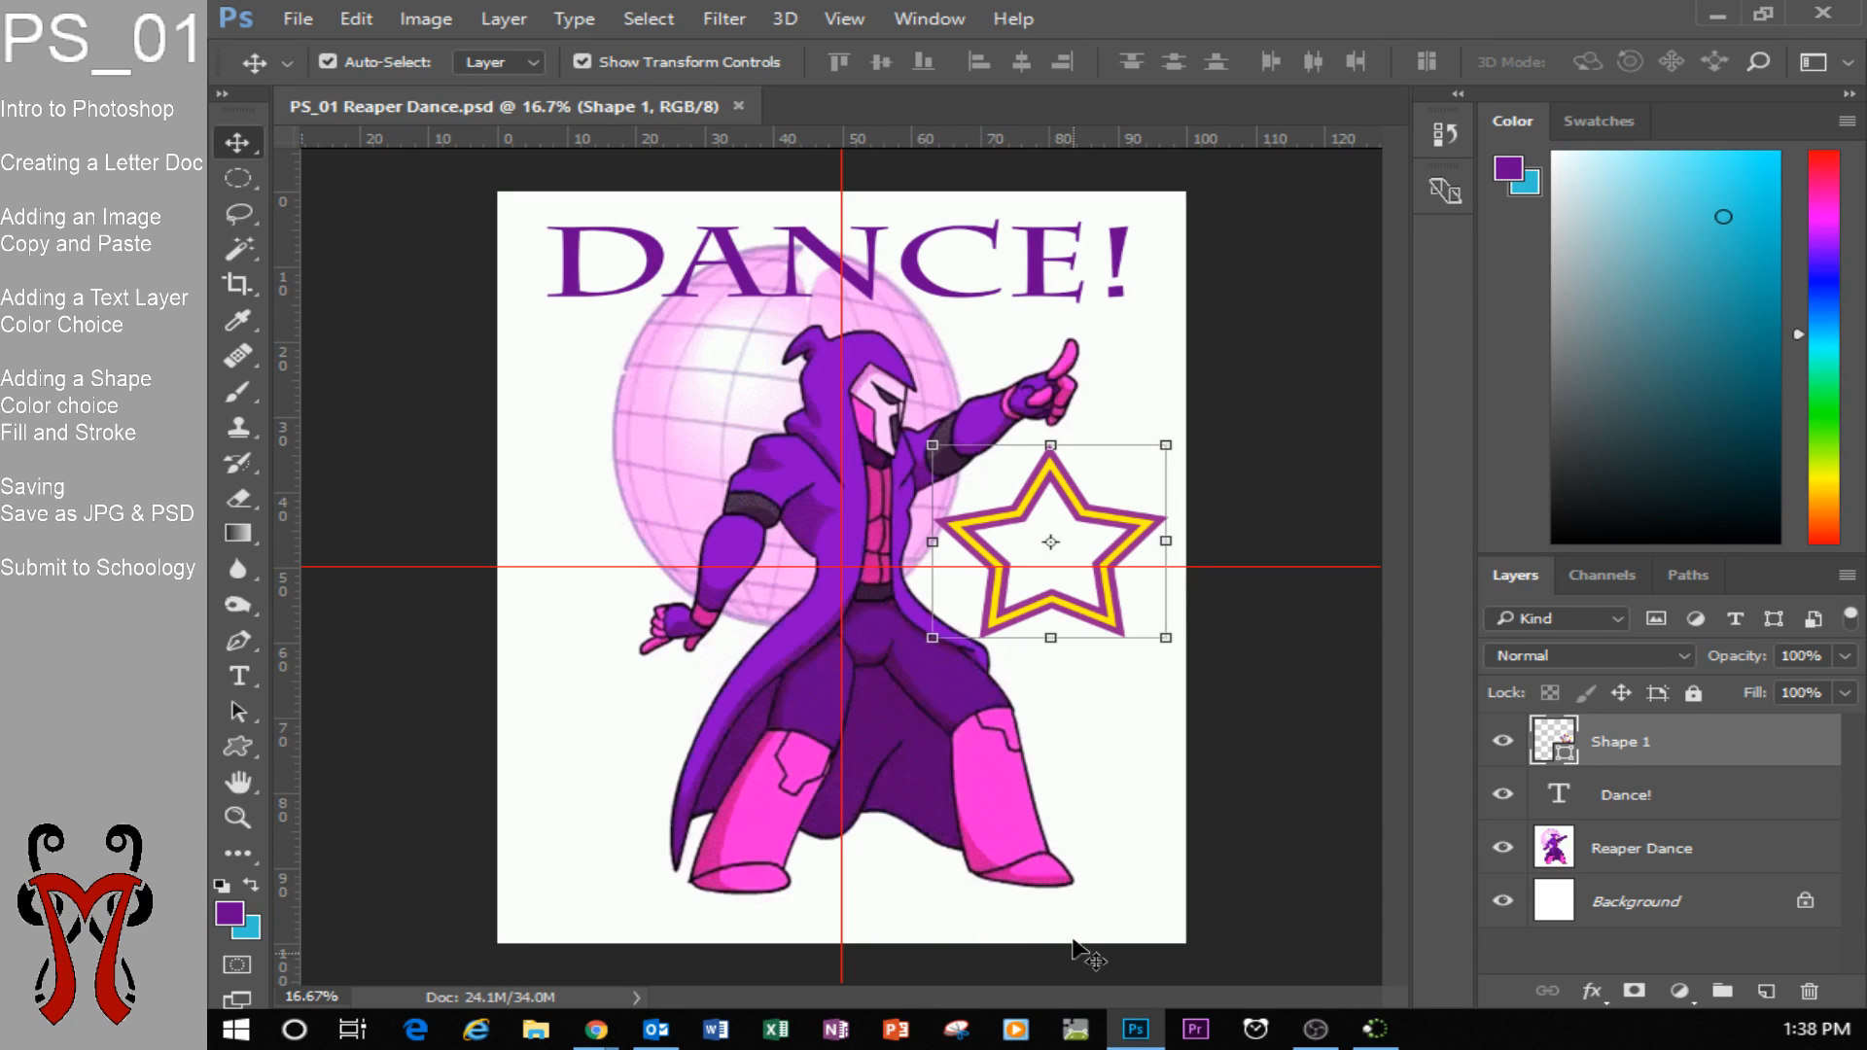
click(1332, 1035)
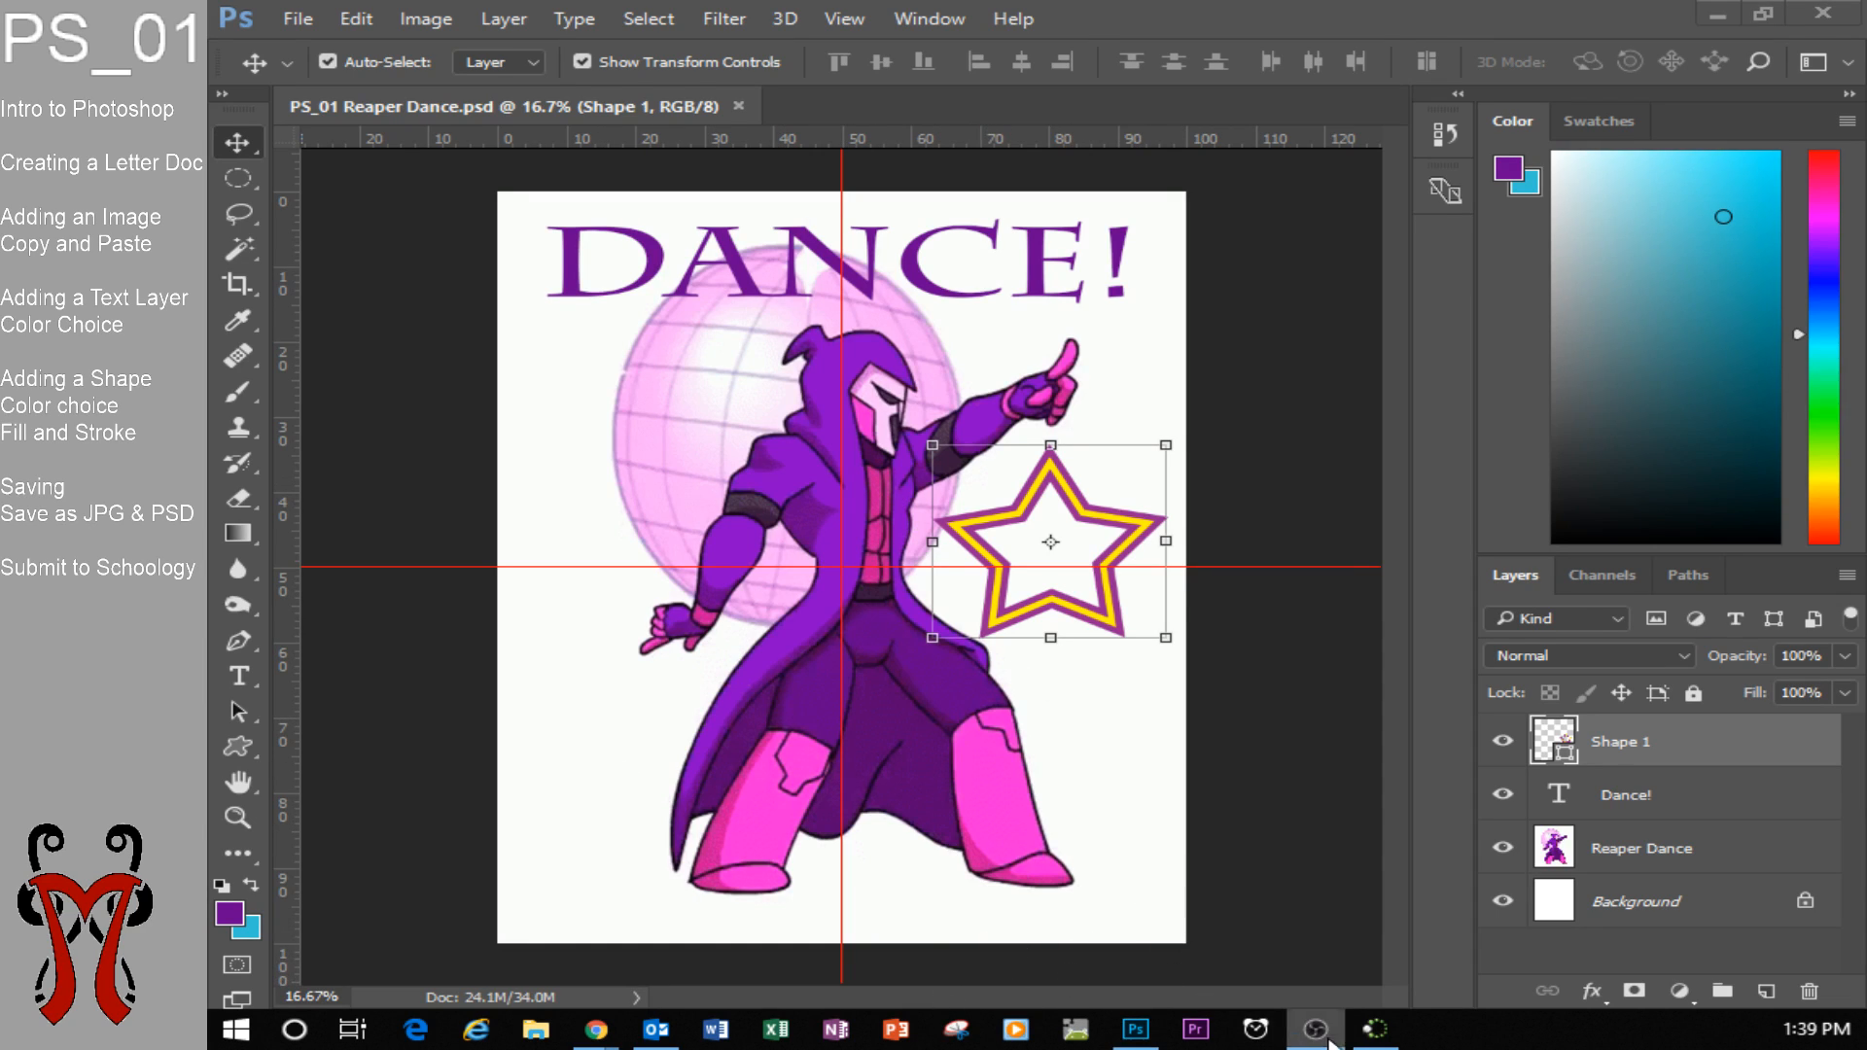